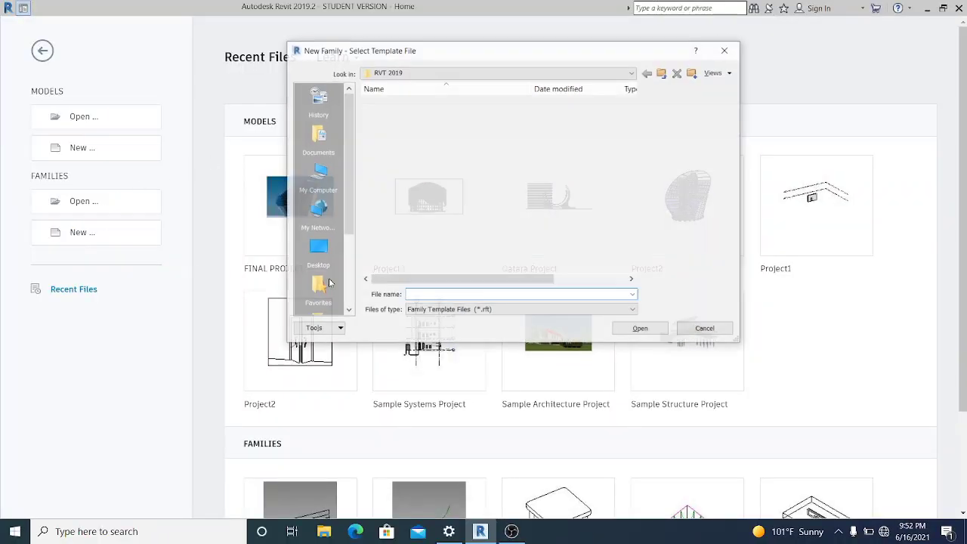
Create a new family from the Metric Generic Model Adaptive template in the English family templates folder.
double_click(418, 104)
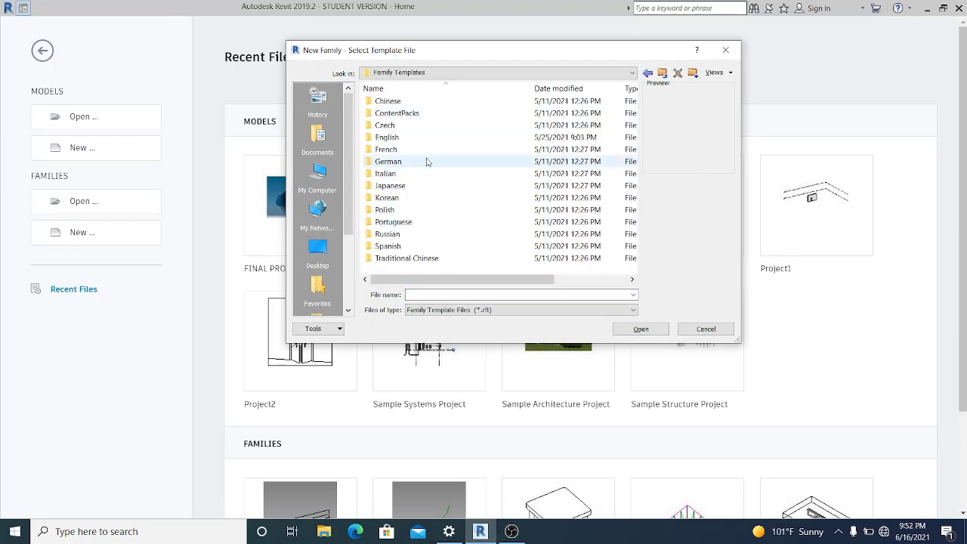
double_click(422, 139)
scroll(453, 212, down, 9)
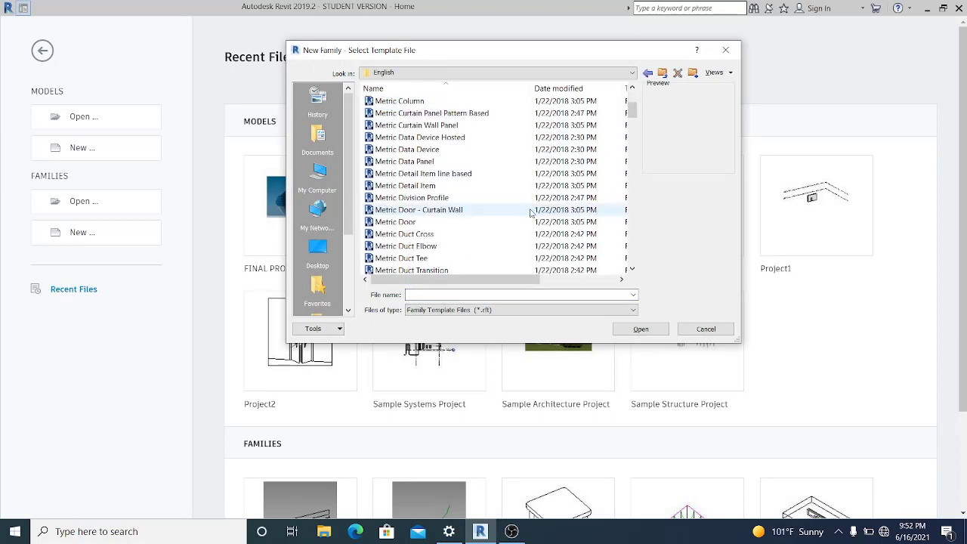
click(428, 173)
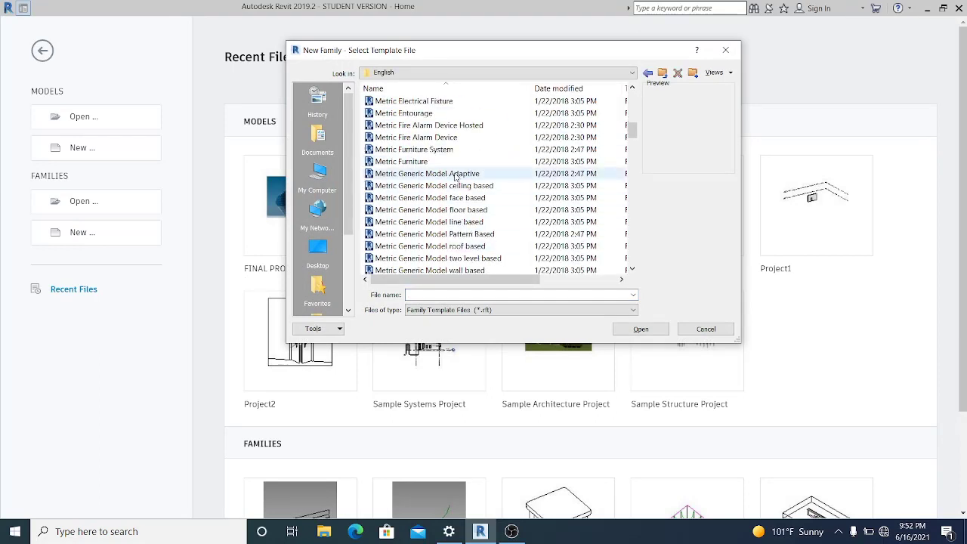
click(640, 329)
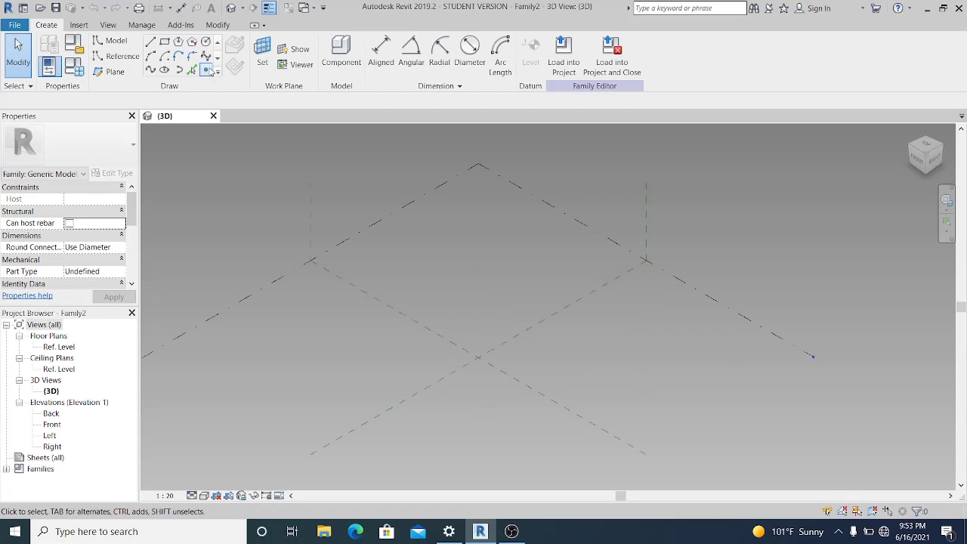
Place a reference point at the intersection of the two center reference planes on the reference level.
click(207, 69)
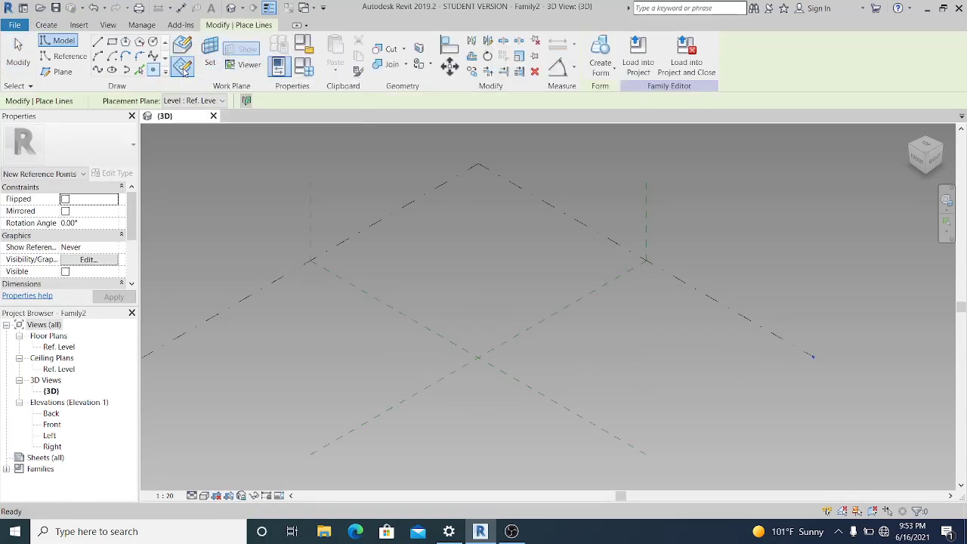
click(477, 356)
click(403, 375)
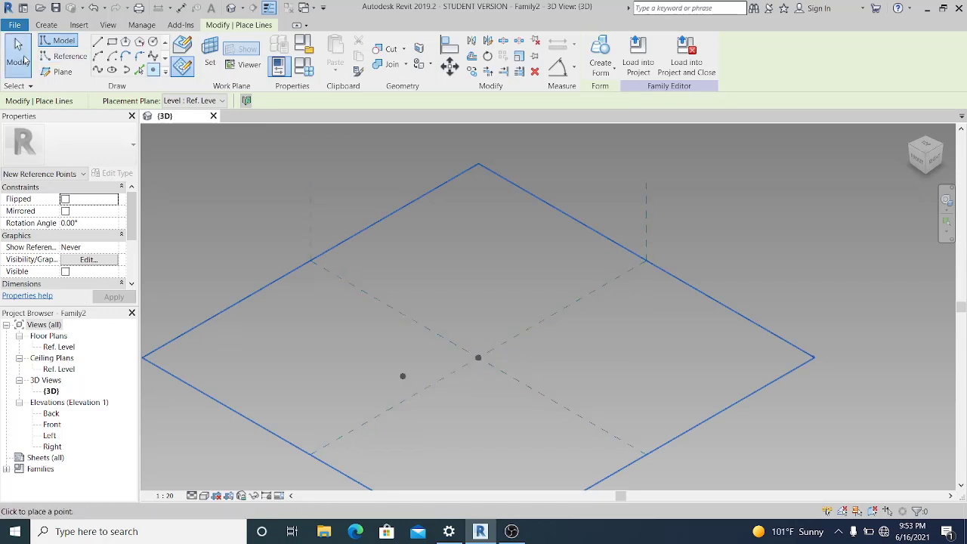
click(18, 55)
scroll(489, 346, up, 4)
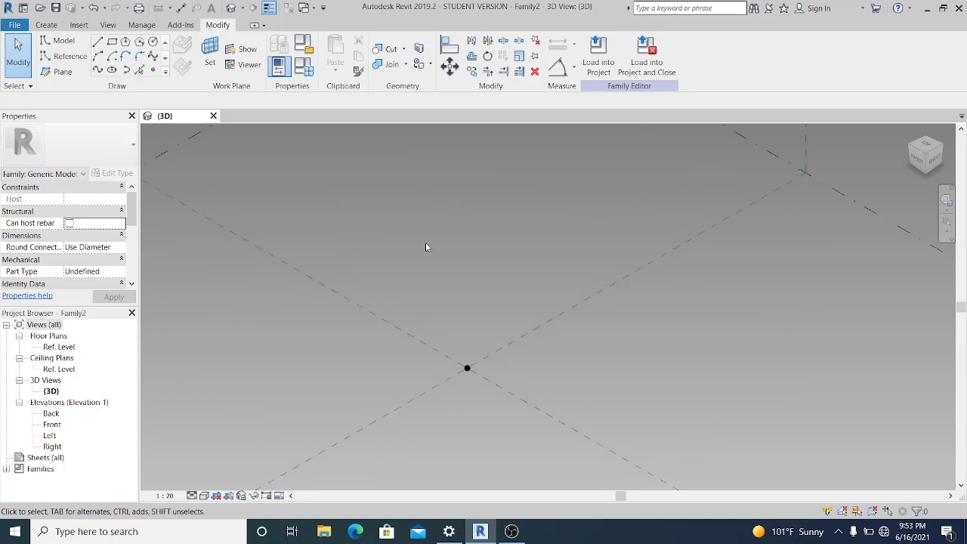
Set the work plane to the placed reference point and place a second reference point hosted on it.
click(154, 70)
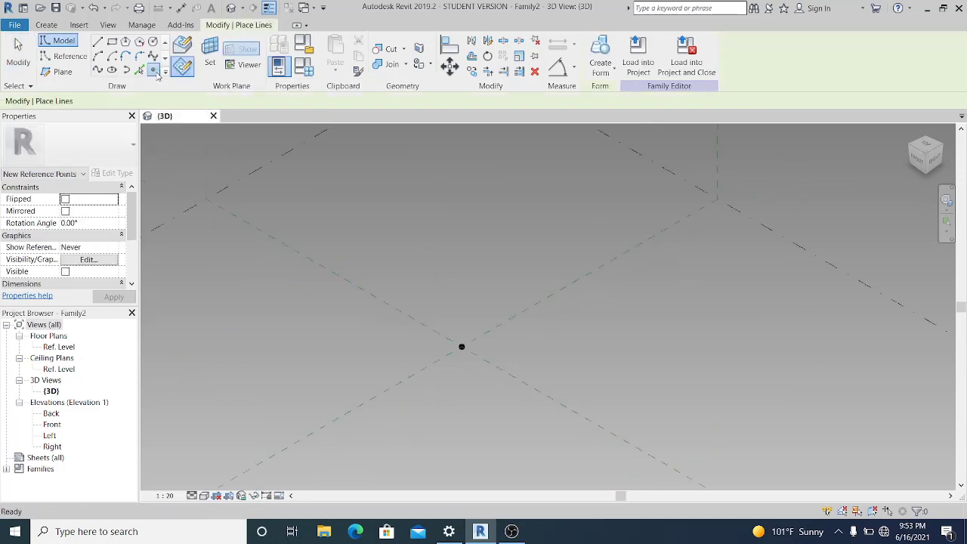
click(210, 55)
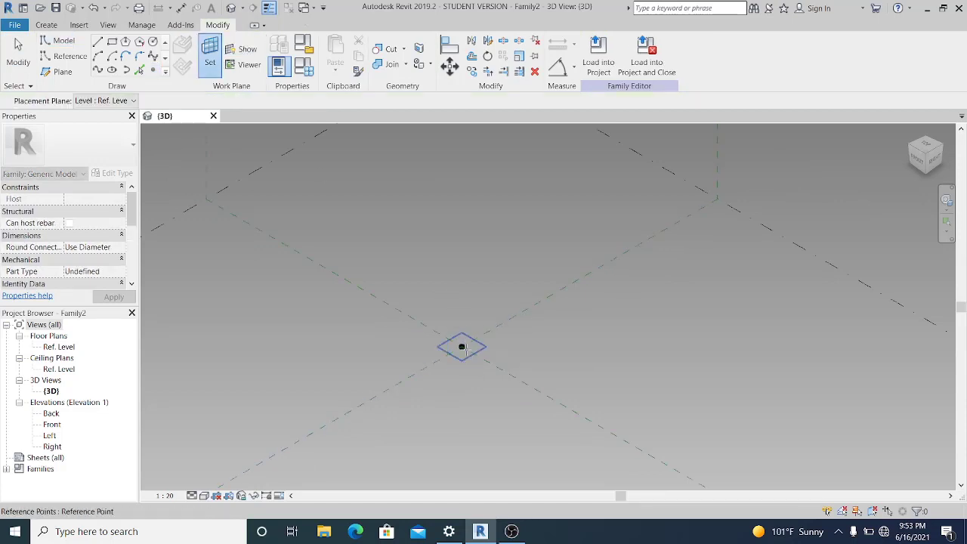
click(463, 349)
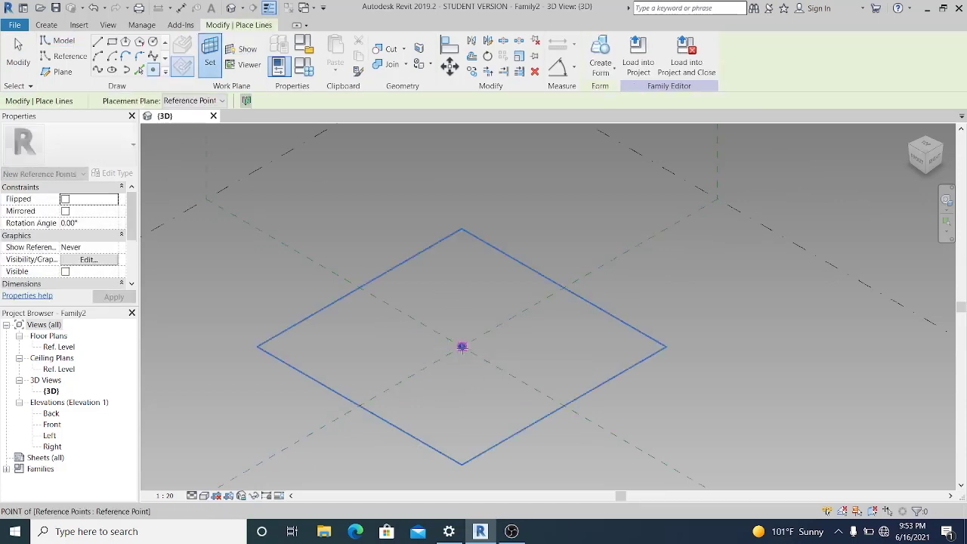
click(463, 348)
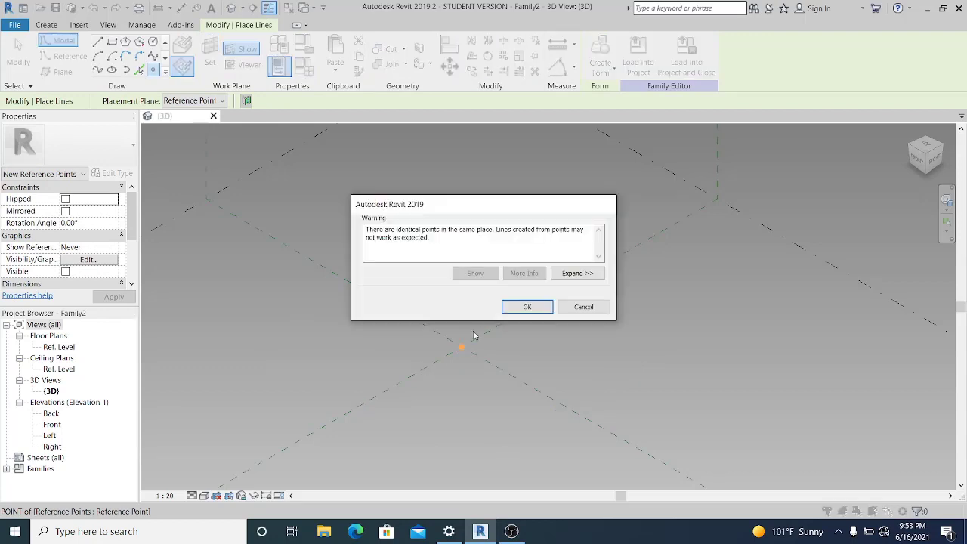
click(527, 306)
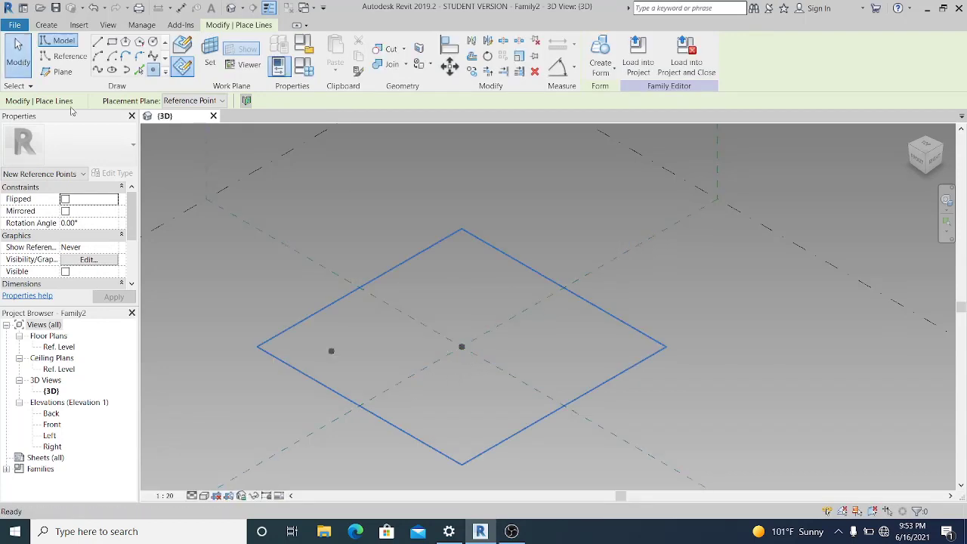
click(18, 53)
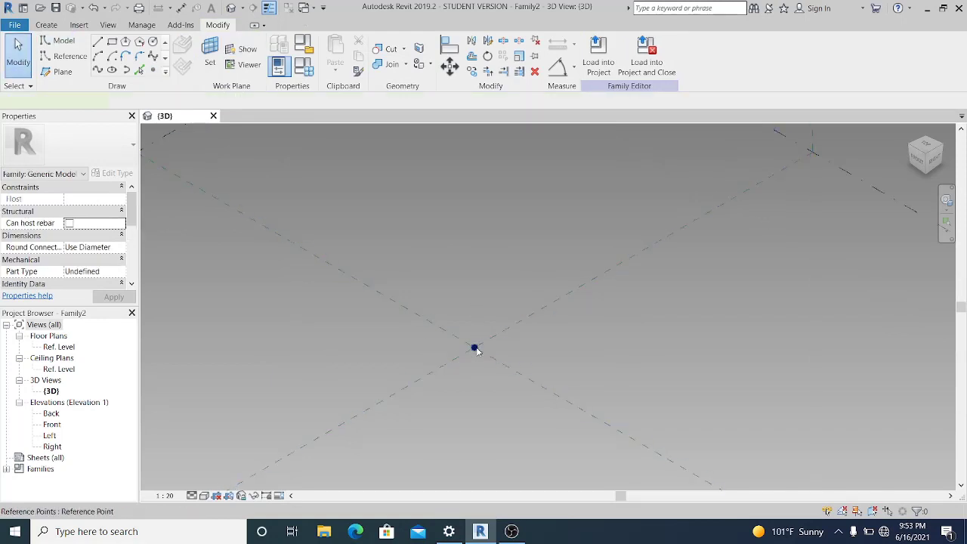
Associate the hosted point's Offset with a new family type parameter named TOP.
click(474, 348)
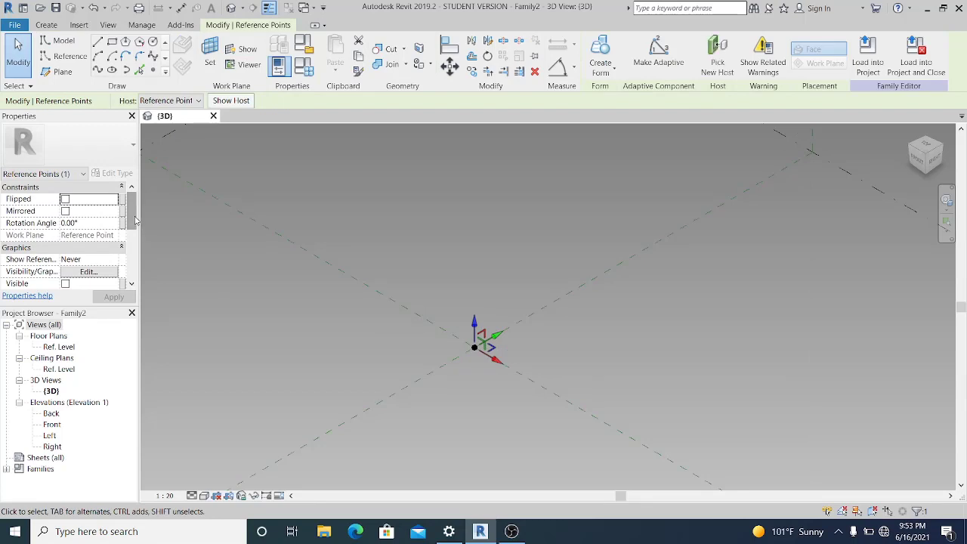
drag(132, 211, 132, 238)
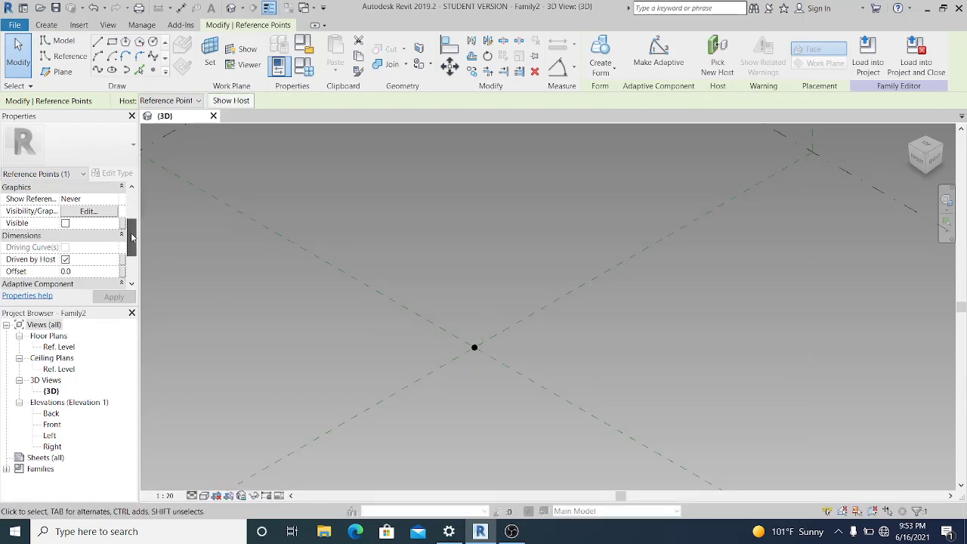
click(122, 271)
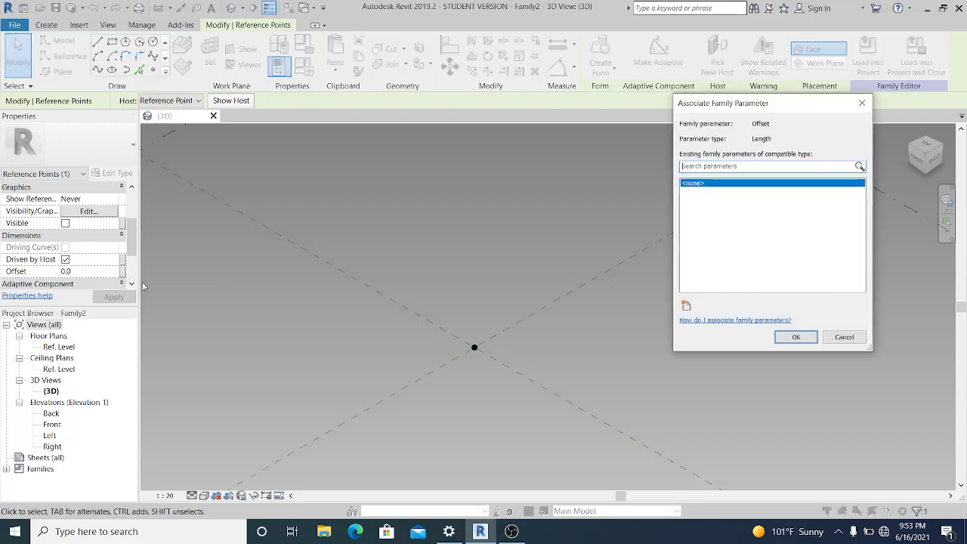
click(686, 306)
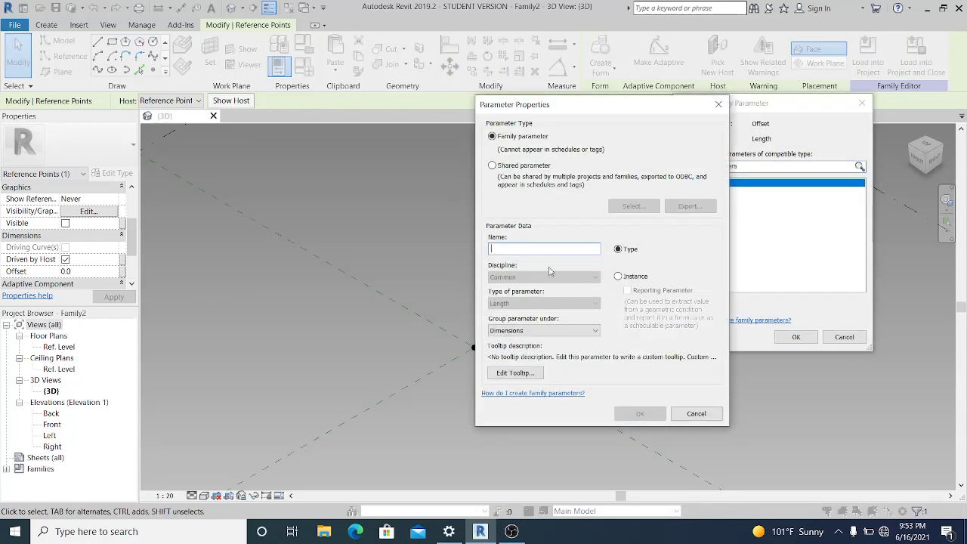
text(TOP)
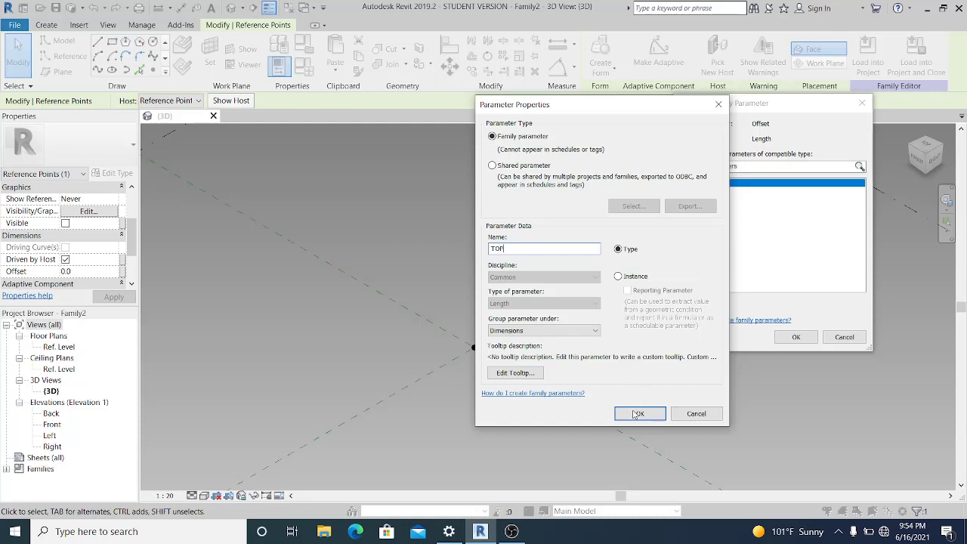
click(638, 413)
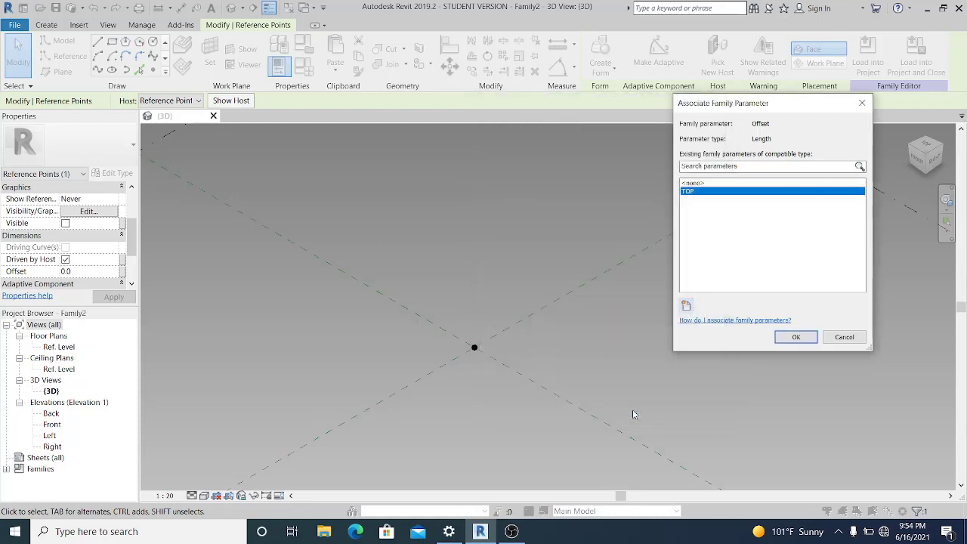
click(798, 337)
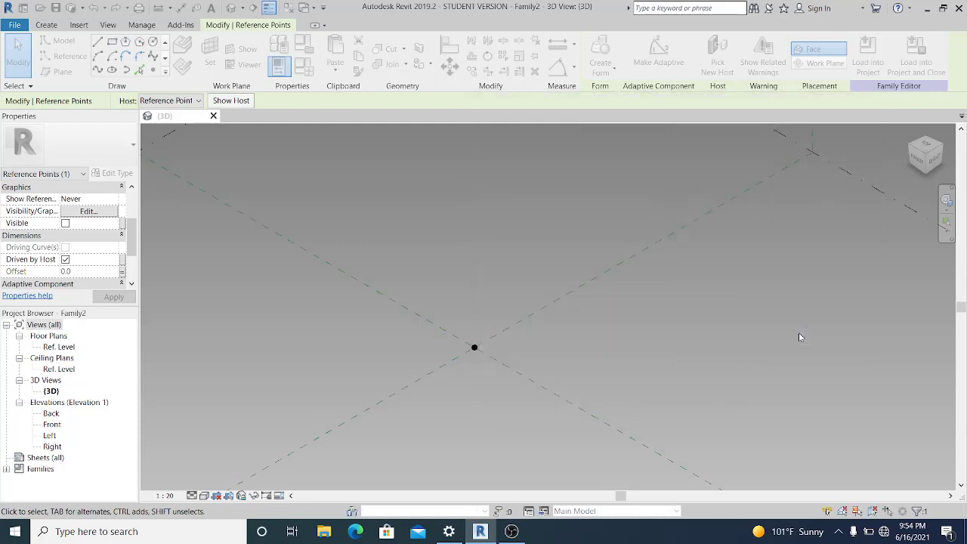
click(734, 334)
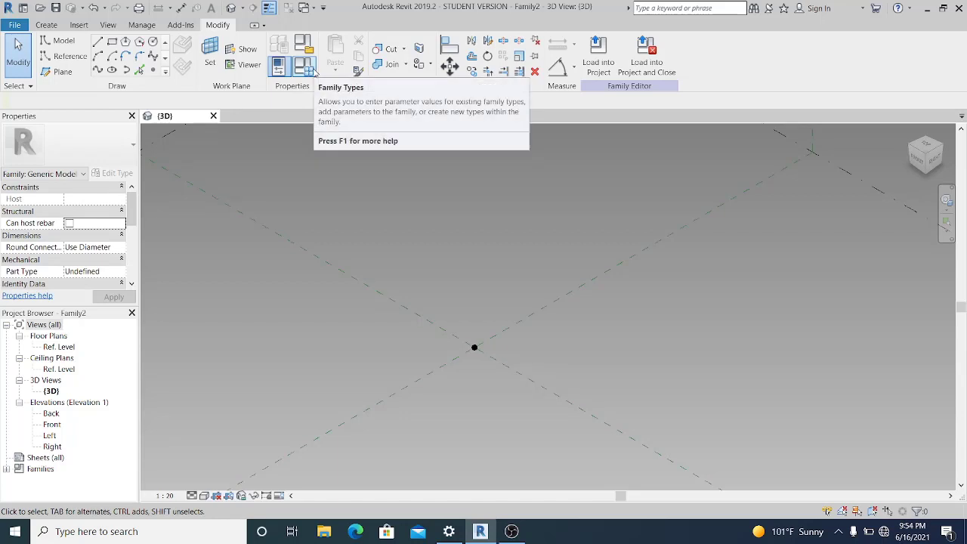
Set the TOP family parameter to 55000 and apply it.
click(314, 70)
click(258, 227)
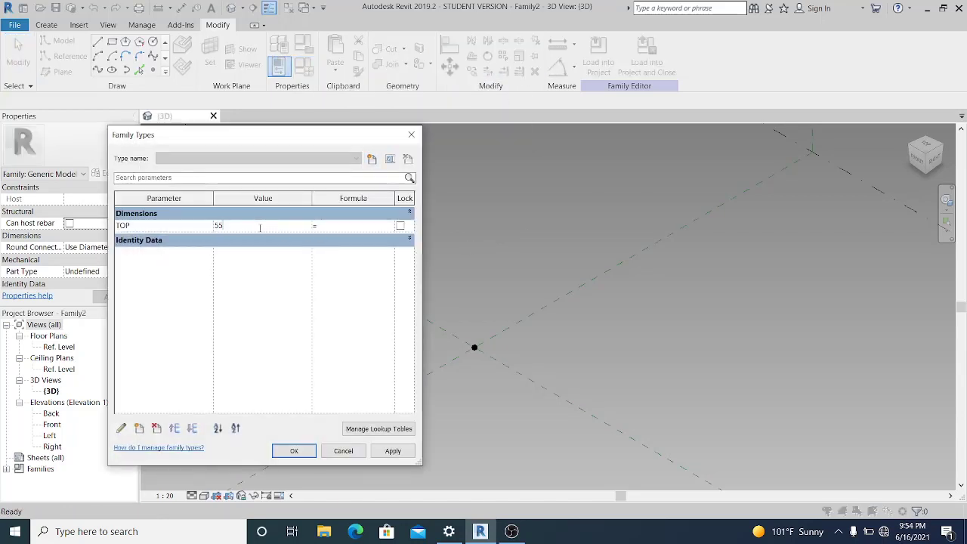
click(395, 451)
click(294, 450)
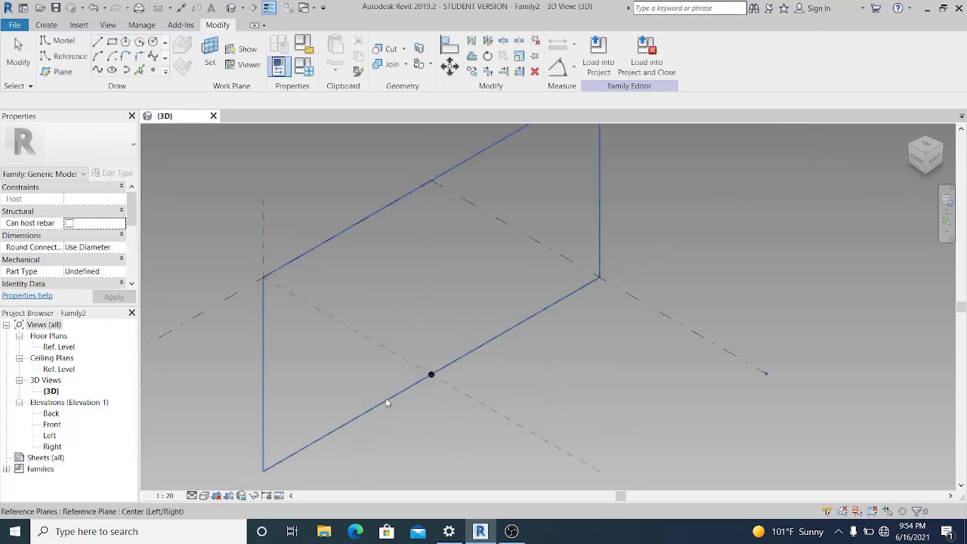
Examine the raised reference point above the base point and check its Offset property.
scroll(392, 396, up, 2)
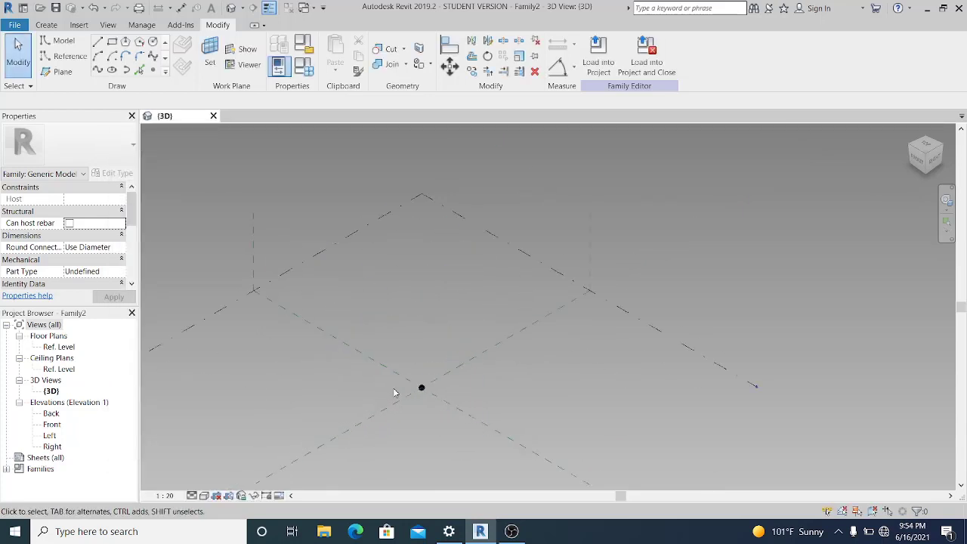
scroll(422, 361, down, 5)
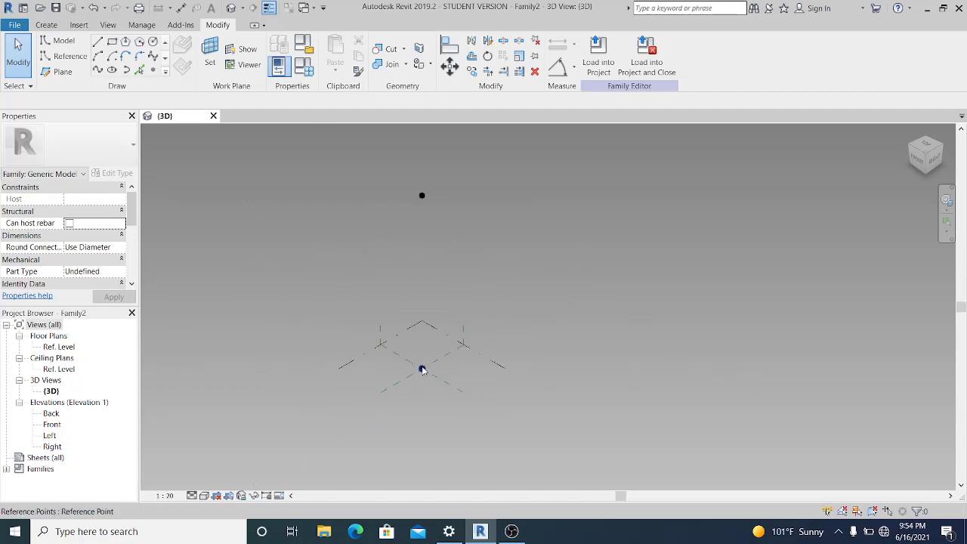
scroll(440, 199, up, 2)
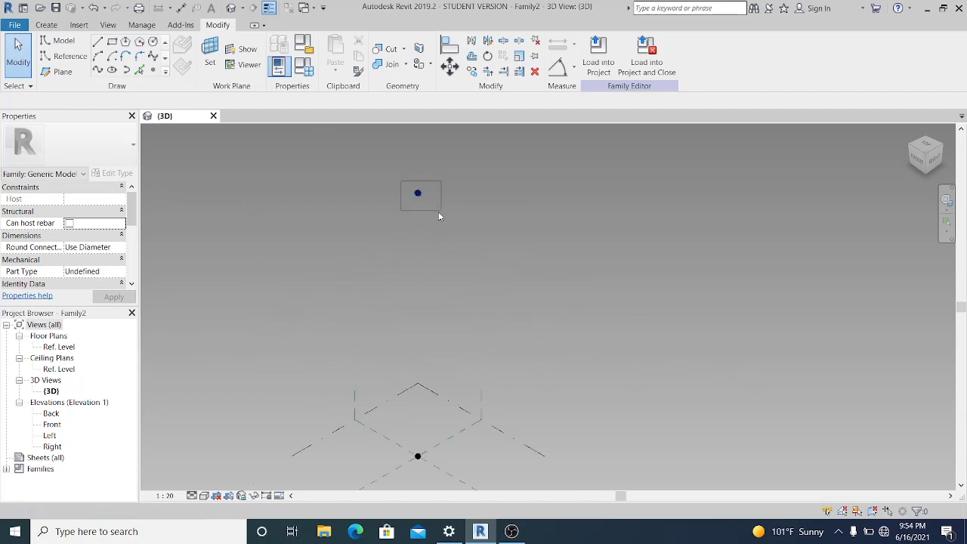
click(438, 214)
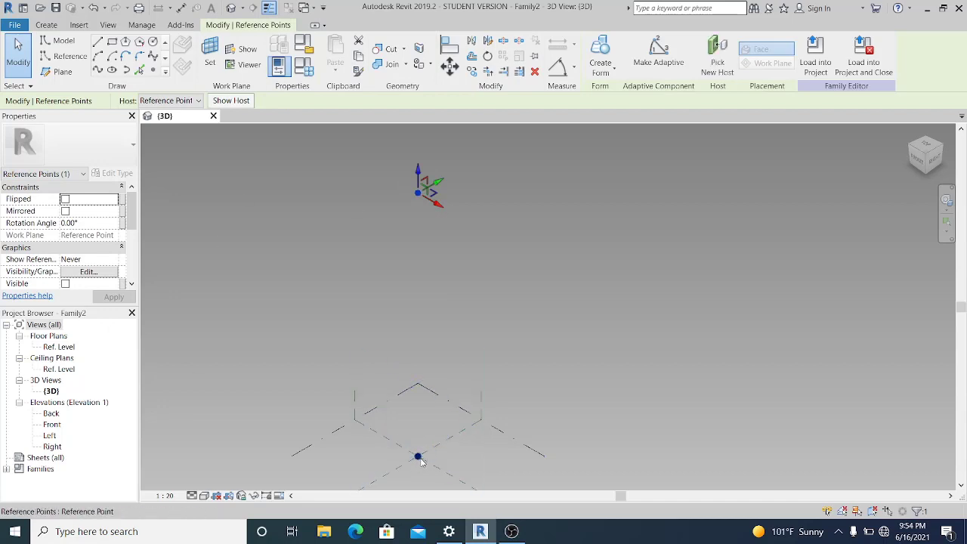
middle_drag(419, 466, 406, 451)
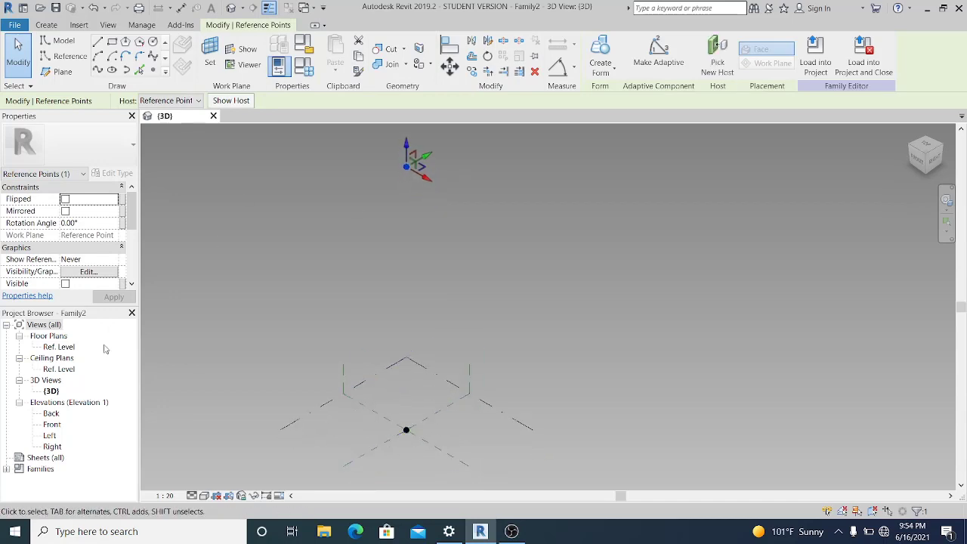
scroll(129, 217, down, 3)
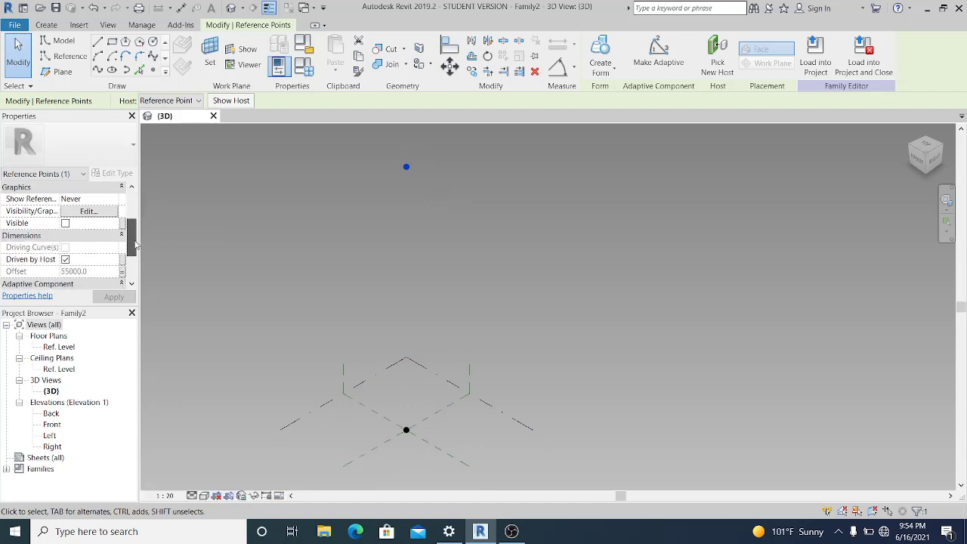
click(392, 287)
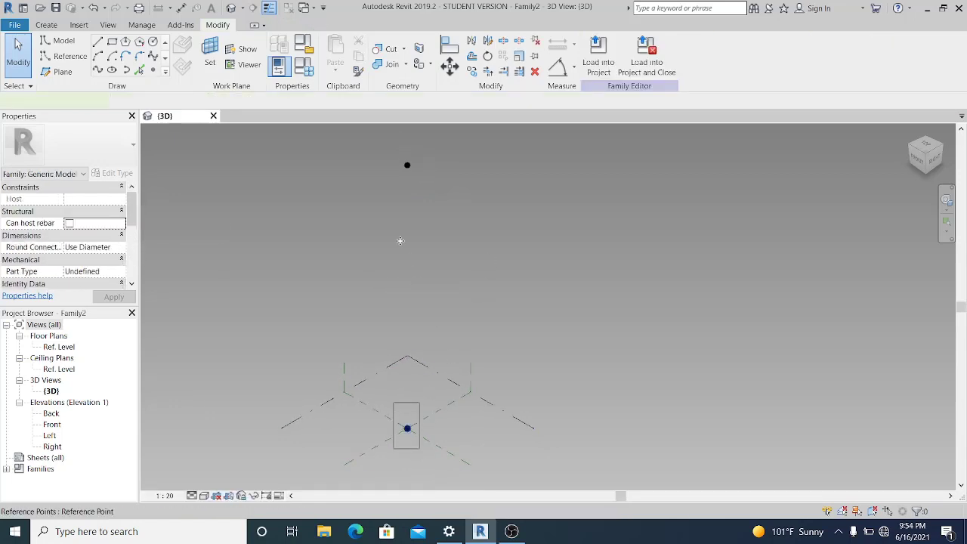
Connect the base and top reference points with a spline through points and make it a reference line.
click(408, 432)
ctrl+click(429, 172)
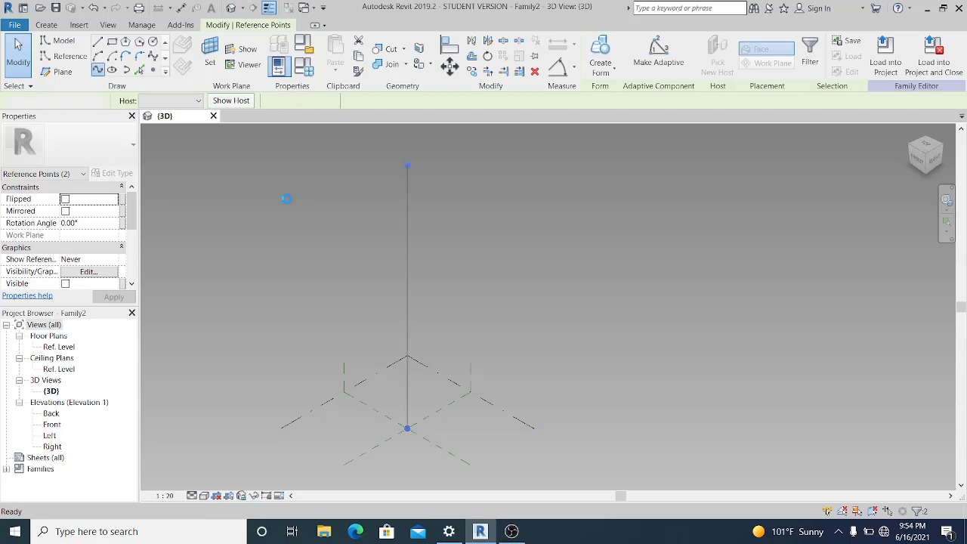
scroll(83, 250, down, 3)
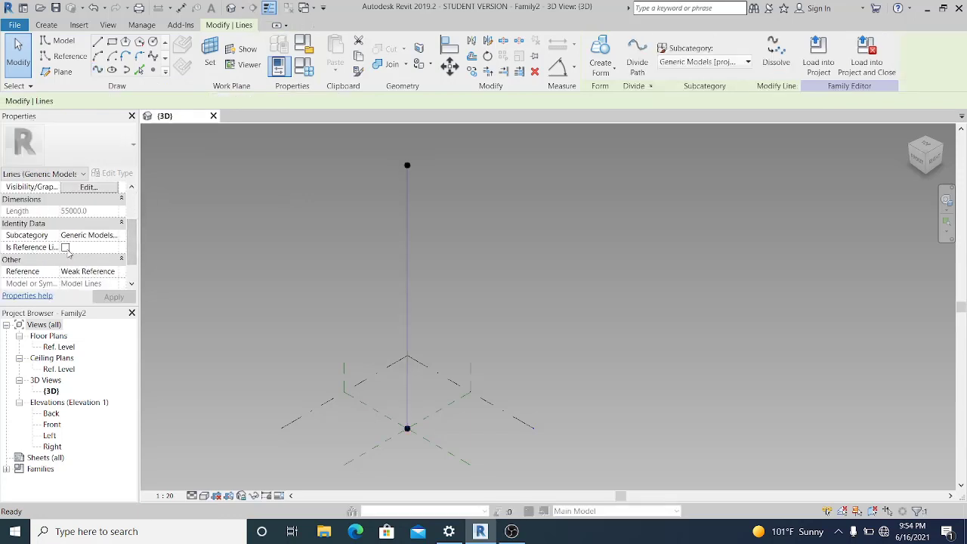
click(519, 261)
shift+middle_drag(519, 261, 552, 281)
middle_drag(400, 281, 419, 296)
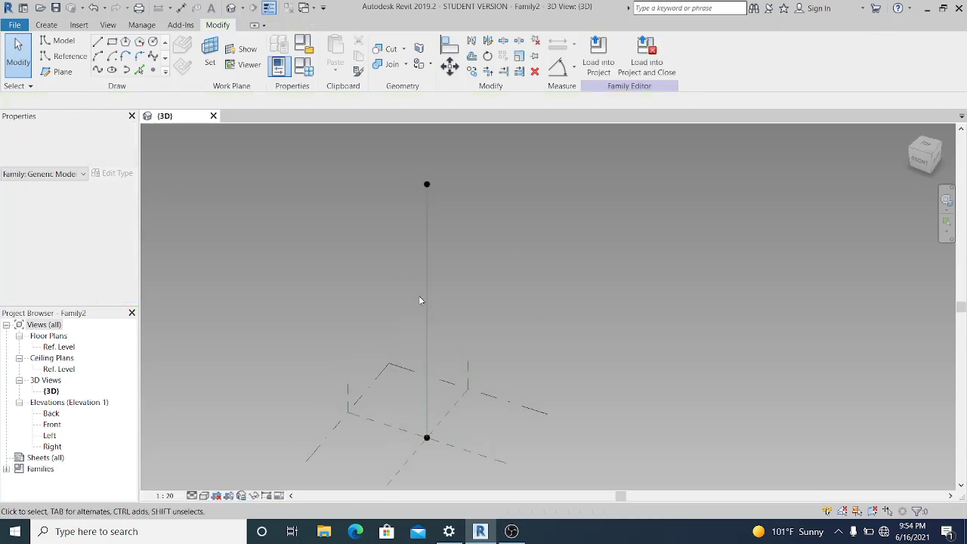
Place a reference point on the vertical line, about midway between its two ends, using Draw on Face.
click(152, 70)
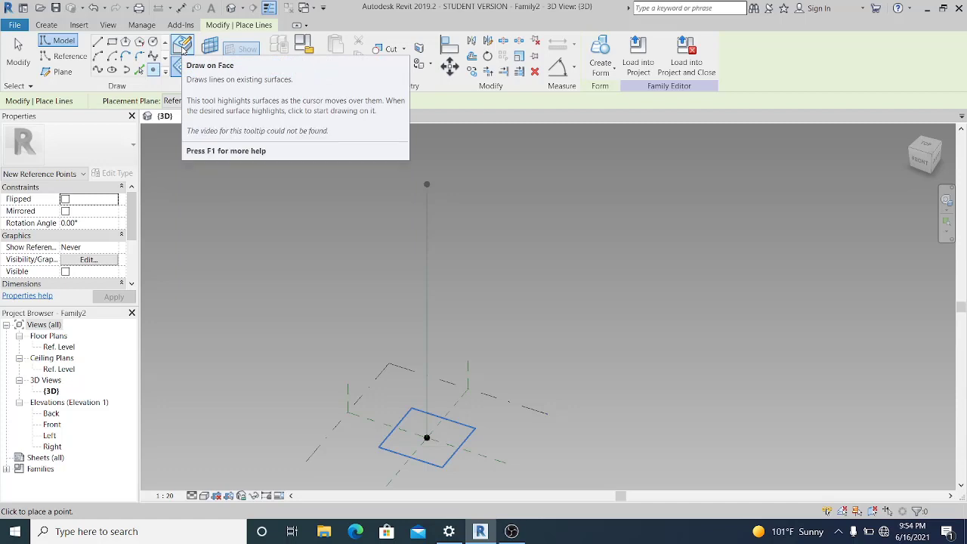
click(427, 310)
scroll(427, 310, up, 2)
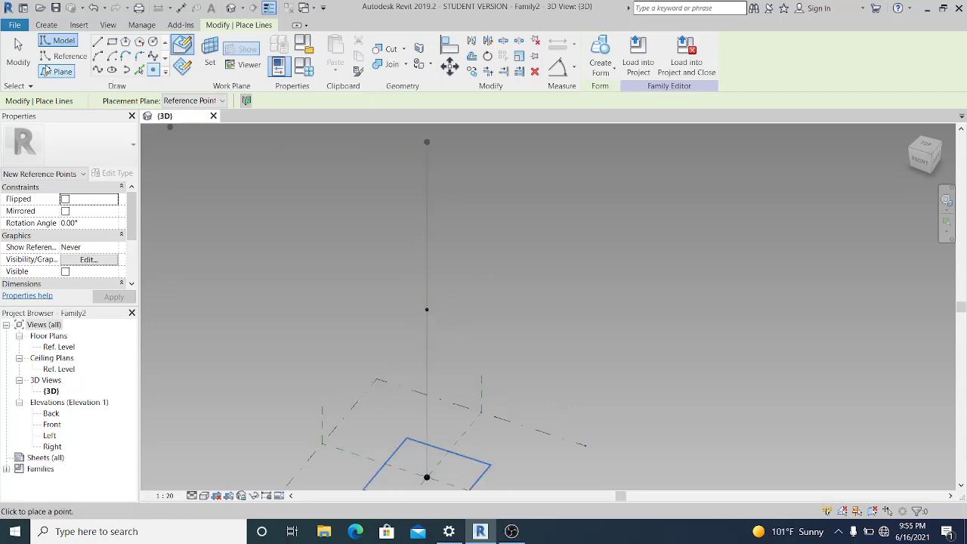
Draw a model circle with a 16.5 m radius centred on the base reference point, using that point's plane as the work plane.
click(19, 53)
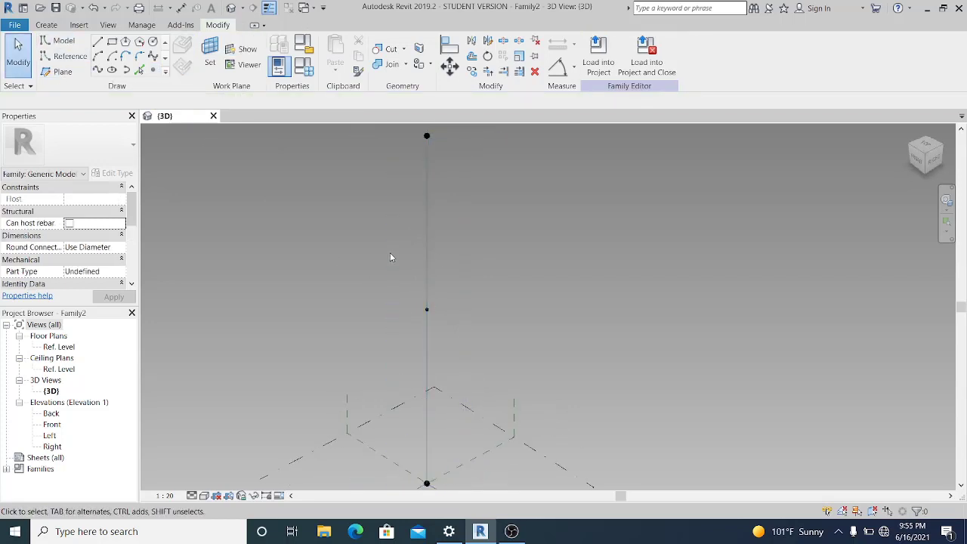
scroll(391, 260, down, 2)
middle_drag(395, 273, 388, 265)
middle_drag(483, 274, 521, 237)
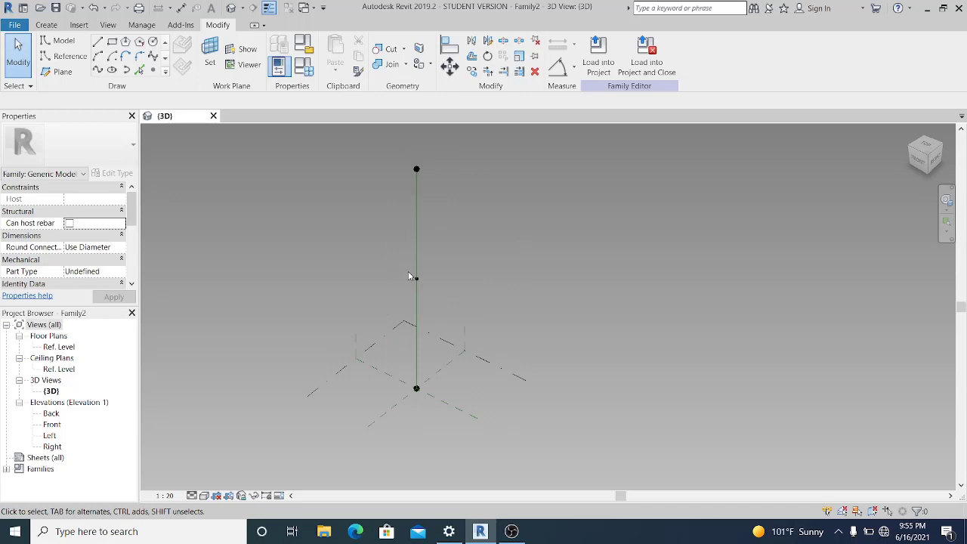
shift+middle_drag(503, 281, 538, 250)
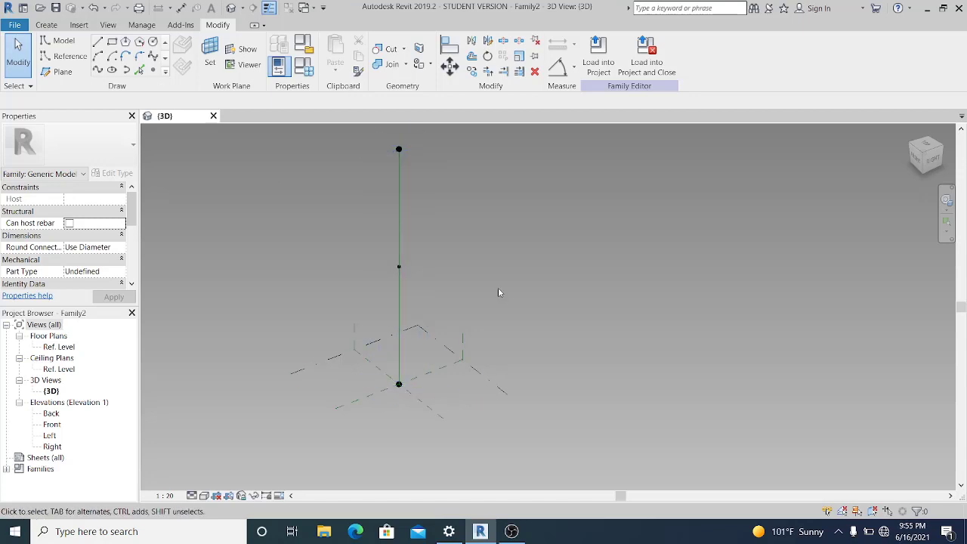
middle_drag(444, 232, 478, 285)
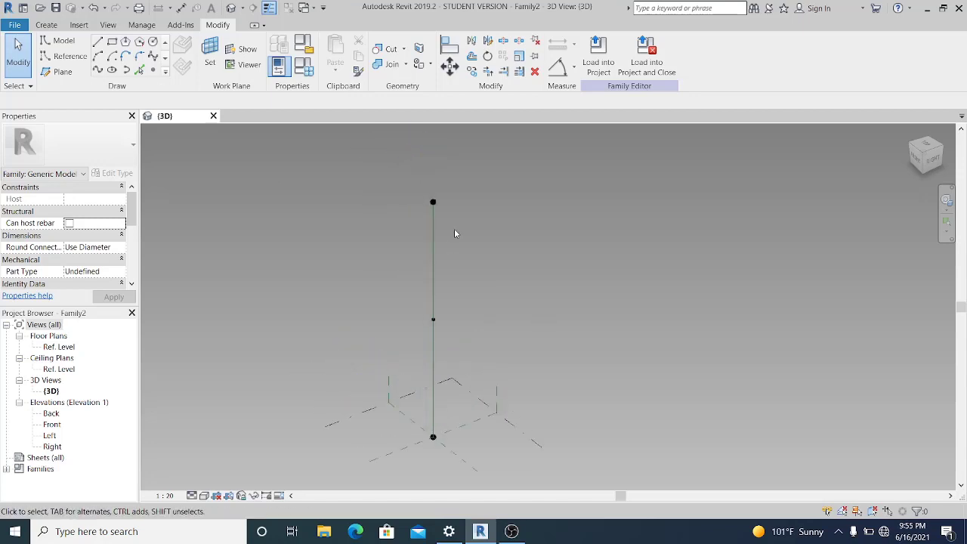
middle_drag(487, 245, 465, 230)
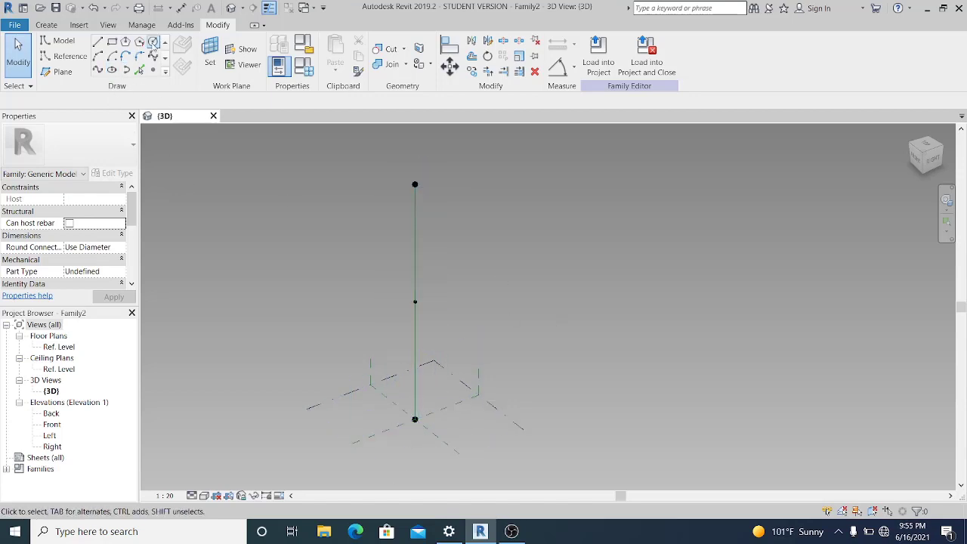
click(210, 53)
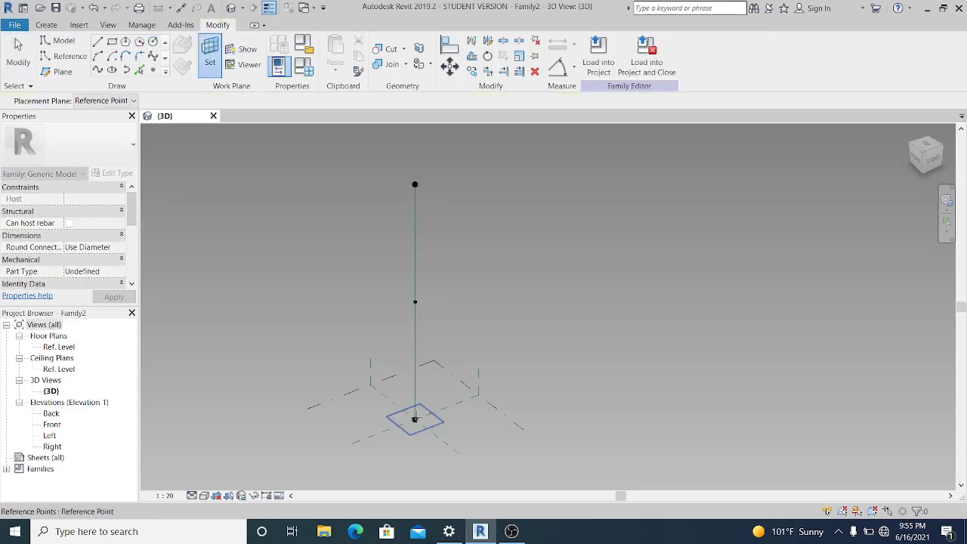
click(414, 419)
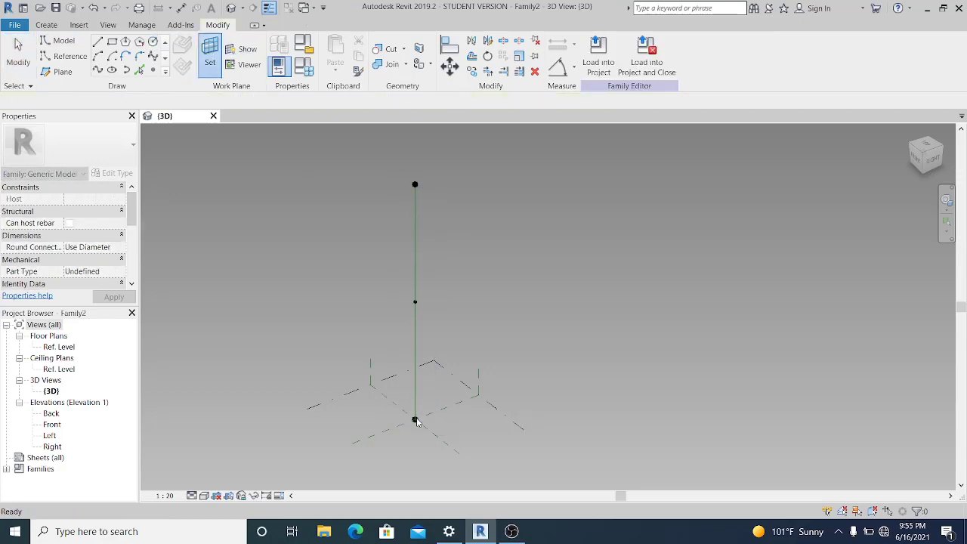
key(l)
key(i)
click(438, 433)
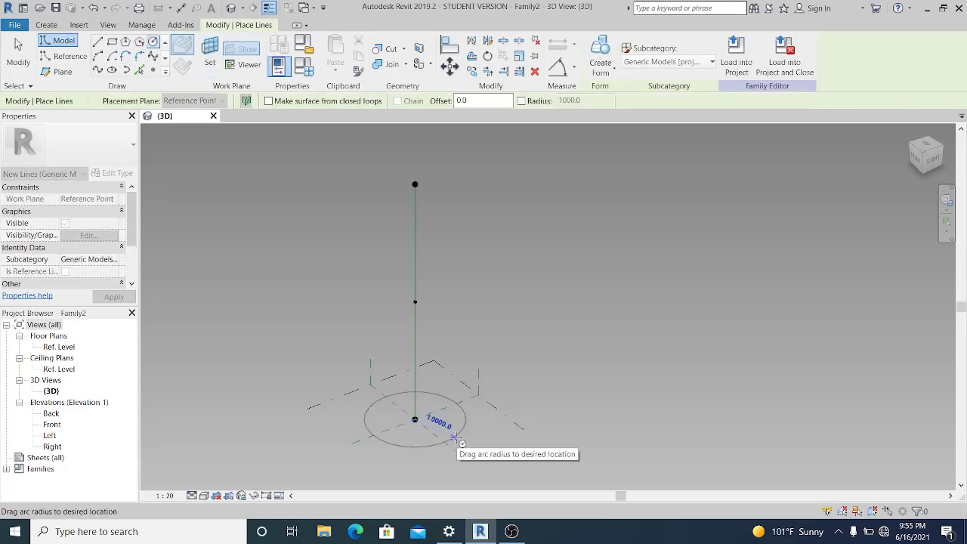
text(16.5M)
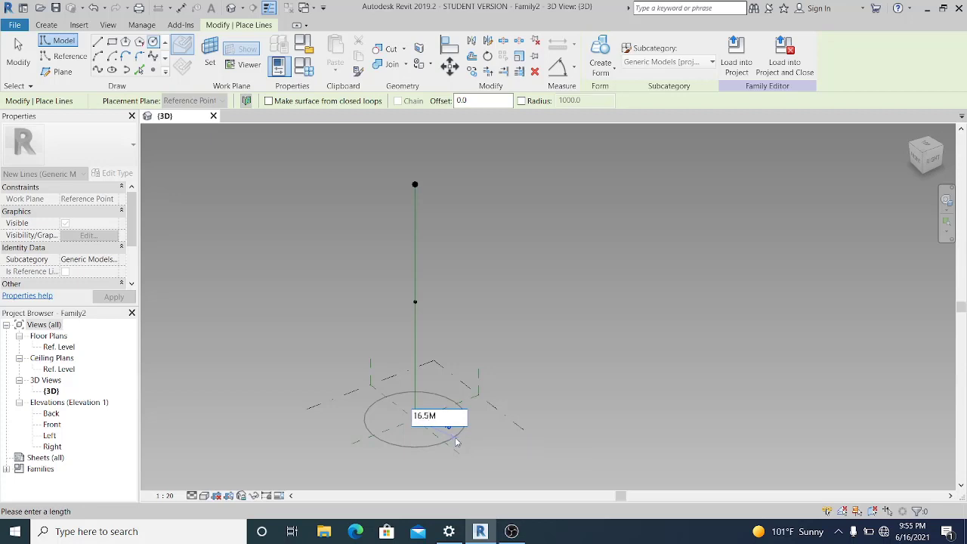
key(Return)
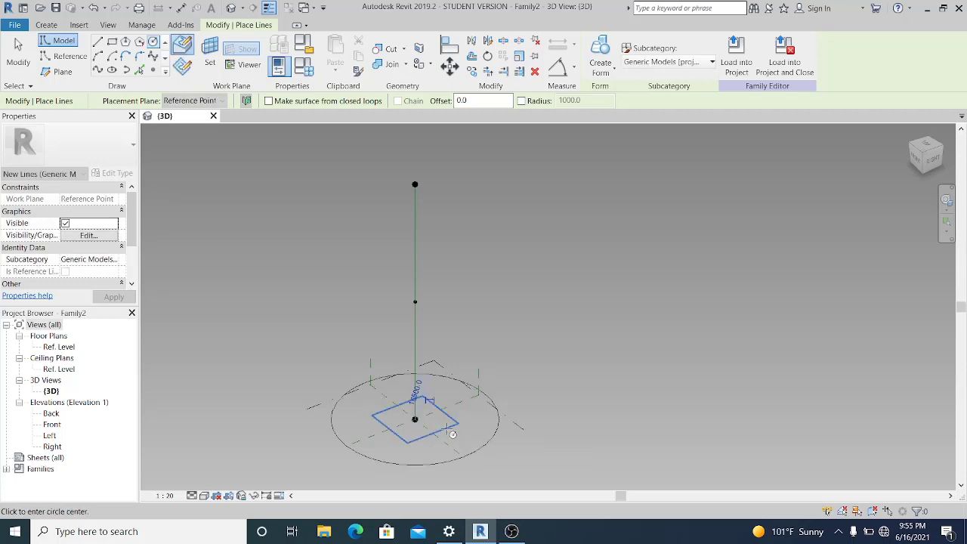
Set the work plane to the middle reference point and draw a model circle of radius 8000 centred on it.
click(209, 60)
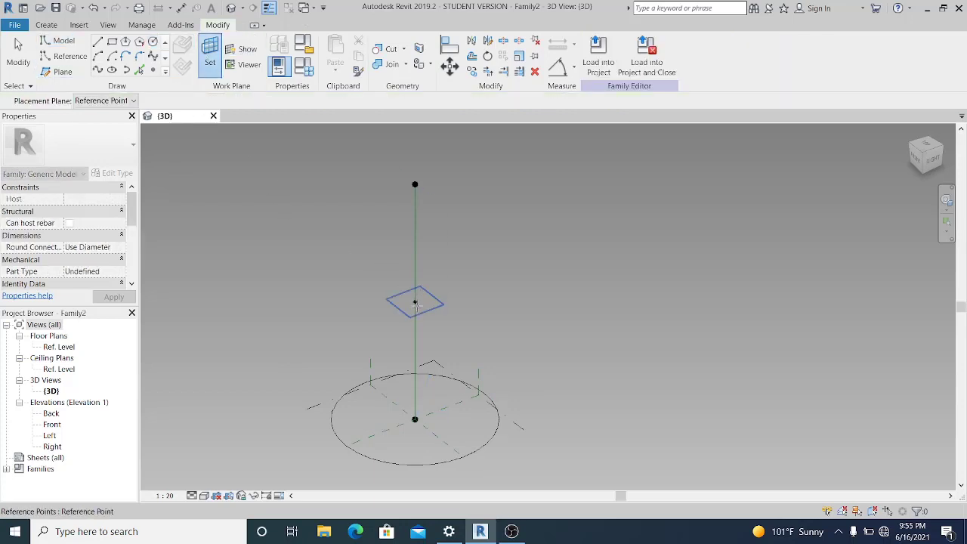
click(414, 303)
click(415, 302)
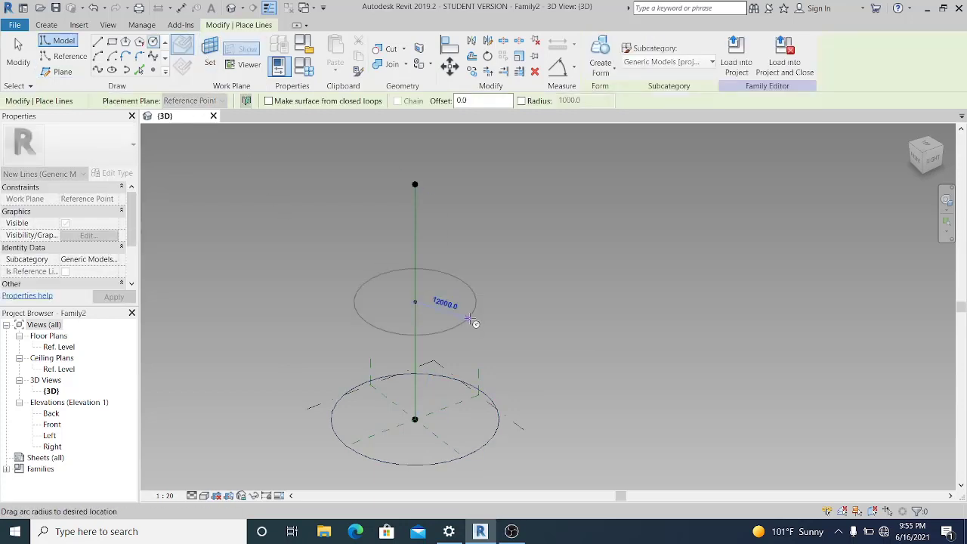
text(8000)
key(Return)
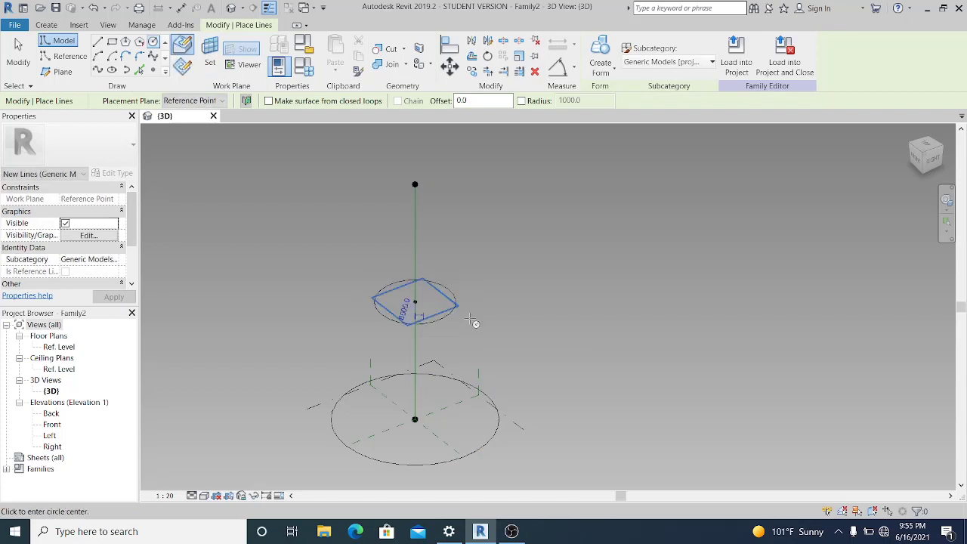
Set the work plane to the top reference point and draw a model circle with a 15.5 m radius centred on it.
click(209, 61)
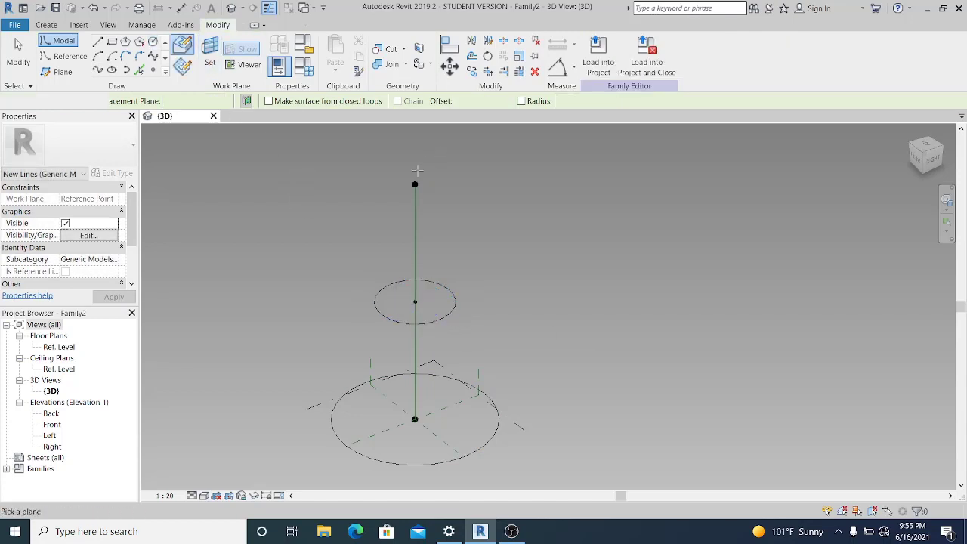
click(414, 183)
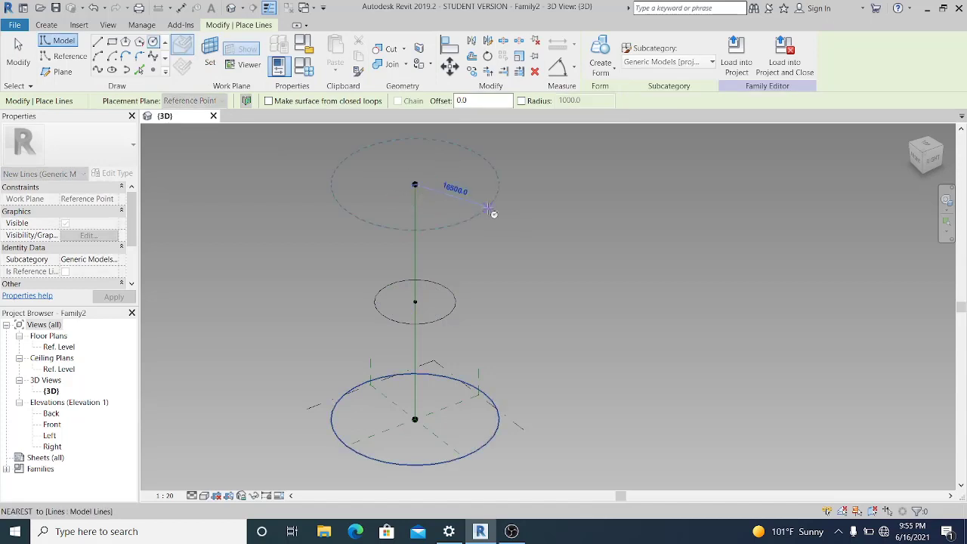
text(15.5)
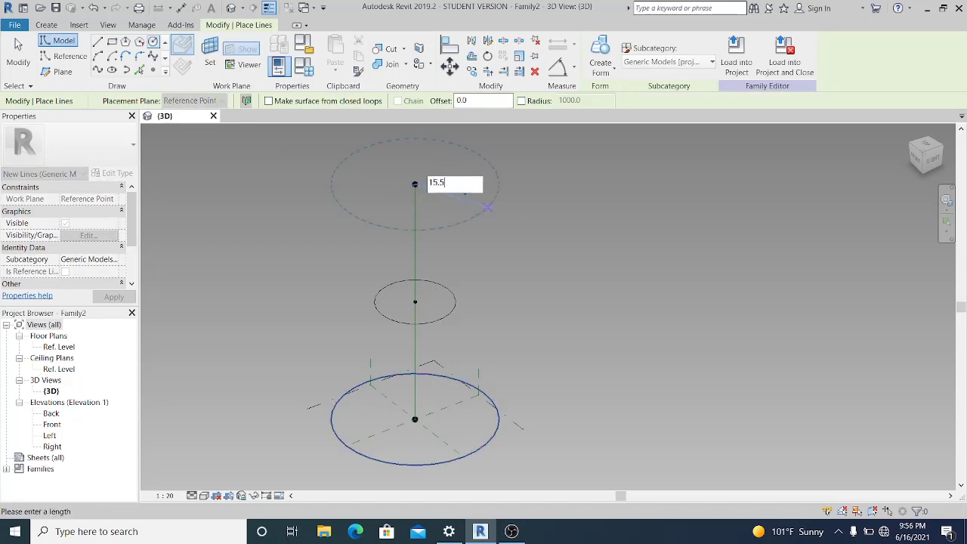
text(M)
key(Return)
key(Escape)
key(Escape)
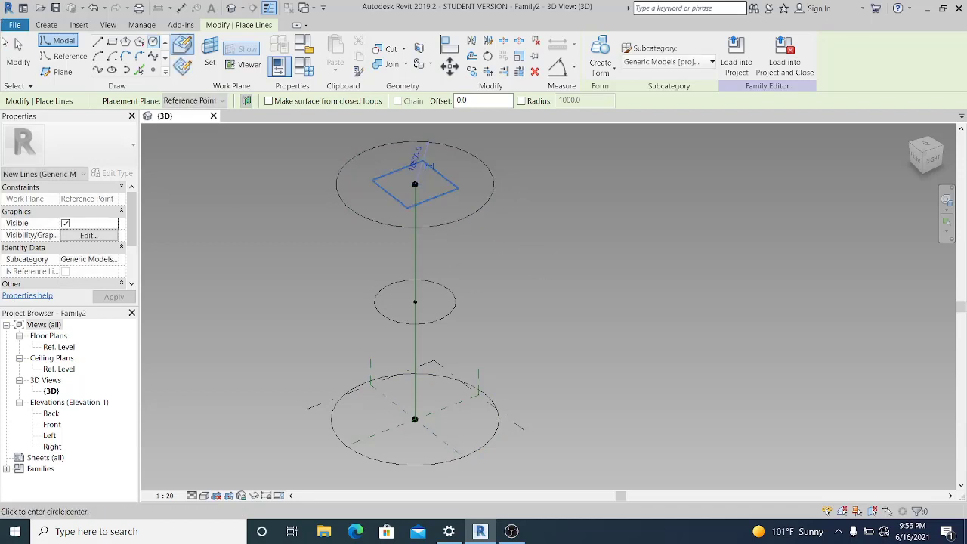
Make the base circle's temporary radius dimension permanent and label it with a new family parameter named R1.
scroll(500, 281, down, 1)
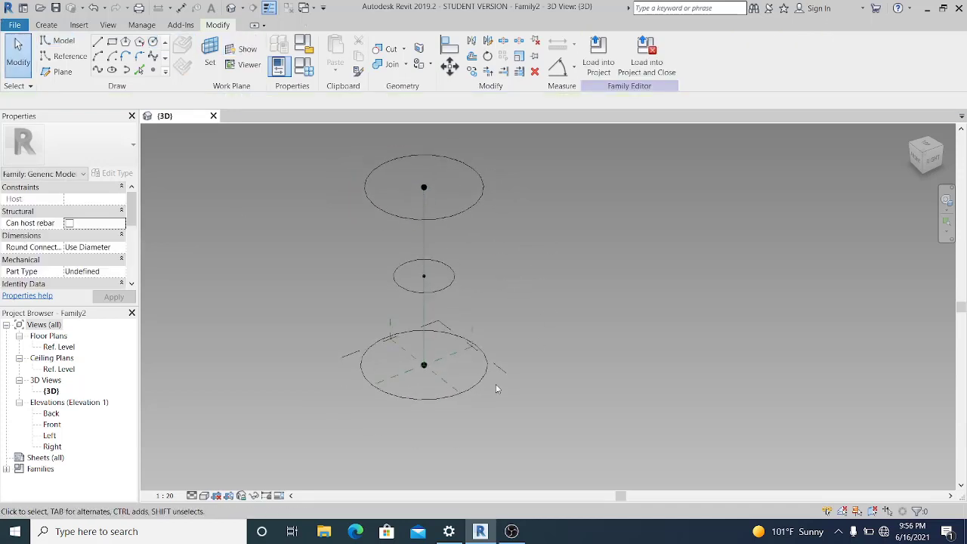
click(479, 387)
scroll(438, 349, up, 2)
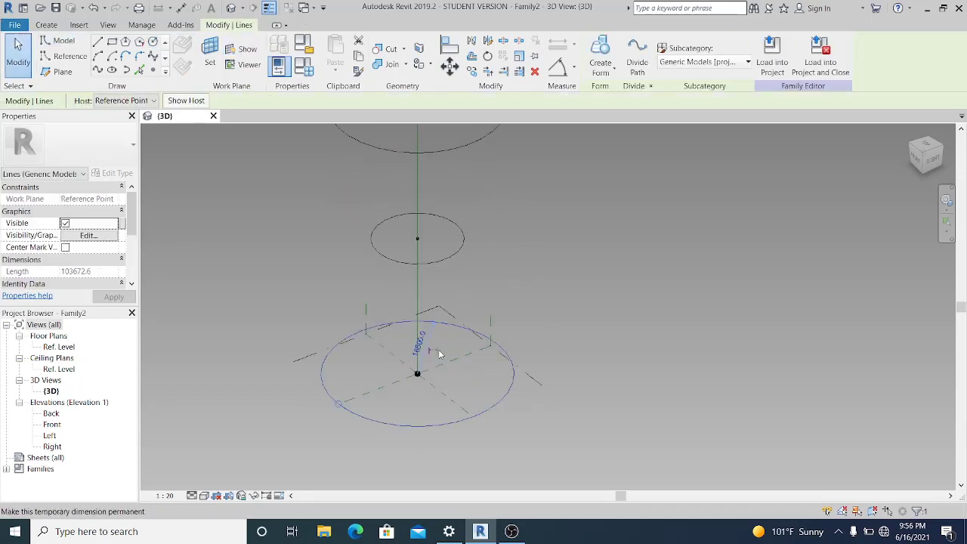
click(438, 349)
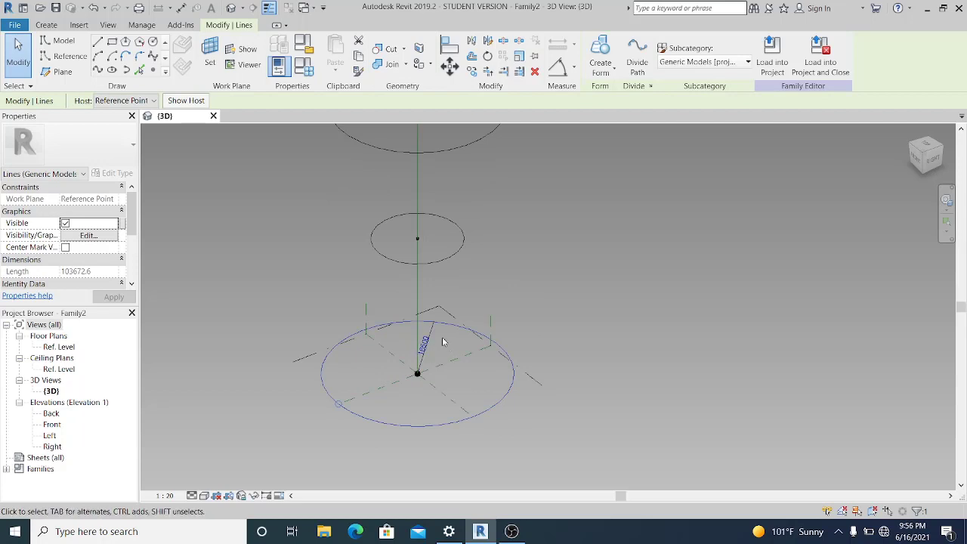
click(437, 335)
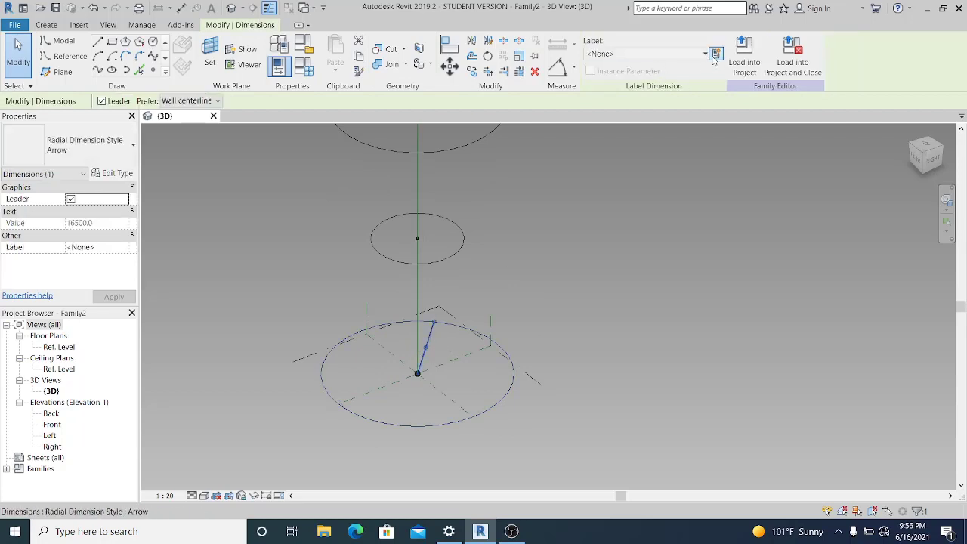
click(714, 56)
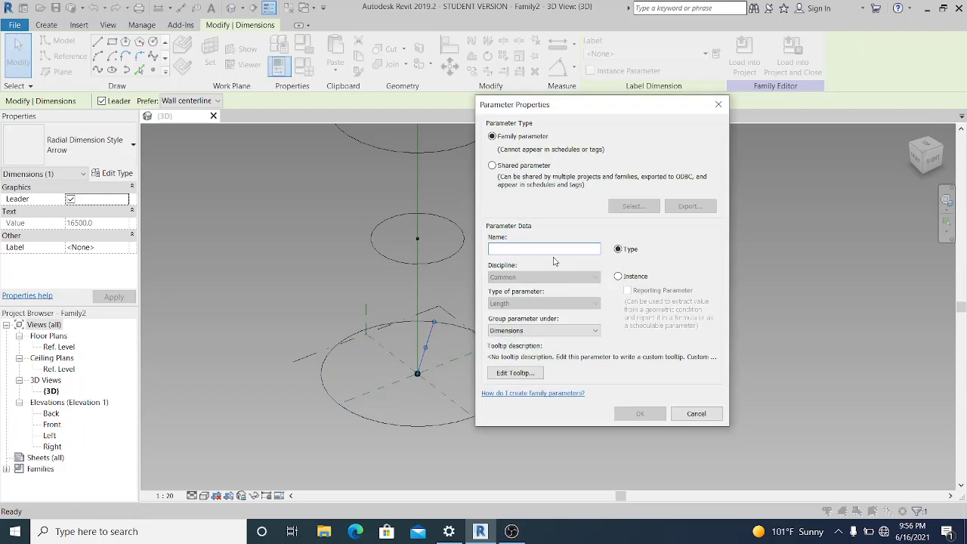
text(R1)
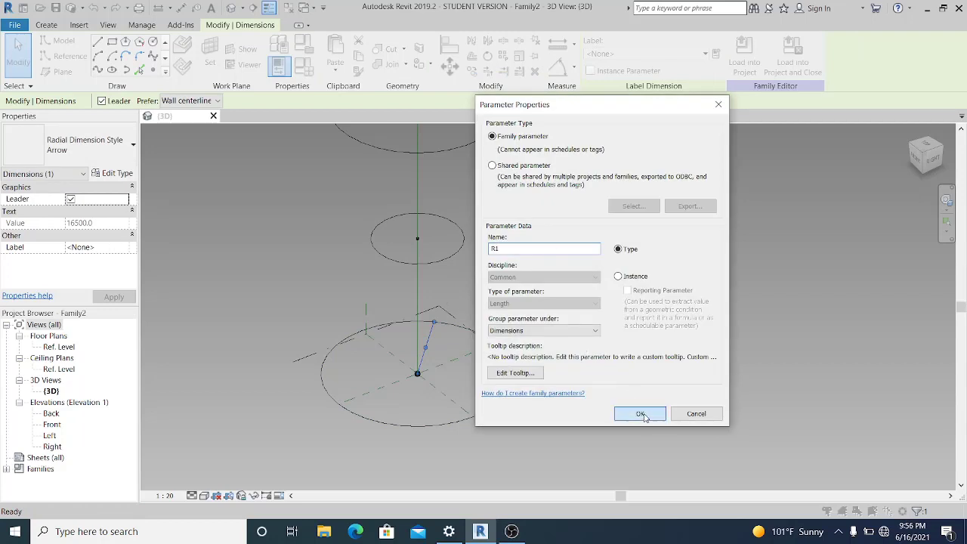
click(639, 413)
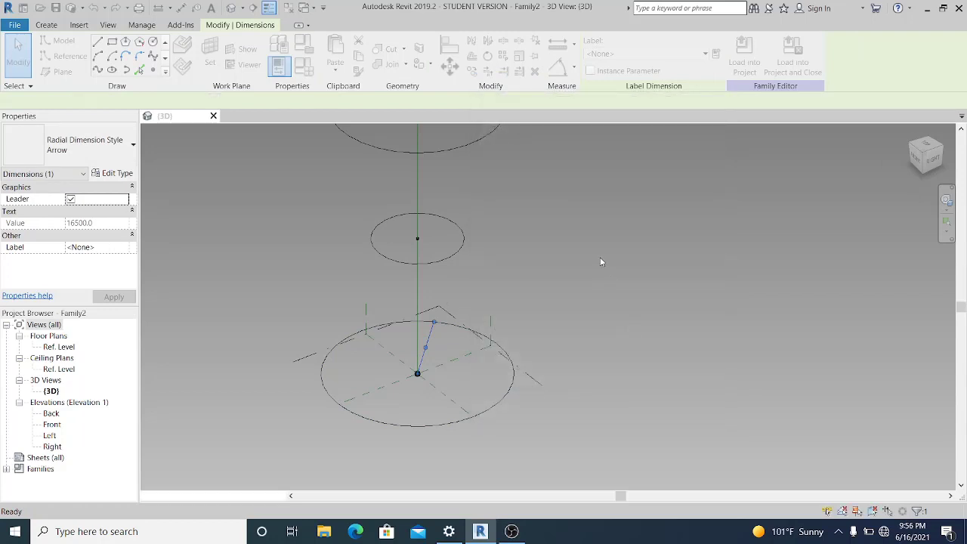
Make the middle circle's temporary radius dimension permanent and label it with a new family parameter named R2.
middle_drag(522, 275, 562, 326)
click(502, 287)
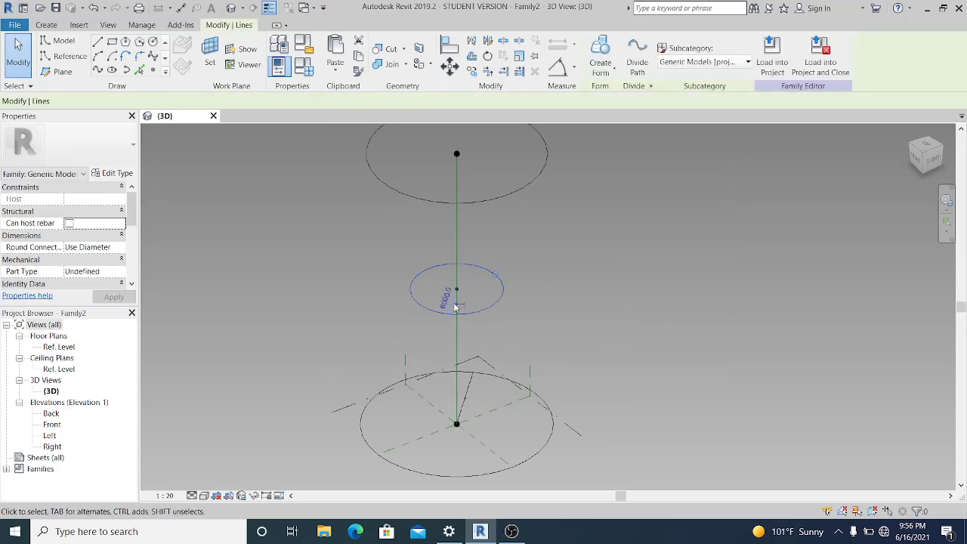
click(466, 308)
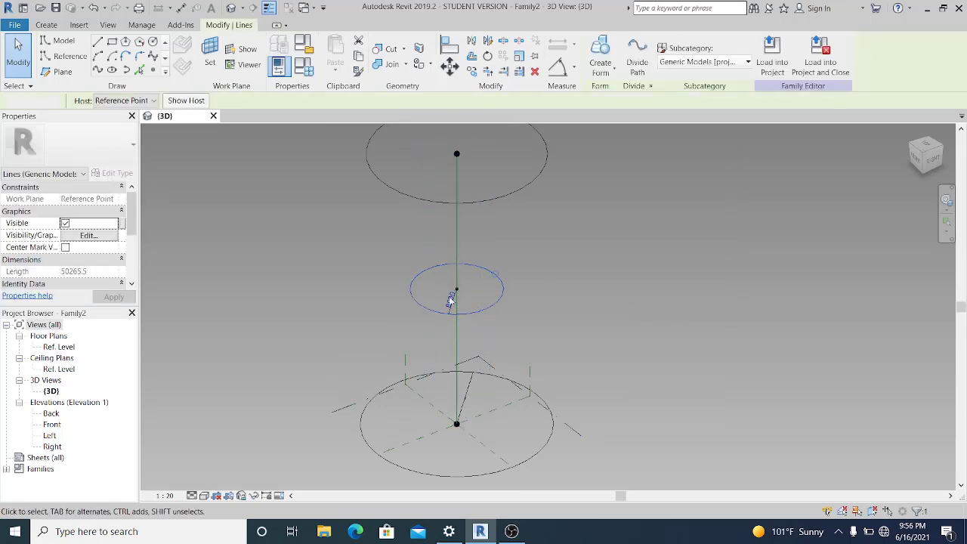
key(Escape)
click(453, 302)
click(714, 54)
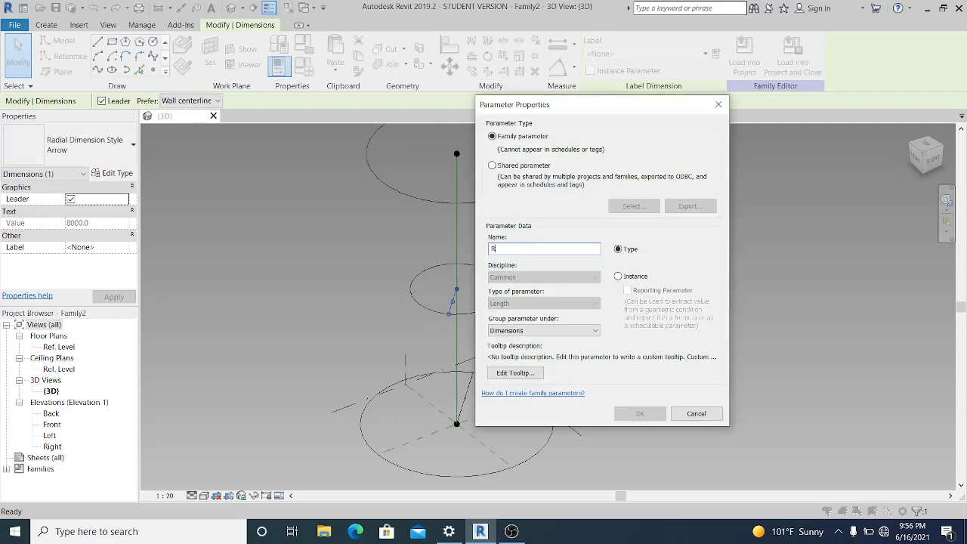
click(657, 416)
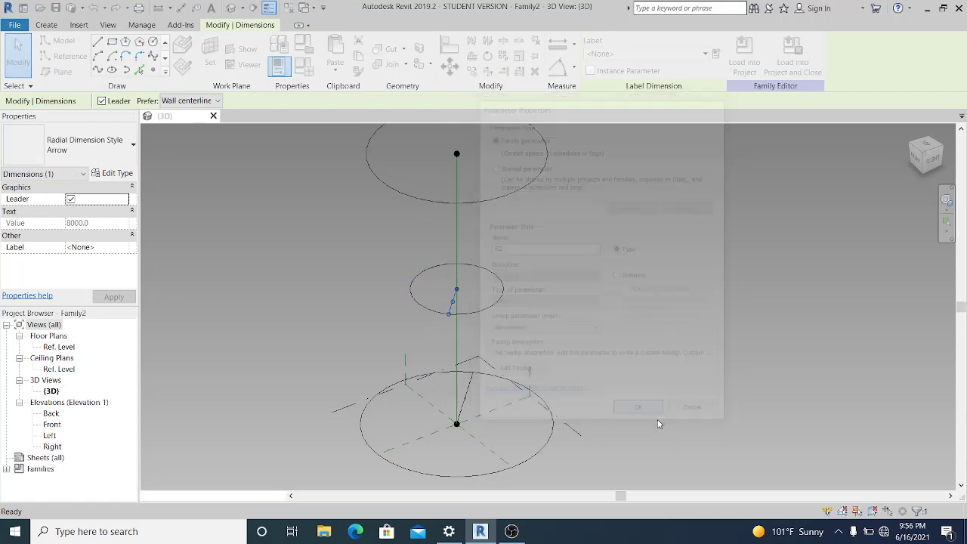
Make the top circle's temporary radius dimension permanent and label it with a new family parameter named R3.
middle_drag(679, 258, 683, 270)
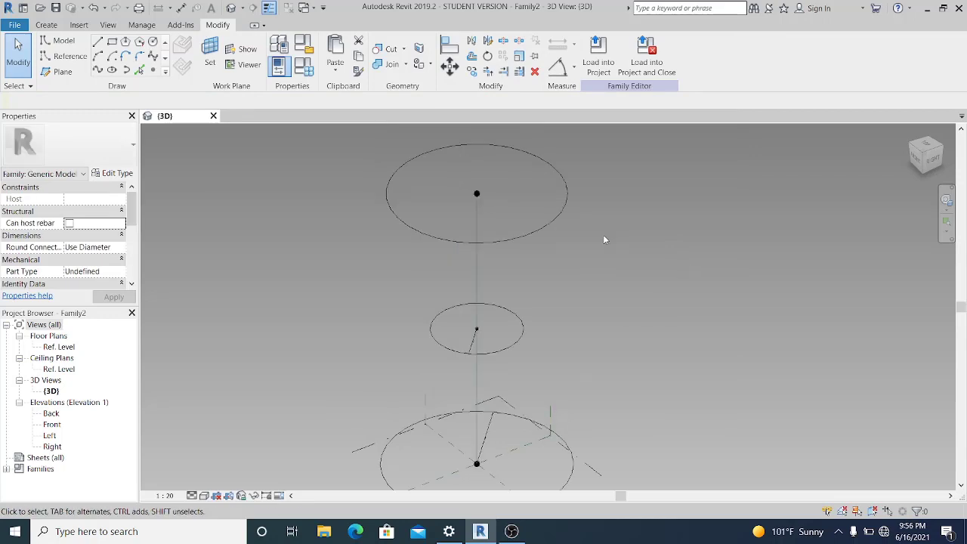
click(556, 218)
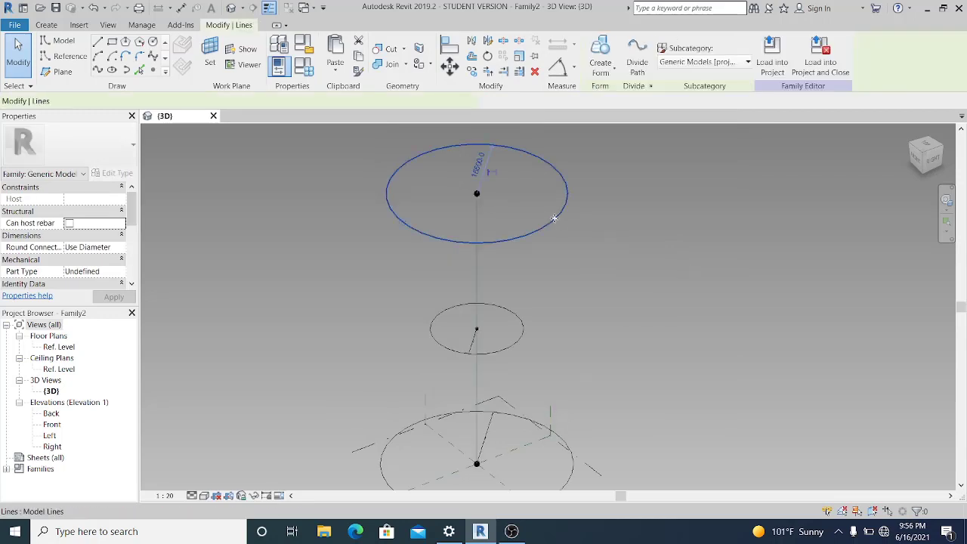
click(489, 160)
click(492, 158)
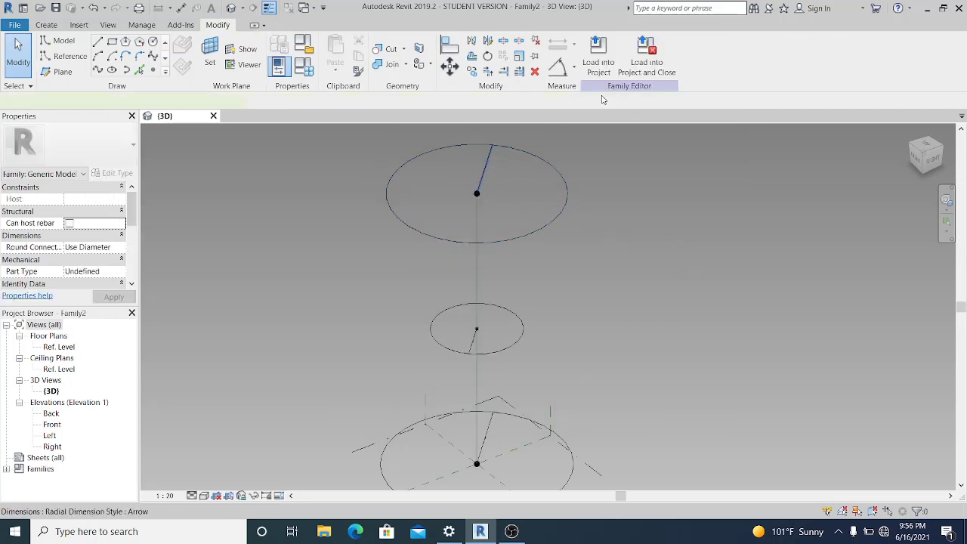
click(715, 53)
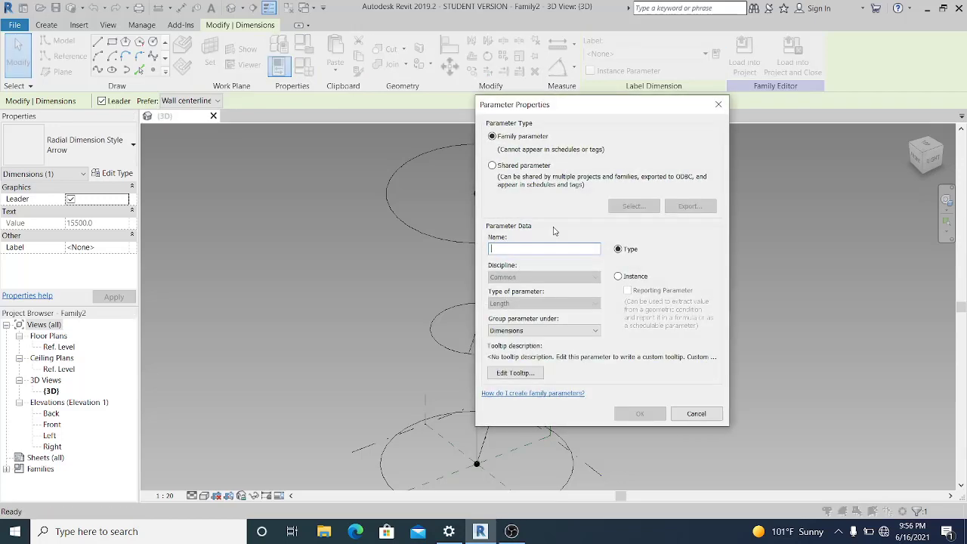
text(R3)
click(639, 415)
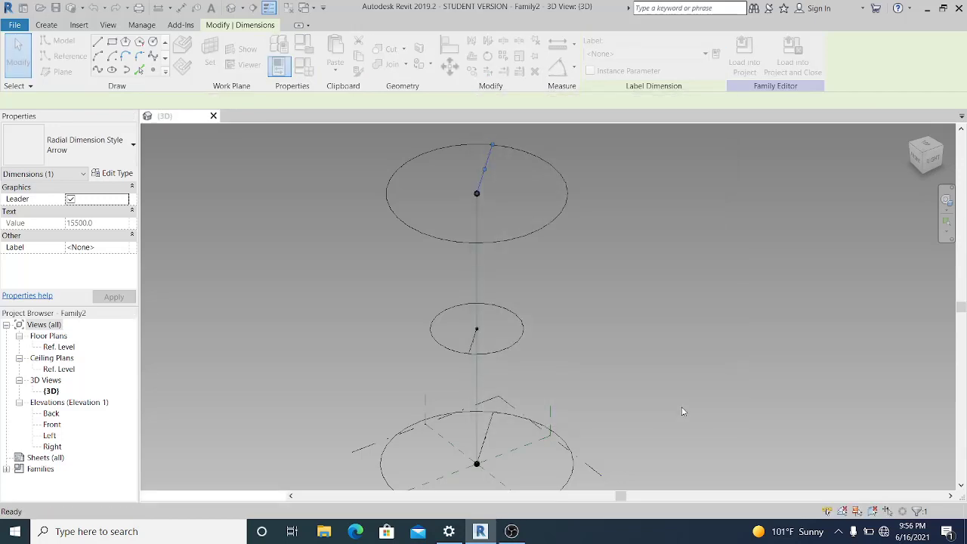
click(657, 339)
shift+middle_drag(657, 338, 565, 335)
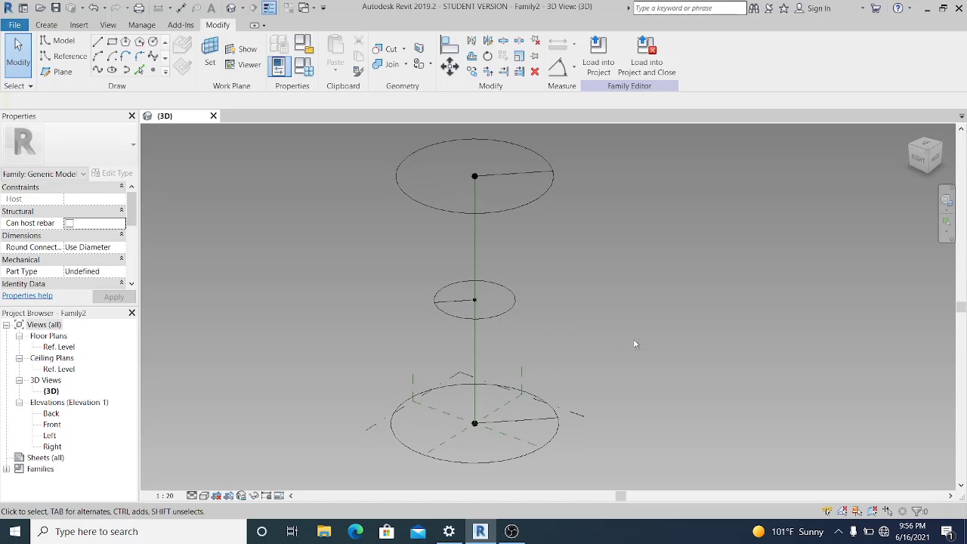
shift+middle_drag(635, 344, 648, 362)
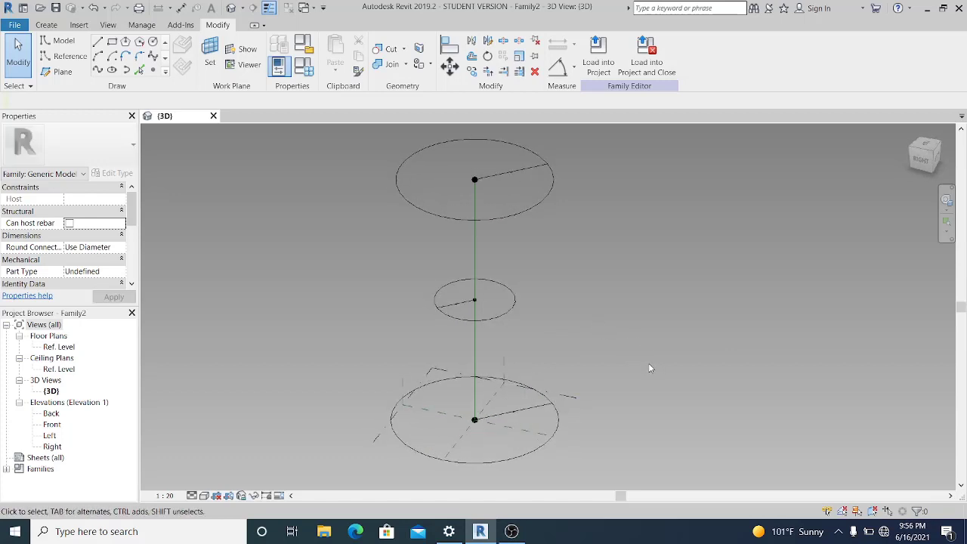
Place one reference point on the edge of each of the base, middle and top circles.
click(154, 71)
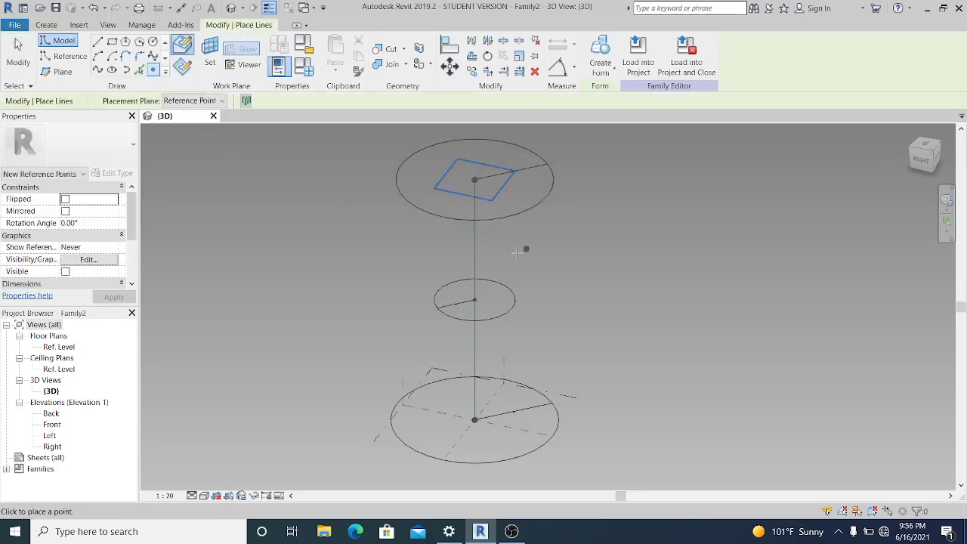
middle_drag(522, 342, 507, 329)
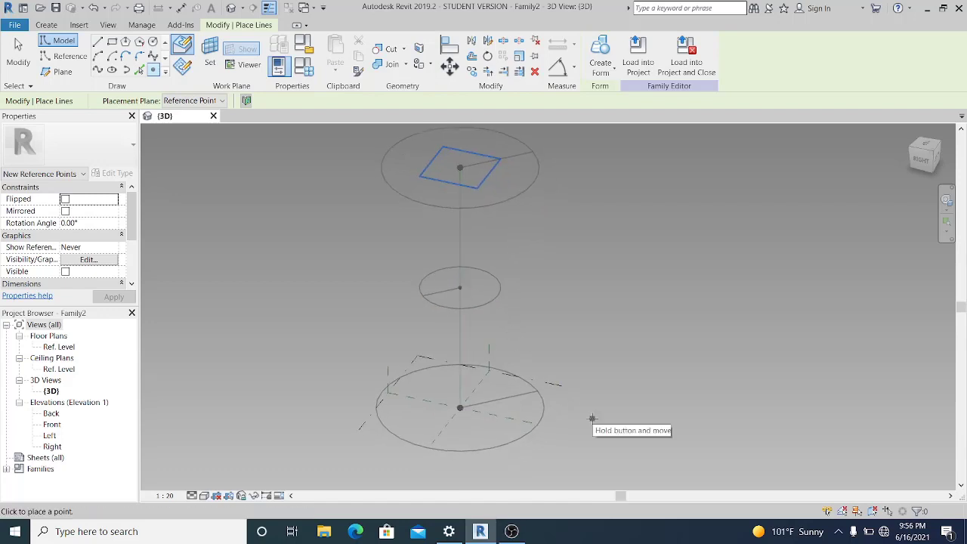
click(562, 263)
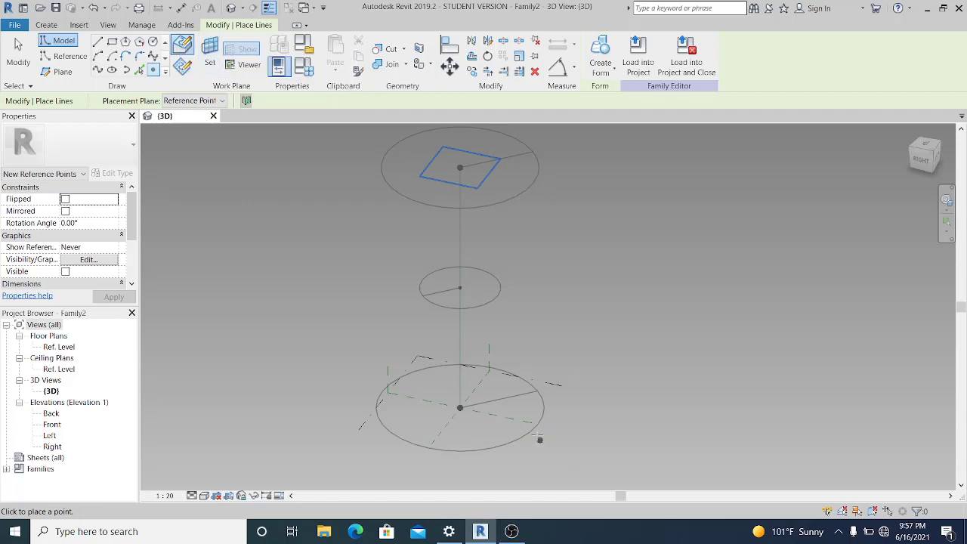
click(529, 431)
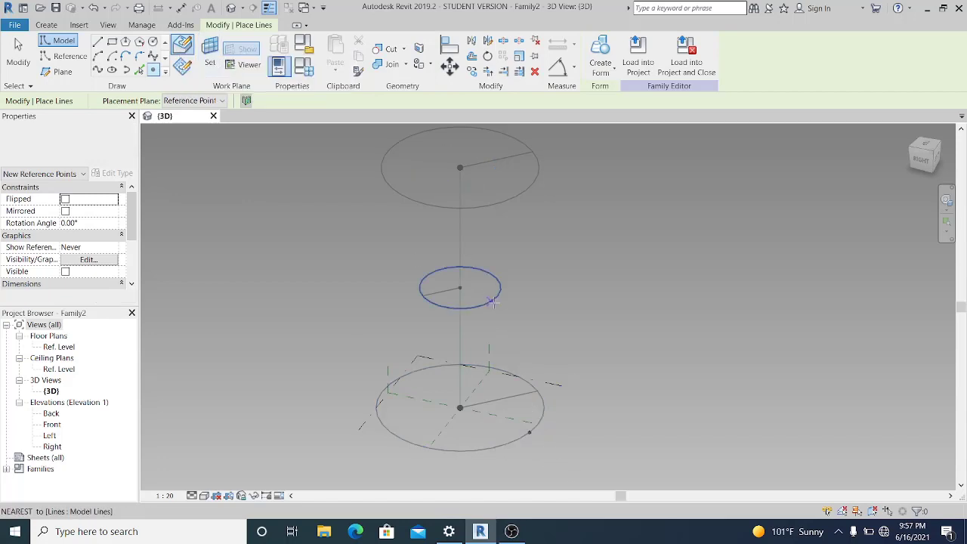
click(491, 301)
click(519, 195)
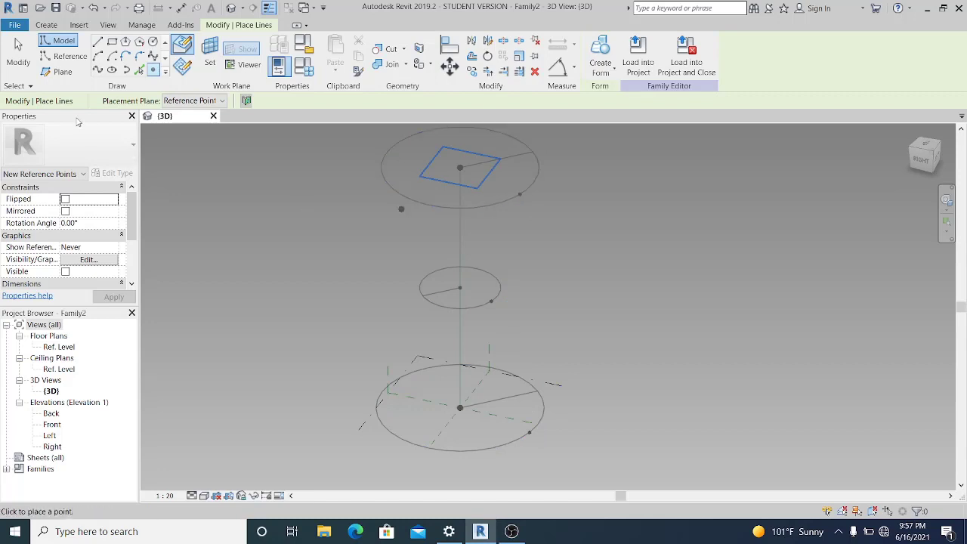
click(18, 53)
Set the normalized curve parameter of the three reference points on the circles' edges to 0.
scroll(588, 264, up, 2)
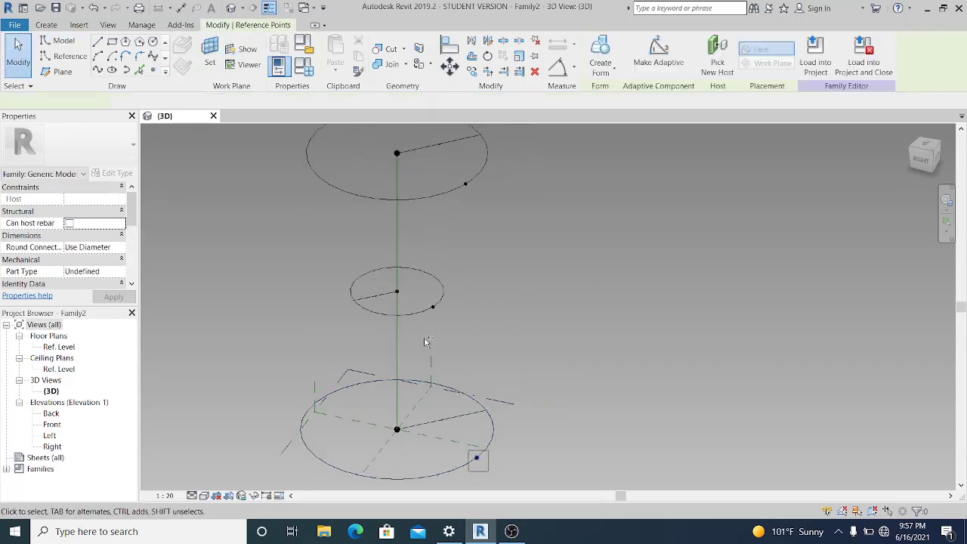
ctrl+drag(424, 337, 453, 293)
ctrl+drag(447, 231, 476, 178)
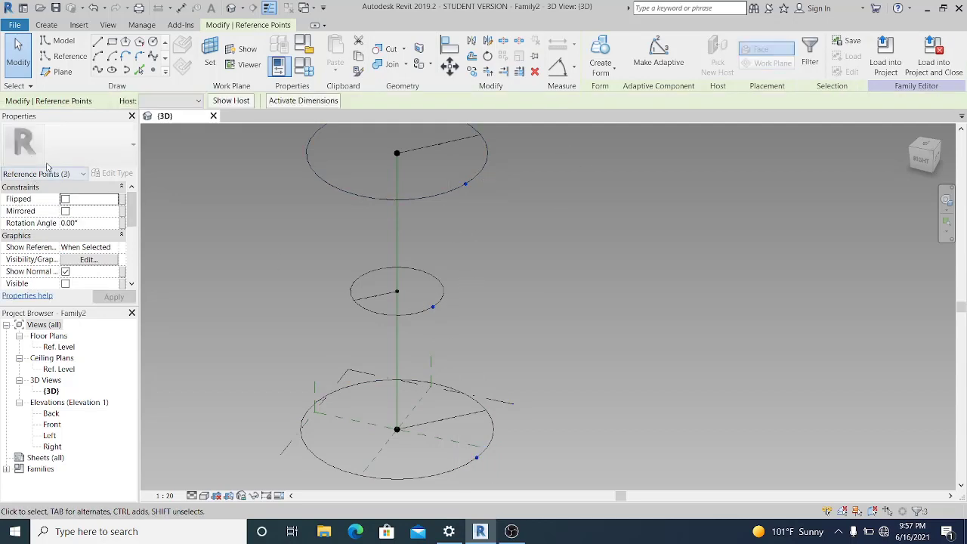
scroll(113, 212, down, 5)
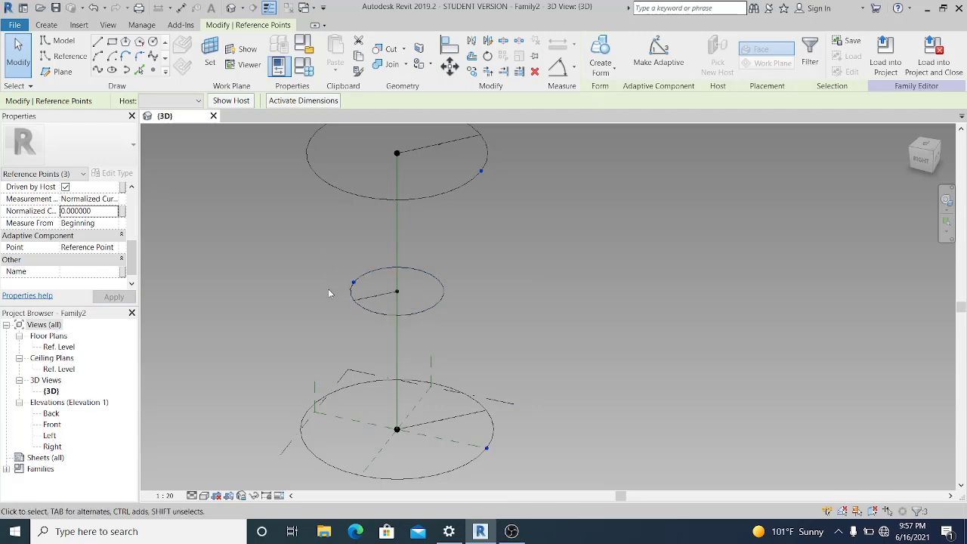
scroll(364, 318, up, 3)
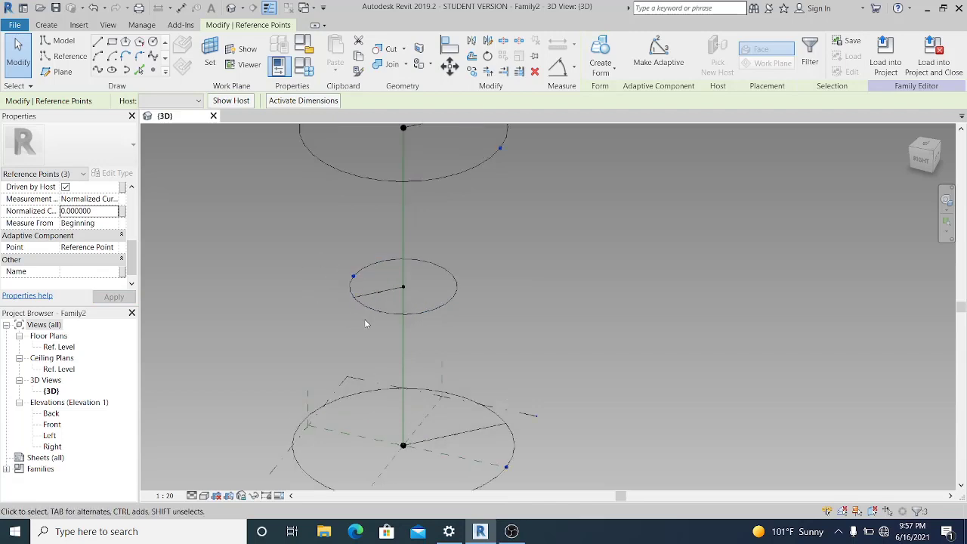
key(Escape)
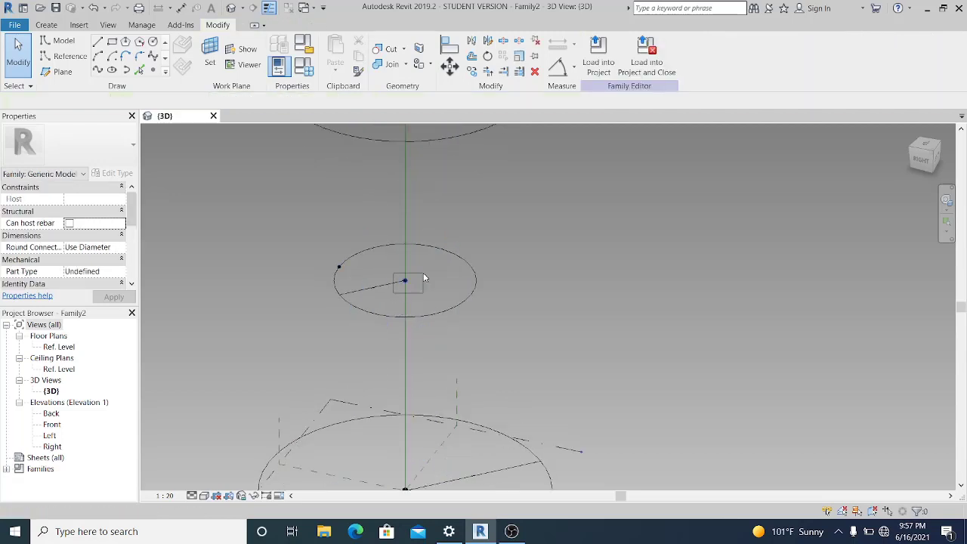
Set the rotation angle of the reference point at the middle circle's centre to 180°.
click(405, 281)
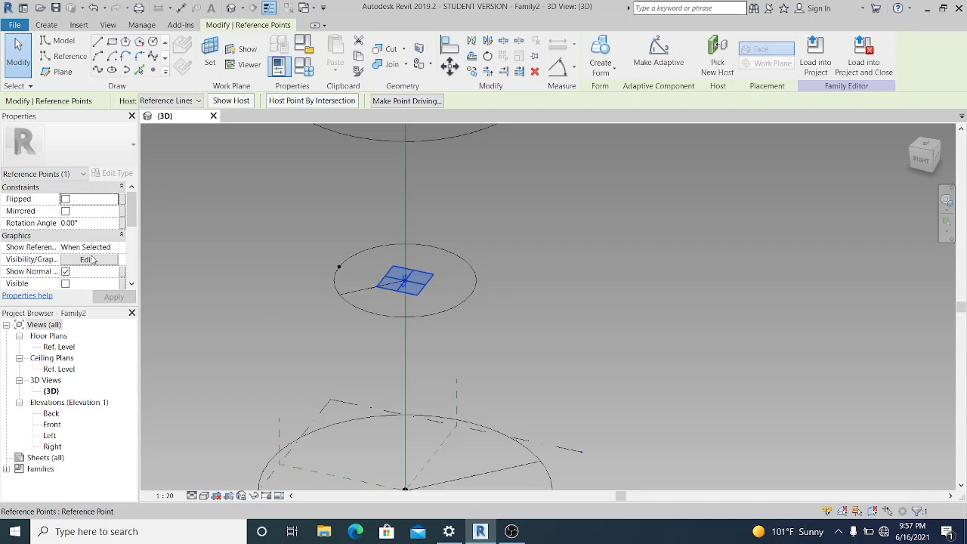
click(106, 224)
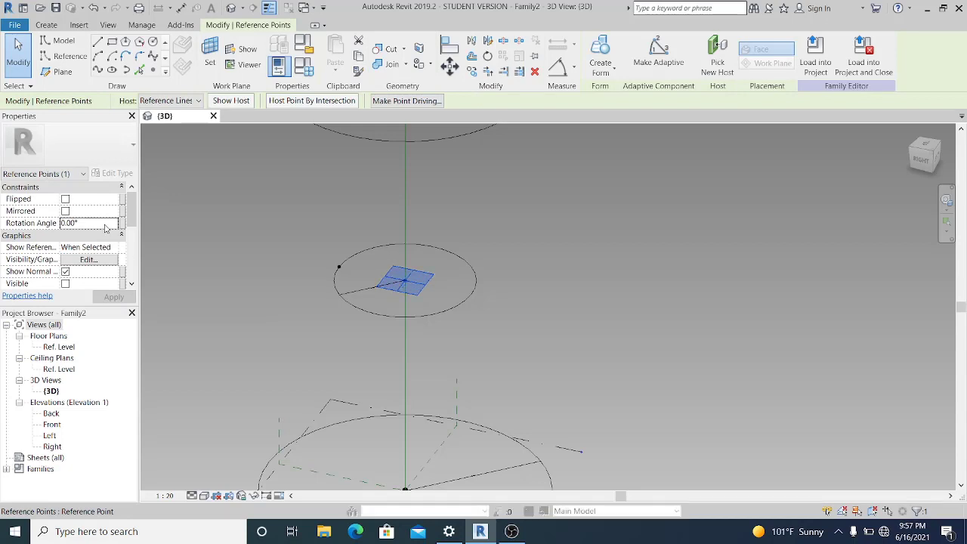
text(18)
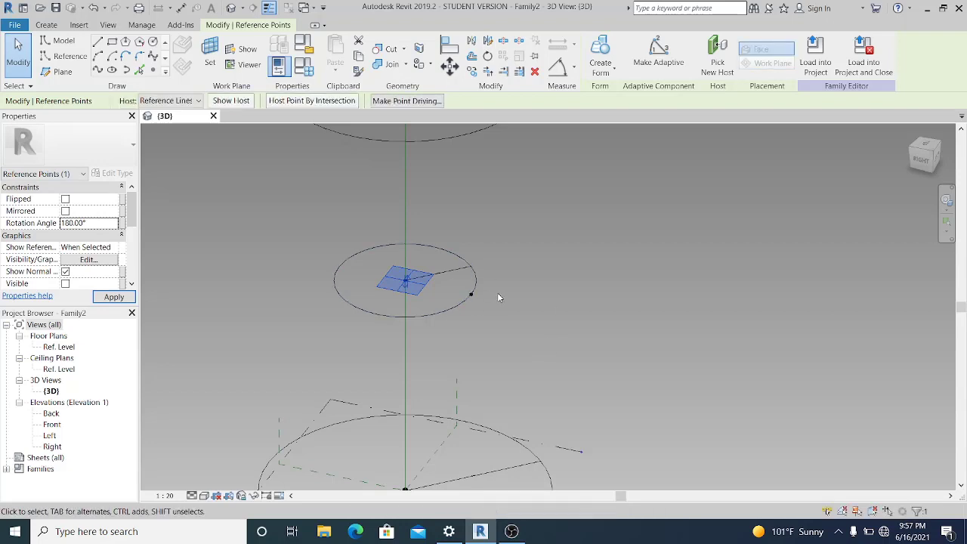
Create a spline through the three reference points on the base, middle and top circles' edges.
scroll(494, 292, down, 2)
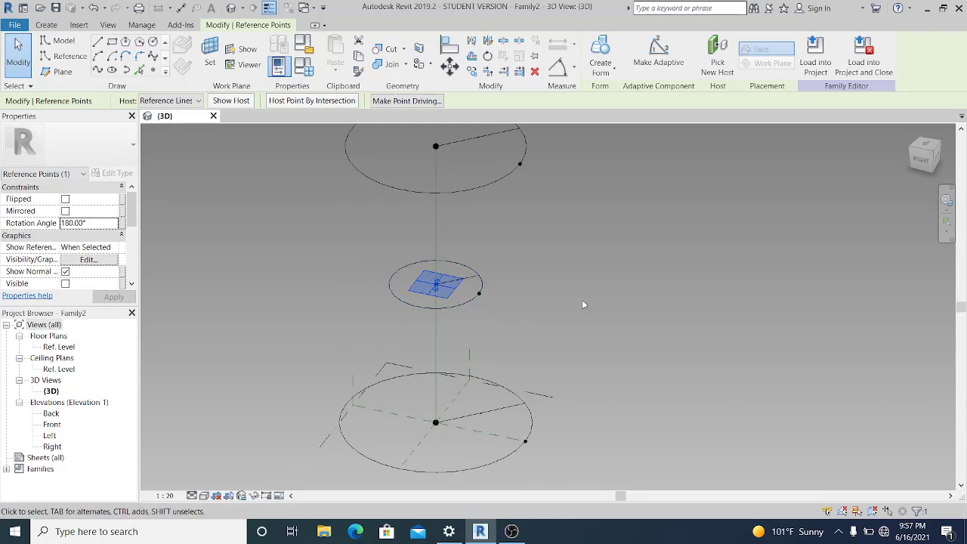
scroll(585, 302, down, 2)
shift+middle_drag(595, 312, 563, 299)
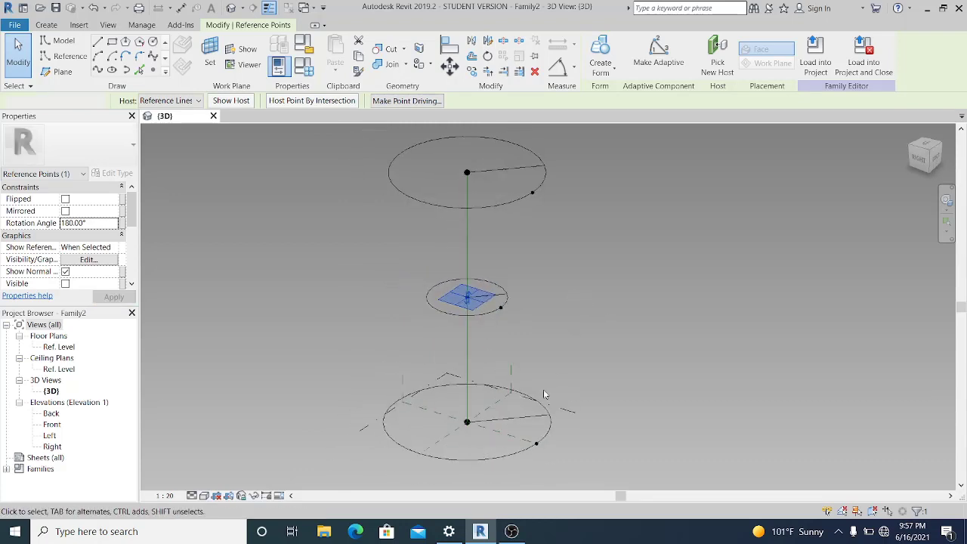
click(547, 464)
drag(527, 463, 557, 442)
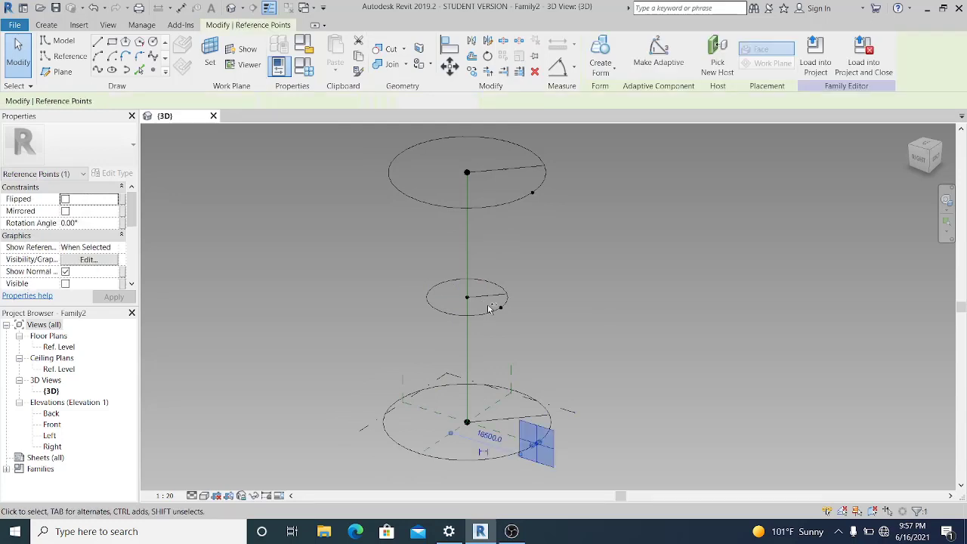
ctrl+click(532, 193)
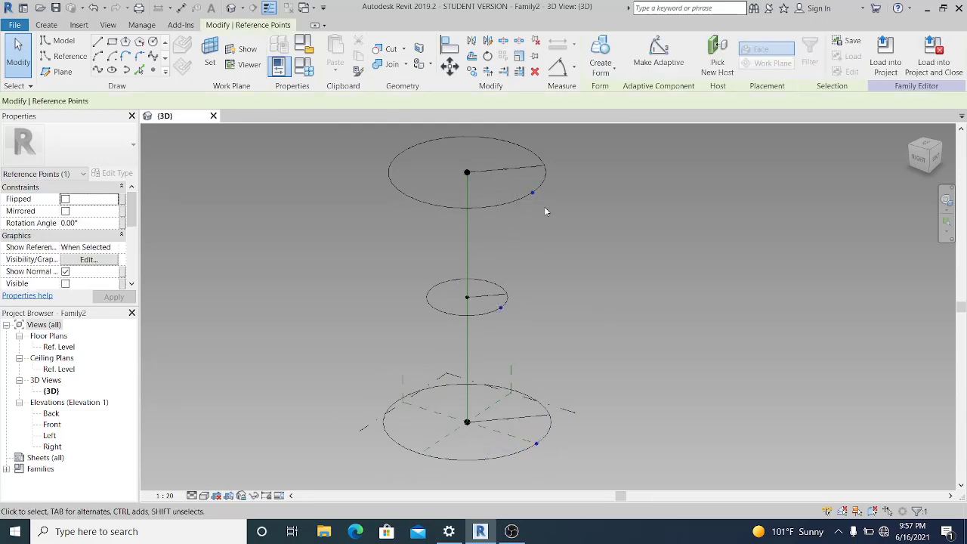
click(97, 70)
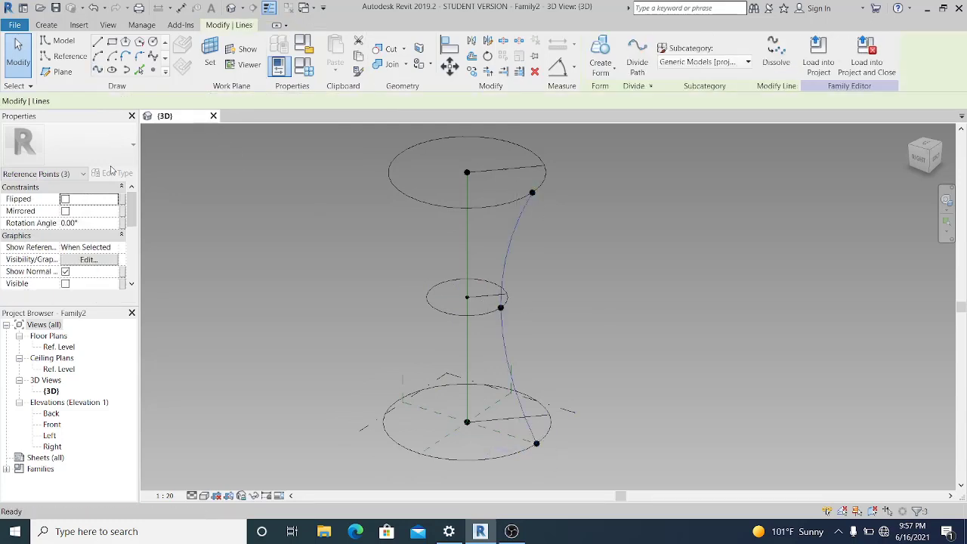
Convert the new spline through the circle edge points into a reference line.
scroll(123, 214, down, 2)
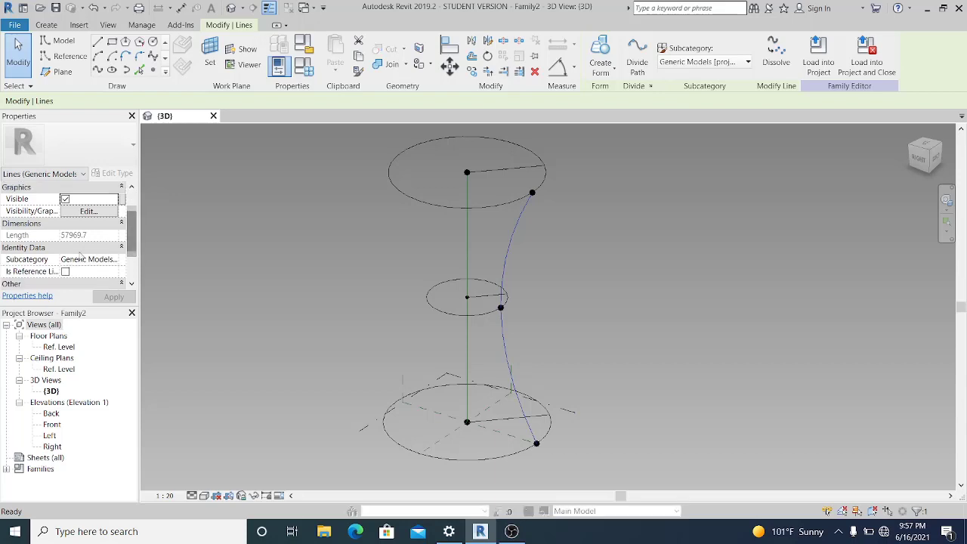
click(65, 272)
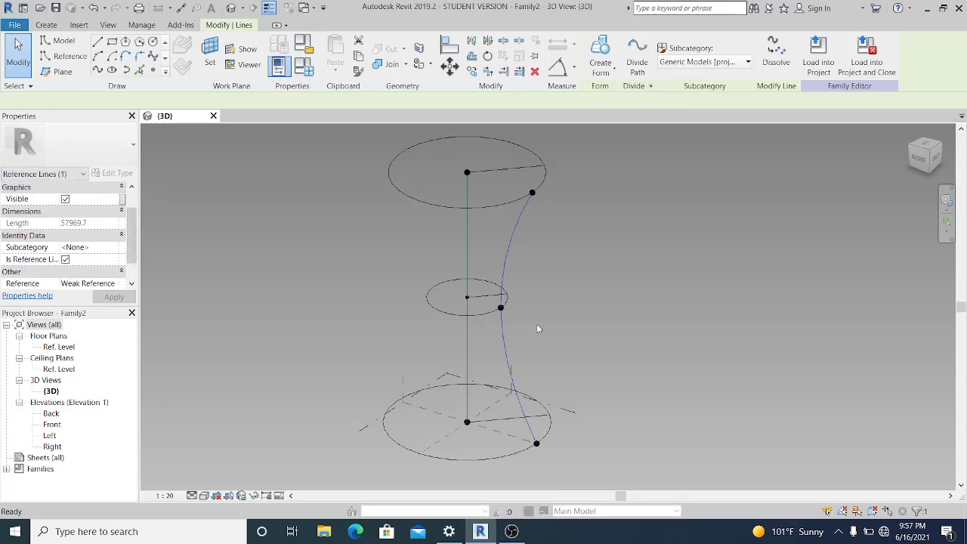
click(605, 317)
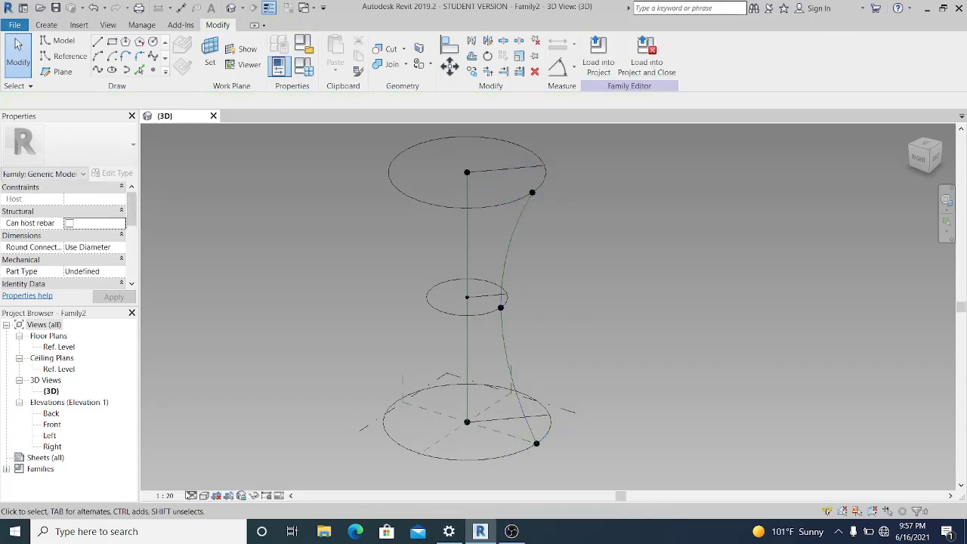
Set the 3D view's visual style to Wireframe.
click(192, 497)
click(204, 495)
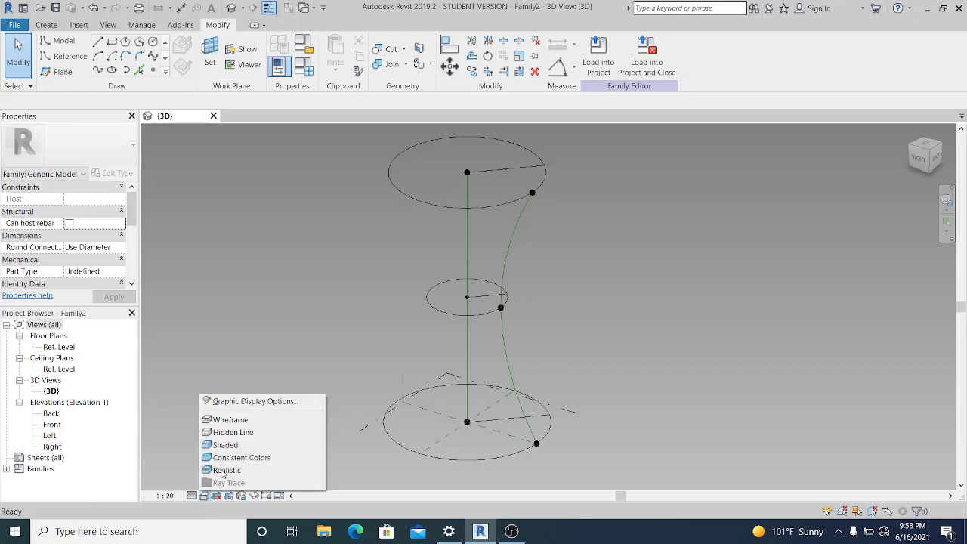
click(231, 432)
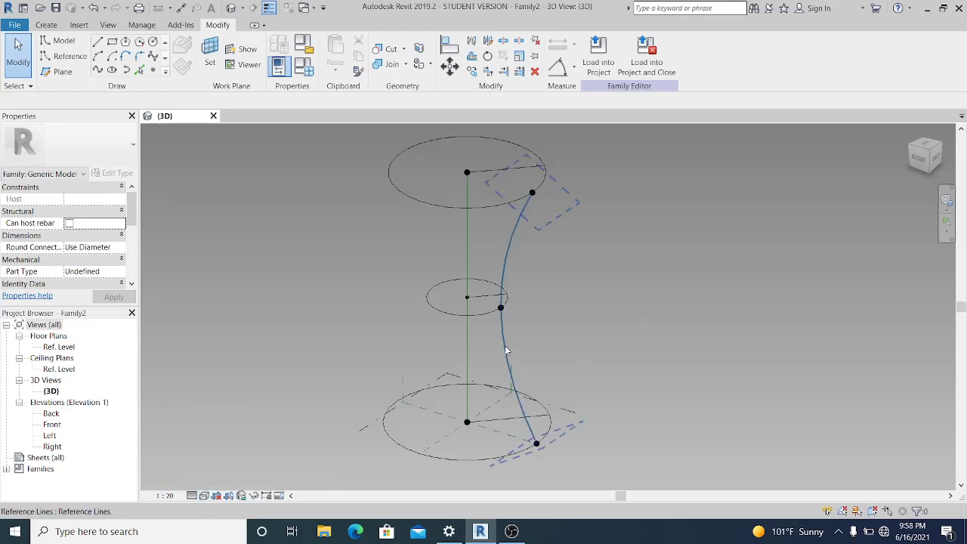
Create a revolved form from the vertical reference line and the curved reference line, choosing the solid option.
click(466, 258)
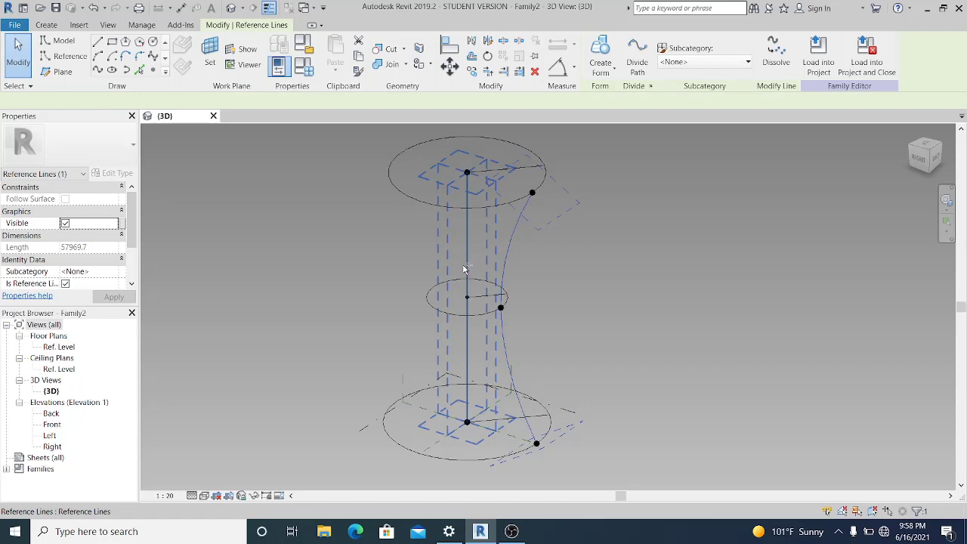
ctrl+click(487, 264)
click(600, 60)
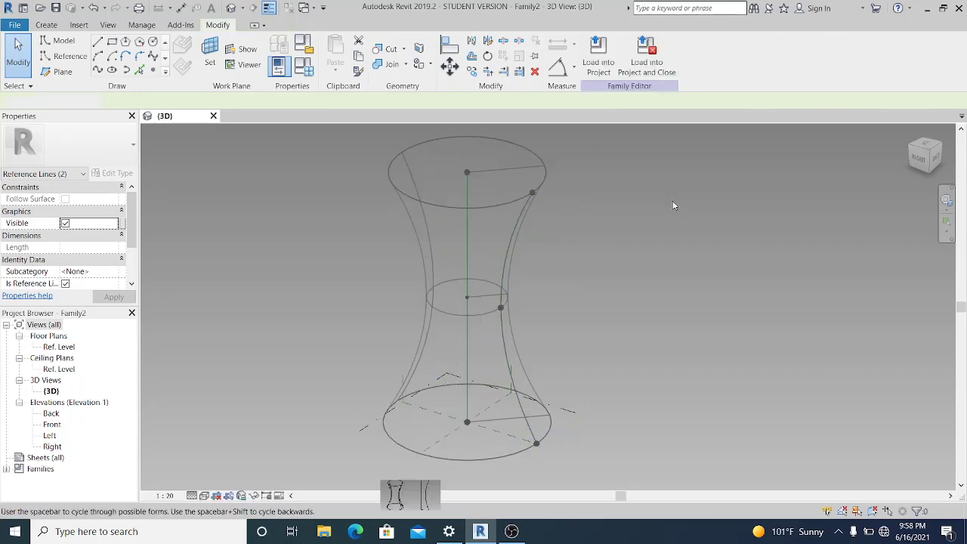
click(397, 492)
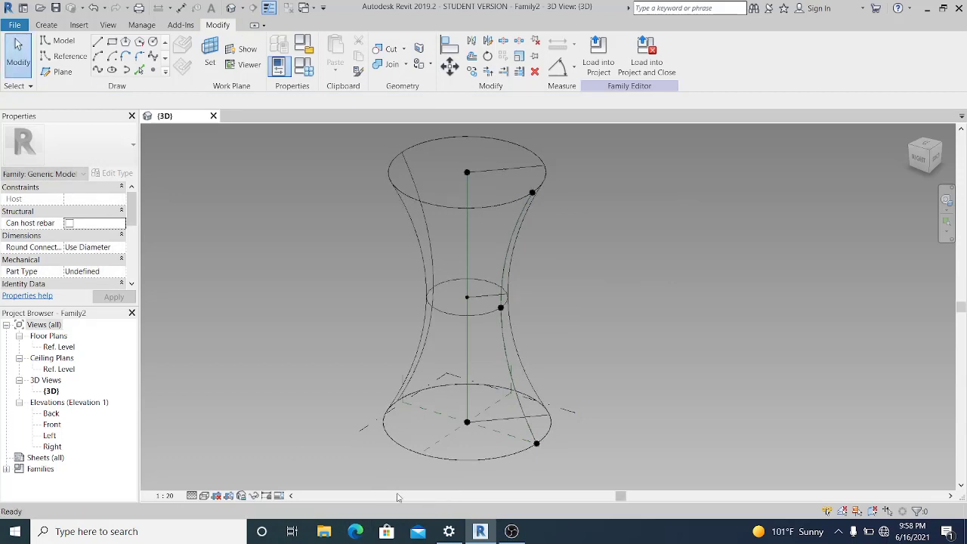
Divide one half of the revolved form's side surface with a UV grid.
scroll(616, 323, down, 2)
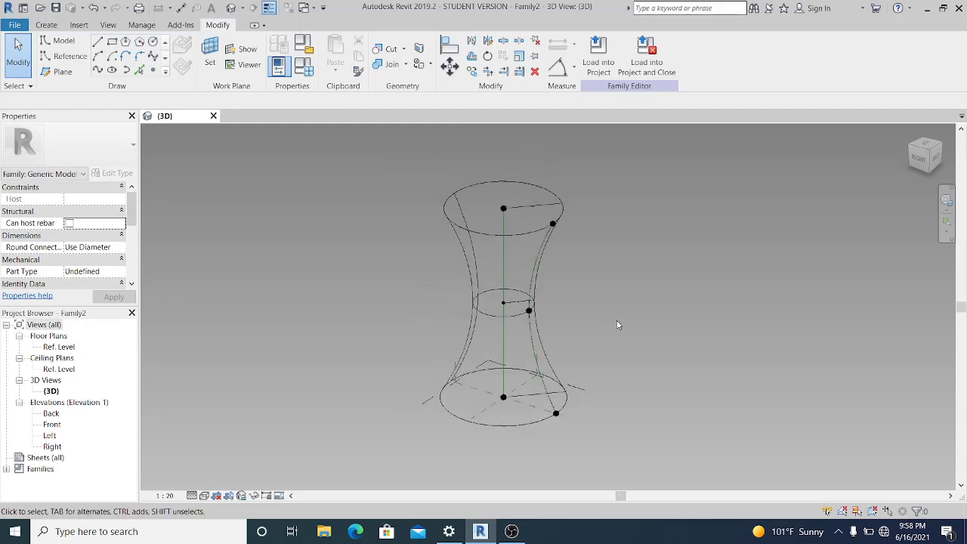
shift+middle_drag(688, 342, 597, 276)
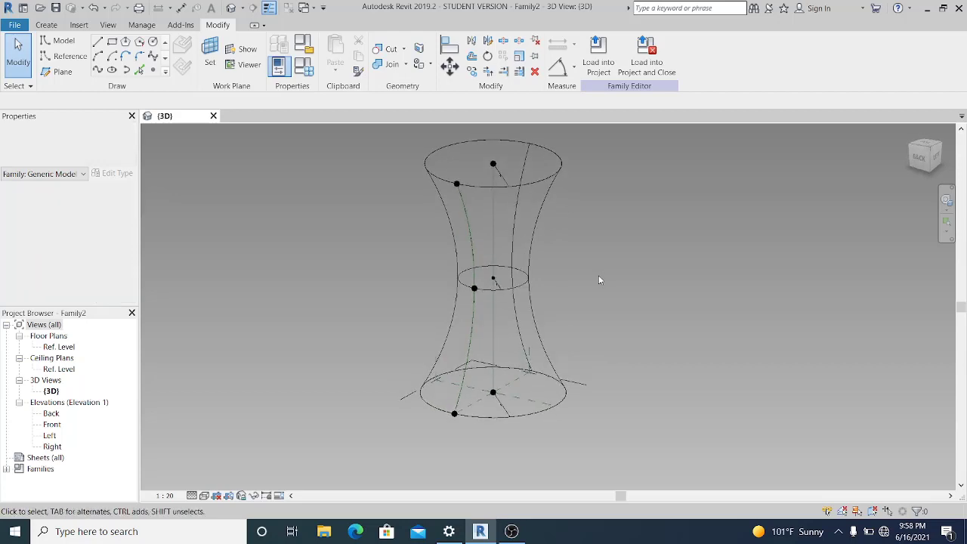
click(536, 316)
click(550, 328)
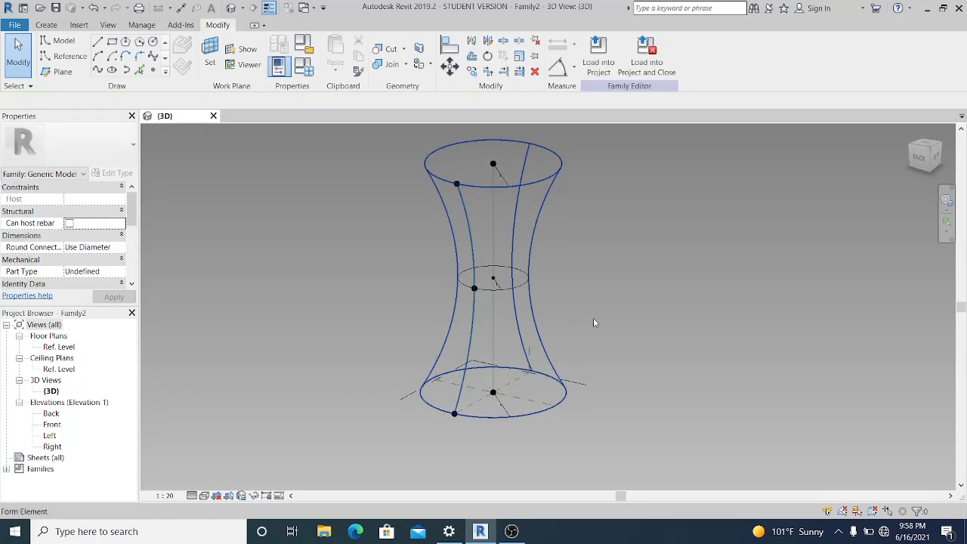
click(541, 346)
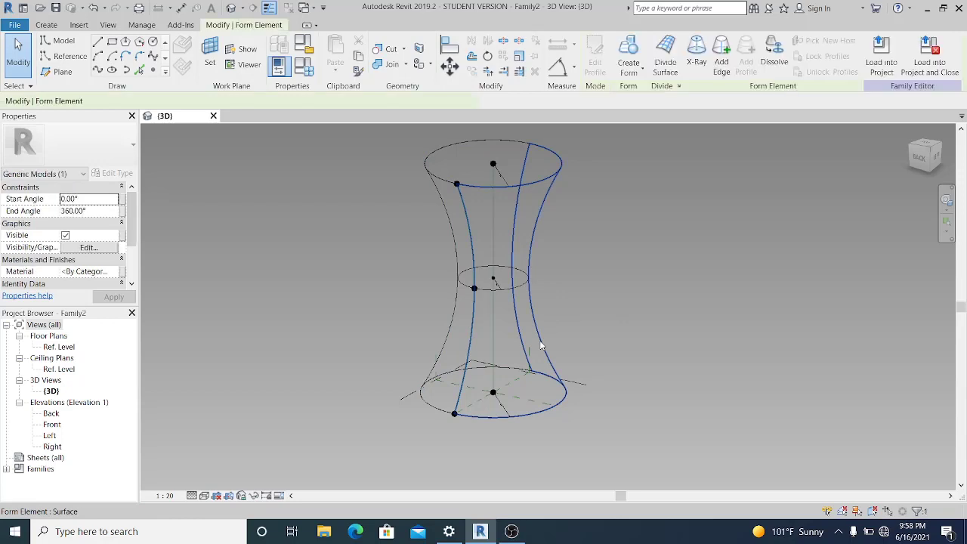
click(664, 56)
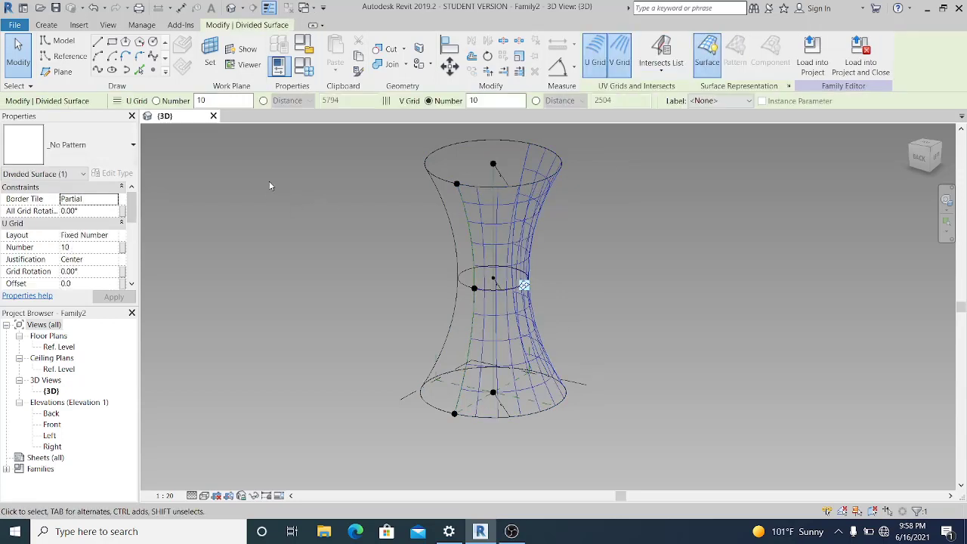
Set the divided surface's U grid number to 80 and V grid number to 4, and keep the surface selected.
double_click(215, 101)
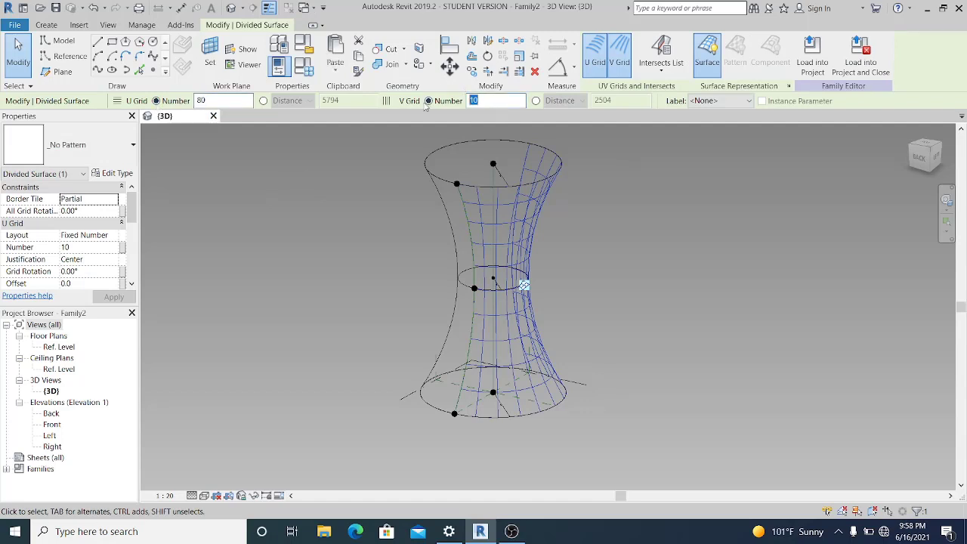
text(4)
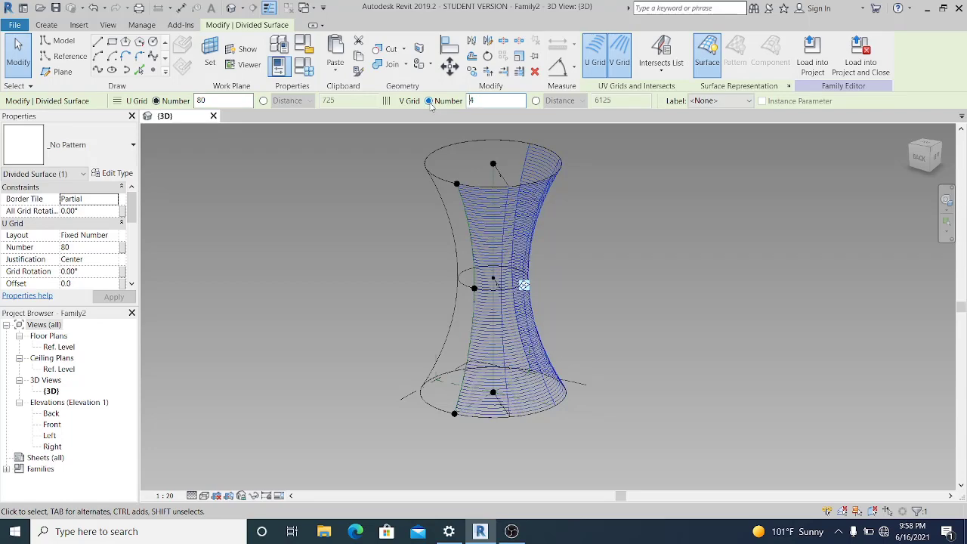
click(701, 238)
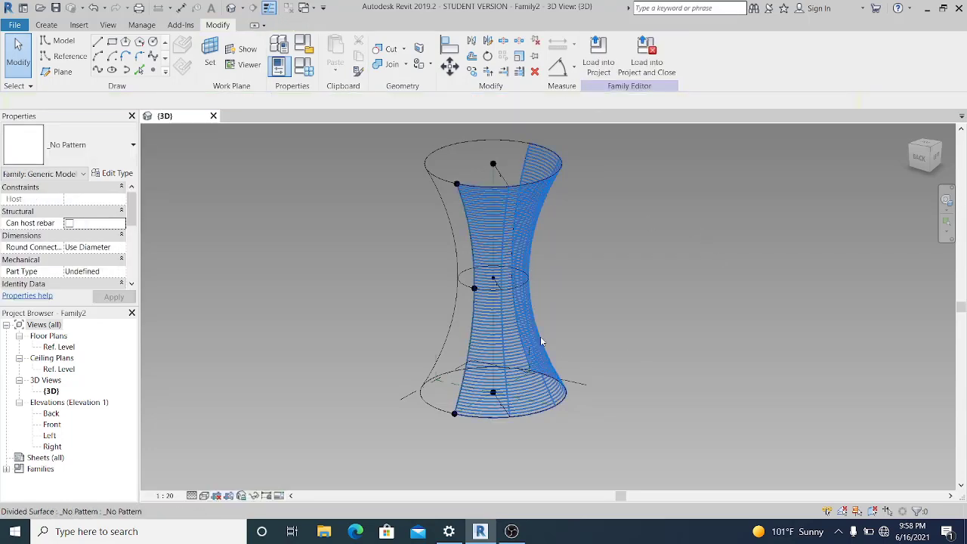
click(517, 187)
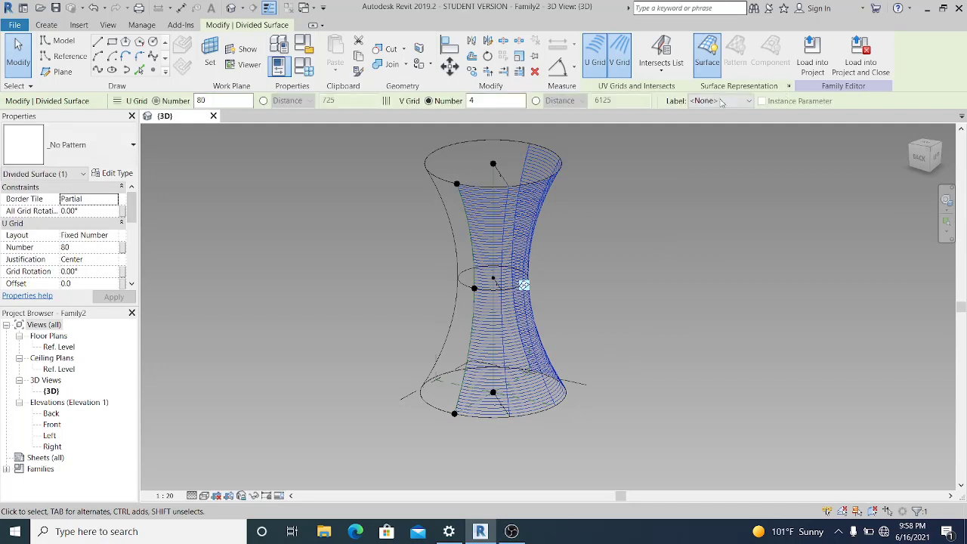
Turn on the display of nodes along with the UV grid lines for the divided surface.
click(789, 87)
click(404, 270)
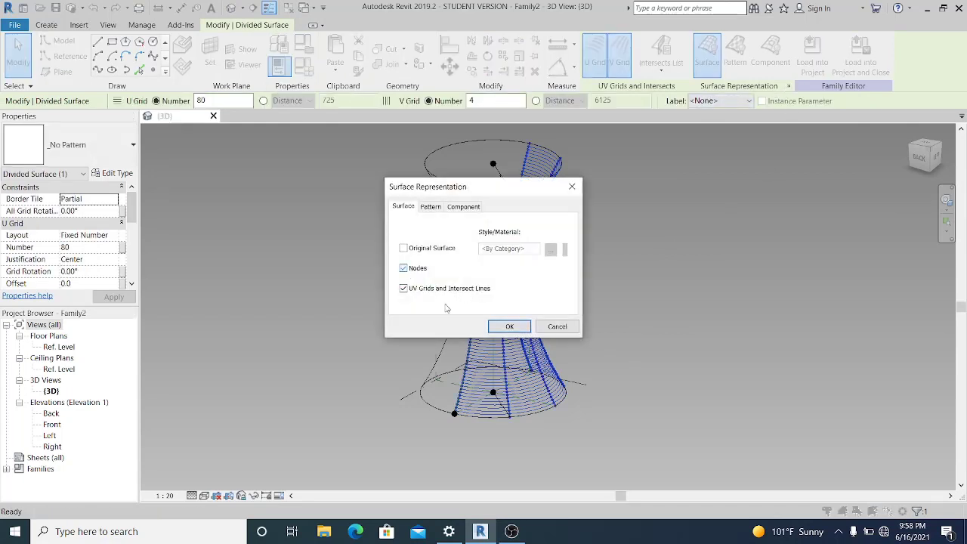
click(506, 326)
scroll(625, 345, up, 3)
click(576, 435)
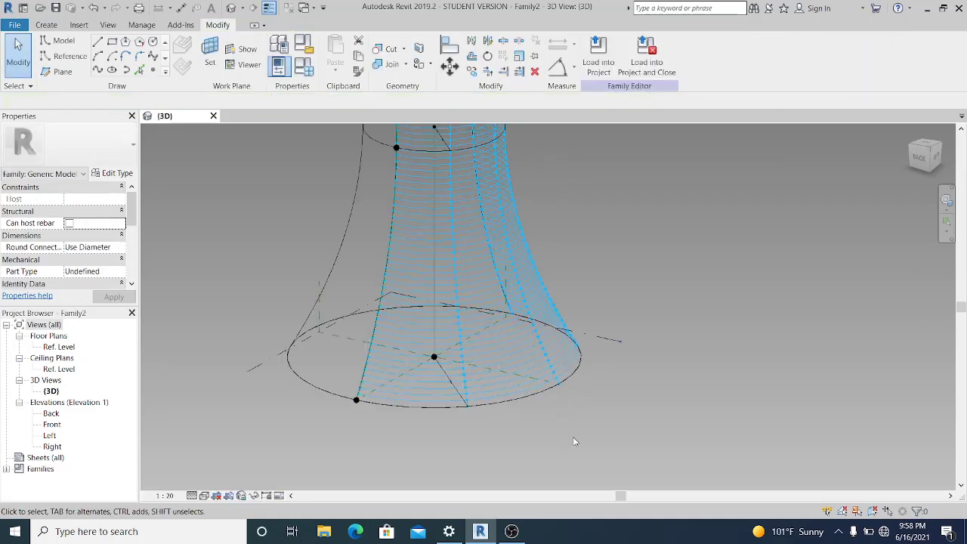
shift+middle_drag(576, 435, 522, 383)
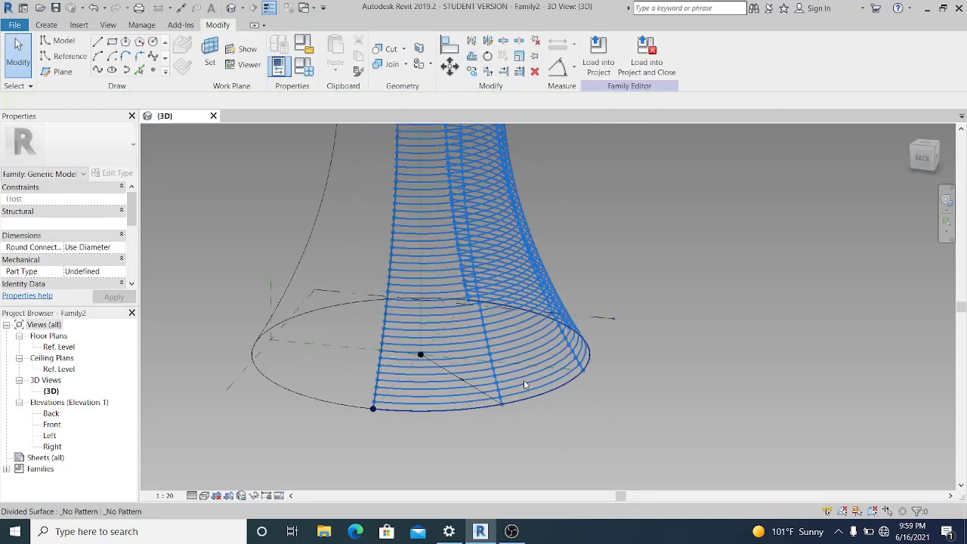
shift+middle_drag(652, 416, 672, 407)
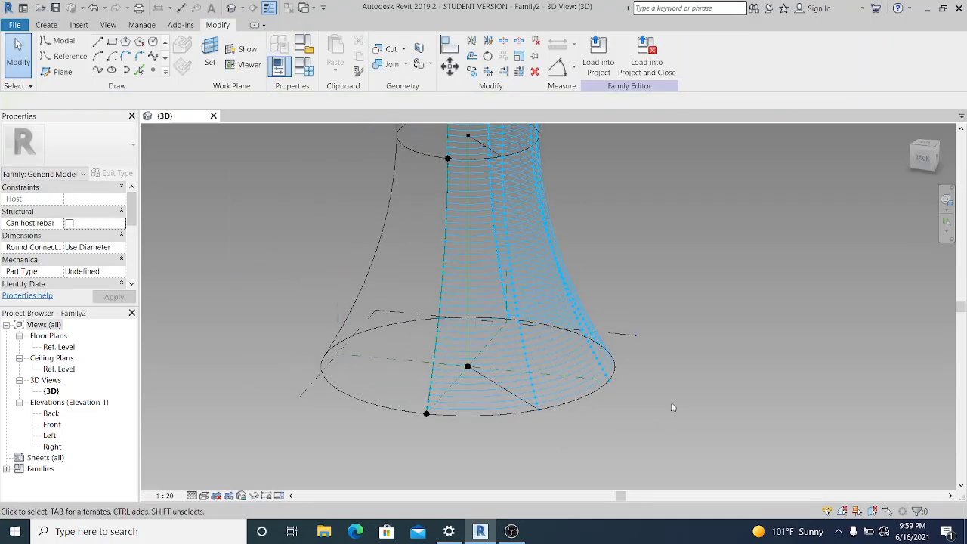
middle_drag(680, 360, 665, 371)
middle_drag(744, 315, 756, 352)
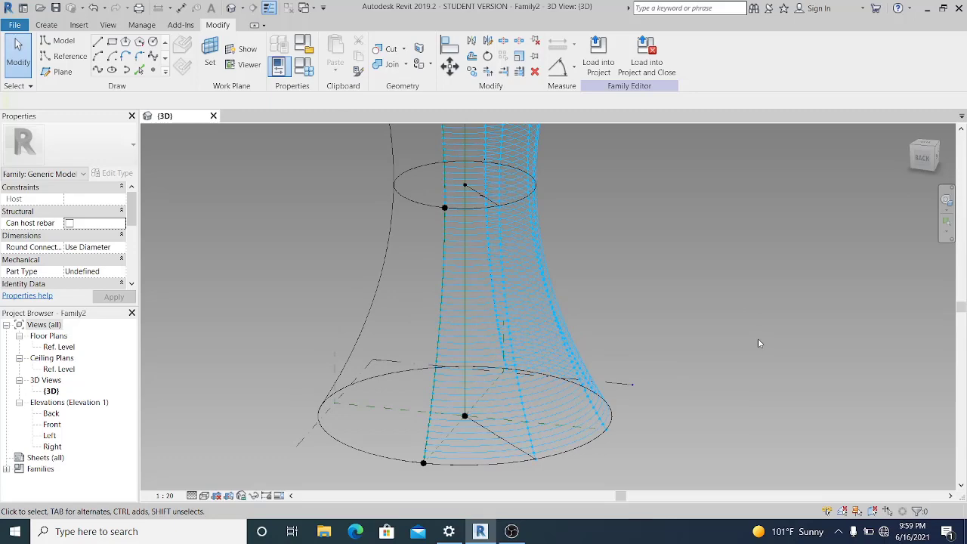
shift+middle_drag(758, 340, 717, 343)
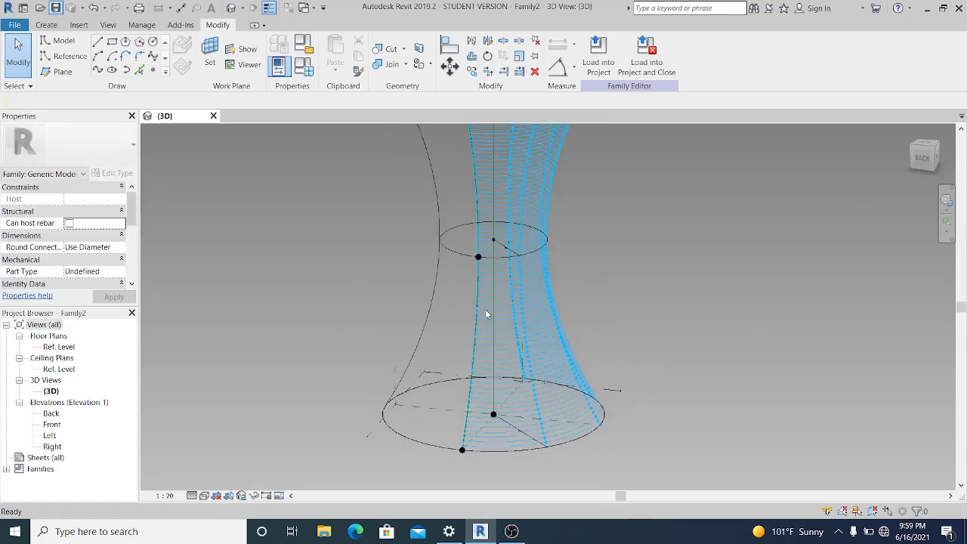
Save the family on the Desktop under the file name BUILDING SHAPE Family.
key(ctrl+s)
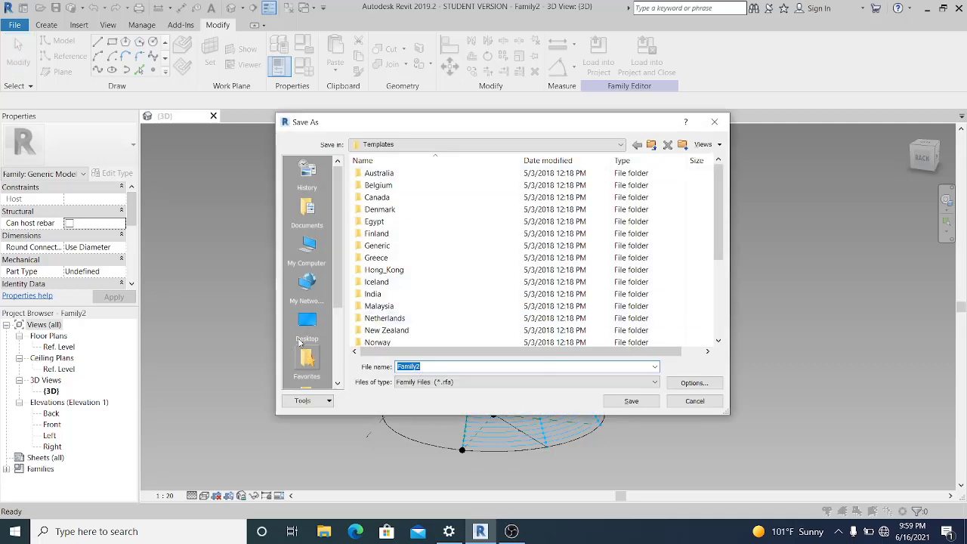
click(302, 339)
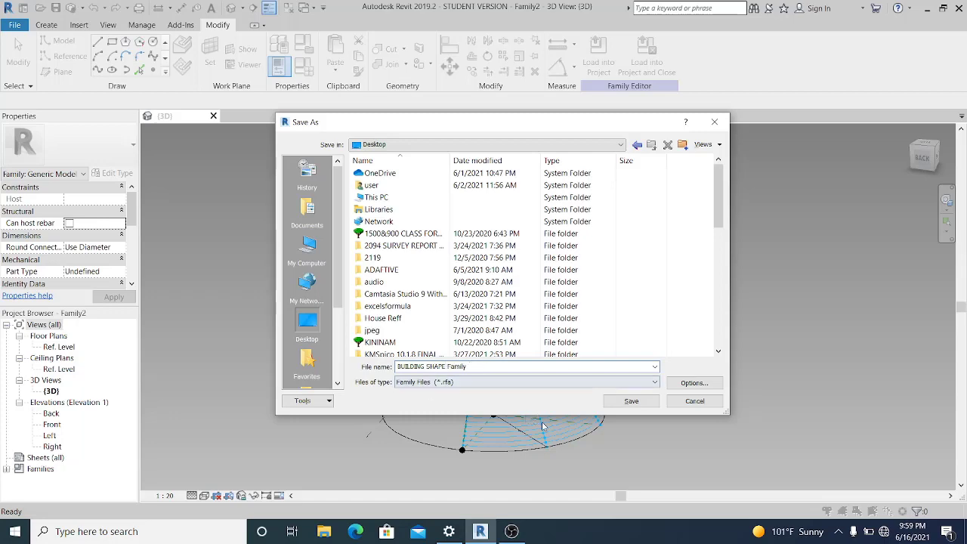
click(629, 402)
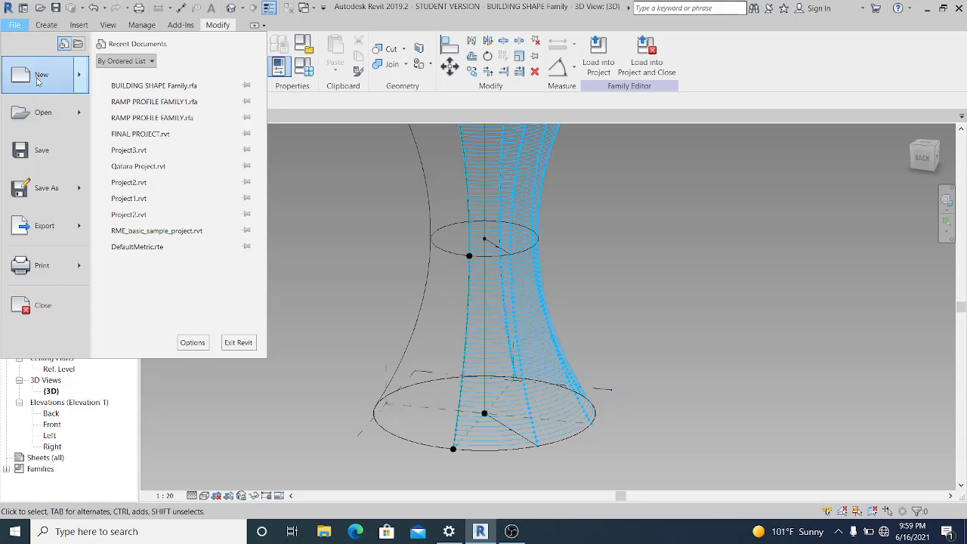
Create a new family from the Metric Generic Model Adaptive template in the English family templates folder.
mouse_move(38, 79)
click(129, 108)
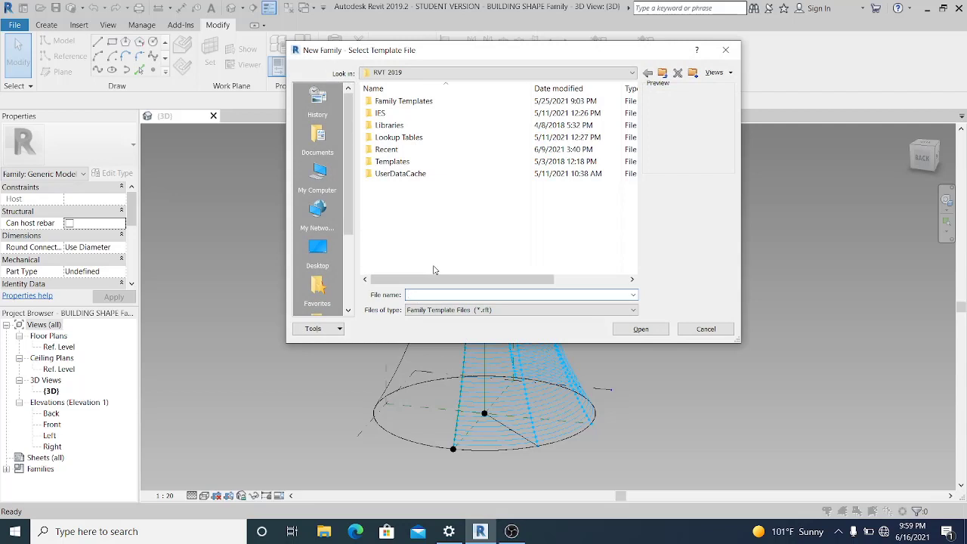
double_click(400, 100)
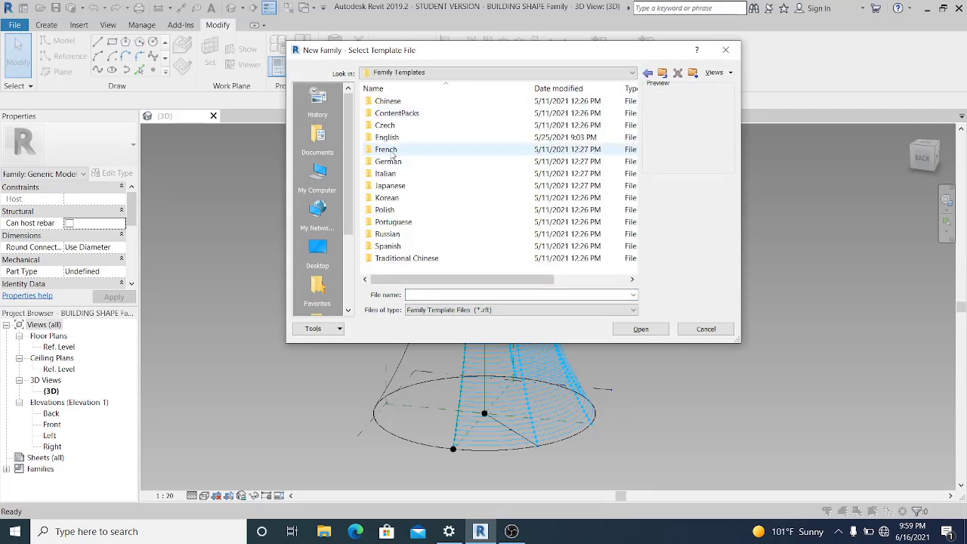
double_click(394, 141)
scroll(494, 222, down, 5)
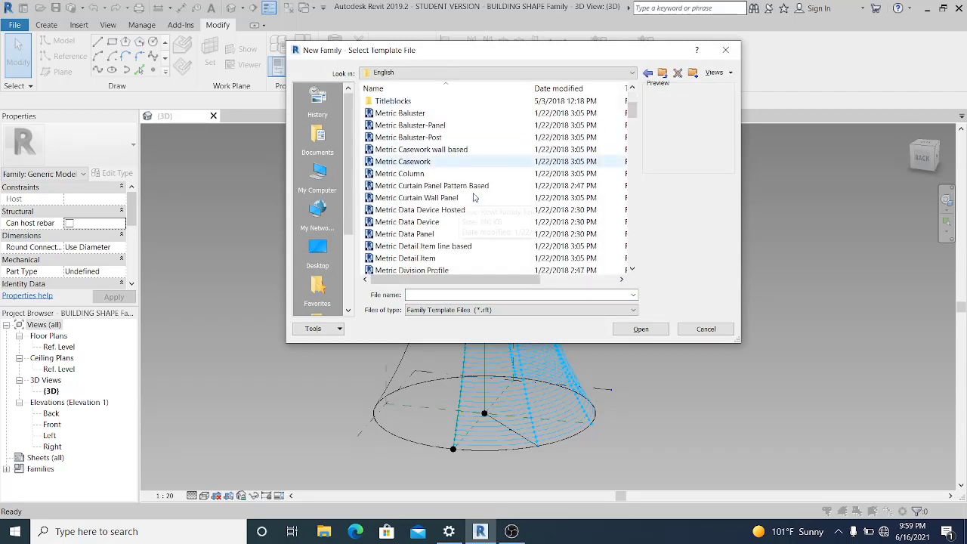
scroll(494, 222, down, 4)
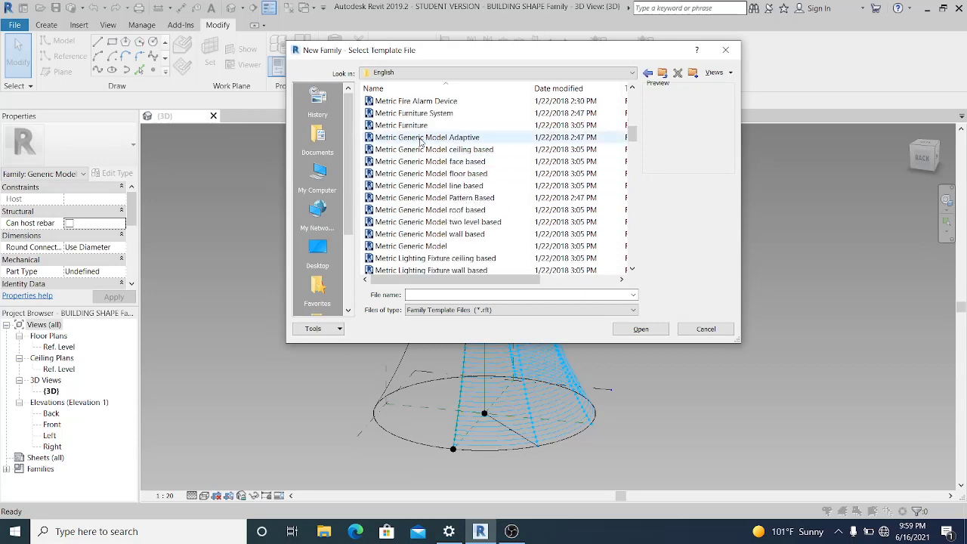
click(411, 137)
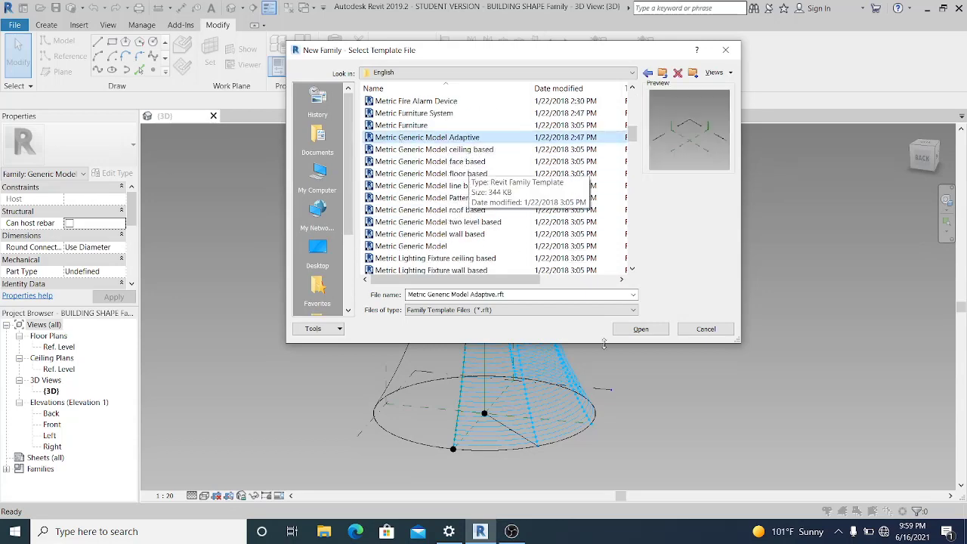
click(640, 329)
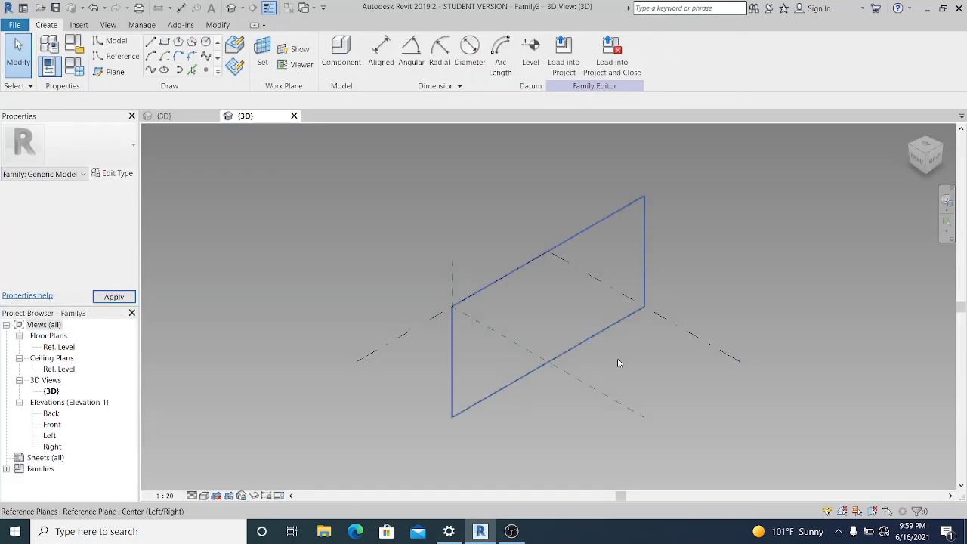
Place three separate reference points on the Ref. Level work plane around the crossing of the centre reference planes.
scroll(538, 399, up, 2)
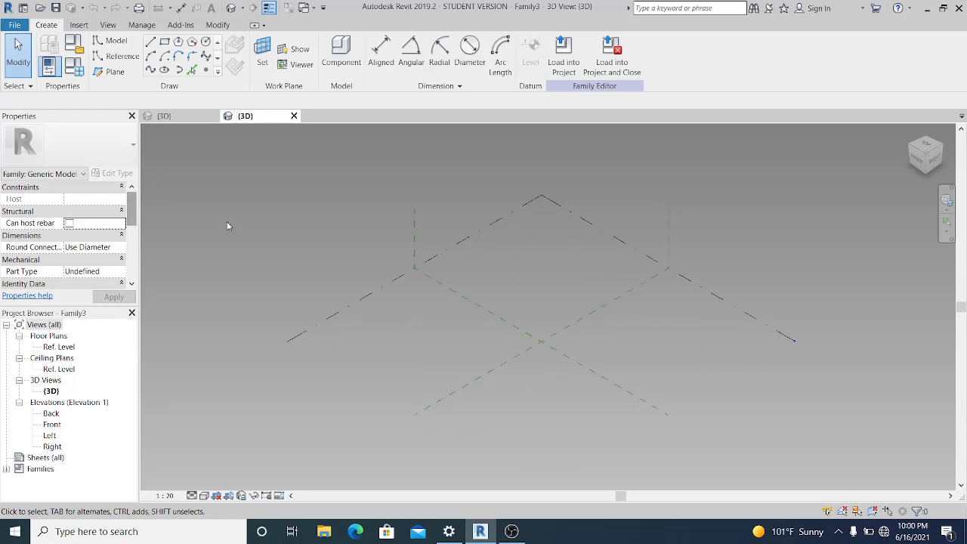
middle_drag(403, 351, 392, 342)
click(208, 75)
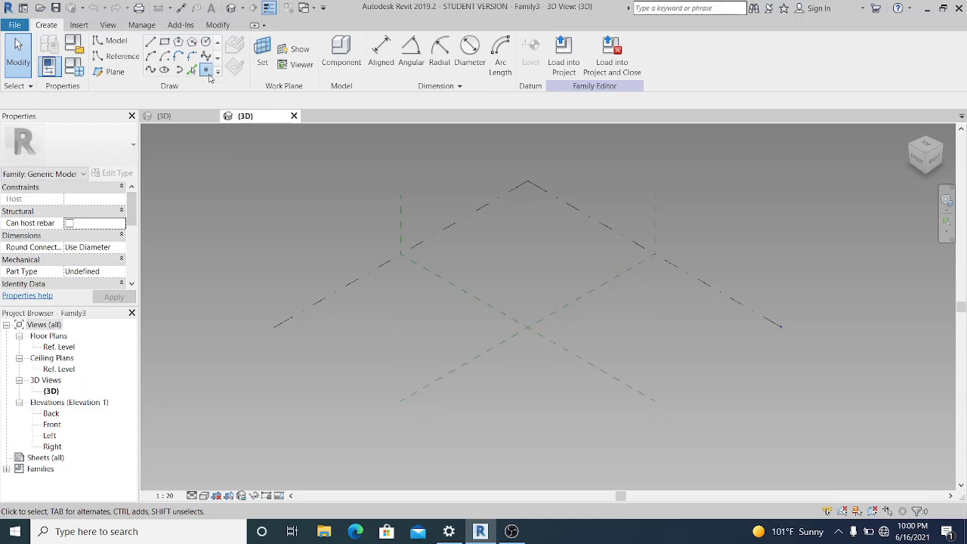
click(454, 354)
click(542, 348)
click(570, 327)
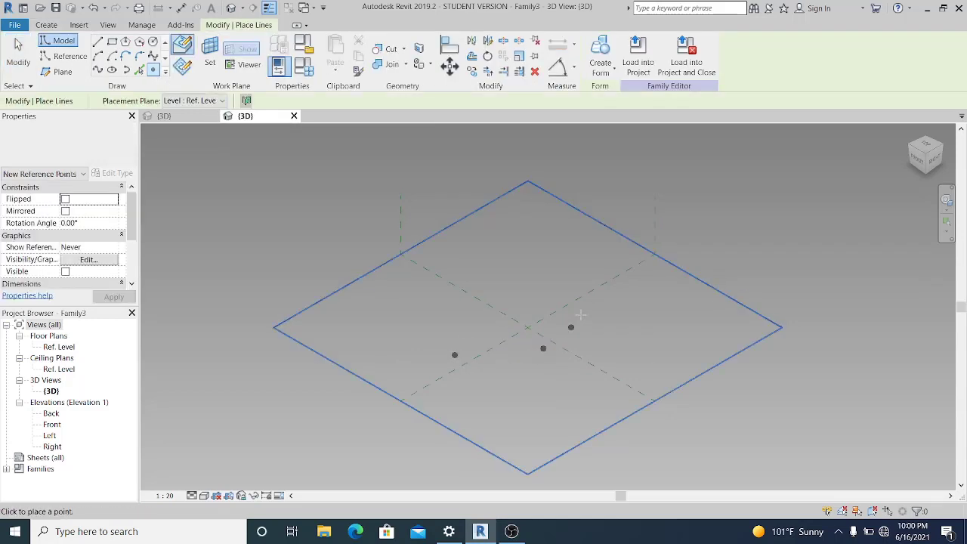
click(589, 284)
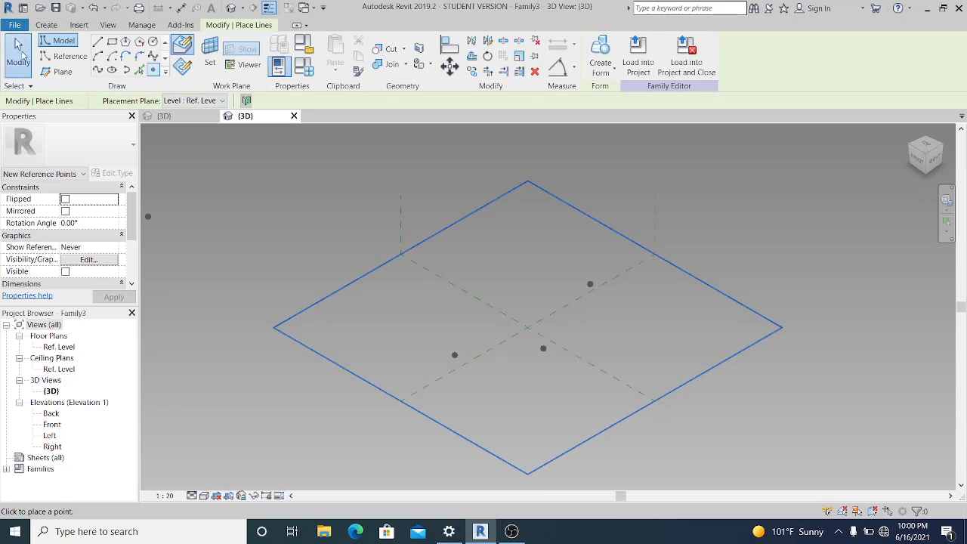
click(18, 52)
Convert all three reference points into adaptive points.
drag(414, 332, 513, 397)
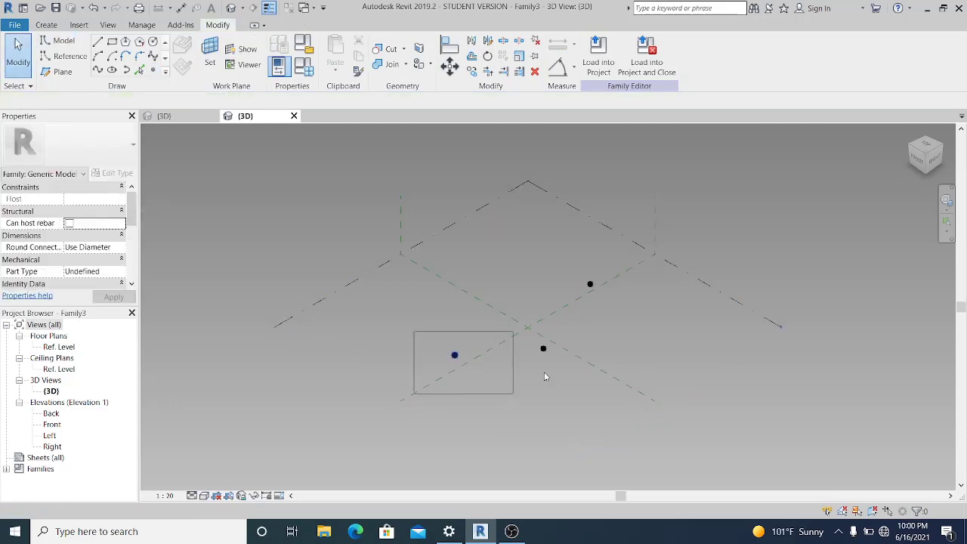
ctrl+drag(520, 257, 639, 387)
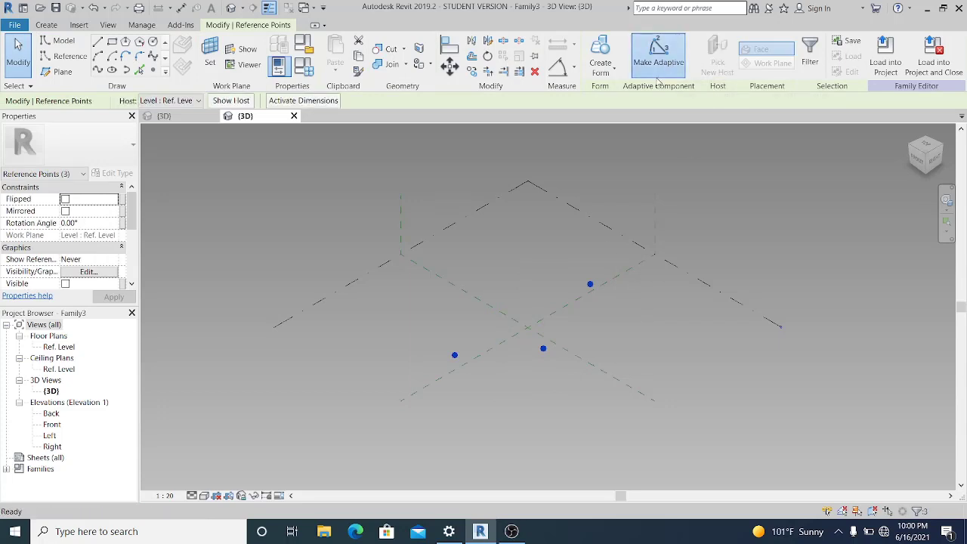
click(659, 53)
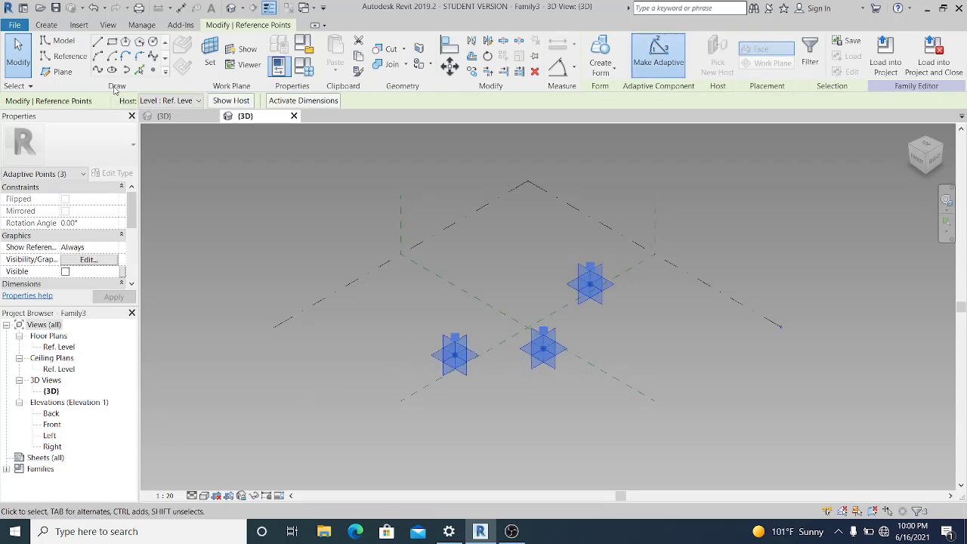
Create a spline through the three adaptive points and make it a reference line.
click(99, 69)
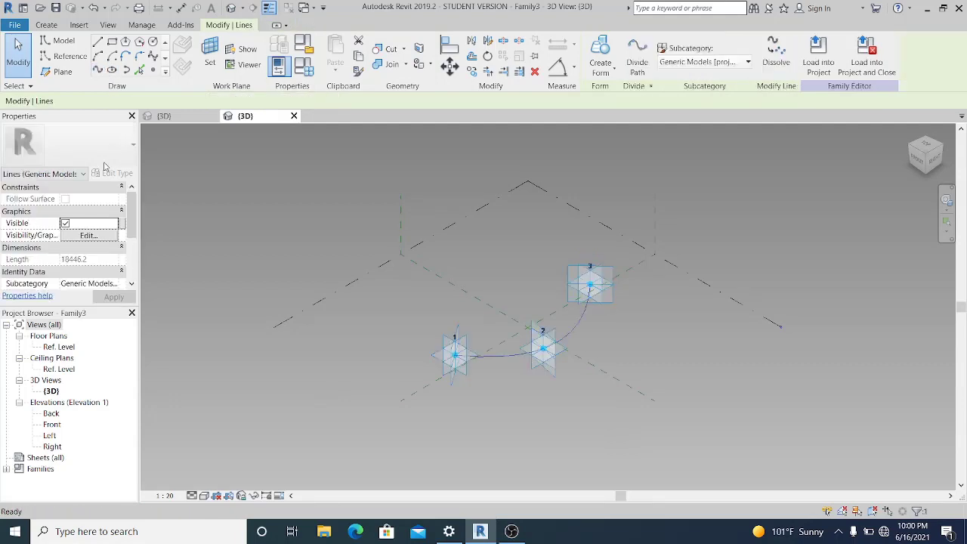
scroll(125, 195, down, 3)
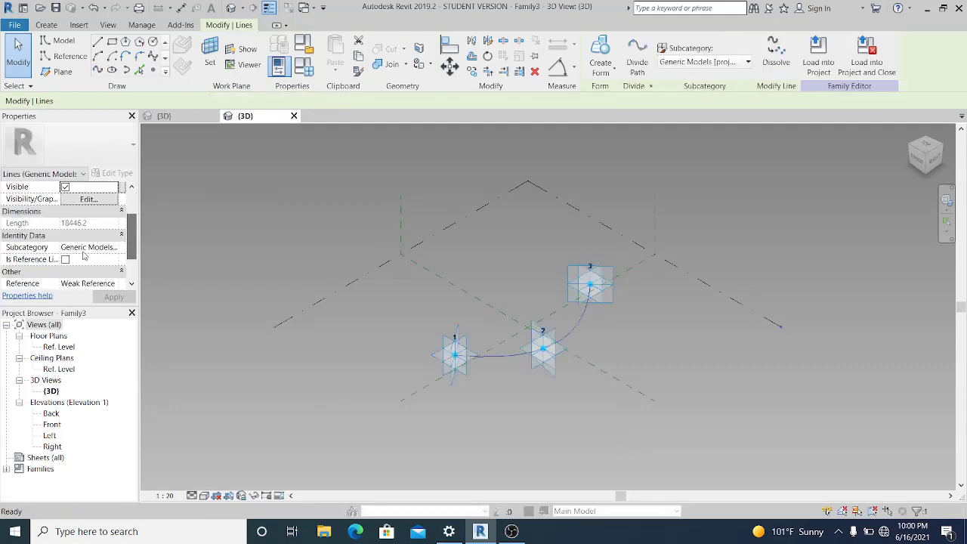
click(65, 259)
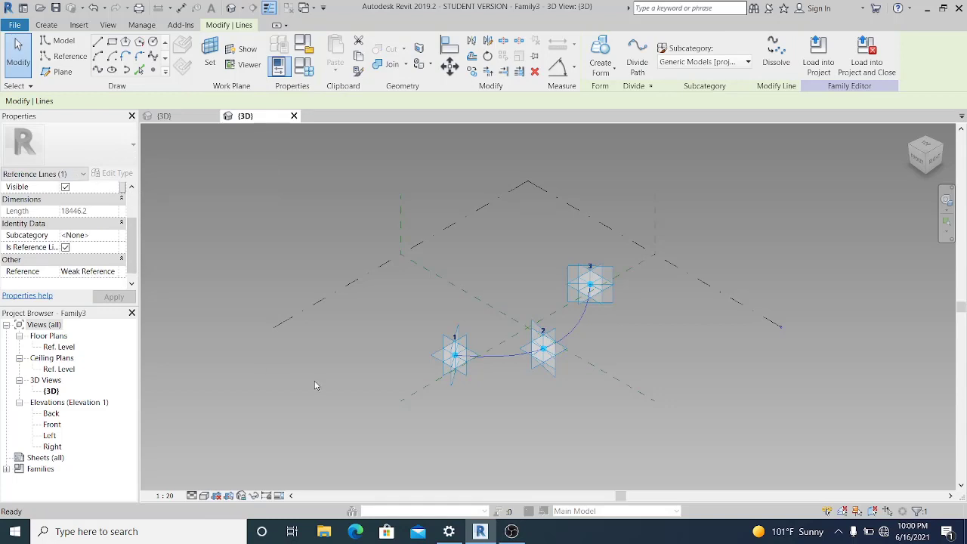
click(633, 439)
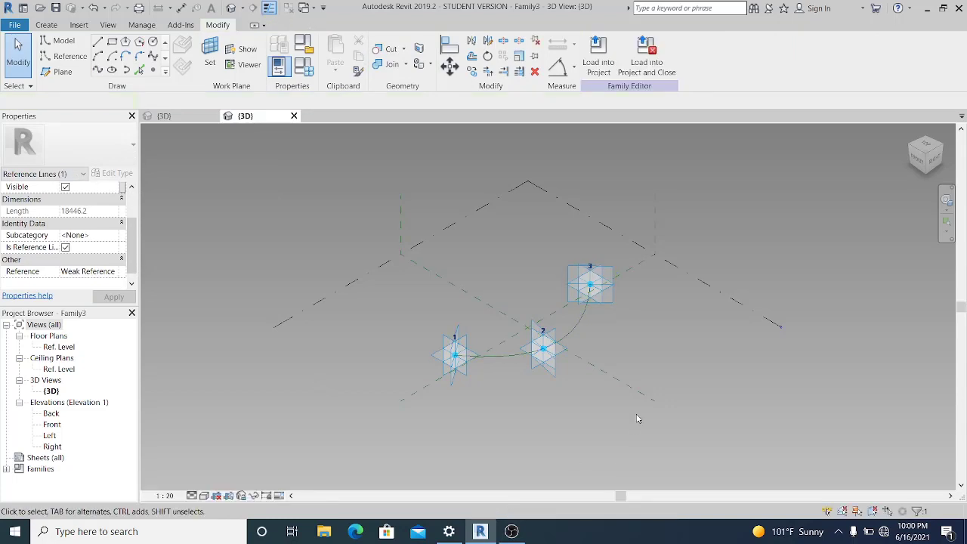
Save the new adaptive family on the Desktop under the file name RAMP MARK UP Family.
shift+middle_drag(639, 422, 441, 406)
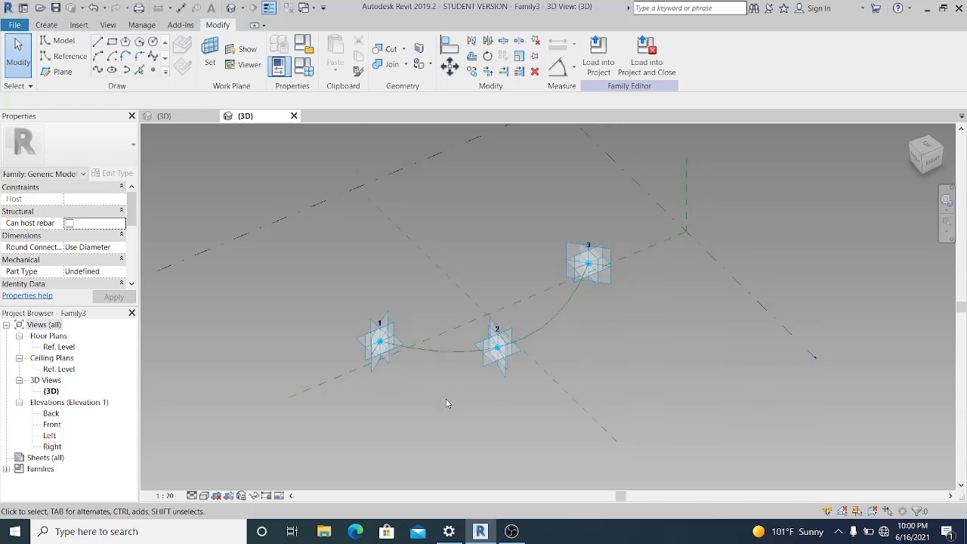
middle_drag(450, 406, 388, 395)
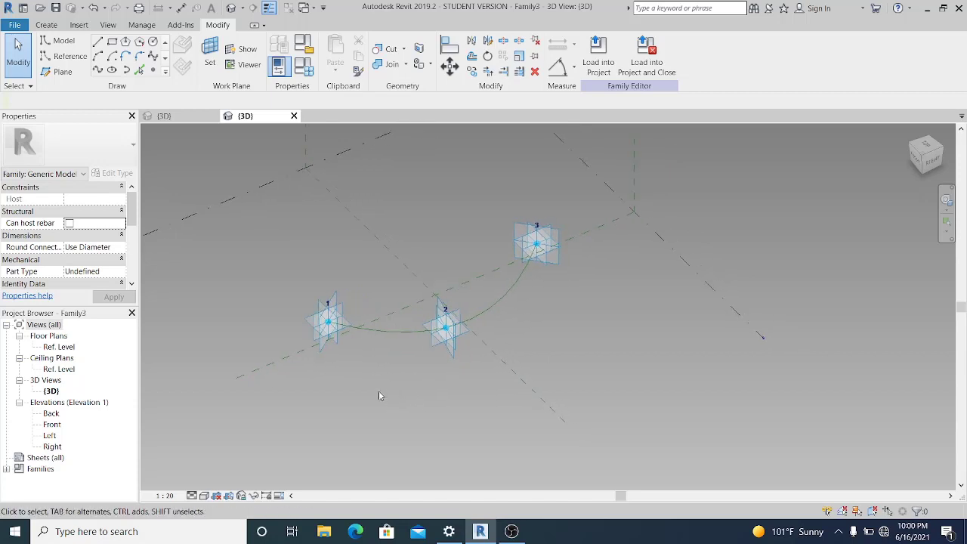
click(57, 7)
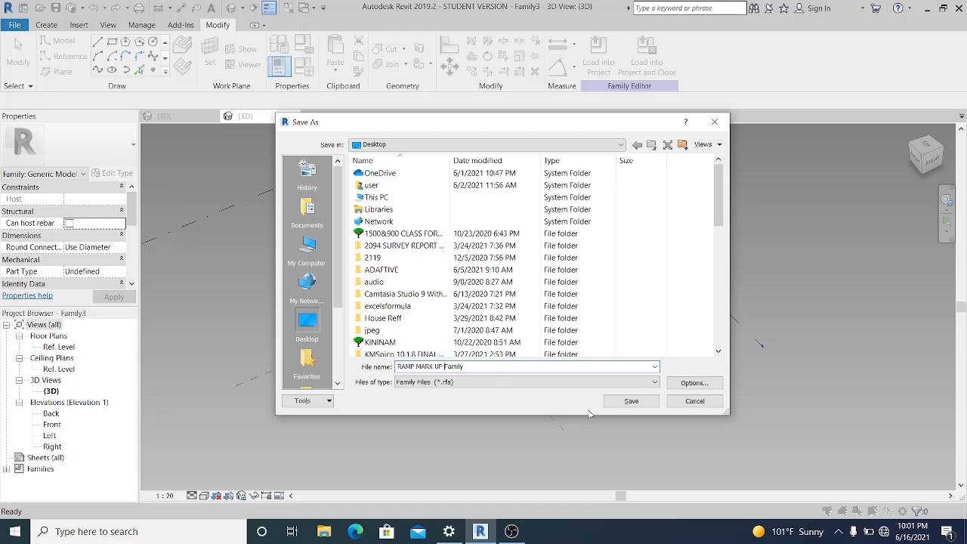
click(631, 400)
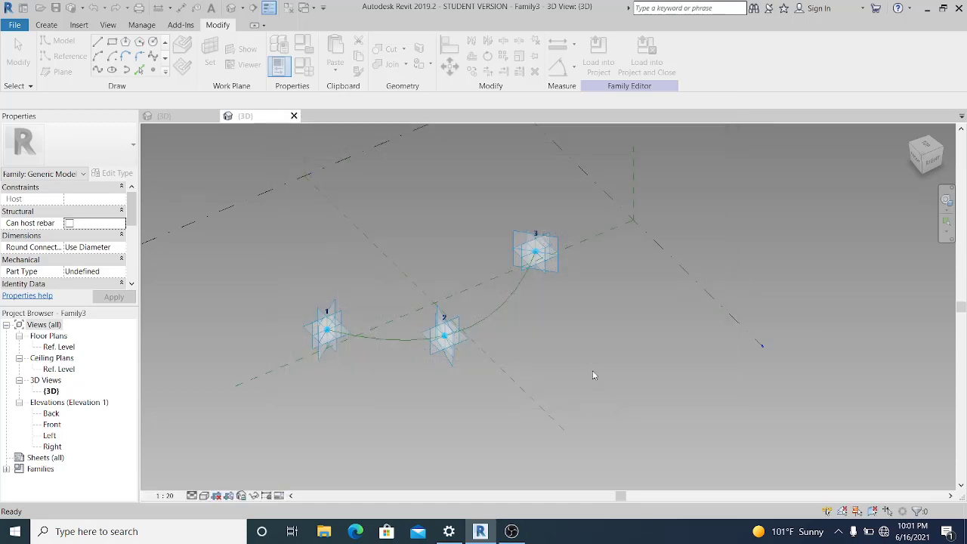
middle_drag(580, 324, 561, 340)
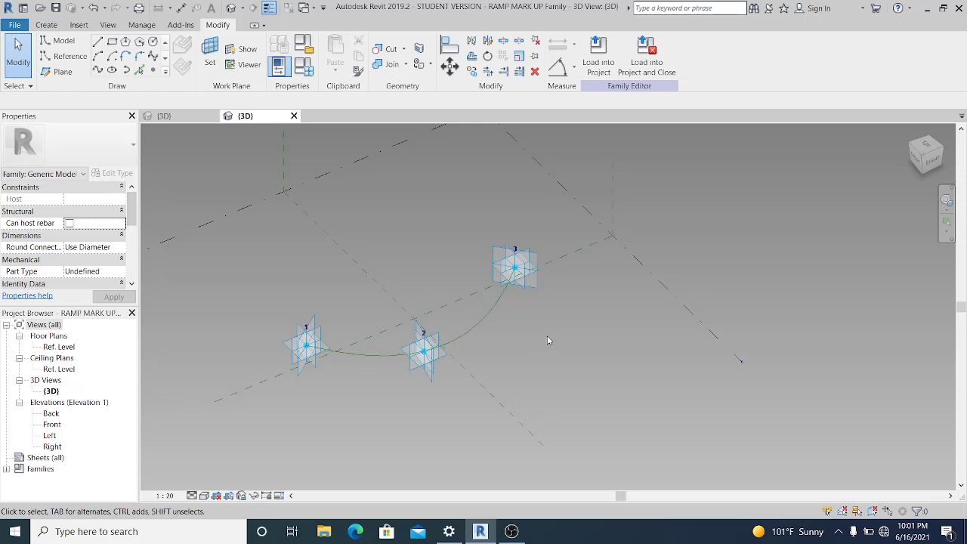
Create a new family from the Metric Generic Model Adaptive template in the English family templates folder.
click(15, 25)
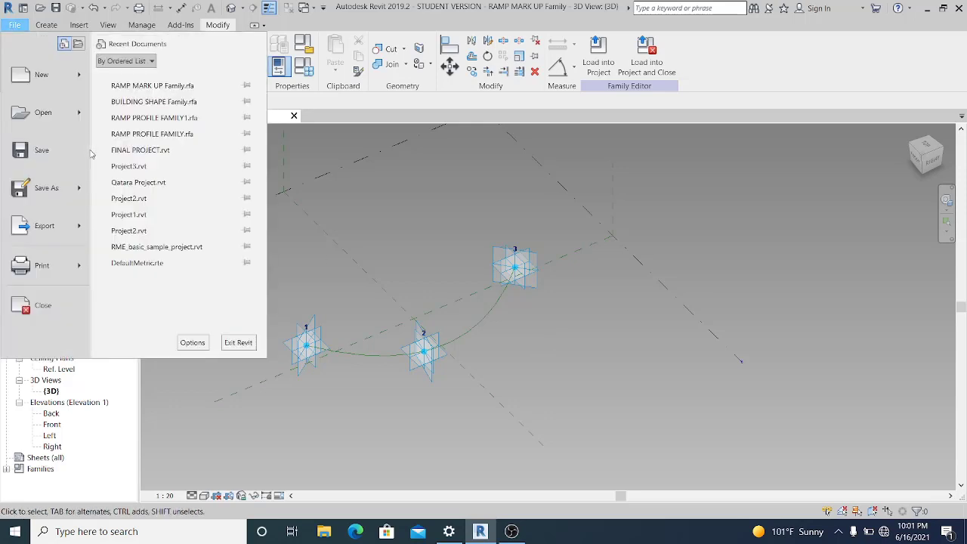
mouse_move(46, 74)
click(127, 108)
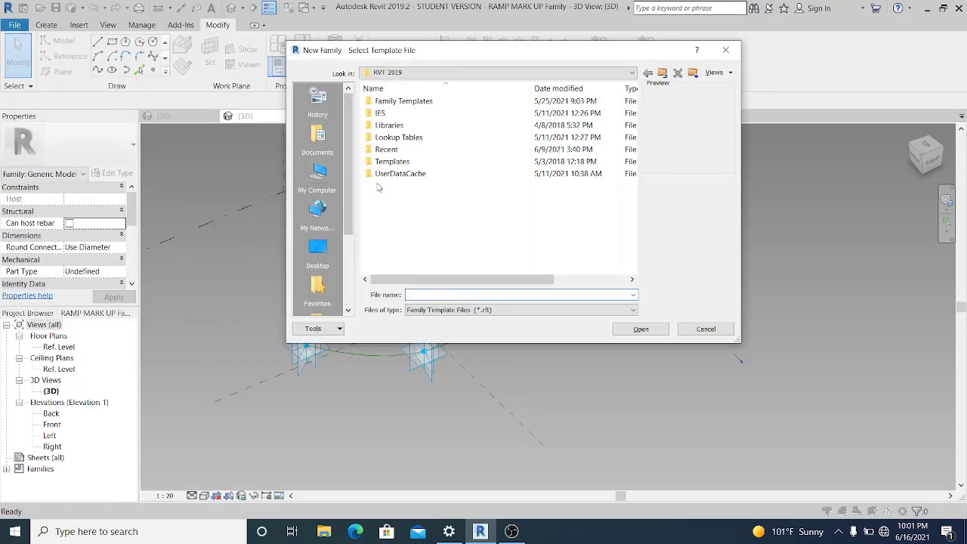
double_click(403, 101)
double_click(399, 139)
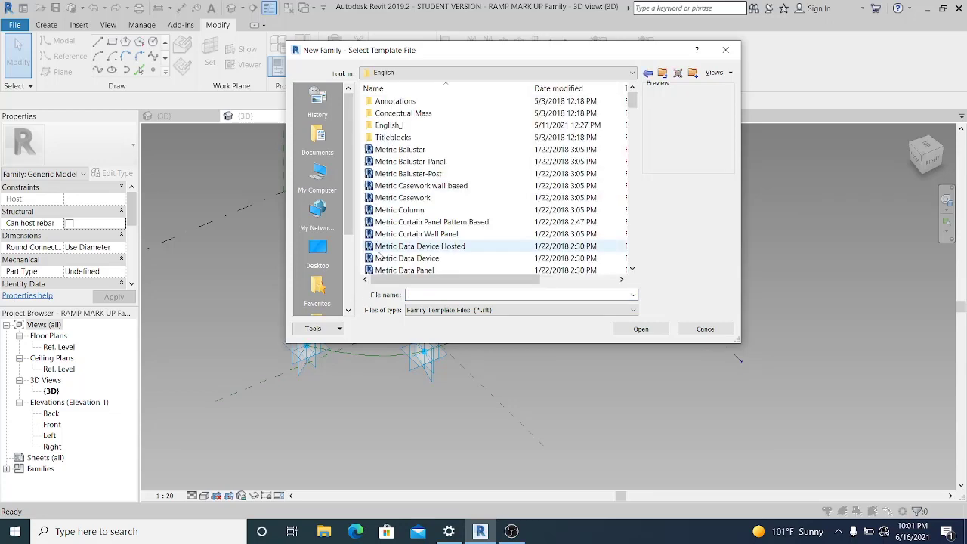
scroll(466, 229, down, 2)
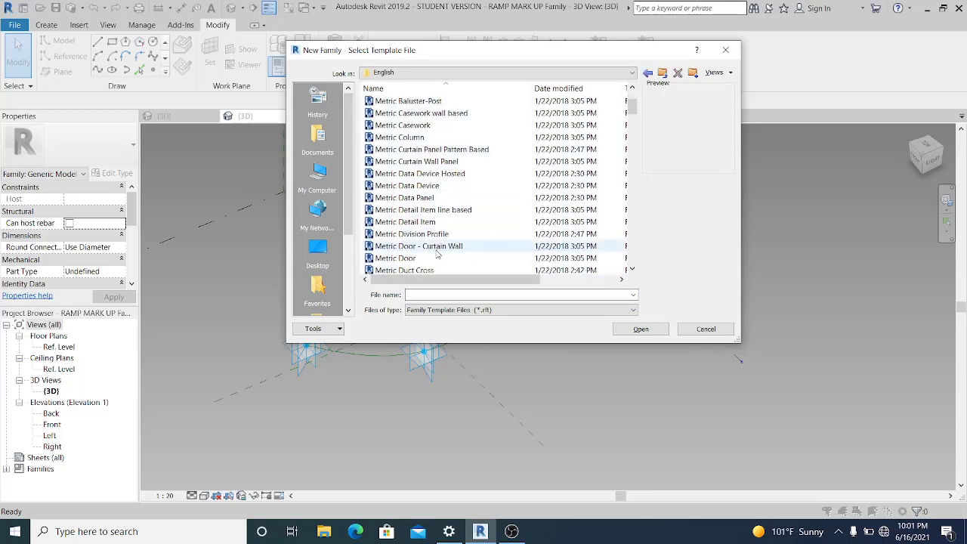
scroll(433, 129, up, 2)
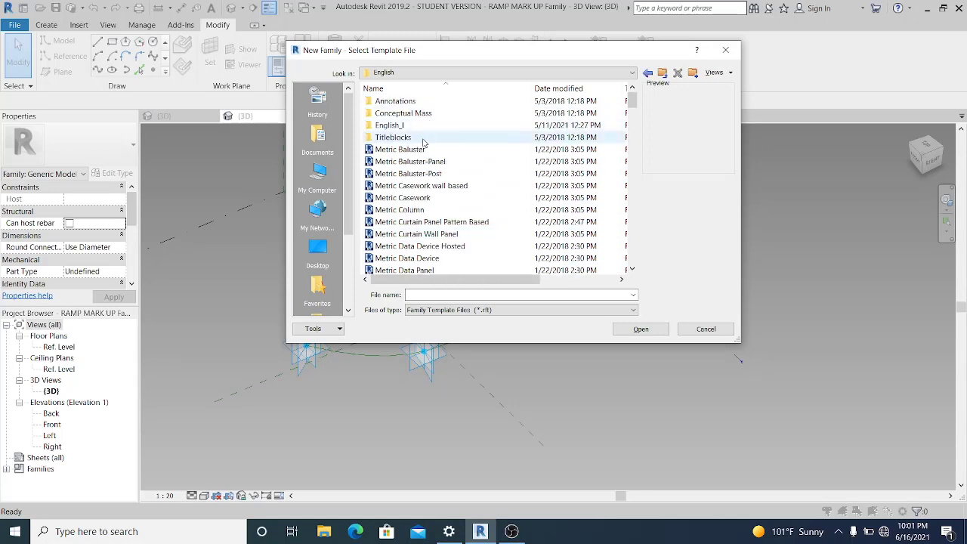
scroll(453, 189, down, 7)
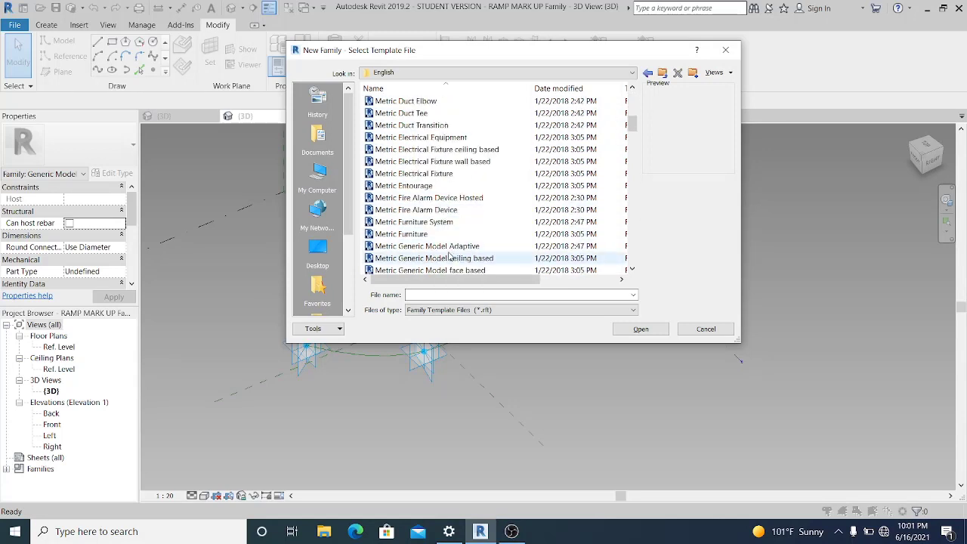
click(453, 246)
click(631, 330)
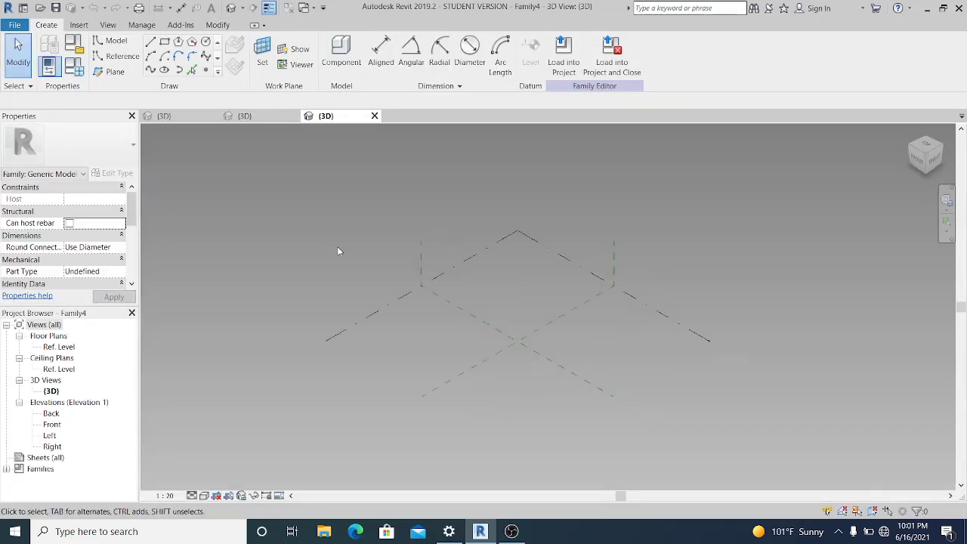
Place one reference point on the Ref. Level work plane beside the reference plane crossing and make it adaptive.
scroll(397, 291, up, 1)
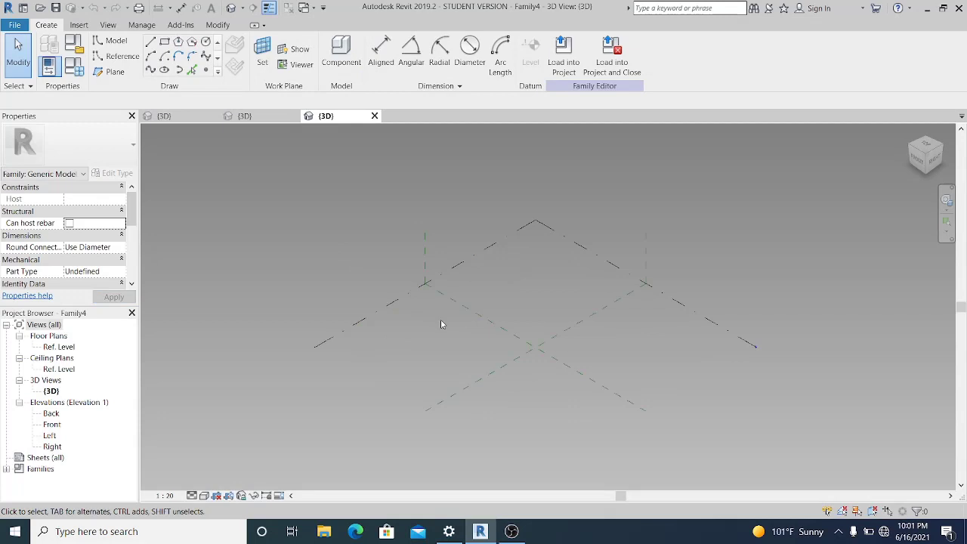
click(206, 70)
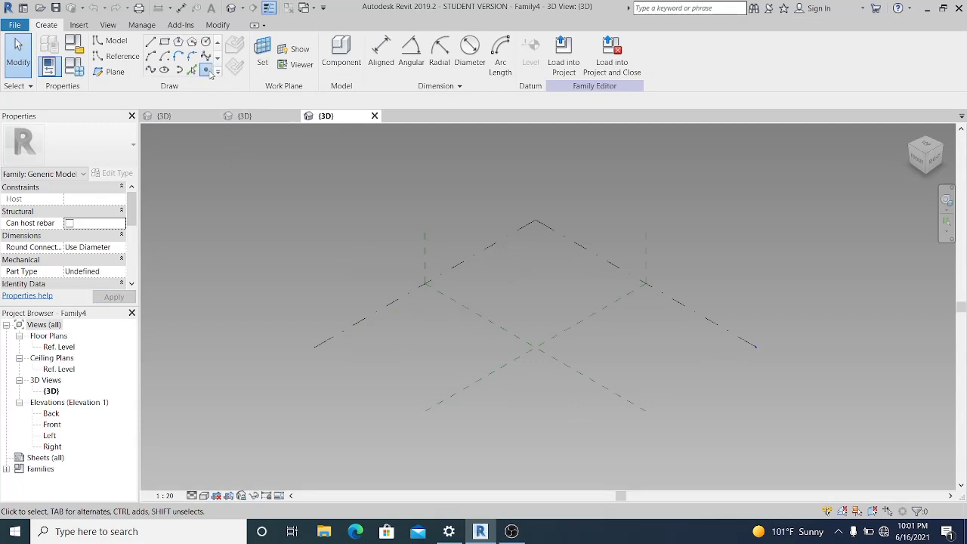
click(463, 345)
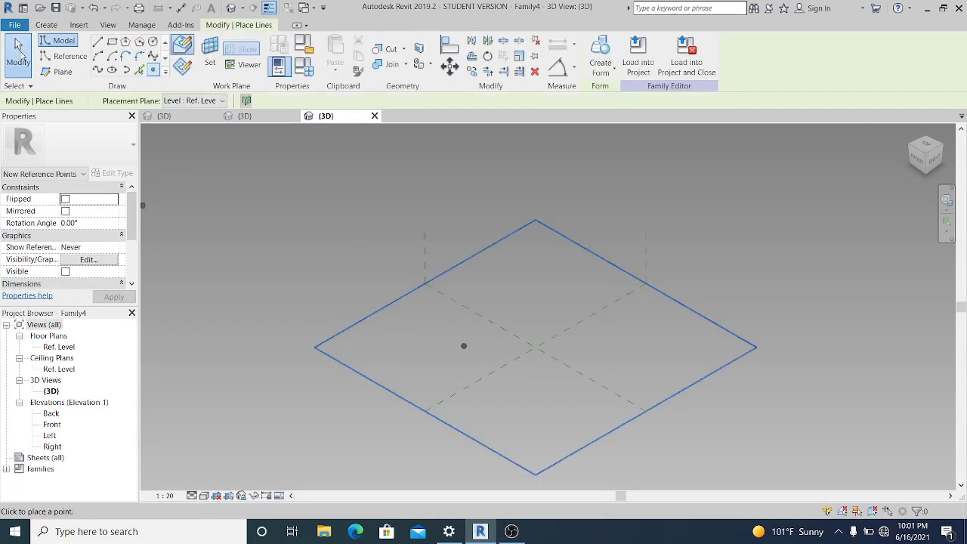
click(19, 53)
scroll(299, 267, up, 1)
drag(467, 386, 519, 341)
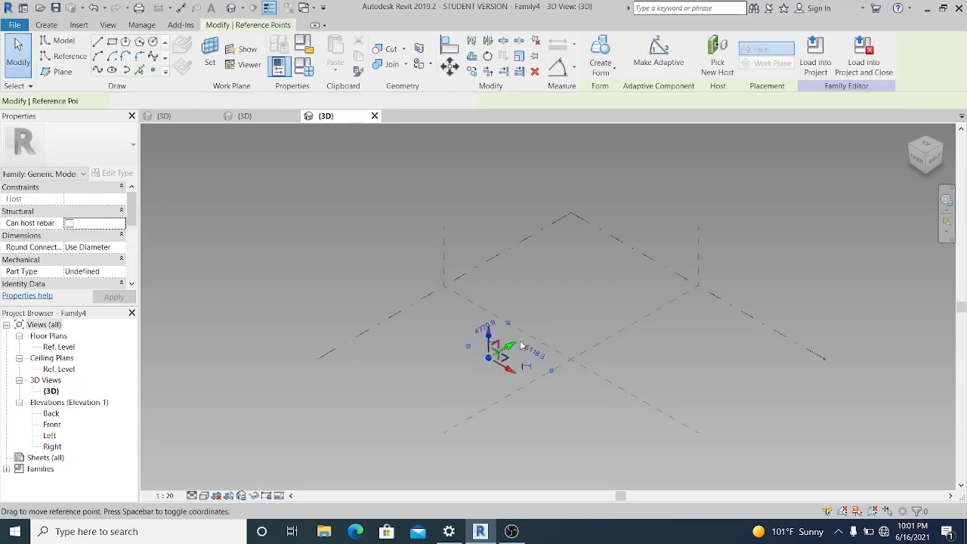
mouse_move(610, 371)
shift+middle_down()
mouse_move(516, 213)
mouse_move(621, 370)
shift+middle_up()
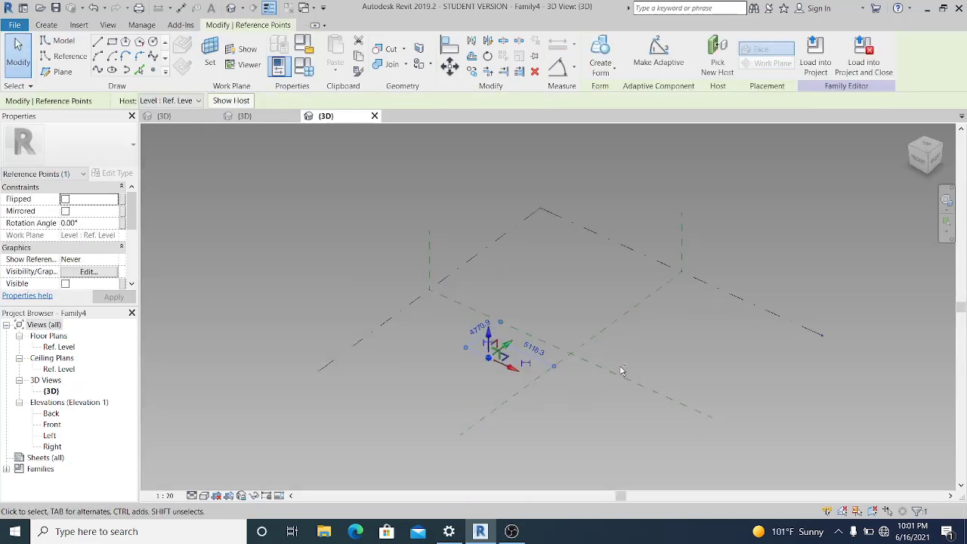
click(657, 53)
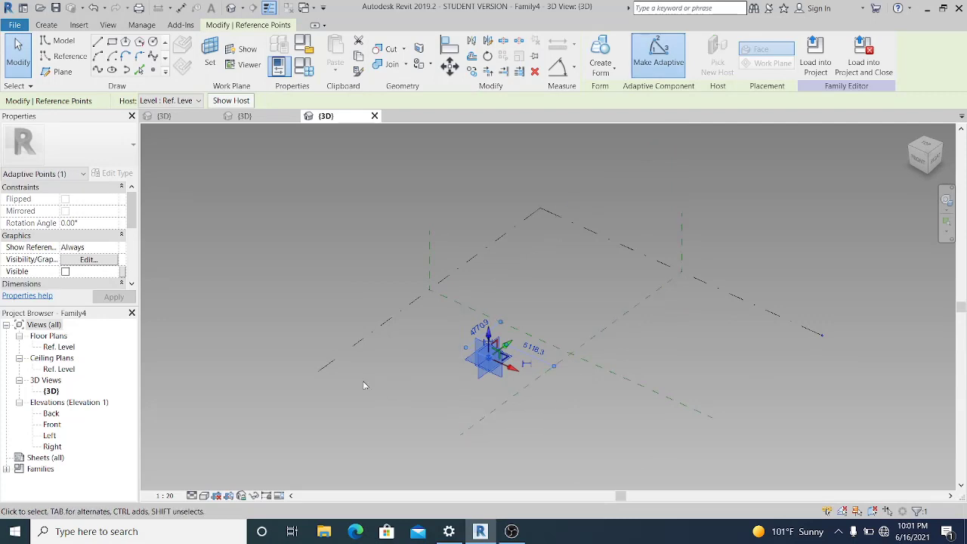
scroll(544, 429, up, 2)
key(Escape)
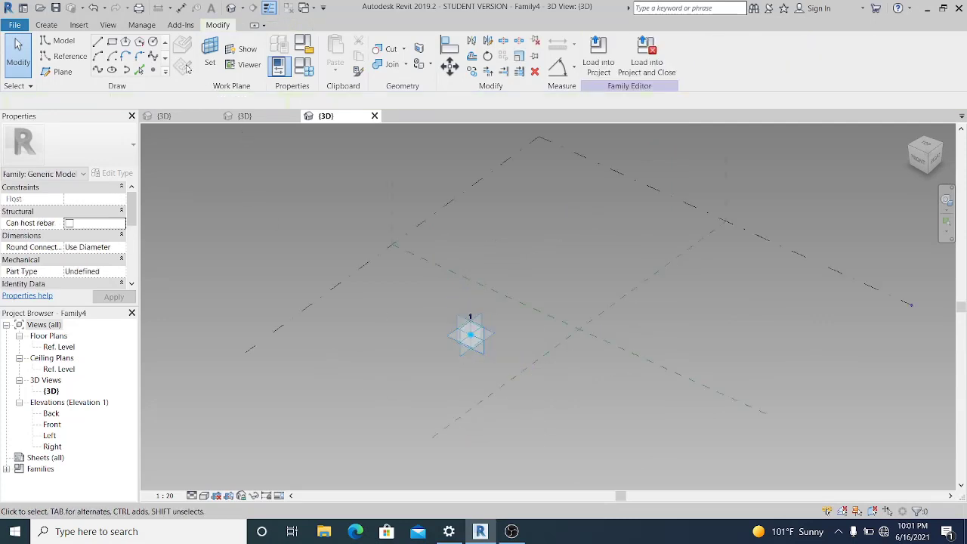
Place a reference point hosted on a vertical work plane of the adaptive point.
click(153, 70)
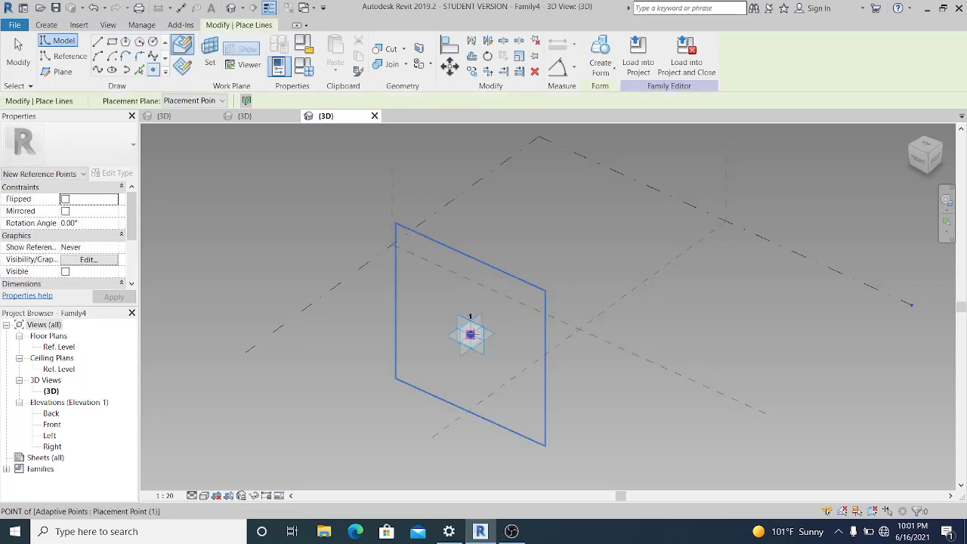
key(Escape)
key(Escape)
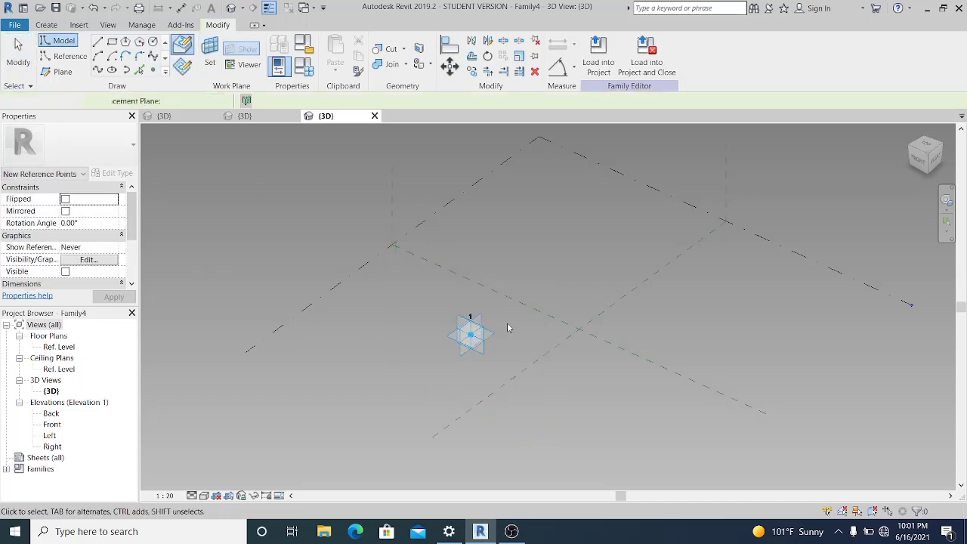
Move the hosted reference point away from the adaptive point and set its offset to 500.
click(470, 335)
scroll(492, 339, up, 1)
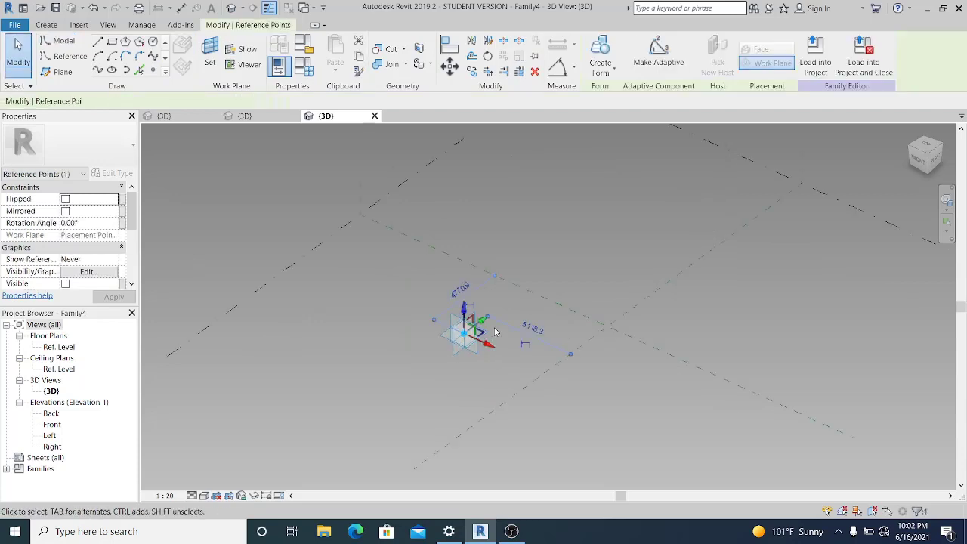
drag(483, 322, 503, 309)
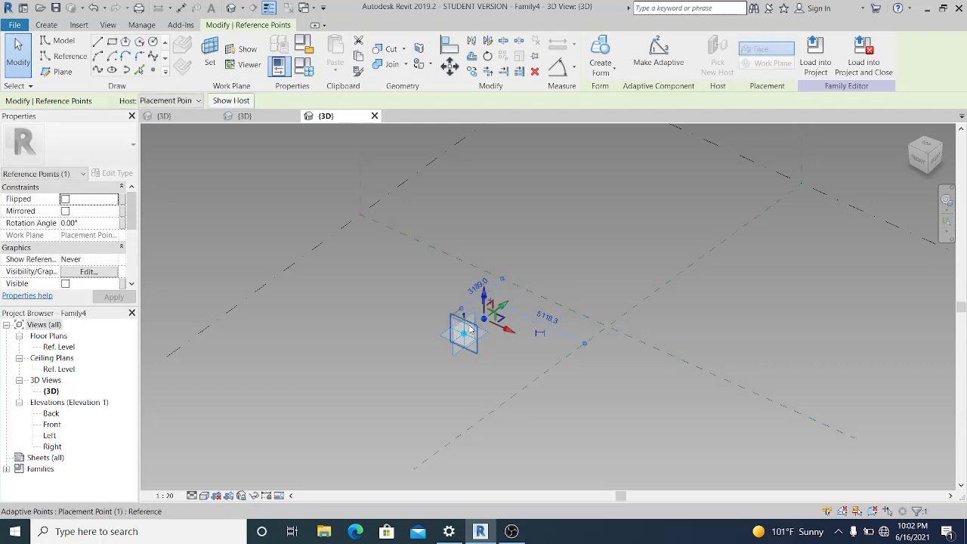
drag(470, 328, 450, 338)
click(407, 299)
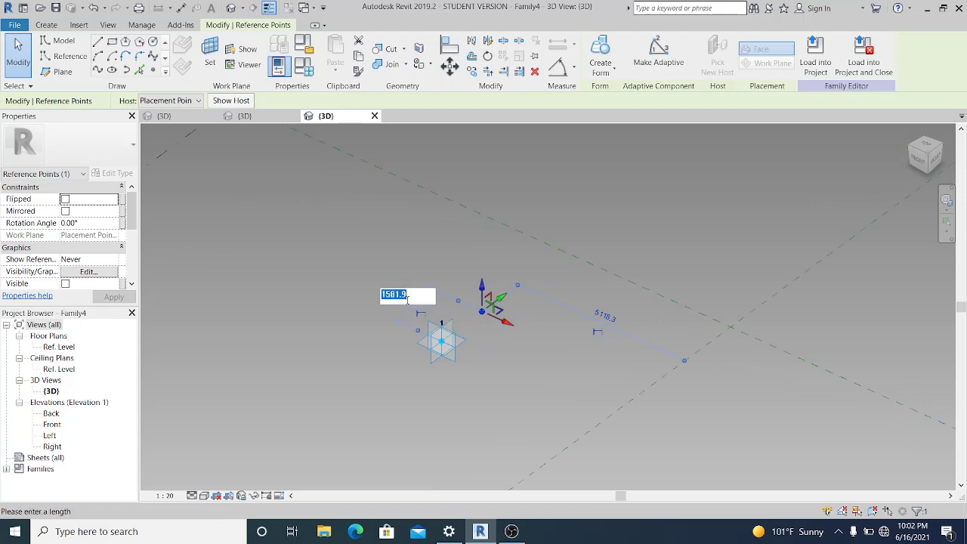
text(500)
key(Return)
click(336, 281)
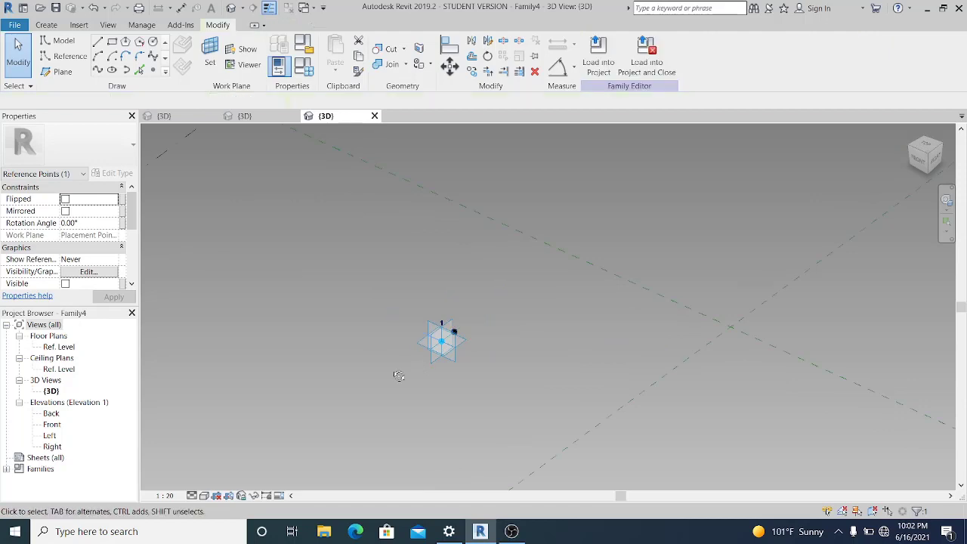
Turn off Shared and turn on Always vertical in the new family's properties.
shift+middle_drag(395, 373, 415, 384)
scroll(29, 249, down, 5)
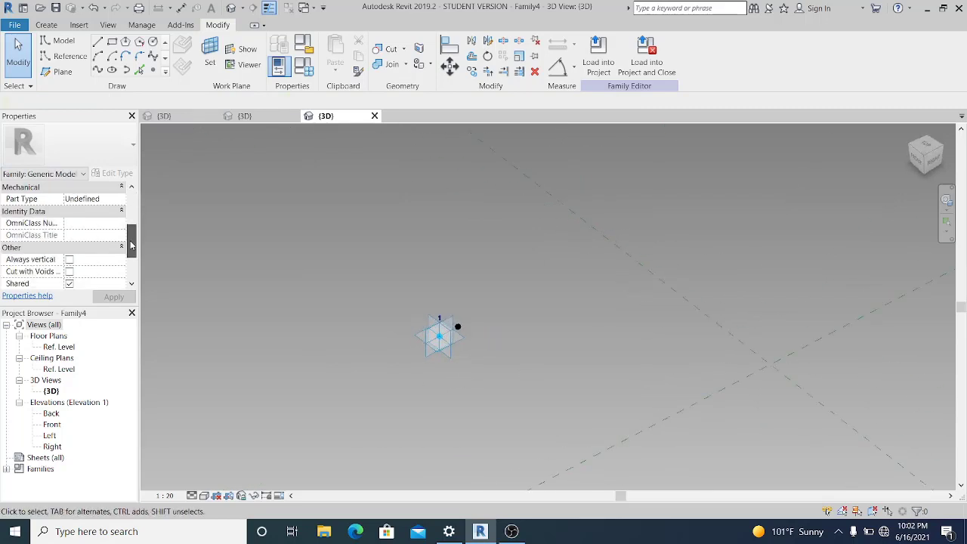
click(69, 259)
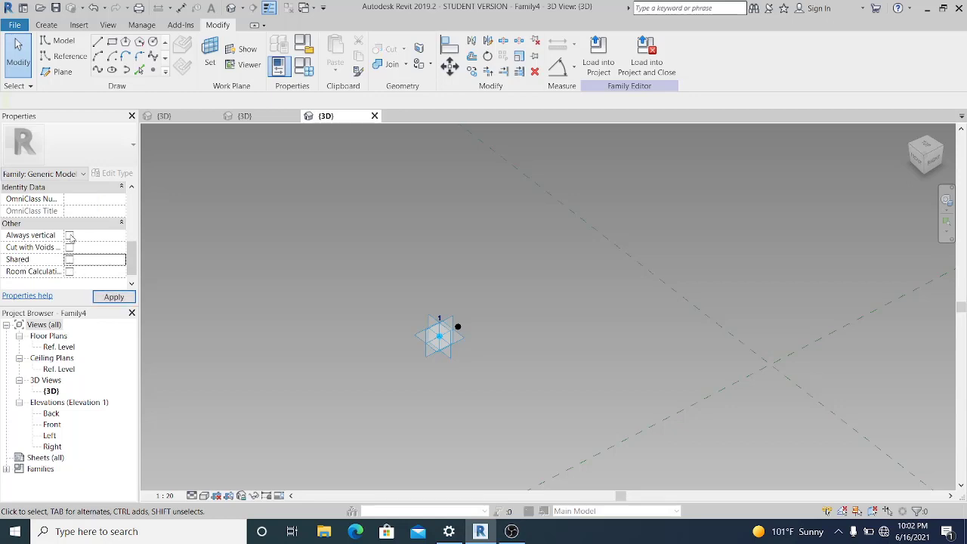
click(69, 236)
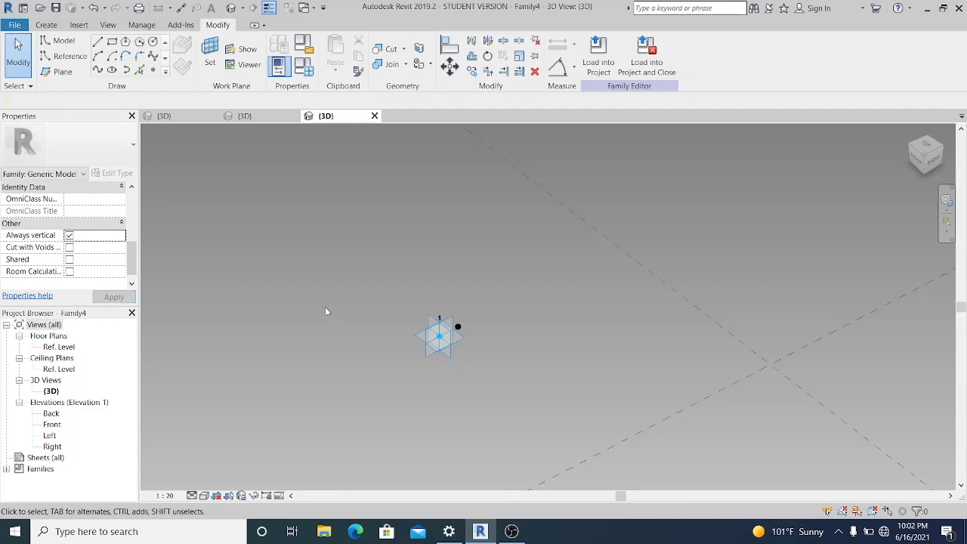
middle_drag(325, 307, 387, 280)
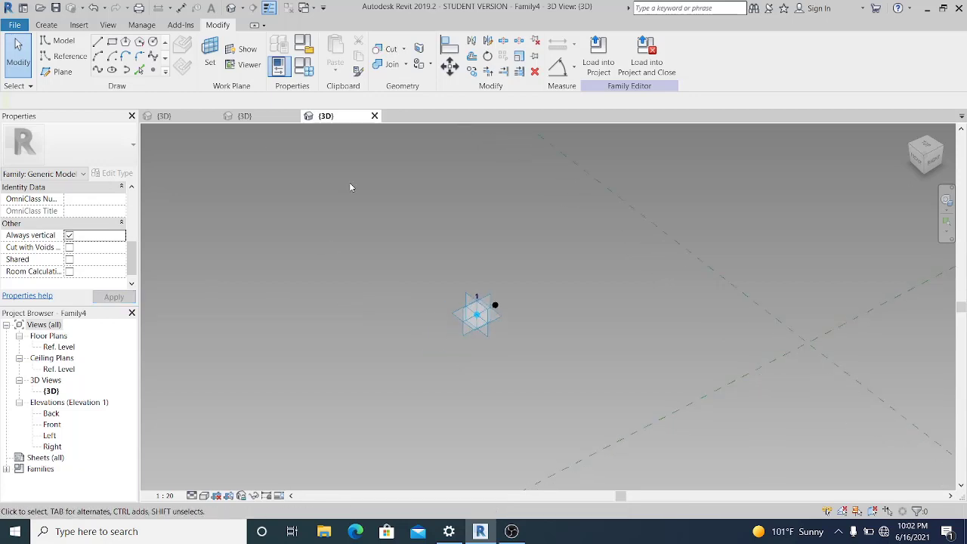
Turn off Shared in the properties of the RAMP MARK UP family.
click(246, 116)
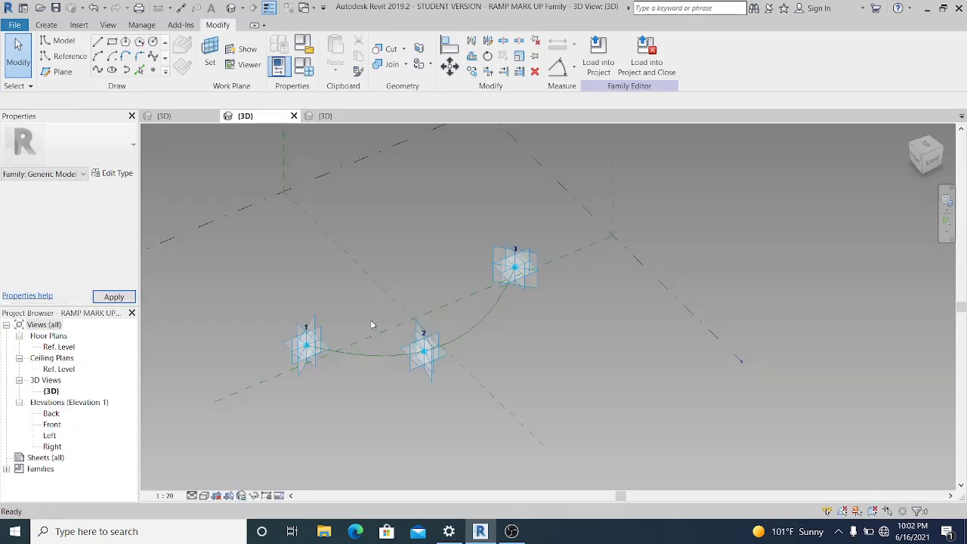
scroll(74, 267, down, 5)
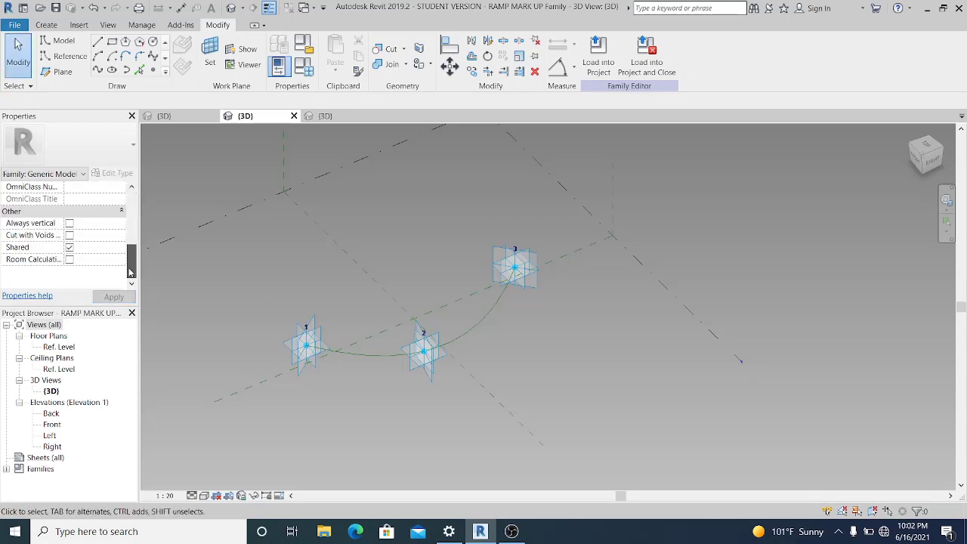
click(70, 250)
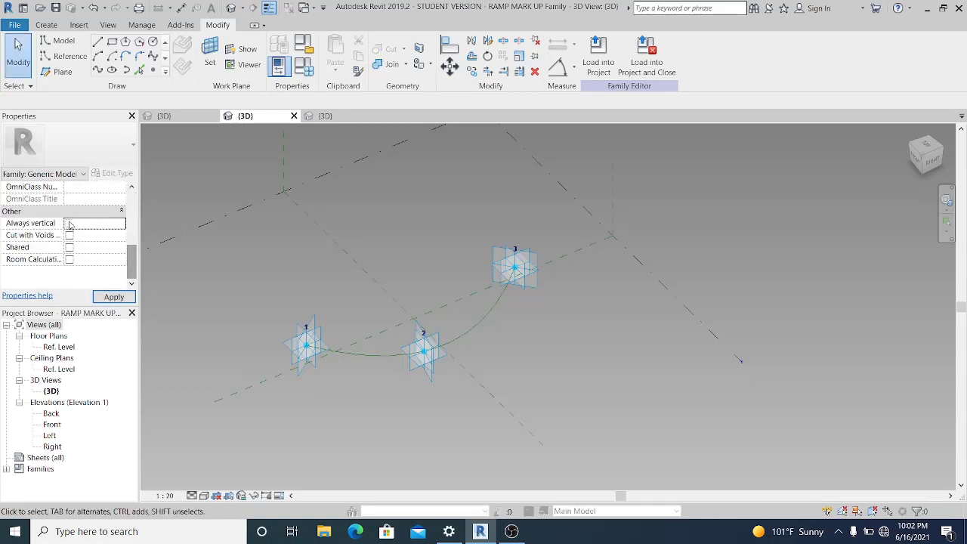
In the new one-point family, draw a model-line rectangle about 400 high on the hosted point's vertical work plane, starting at that point.
click(325, 116)
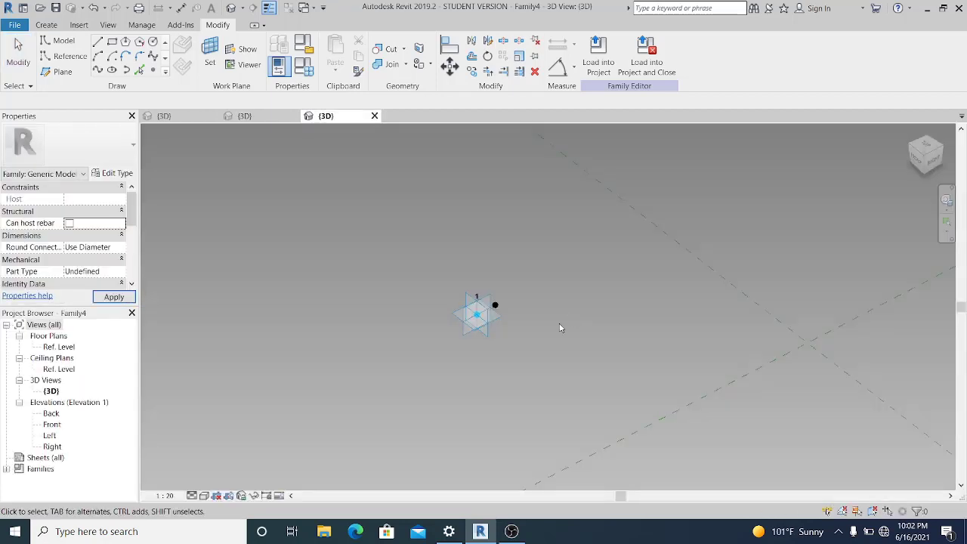
middle_drag(561, 328, 543, 346)
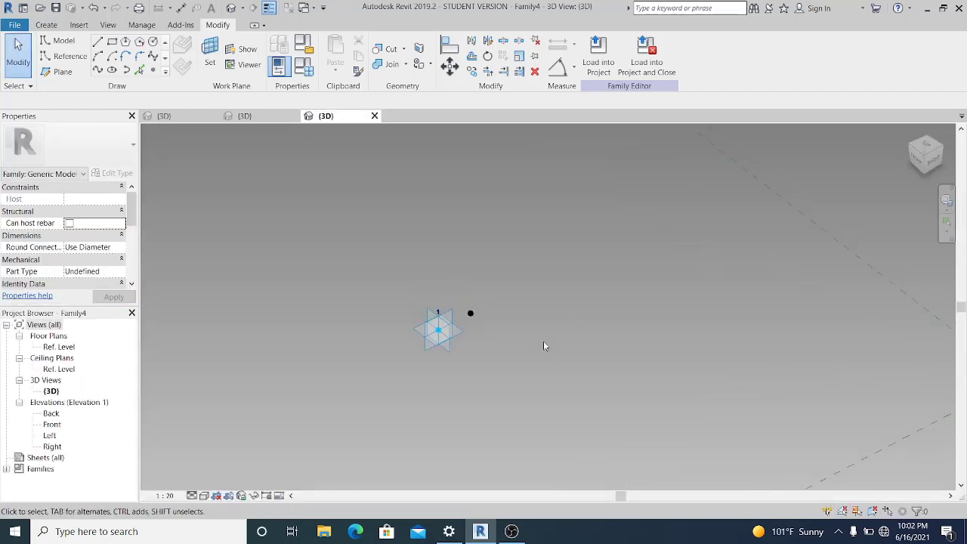
click(46, 24)
middle_drag(252, 240, 235, 242)
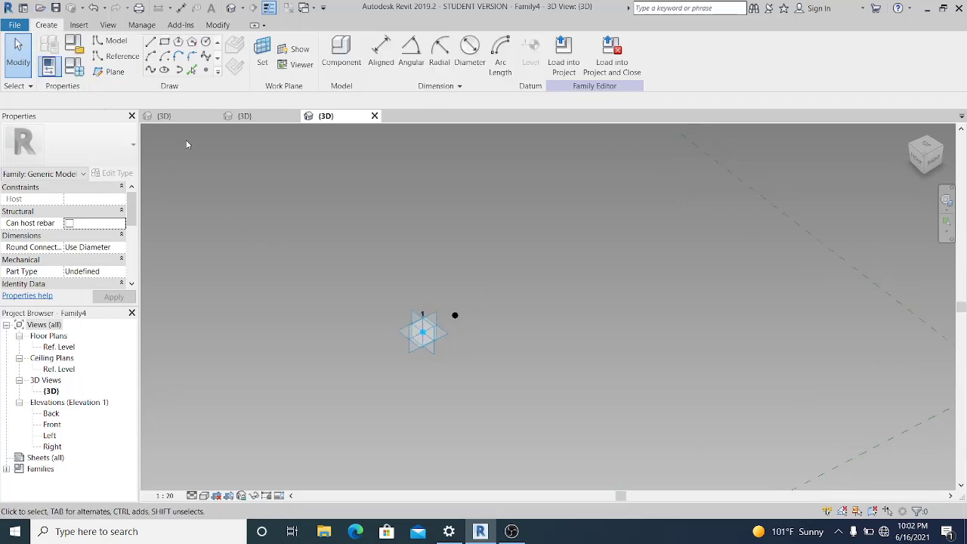
click(165, 44)
key(Escape)
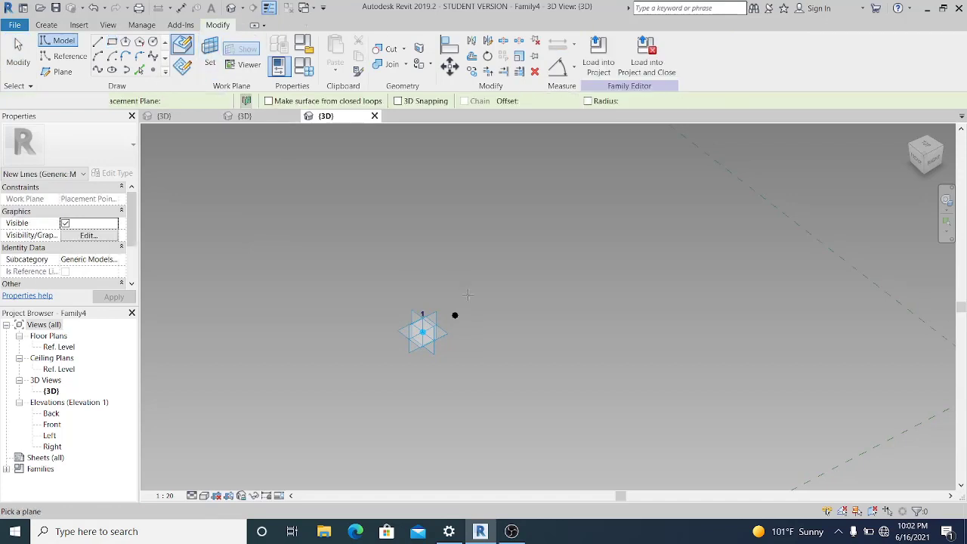
key(Tab)
click(455, 315)
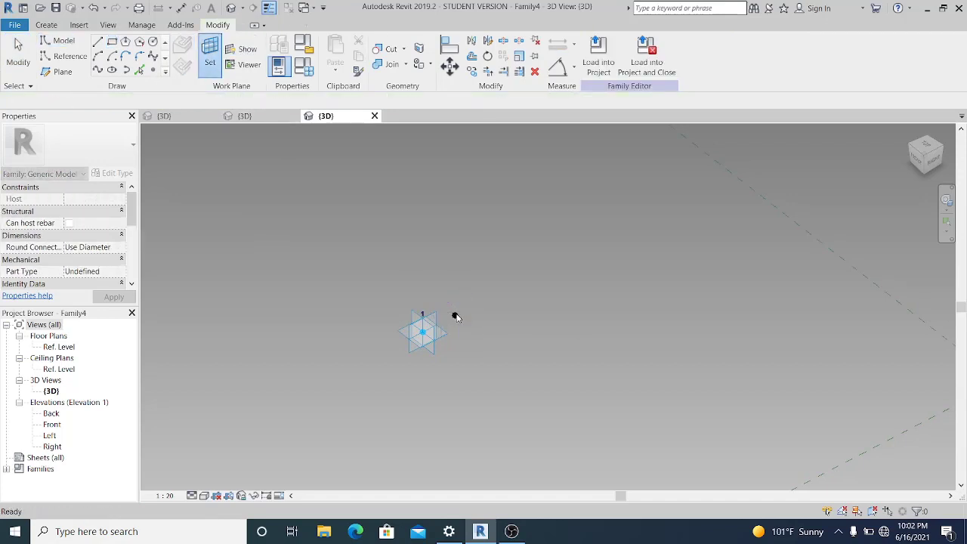
click(574, 286)
key(Escape)
key(Escape)
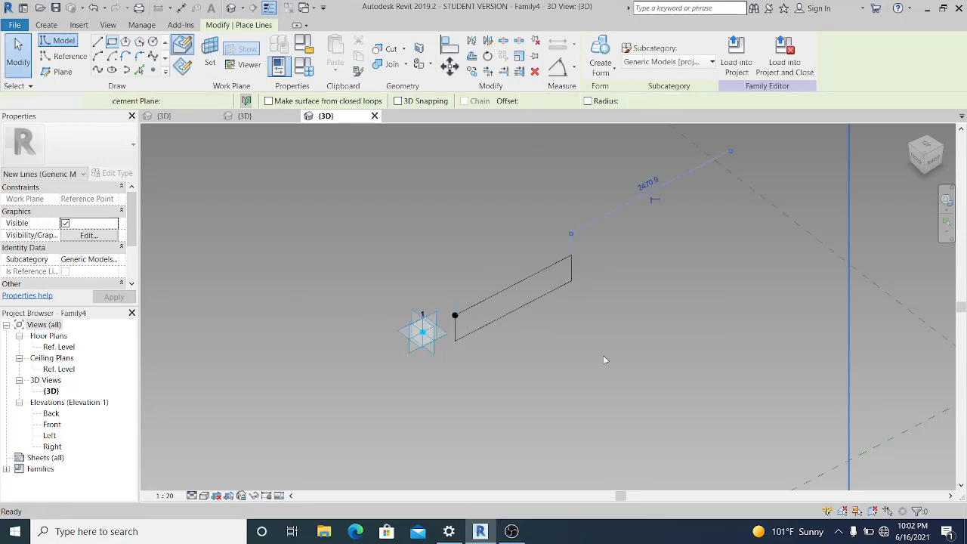
Set the length of the profile rectangle to 2500.
scroll(605, 360, up, 2)
click(562, 242)
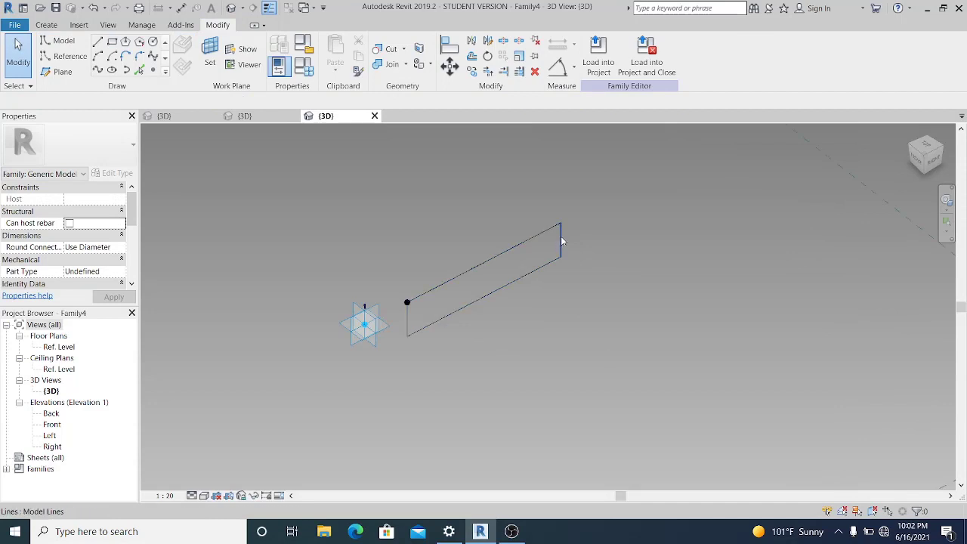
click(476, 228)
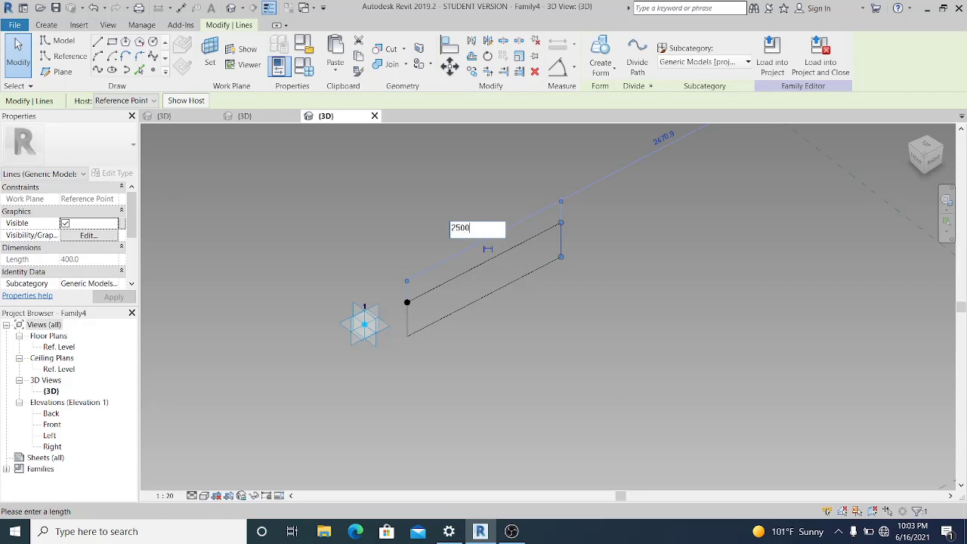
key(Return)
key(Escape)
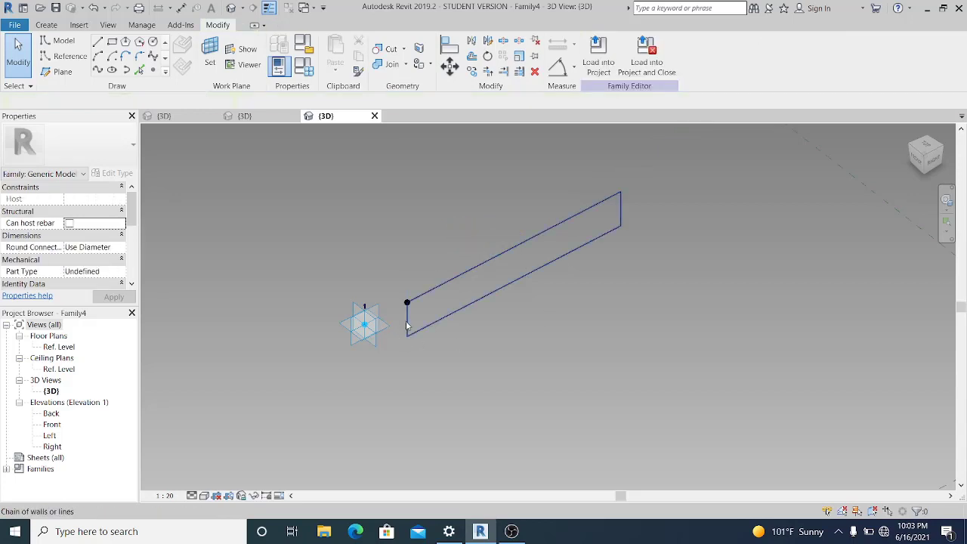
Set the height of the profile rectangle to 200 by adjusting its lower long edge.
key(Tab)
click(448, 318)
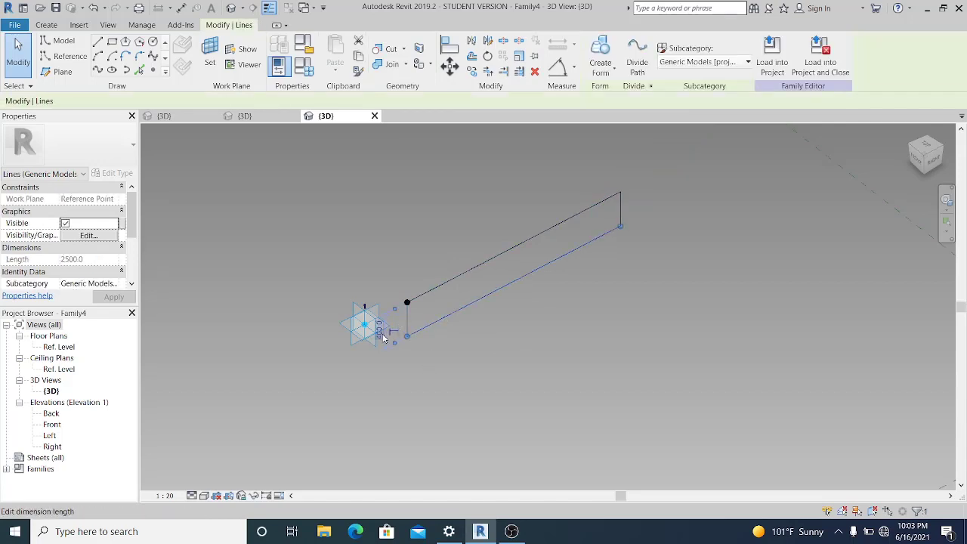
click(378, 331)
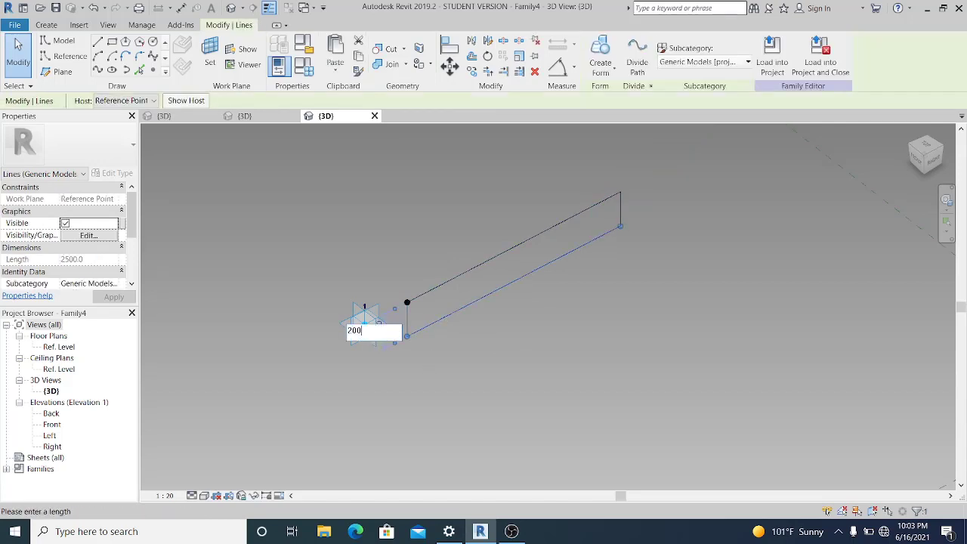
text(200)
key(Return)
scroll(477, 324, up, 1)
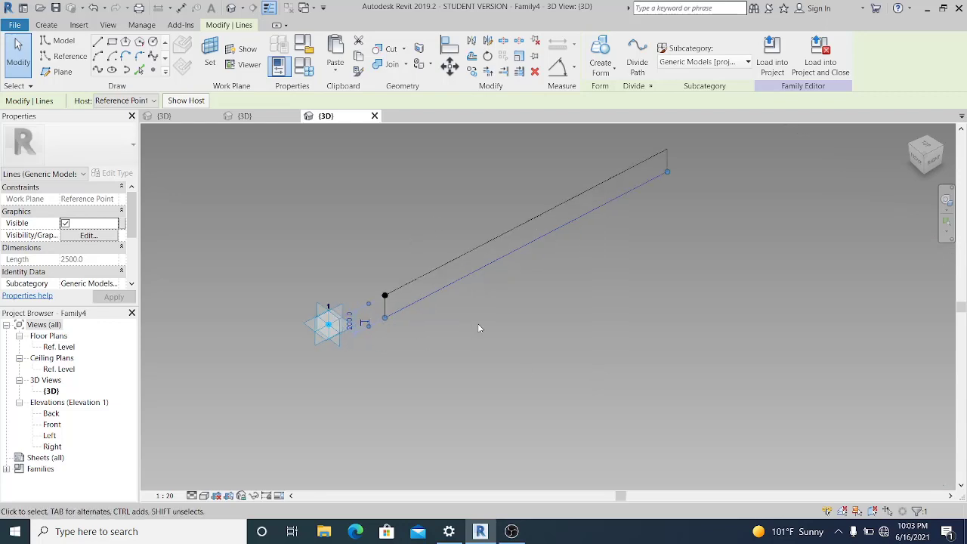
click(495, 305)
middle_drag(481, 312, 453, 327)
scroll(453, 327, down, 1)
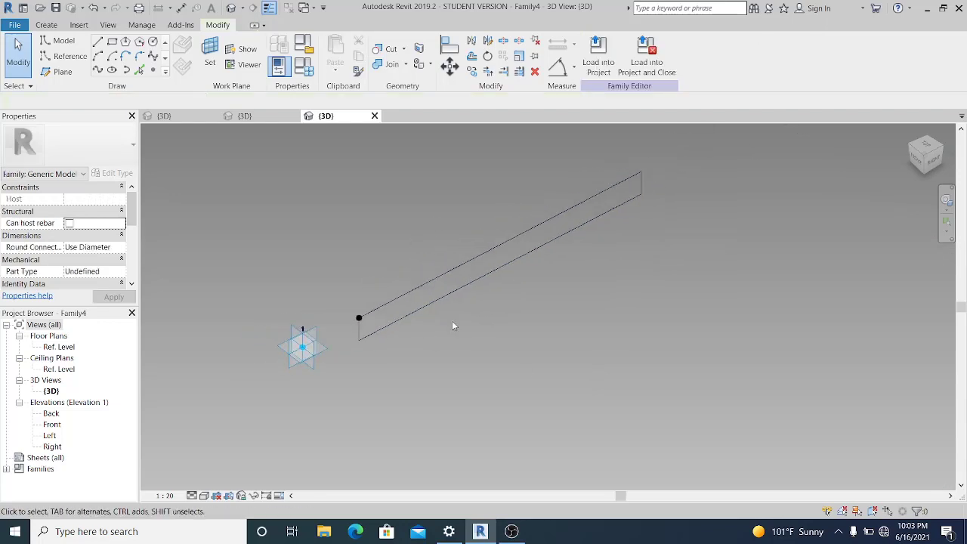
Make the rectangle's height dimension permanent and label it with a new family parameter named THK.
click(481, 280)
scroll(347, 340, up, 1)
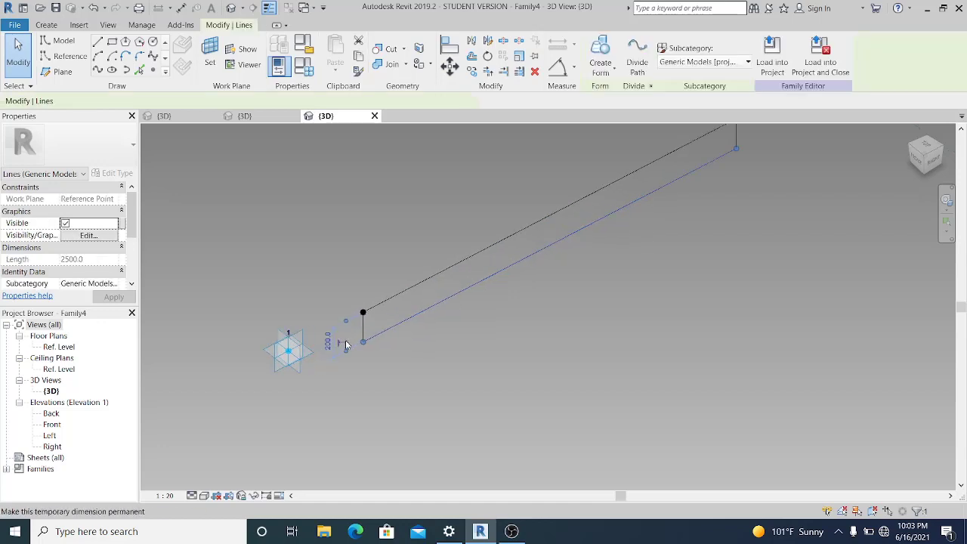
click(324, 344)
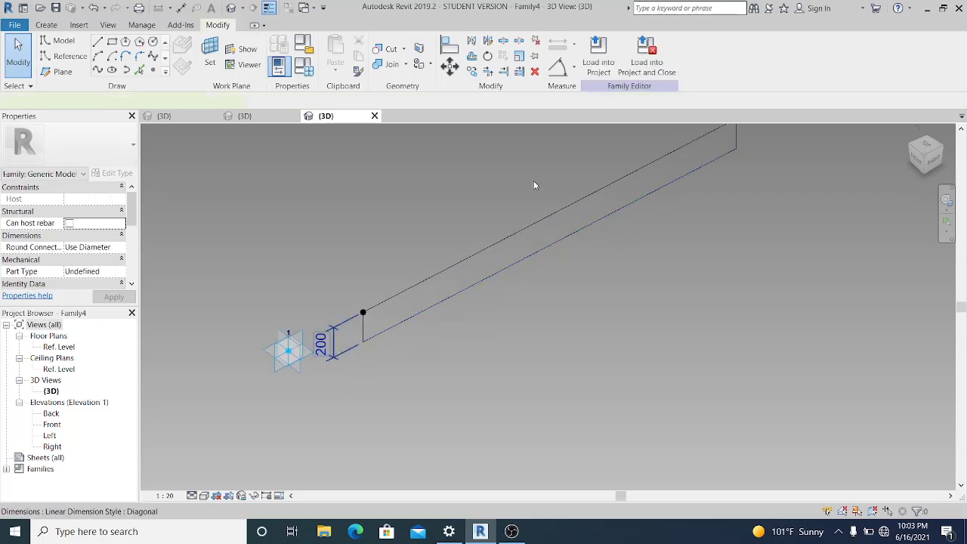
click(716, 53)
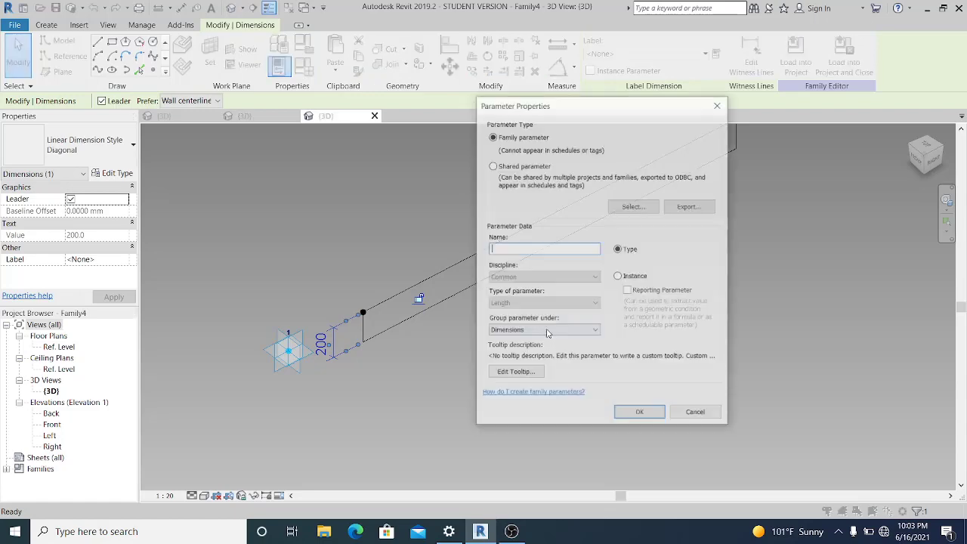
text(THK)
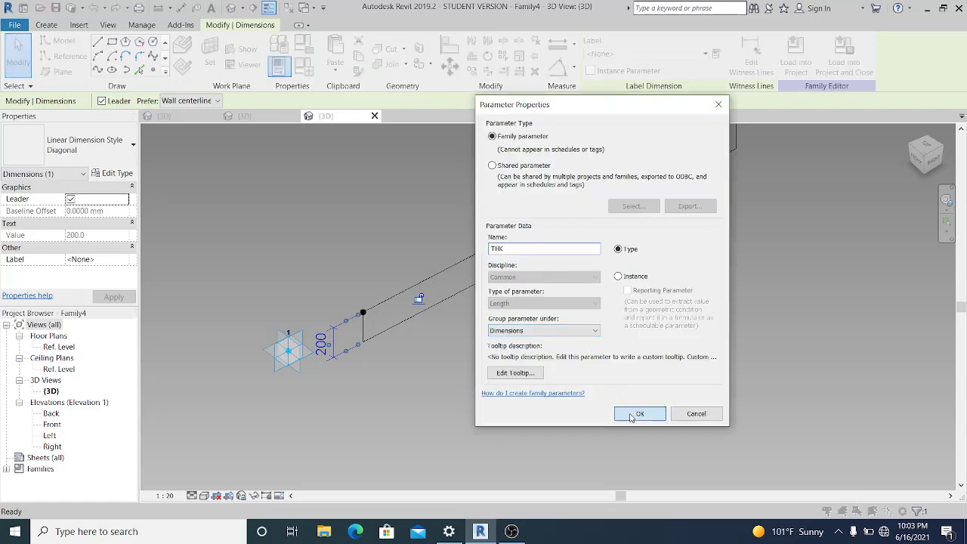
click(631, 416)
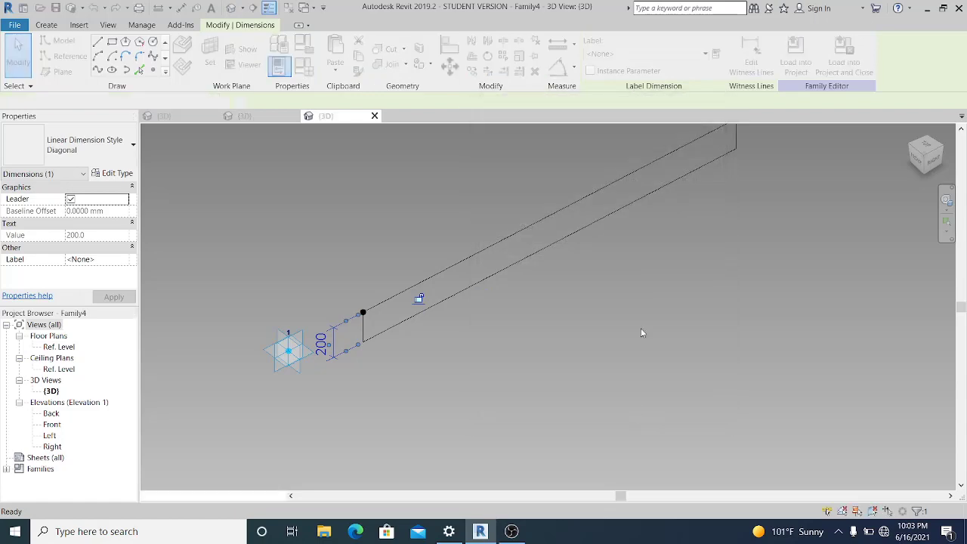
click(596, 313)
Make the rectangle's length dimension permanent and label it with a new instance parameter named W.
scroll(675, 227, down, 1)
middle_drag(675, 227, 605, 253)
click(596, 222)
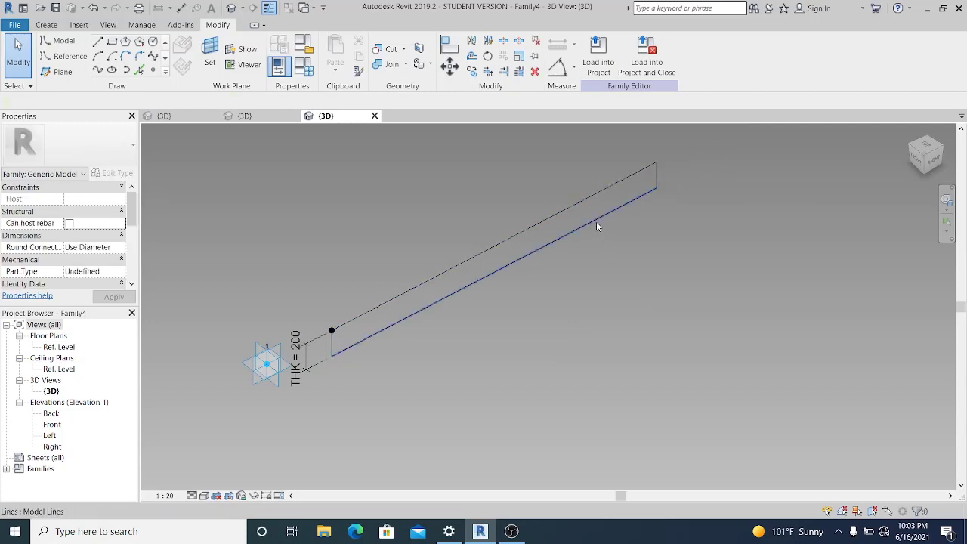
click(475, 312)
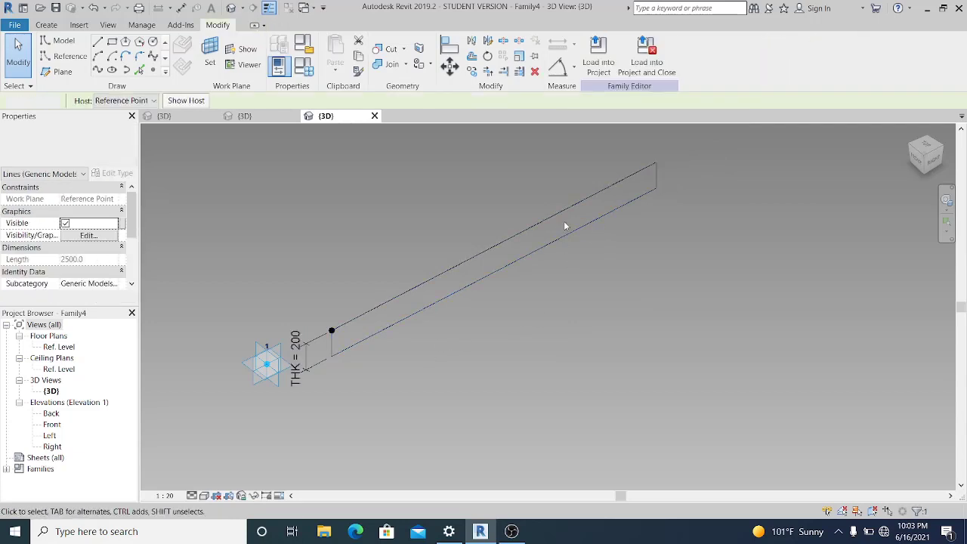
key(Tab)
click(657, 186)
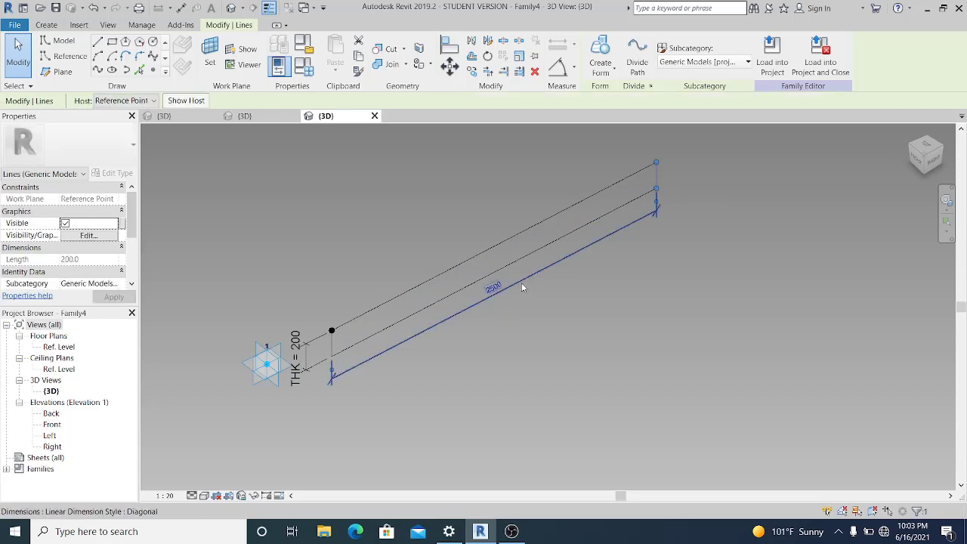
click(521, 283)
click(715, 53)
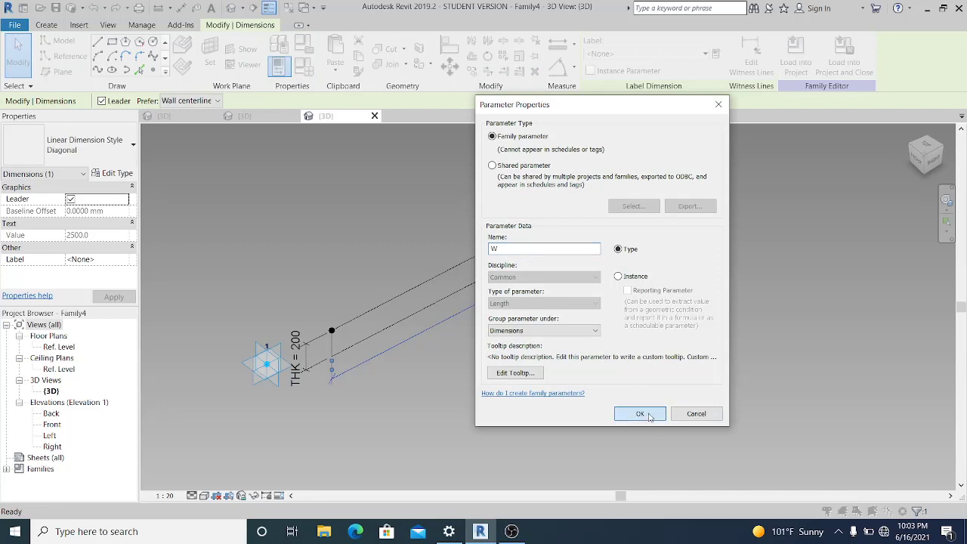
click(618, 277)
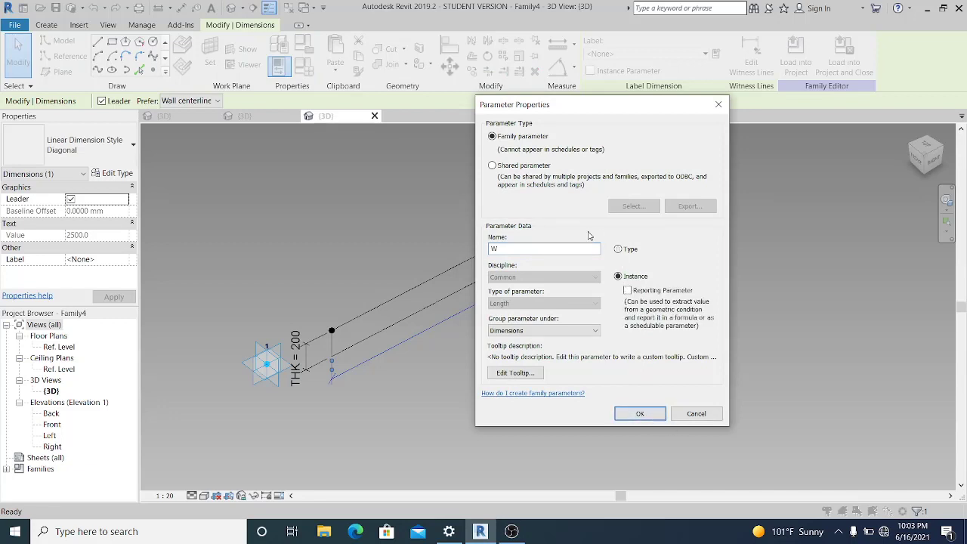
click(640, 414)
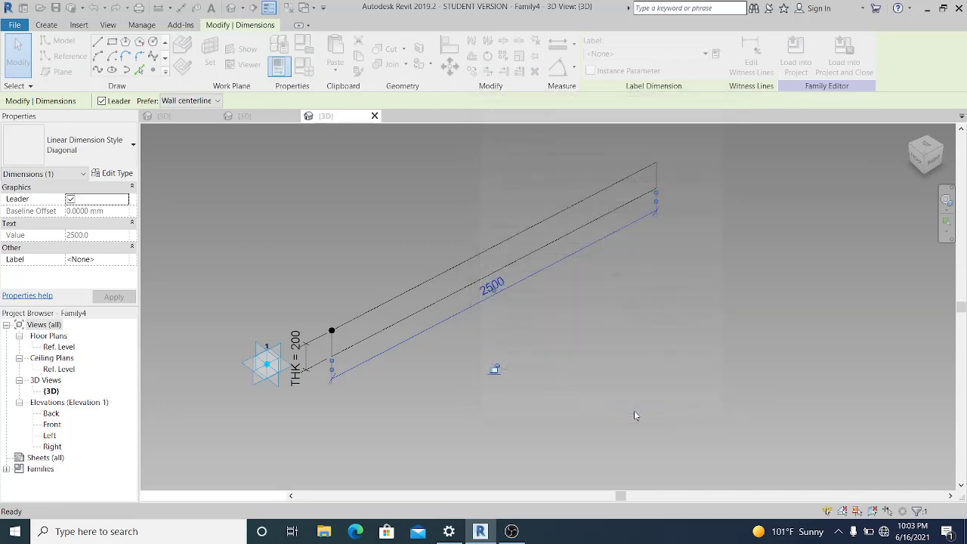
click(347, 322)
Change the THK height parameter to an instance parameter.
click(297, 355)
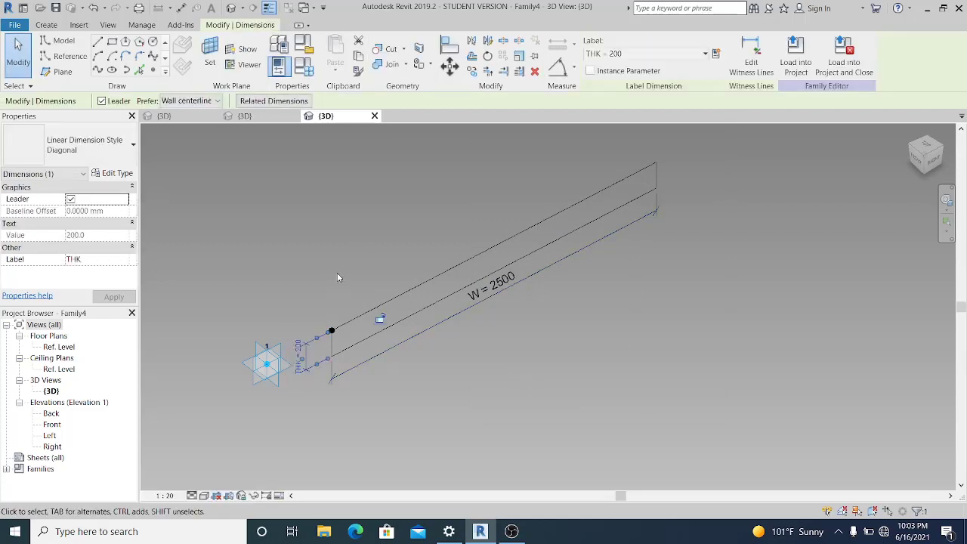
click(589, 70)
click(548, 325)
scroll(549, 327, down, 1)
middle_drag(572, 339, 627, 340)
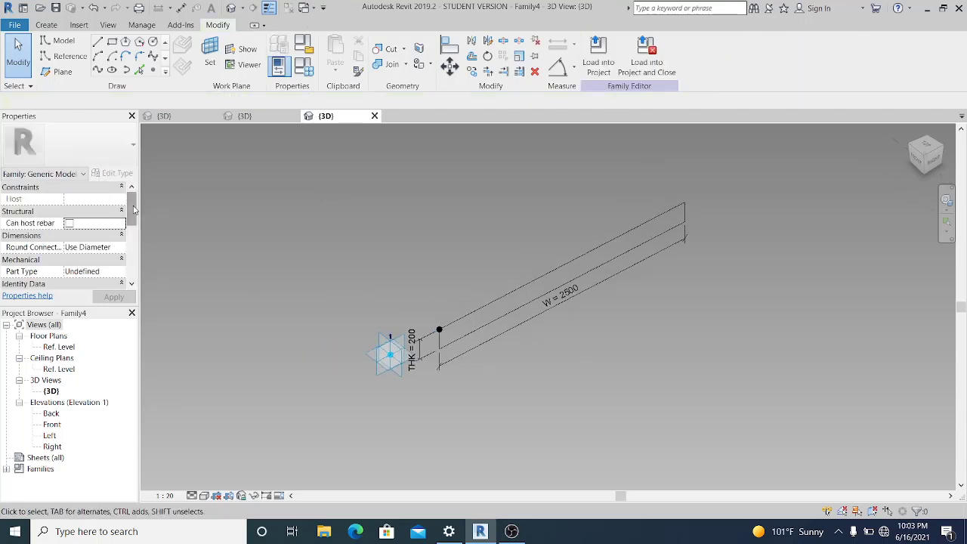
Save the profile family on the Desktop as RAMP PROFILE FAMILY2.rfa.
drag(132, 210, 131, 261)
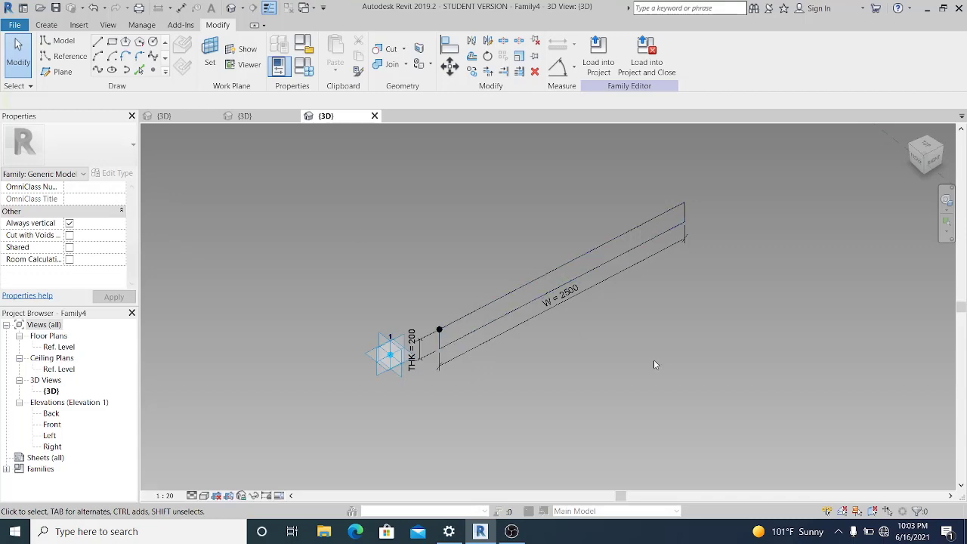
shift+middle_drag(653, 359, 556, 362)
scroll(514, 340, up, 1)
scroll(652, 329, up, 1)
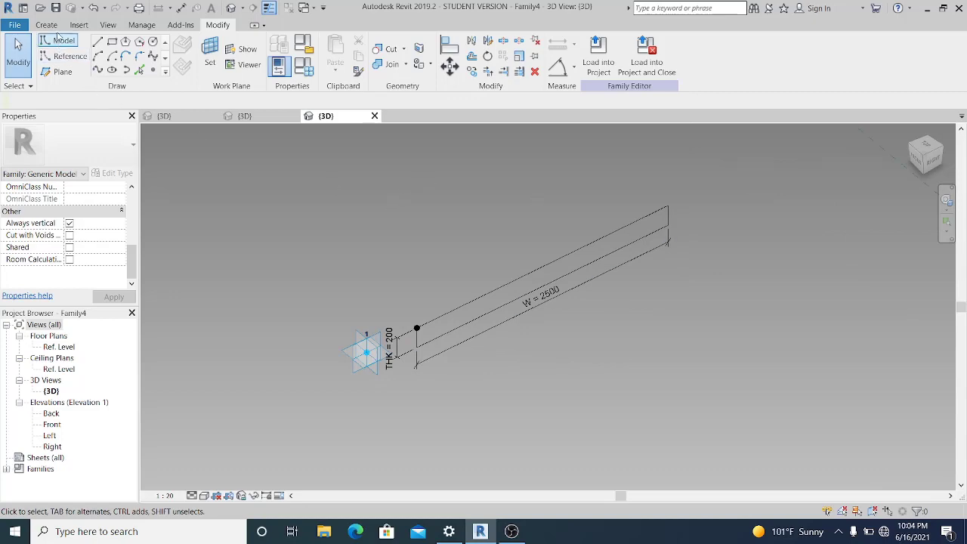
click(55, 7)
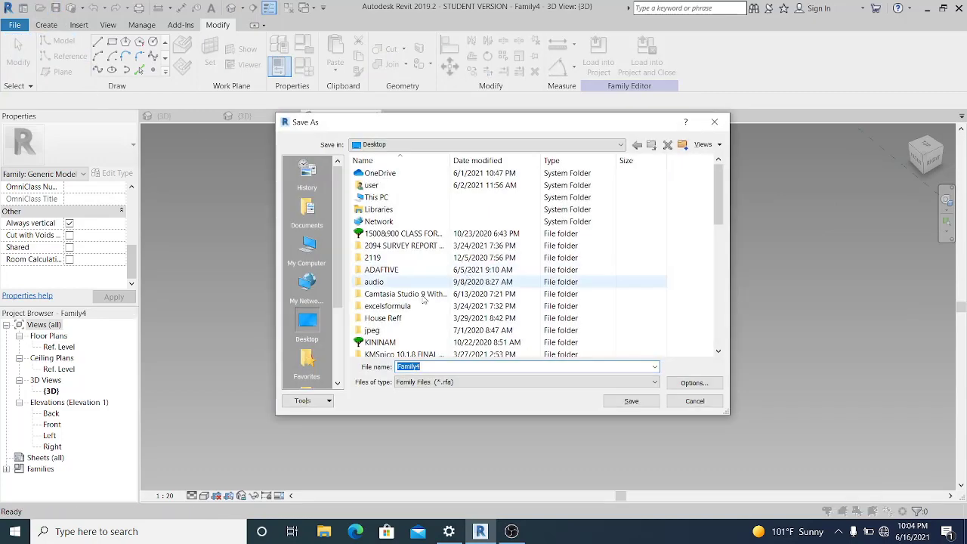
drag(711, 181, 715, 314)
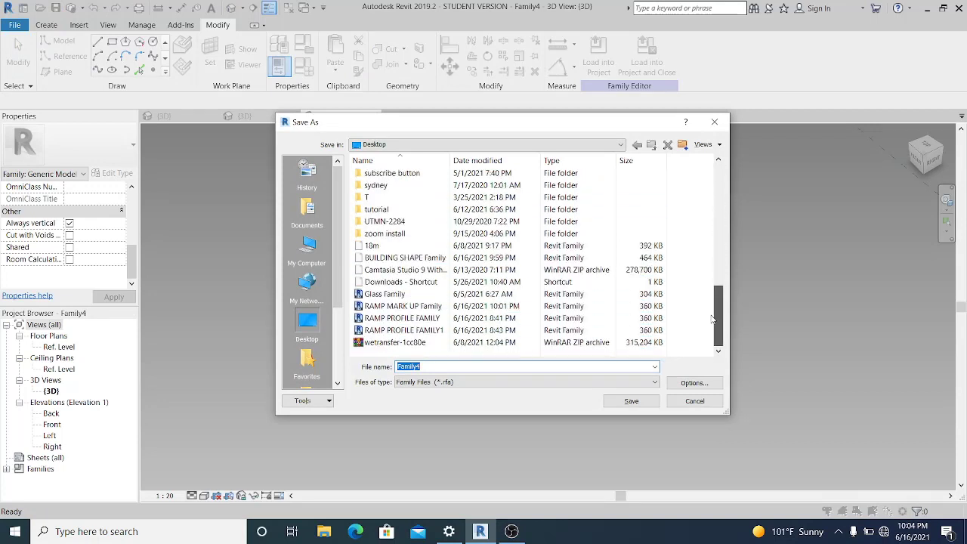
click(416, 333)
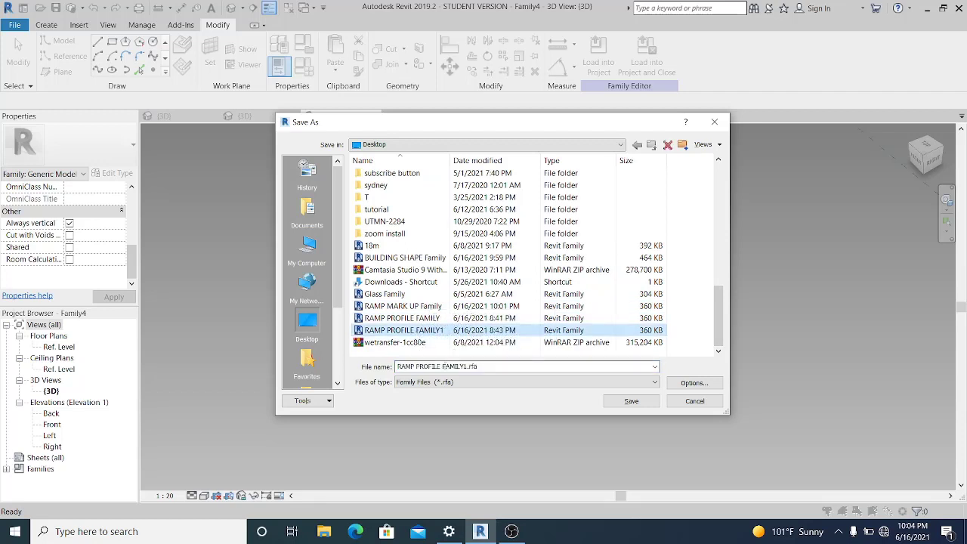
click(466, 366)
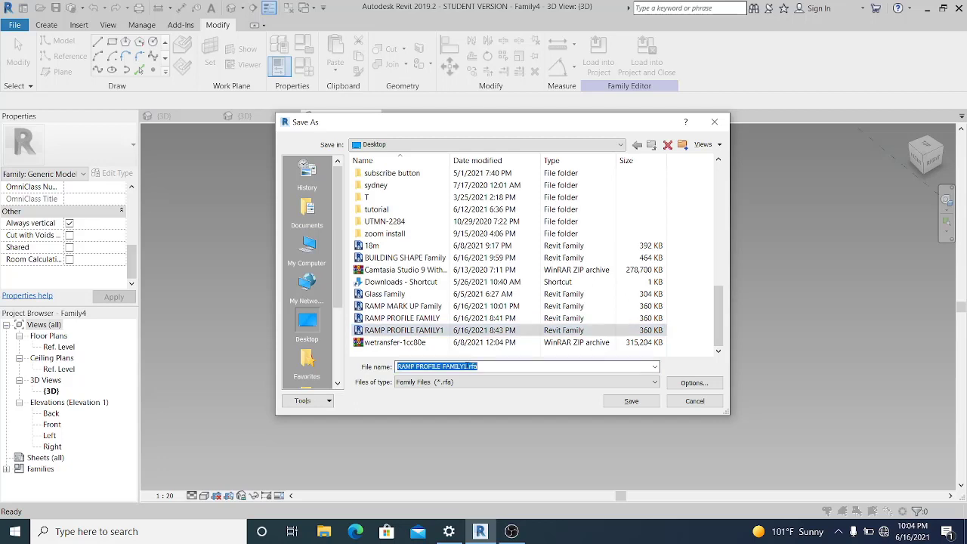
click(470, 367)
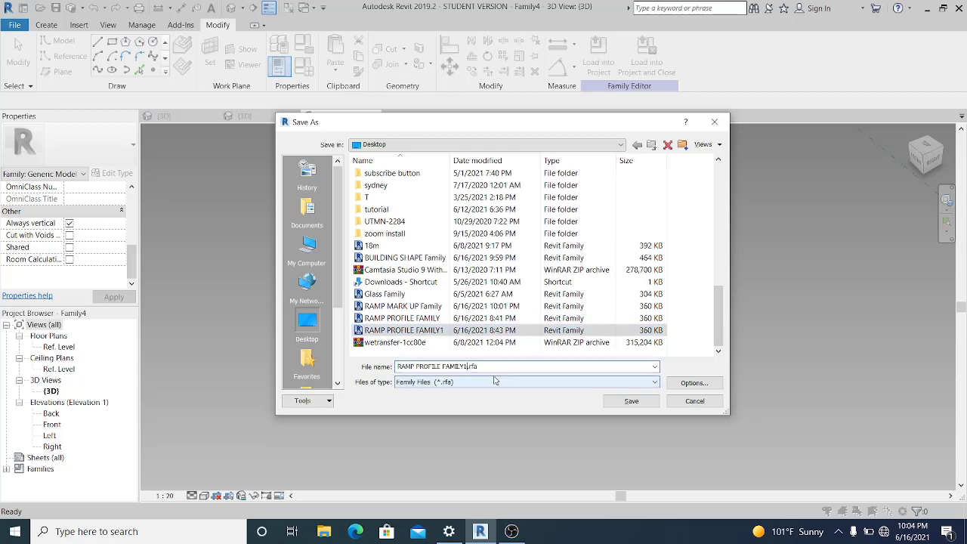
text(2)
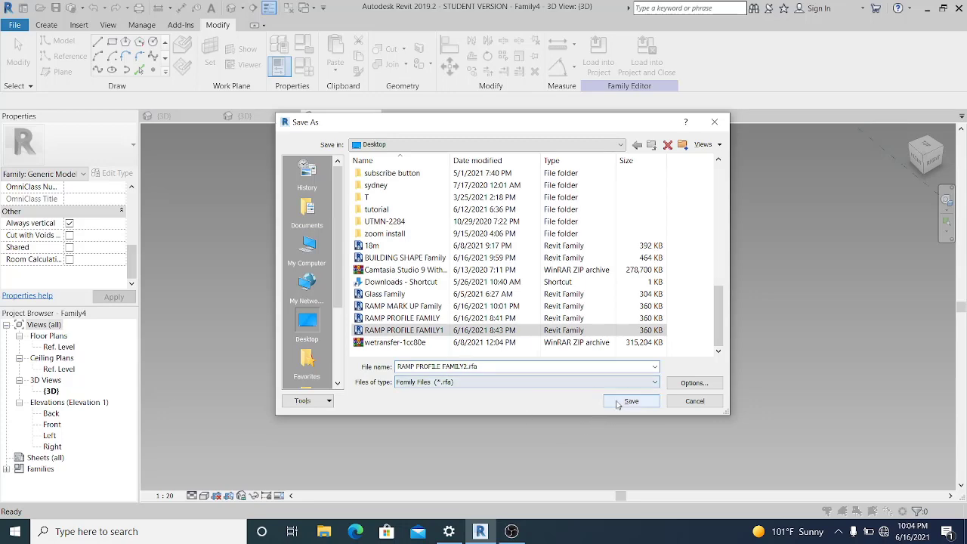
click(622, 400)
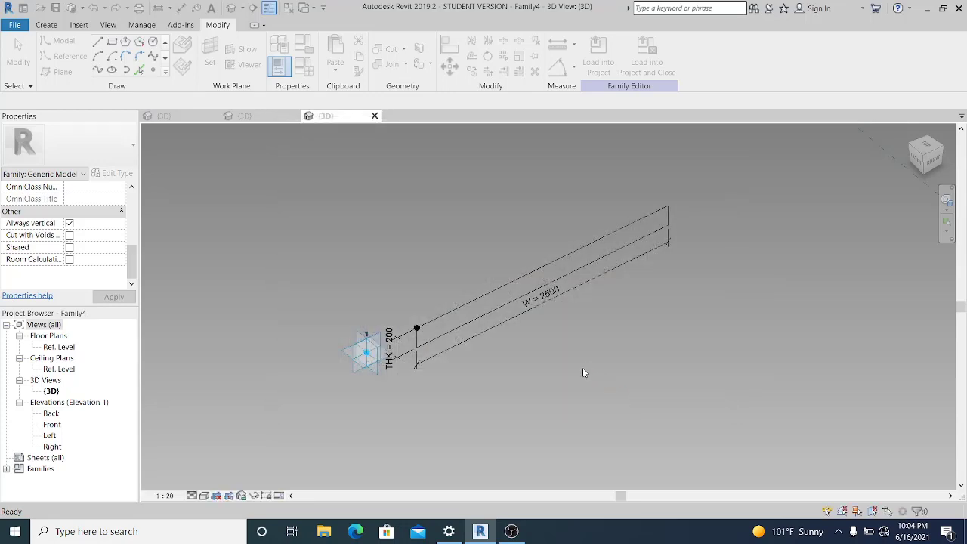
middle_drag(577, 347, 578, 350)
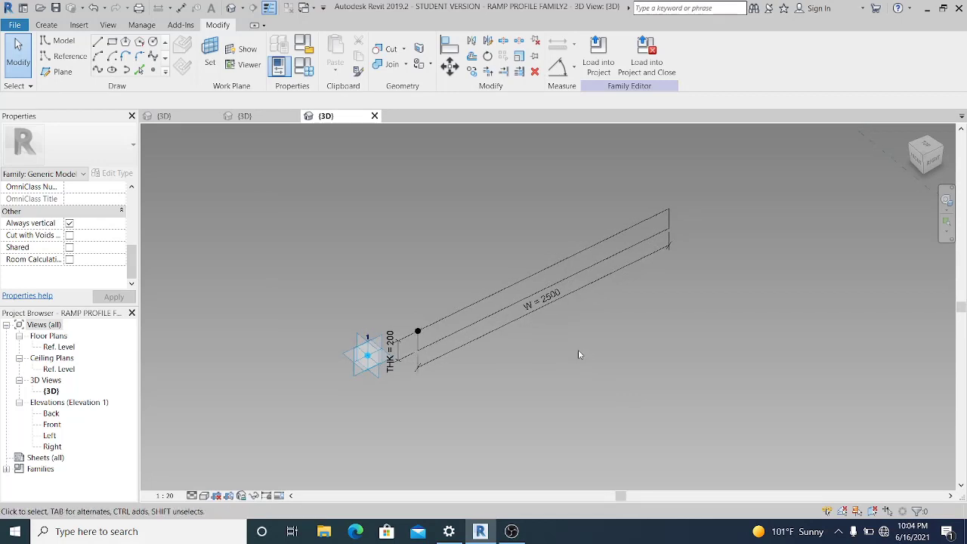
Load the ramp profile family into RAMP MARK UP Family.rfa only.
click(599, 53)
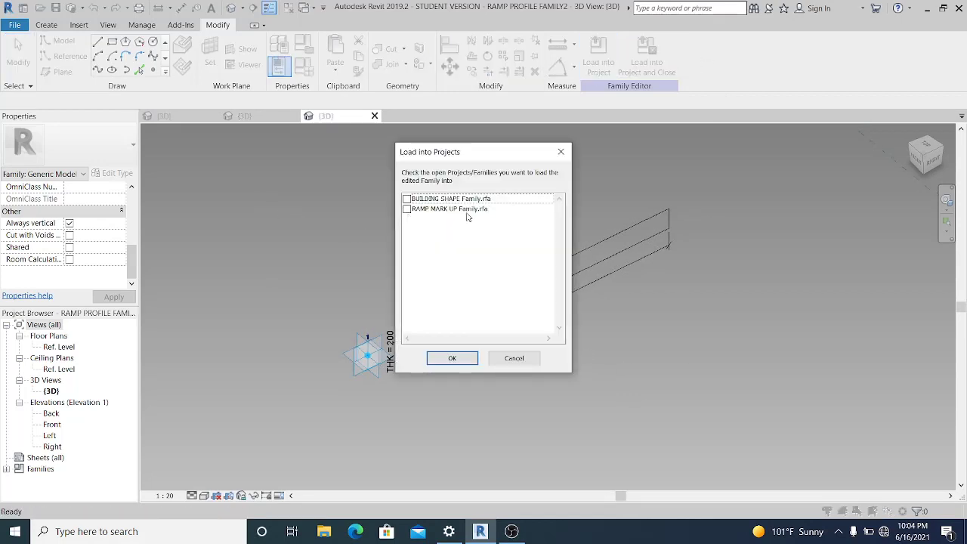
click(406, 209)
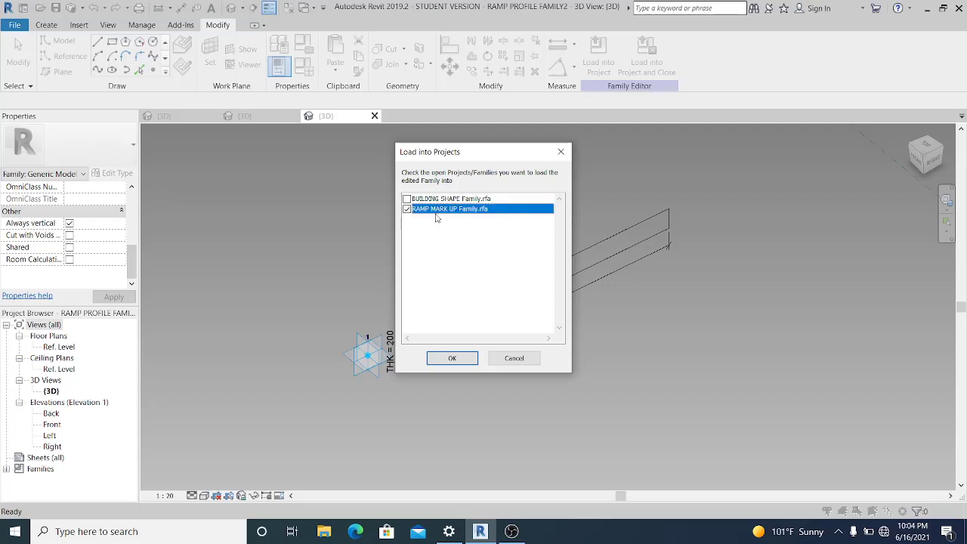
click(446, 358)
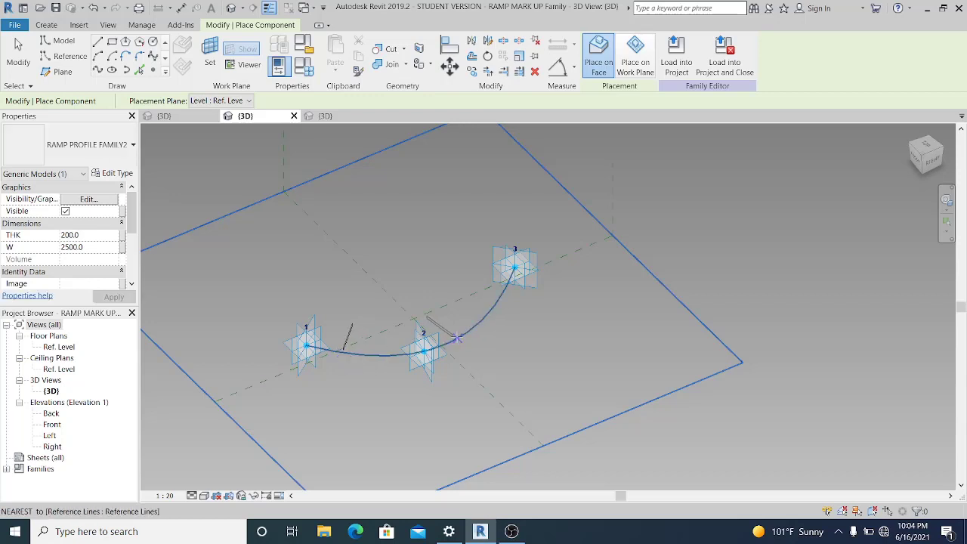
Place two more RAMP PROFILE FAMILY2 instances on the reference curve, one between adaptive points 2 and 3 and one close to point 3.
click(456, 337)
click(504, 285)
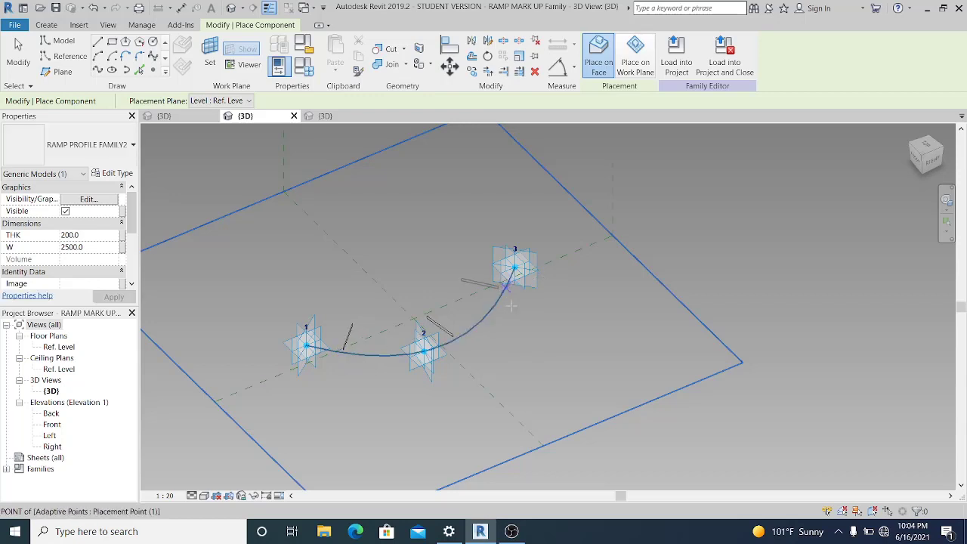
key(Escape)
key(Escape)
Set the normalized curve parameter of the first profile's host point, nearest adaptive point 1, to 0.
middle_drag(489, 231, 557, 184)
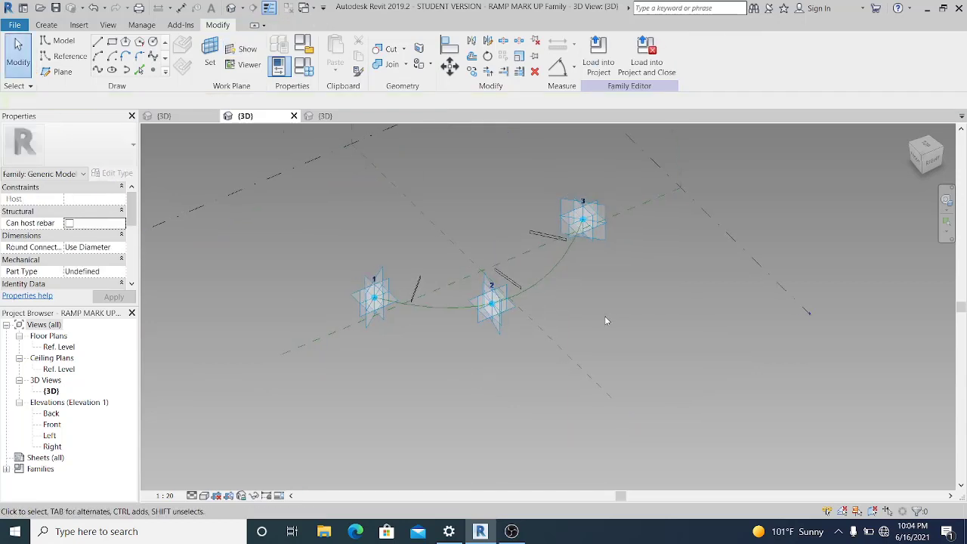
shift+middle_drag(605, 320, 555, 328)
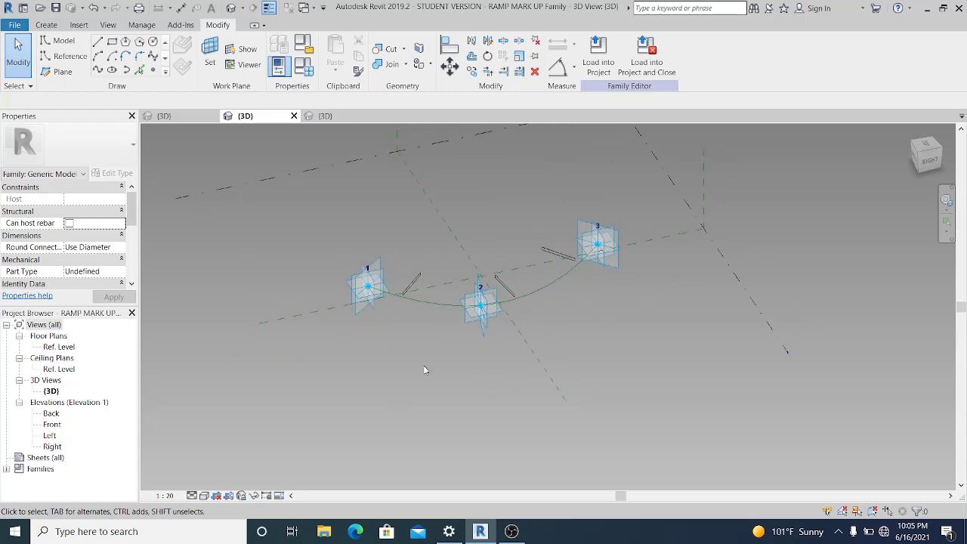
shift+middle_drag(435, 323, 384, 341)
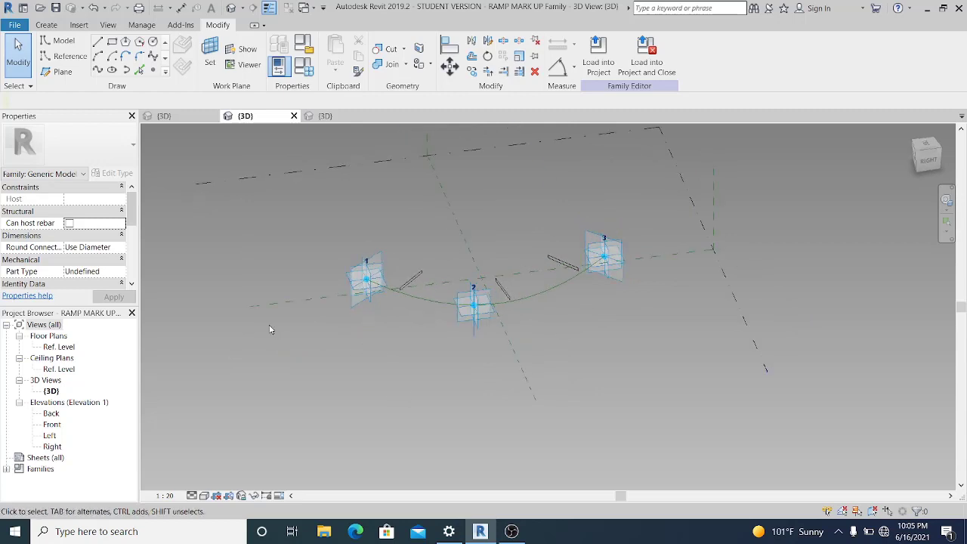
scroll(395, 307, up, 4)
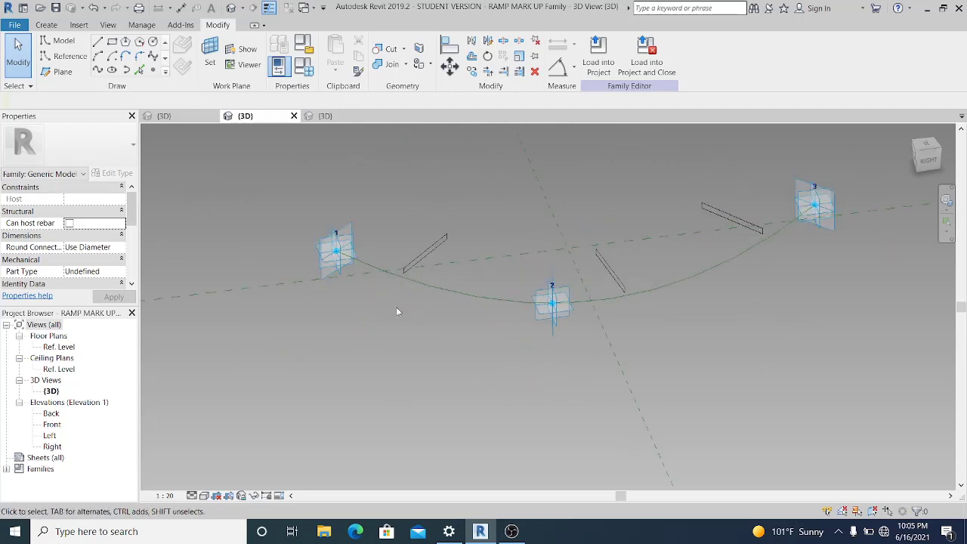
mouse_move(402, 278)
shift+middle_down()
mouse_move(405, 270)
mouse_move(390, 279)
shift+middle_up()
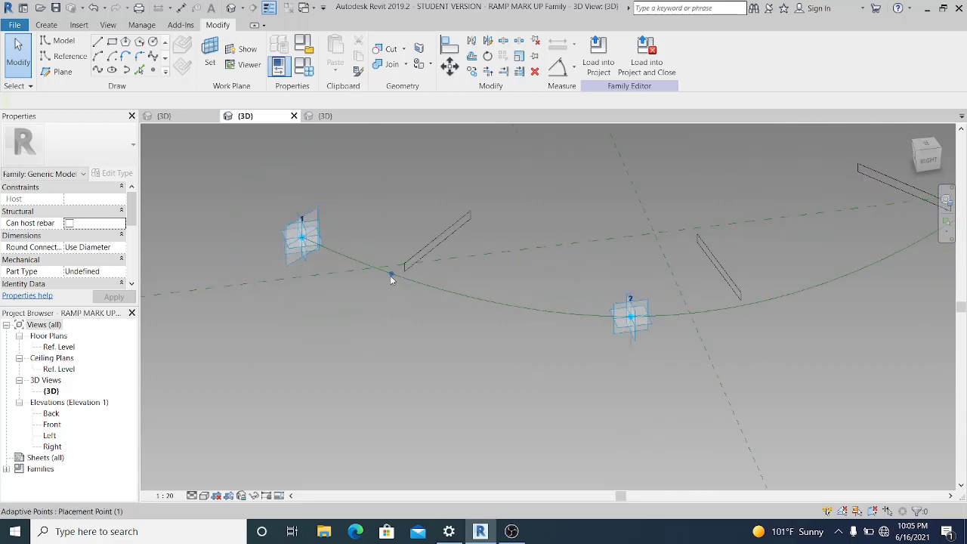
click(392, 277)
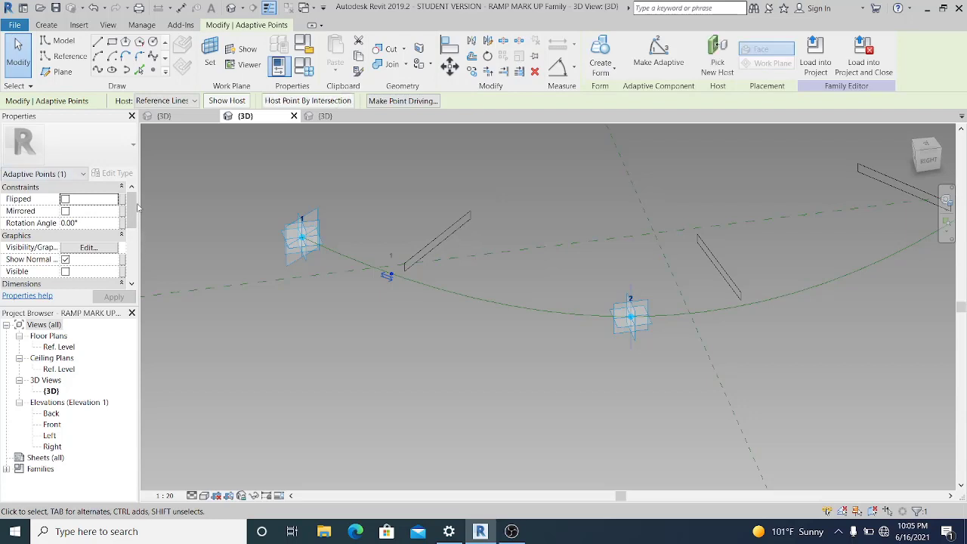
drag(134, 206, 134, 243)
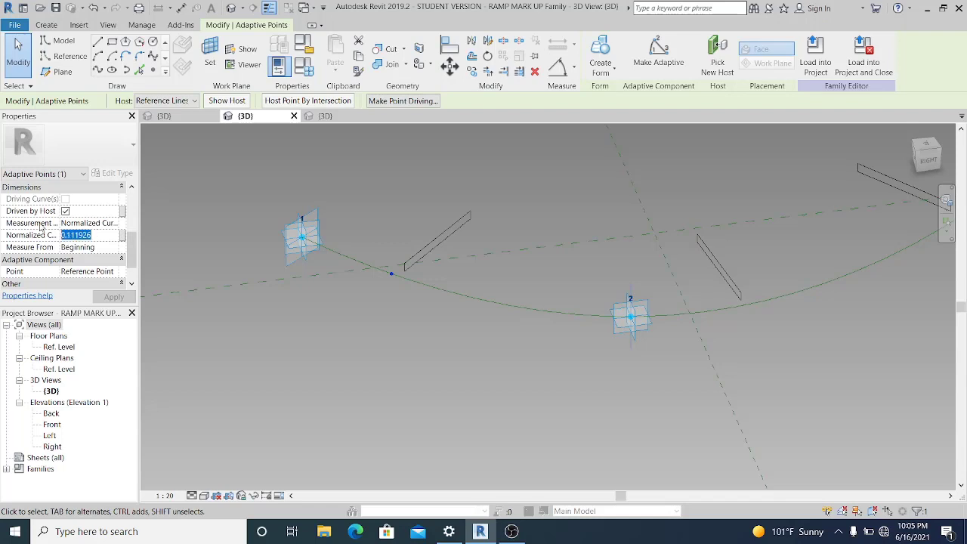
text(0)
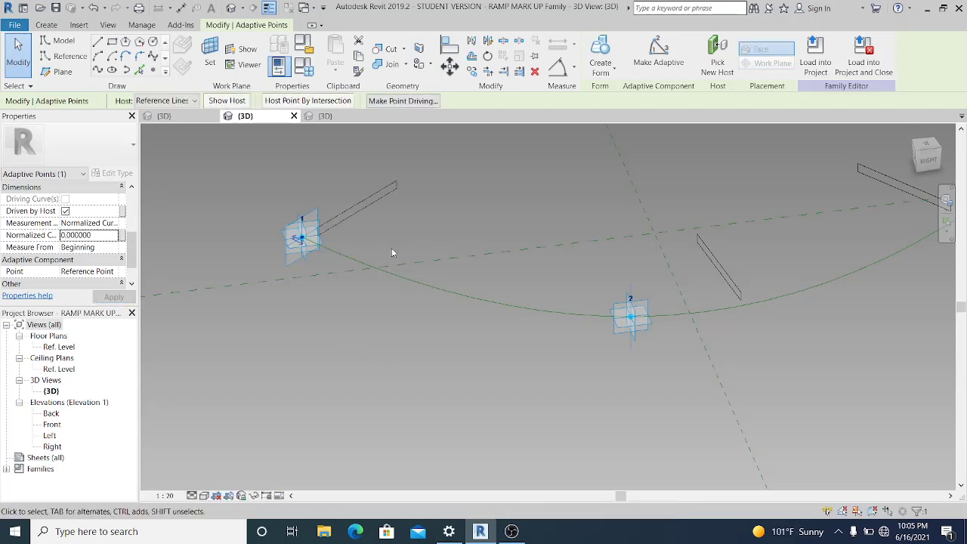
click(404, 311)
Set the normalized curve parameter of the middle profile's host point to 0.5.
middle_drag(806, 234, 659, 252)
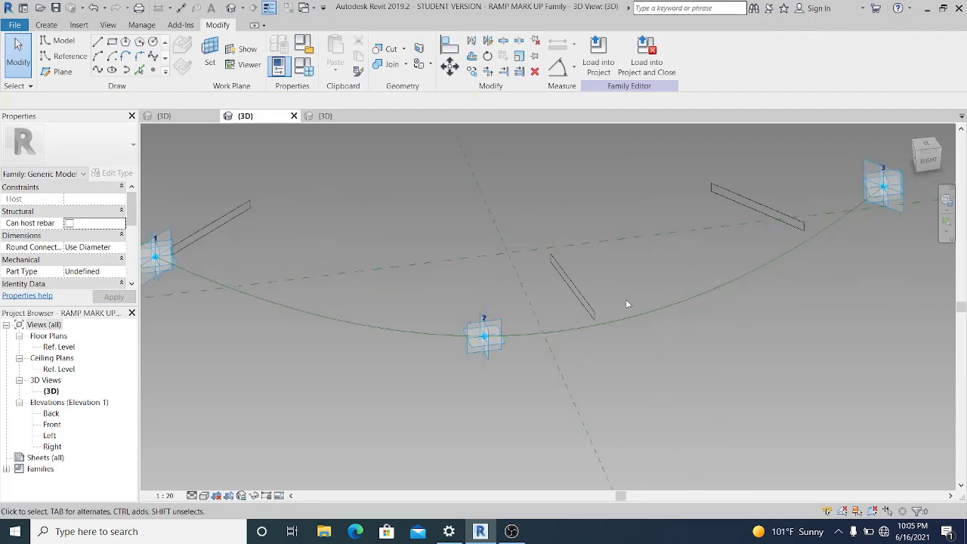
click(599, 327)
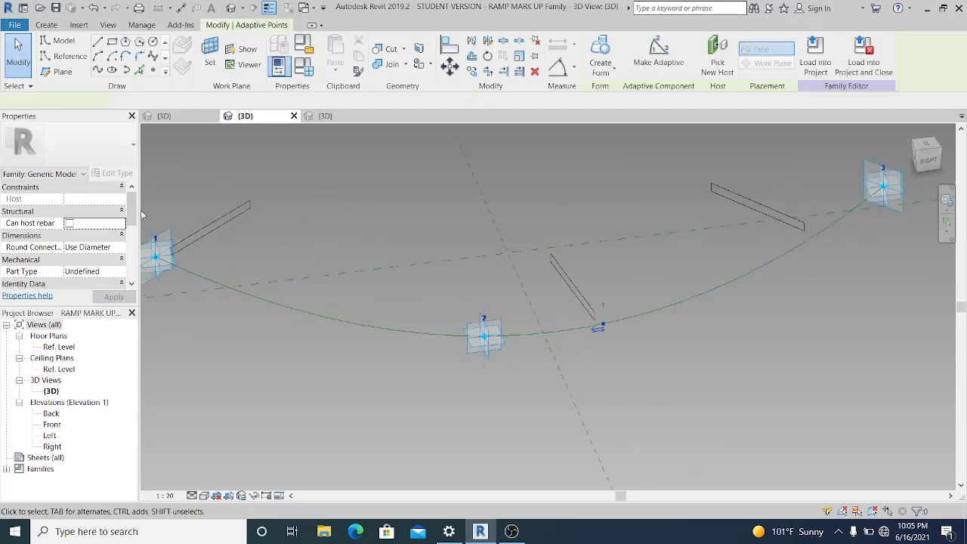
click(108, 222)
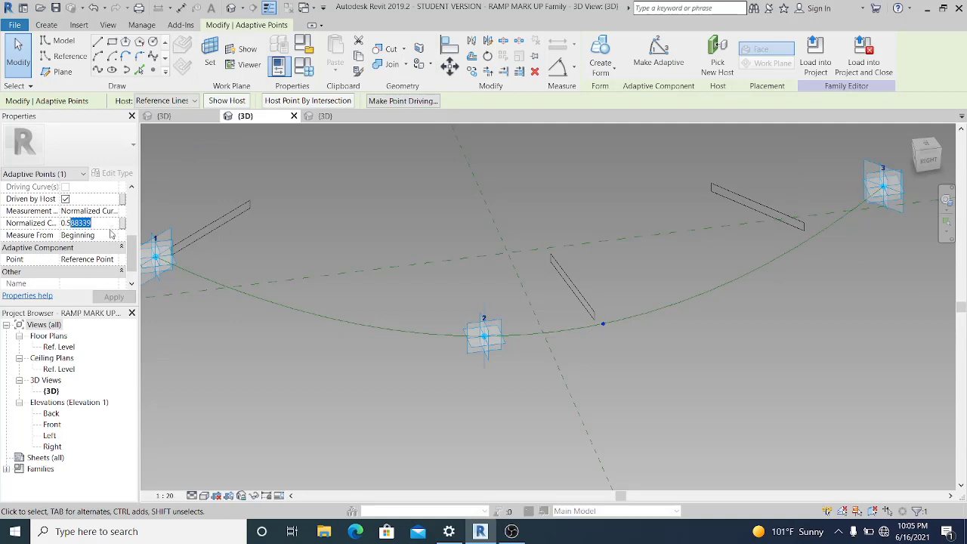
text(0.500000)
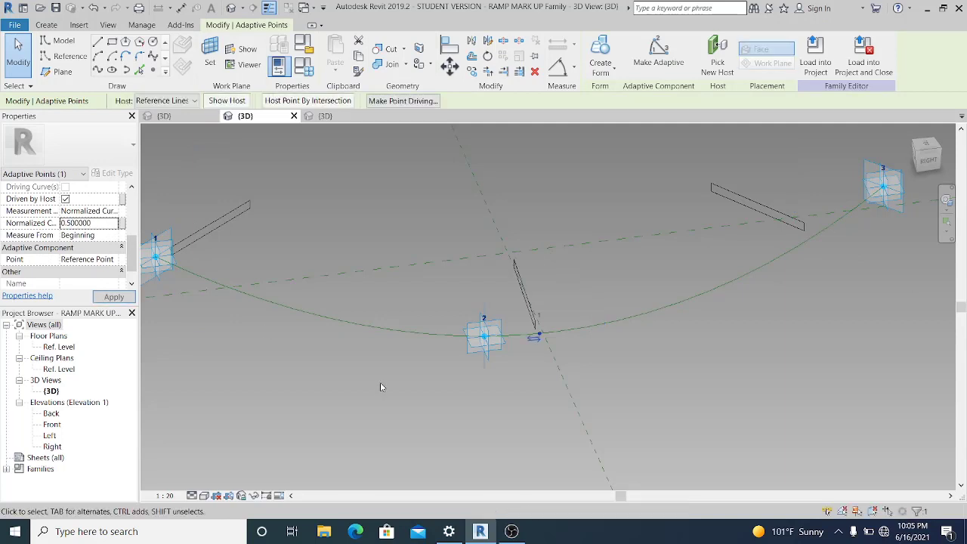
click(380, 383)
Set the normalized curve parameter of the last profile's host point, nearest adaptive point 3, to 1.
scroll(559, 323, down, 1)
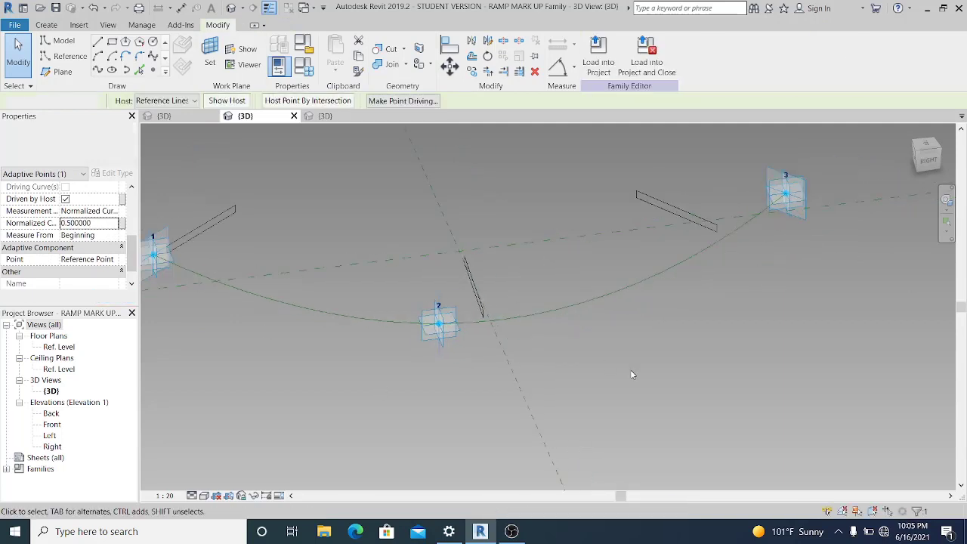
click(734, 233)
scroll(131, 256, down, 3)
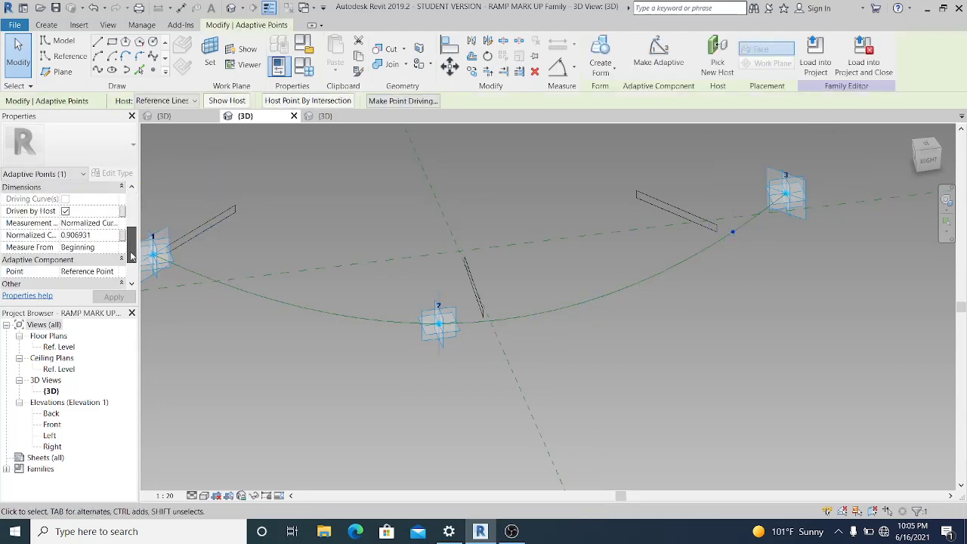
click(108, 236)
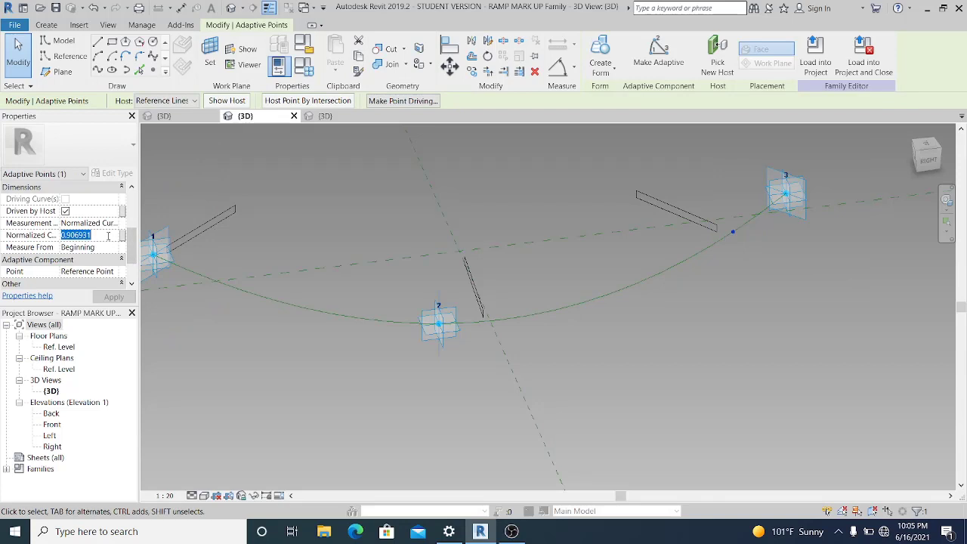
text(1)
key(Return)
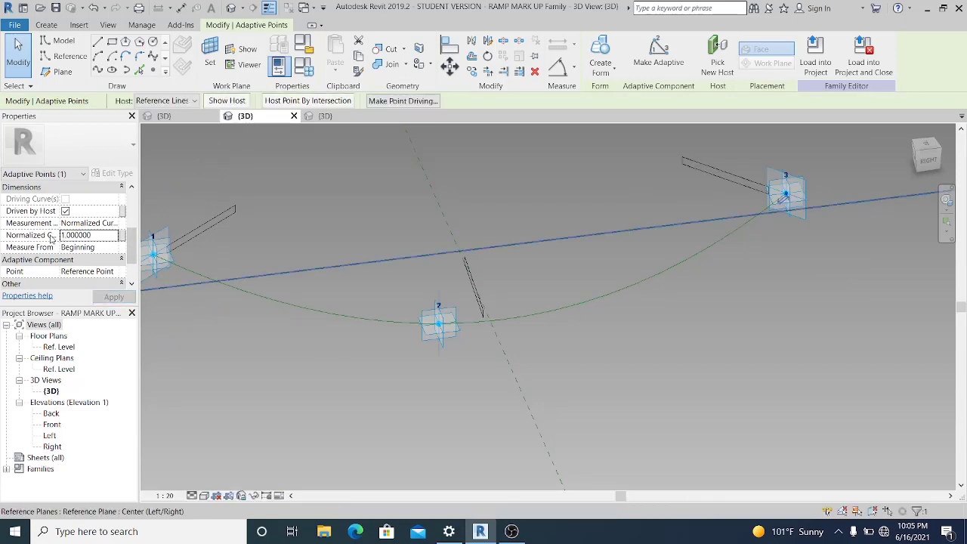
click(757, 340)
Create a solid form from the three ramp profiles along the curve.
scroll(712, 311, down, 5)
middle_drag(545, 399, 487, 405)
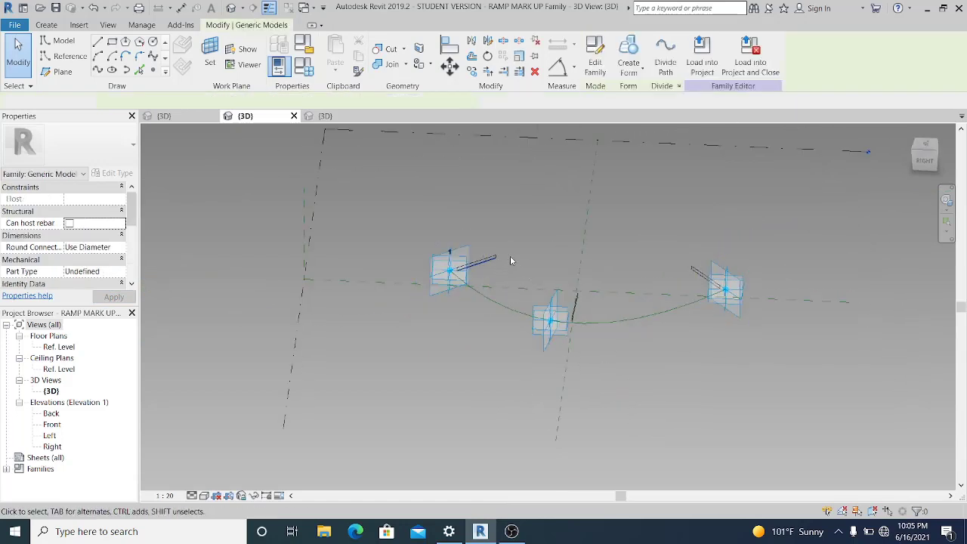
scroll(504, 267, up, 2)
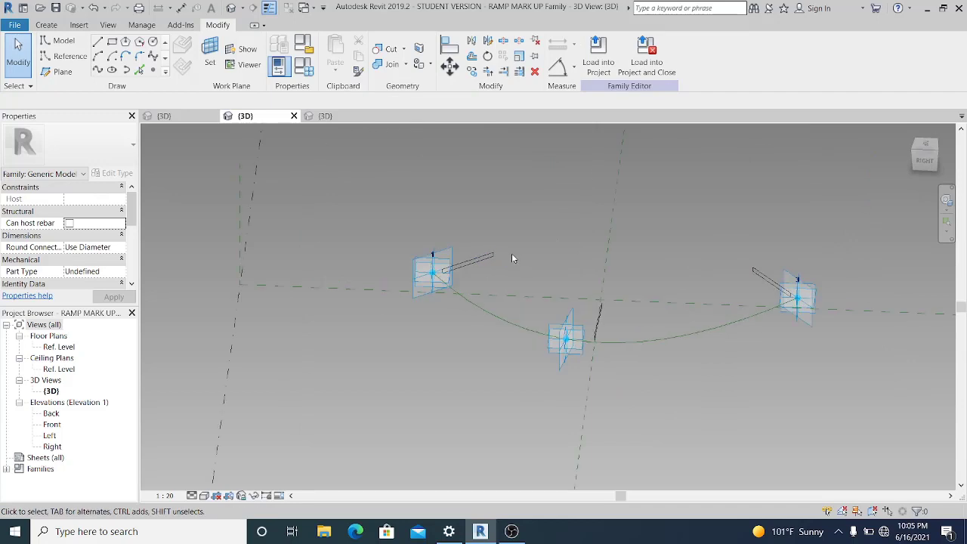
scroll(494, 256, up, 2)
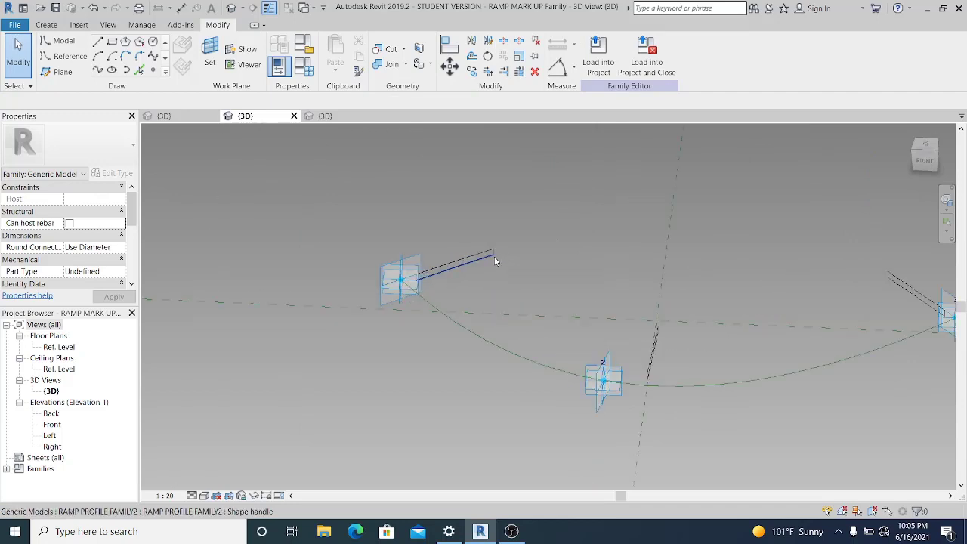
click(425, 302)
click(660, 346)
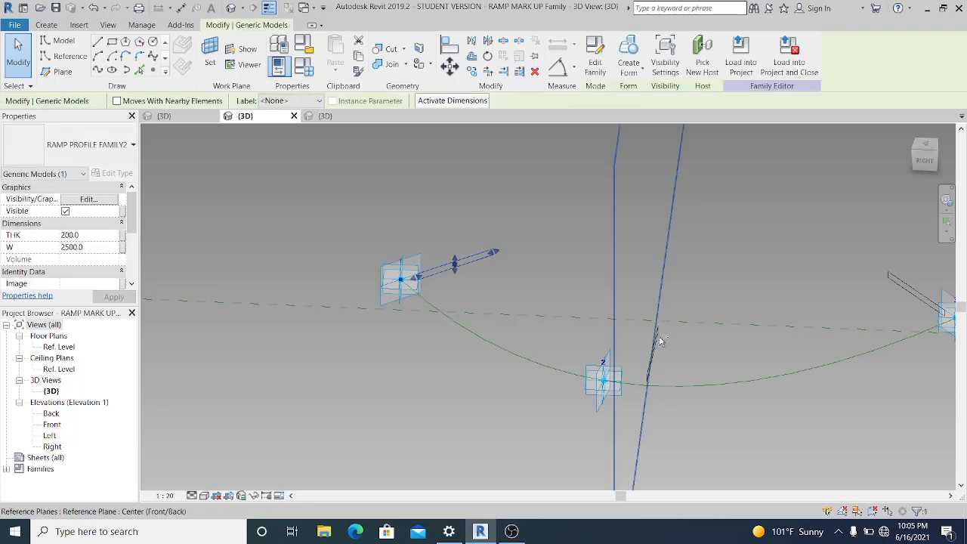
shift+middle_drag(663, 338, 626, 366)
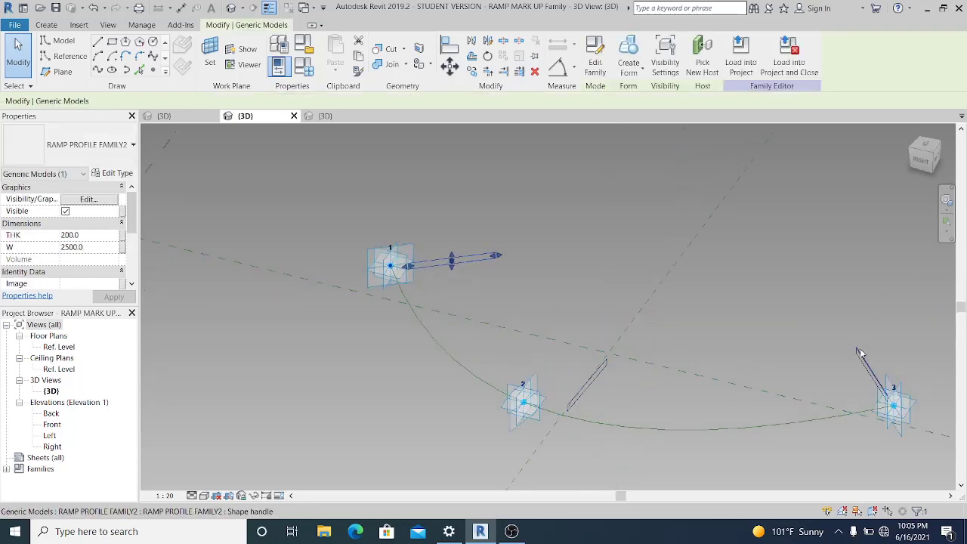
drag(859, 352, 858, 353)
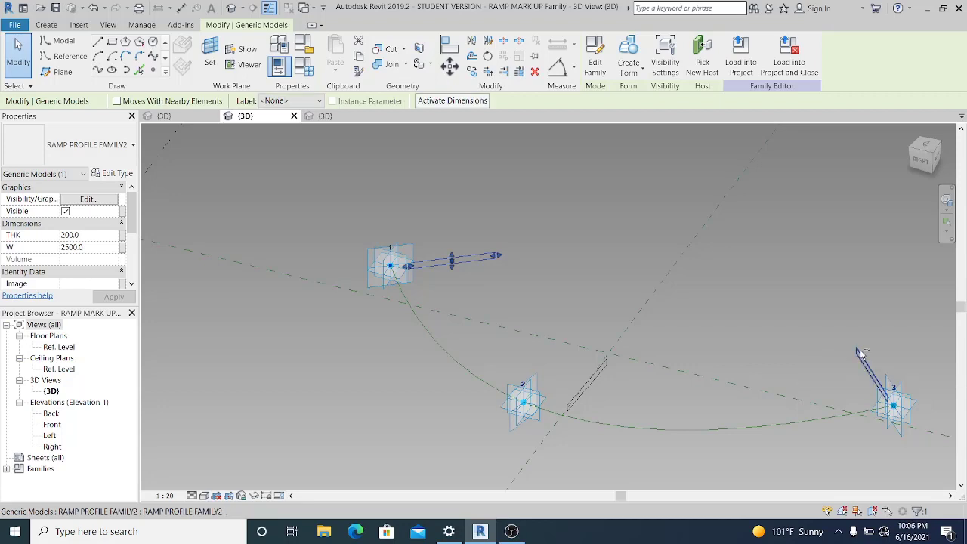
ctrl+click(860, 350)
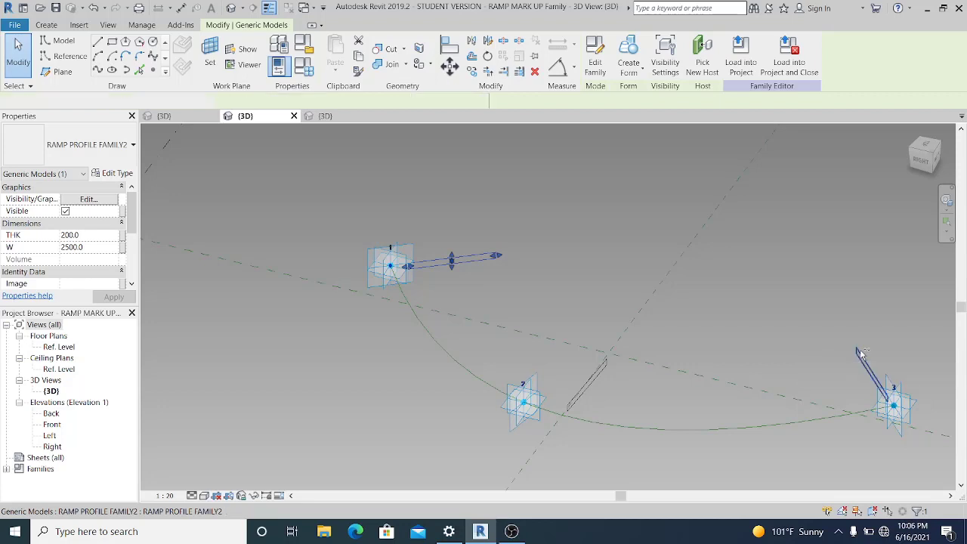
ctrl+click(603, 378)
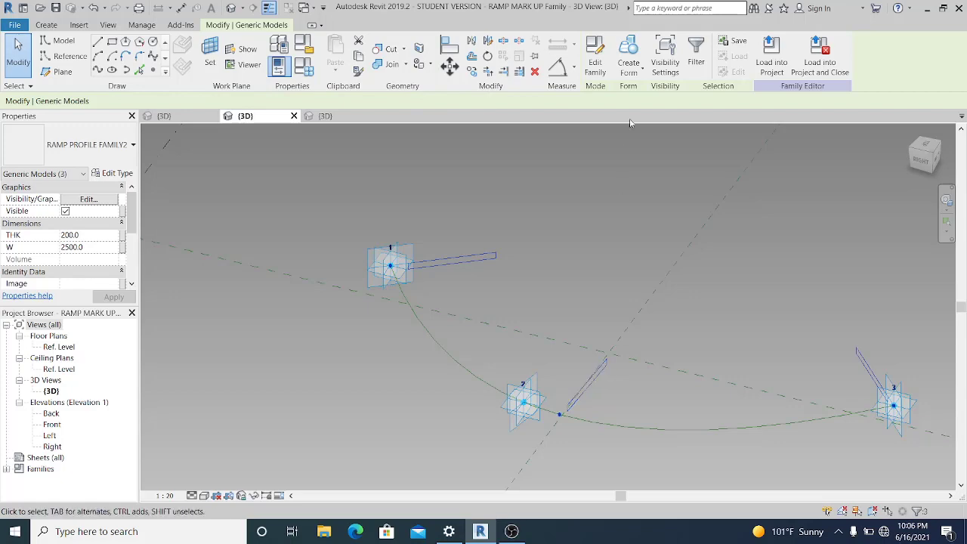
click(628, 54)
click(635, 277)
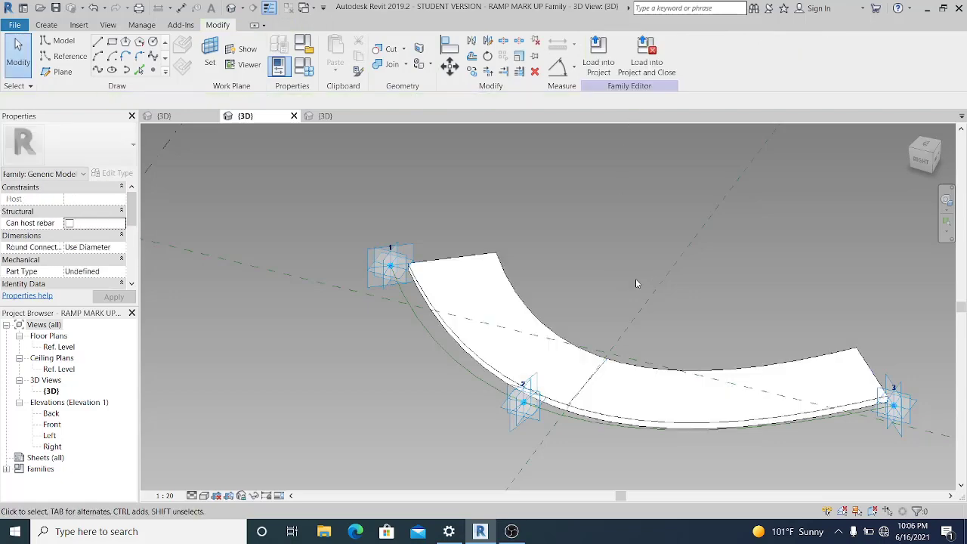
Load the finished ramp family into BUILDING SHAPE Family.rfa only.
mouse_move(635, 278)
shift+middle_down()
mouse_move(657, 309)
mouse_move(613, 332)
mouse_move(700, 294)
mouse_move(639, 285)
shift+middle_up()
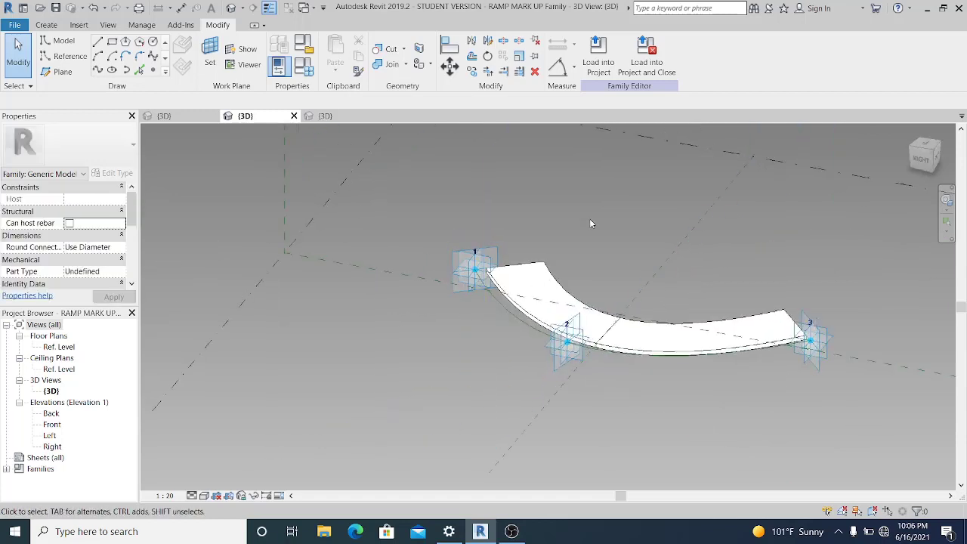
middle_drag(551, 225, 493, 237)
click(598, 68)
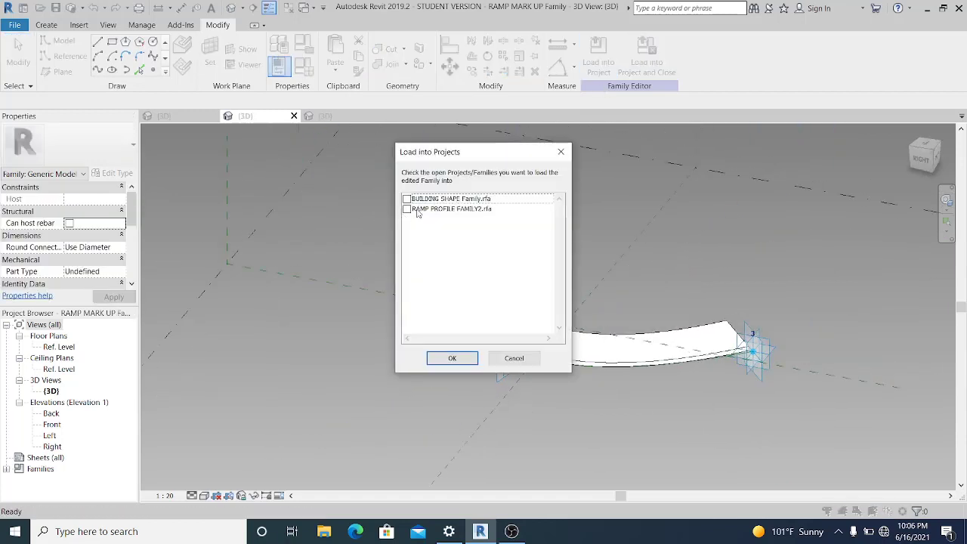
click(407, 199)
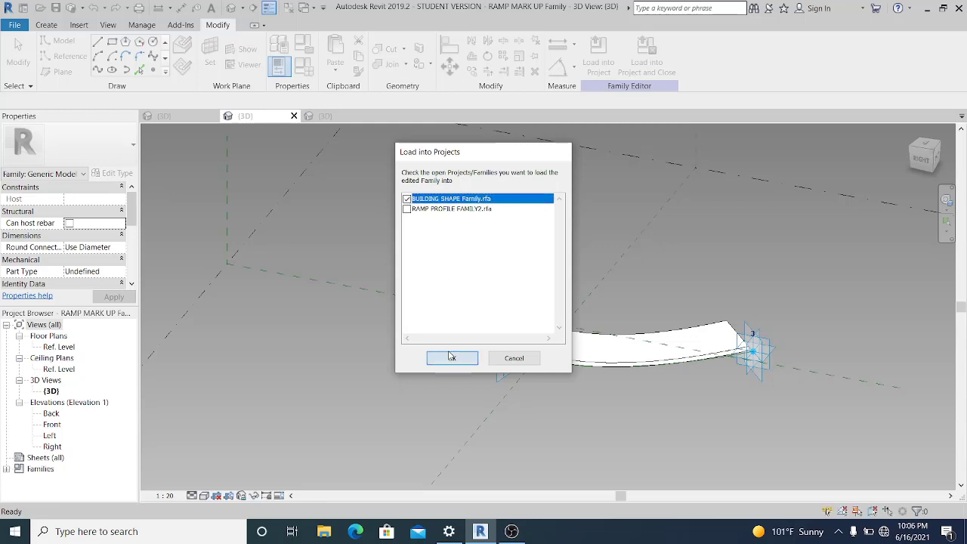
click(451, 357)
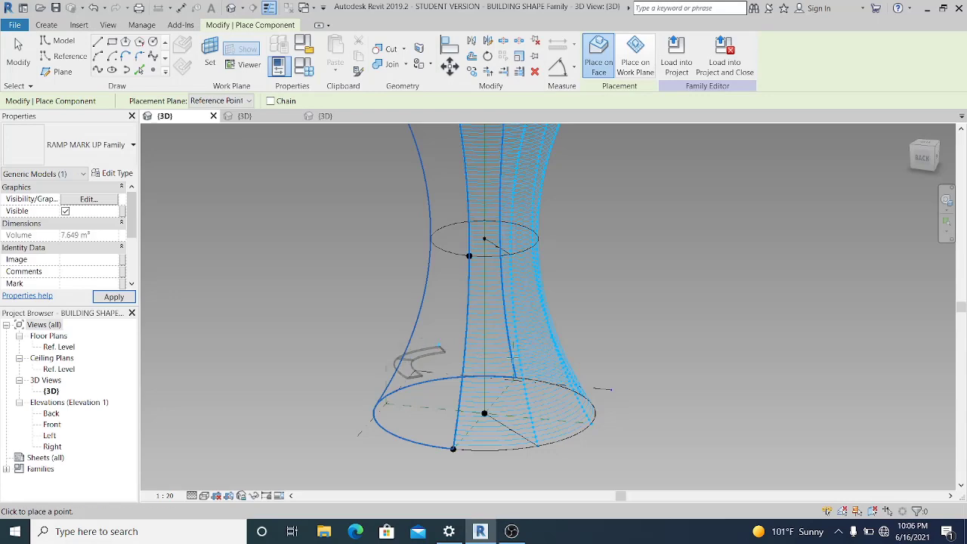
Place the first ramp component through three divided-surface nodes on consecutive vertical grid lines, rising from the base edge.
scroll(513, 357, up, 1)
shift+middle_drag(513, 357, 462, 350)
middle_drag(454, 402, 393, 314)
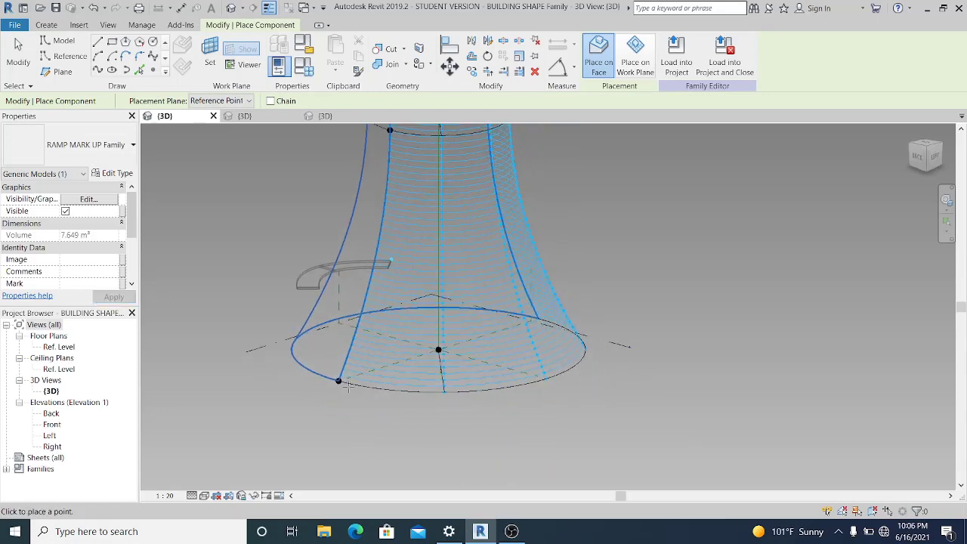
scroll(336, 382, up, 1)
scroll(388, 389, up, 1)
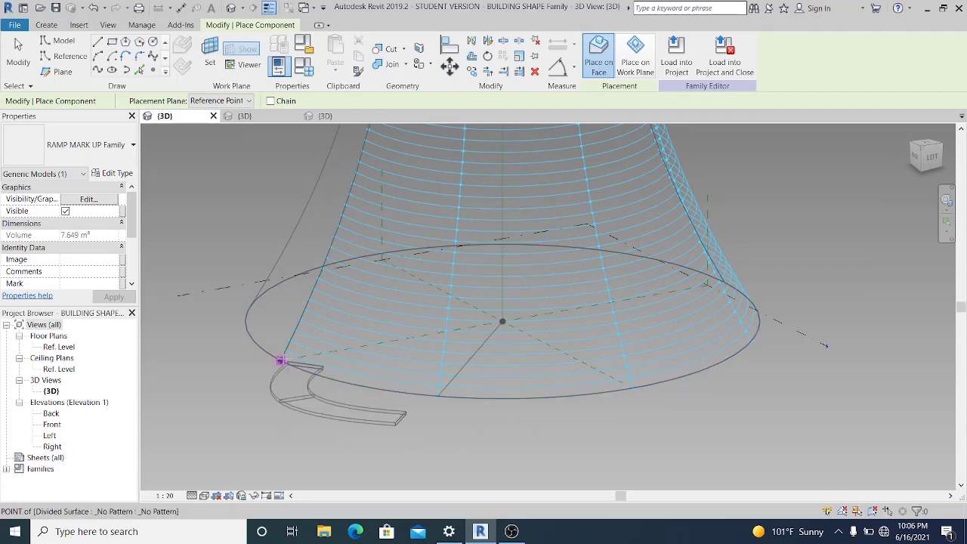
click(281, 360)
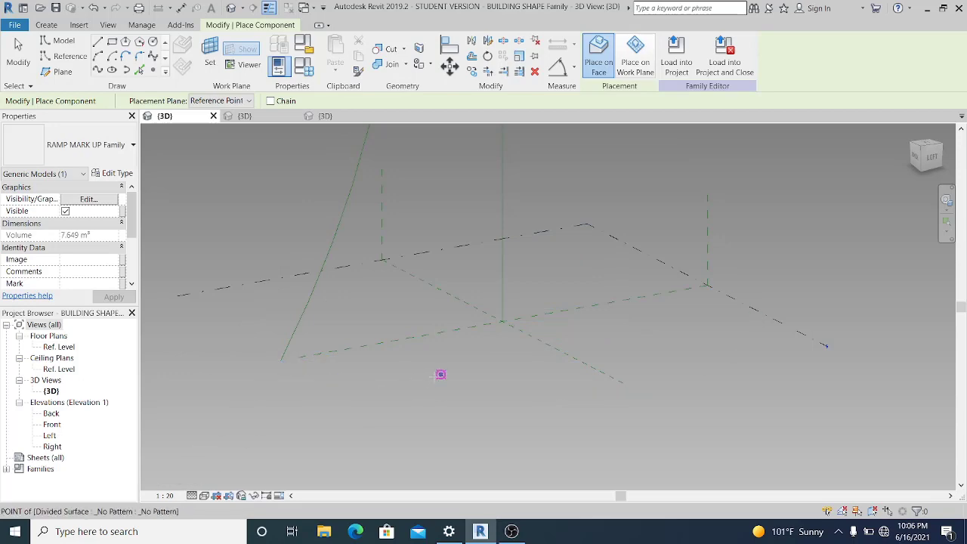
scroll(431, 385, up, 2)
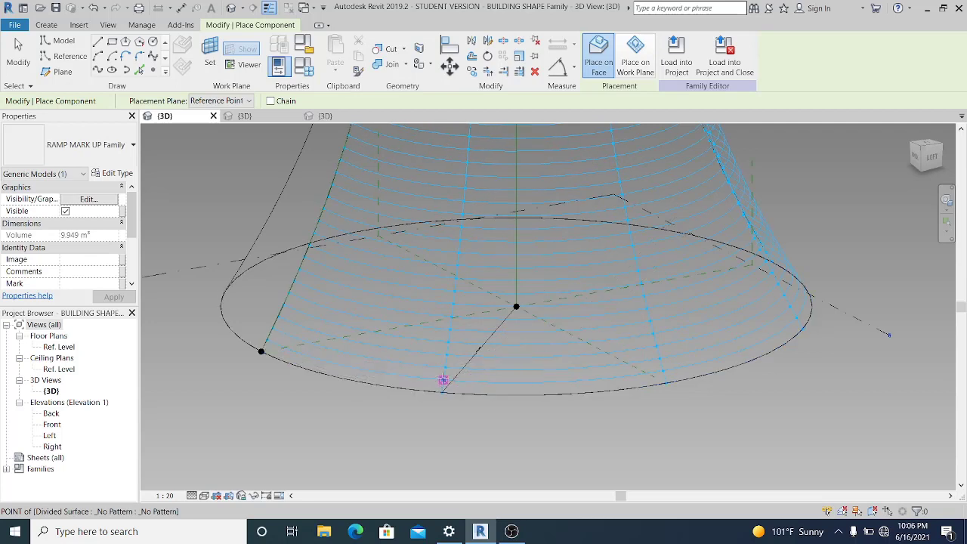
click(443, 380)
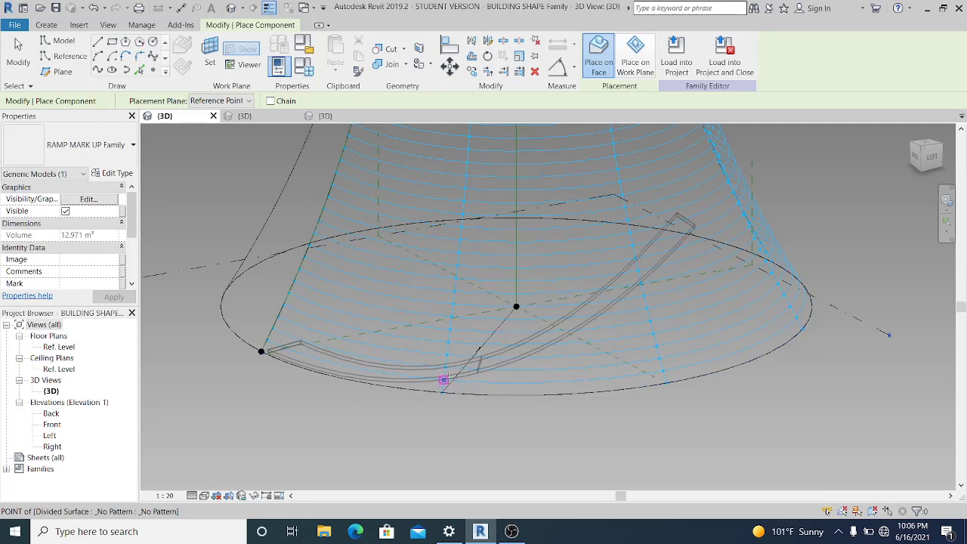
click(658, 358)
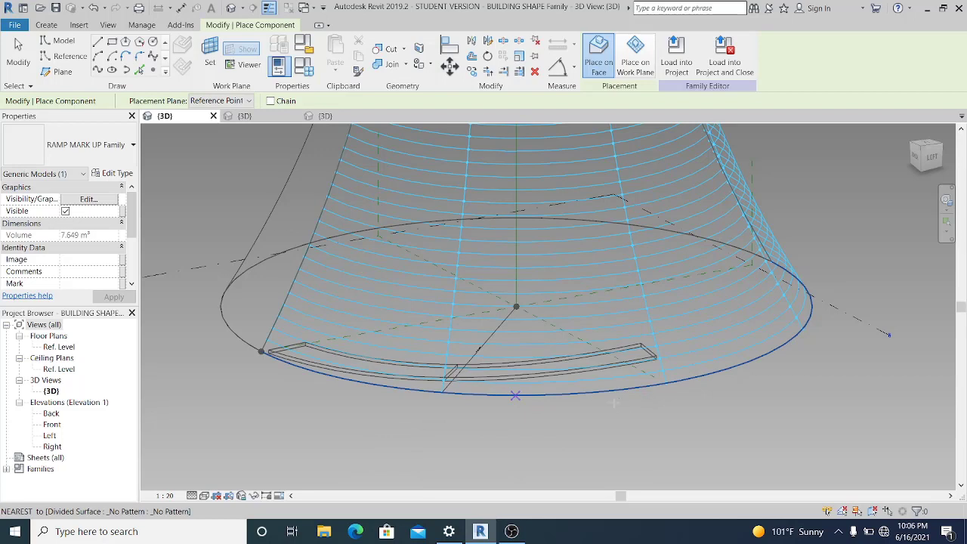
Place a second ramp from the first ramp's upper end through higher nodes on the next two vertical grid lines, ending component placement.
shift+middle_drag(613, 403, 599, 401)
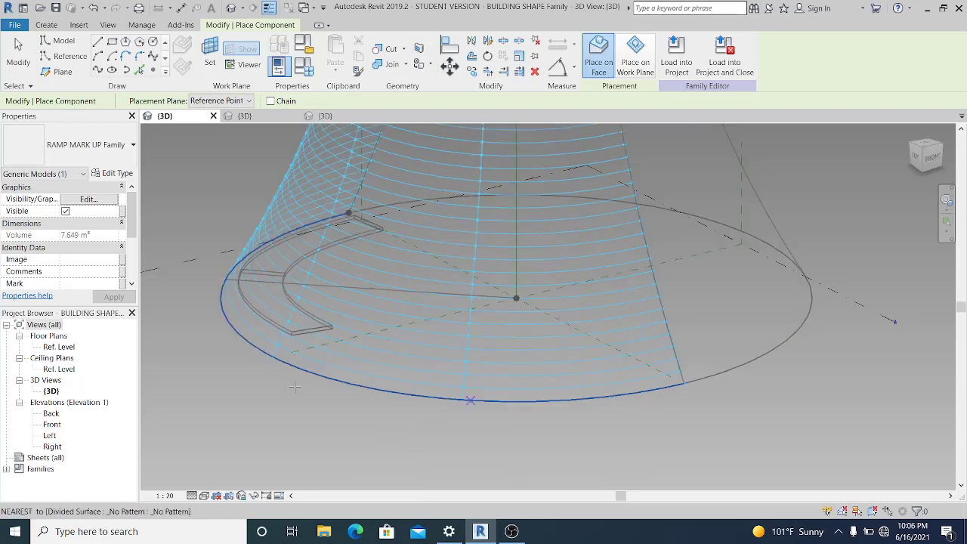
click(283, 333)
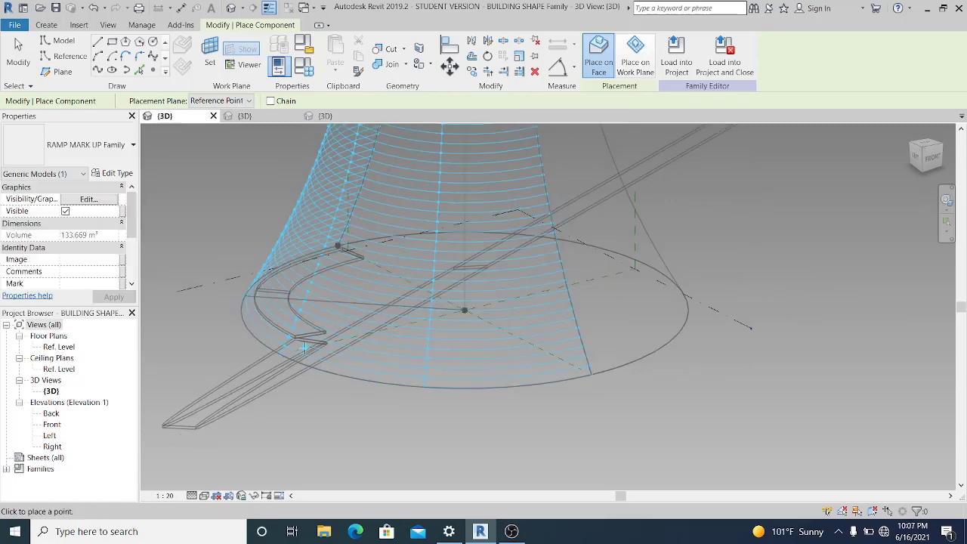
click(427, 358)
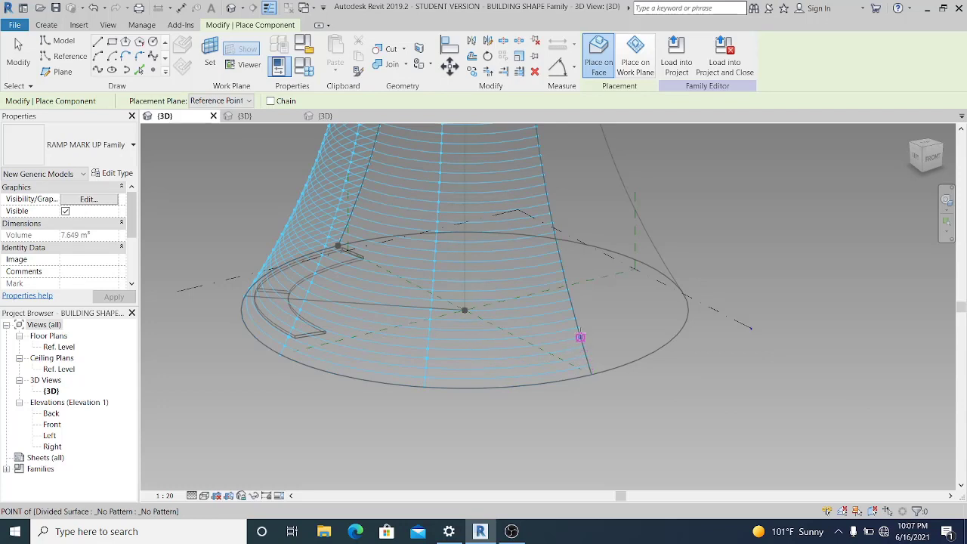
click(579, 337)
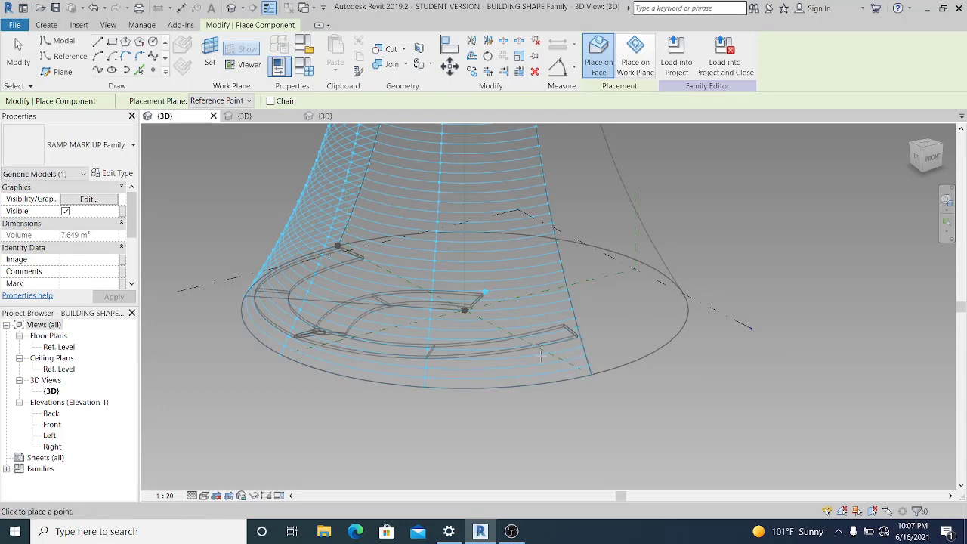
click(18, 53)
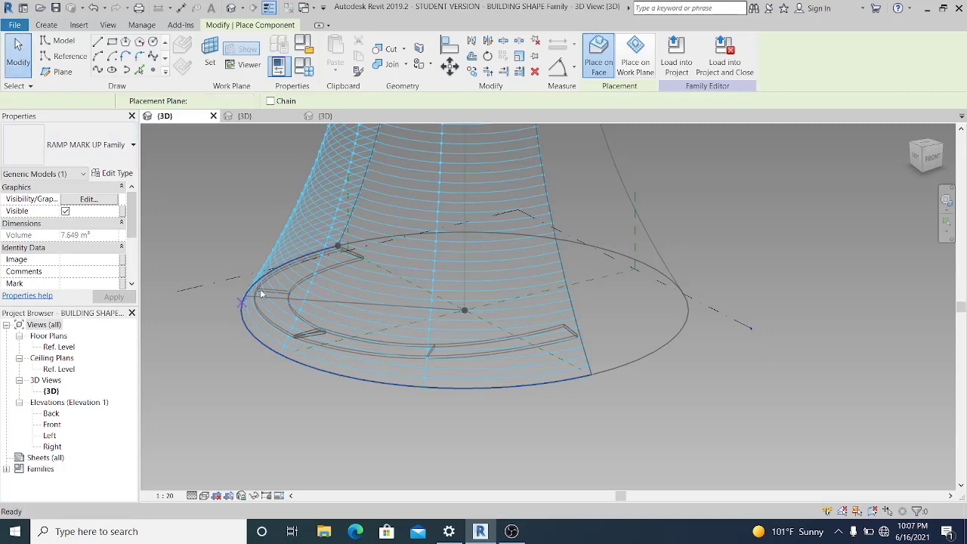
Display the model in the Realistic visual style and inspect the two placed ramps around the base.
shift+middle_drag(271, 384, 566, 353)
click(204, 495)
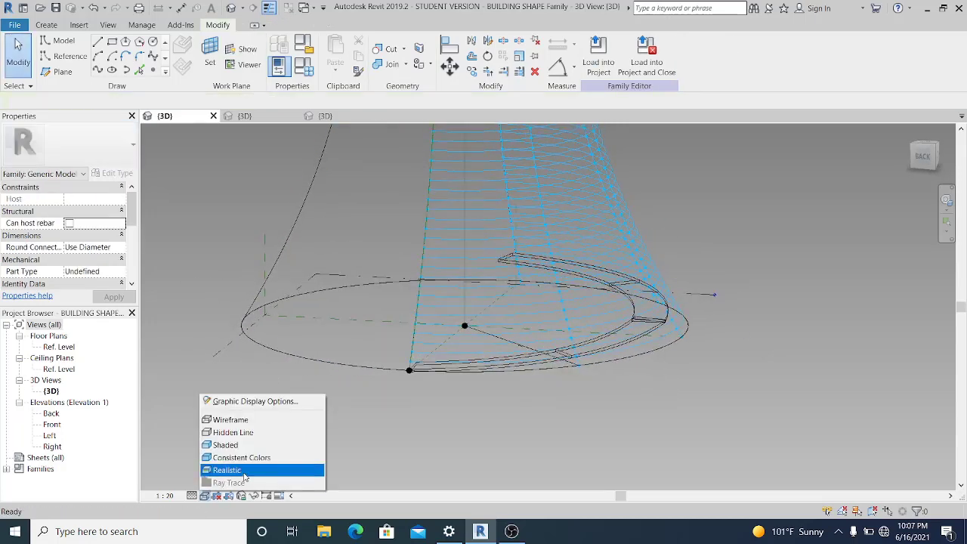
click(237, 469)
shift+middle_drag(634, 454, 648, 417)
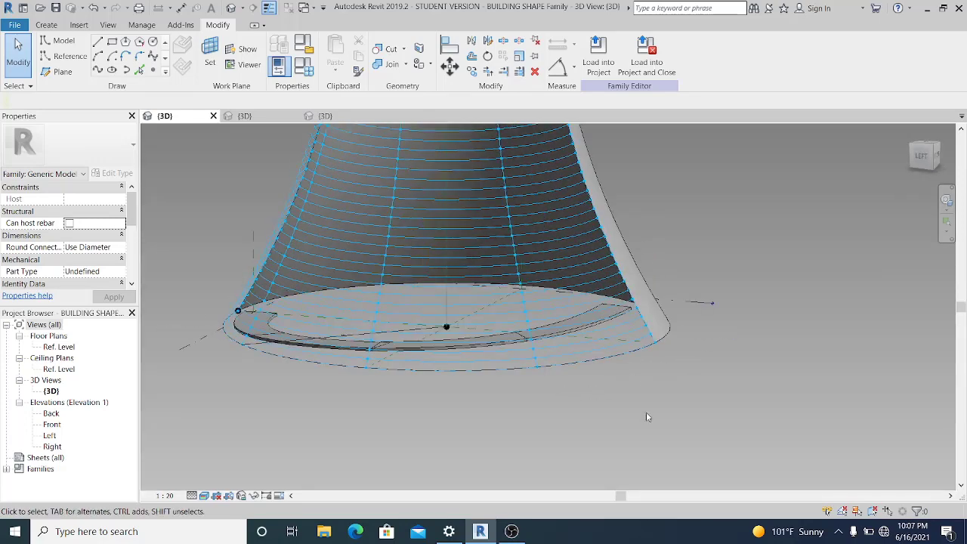
Hide the nodes of the divided surface that carries the two placed ramps.
click(577, 277)
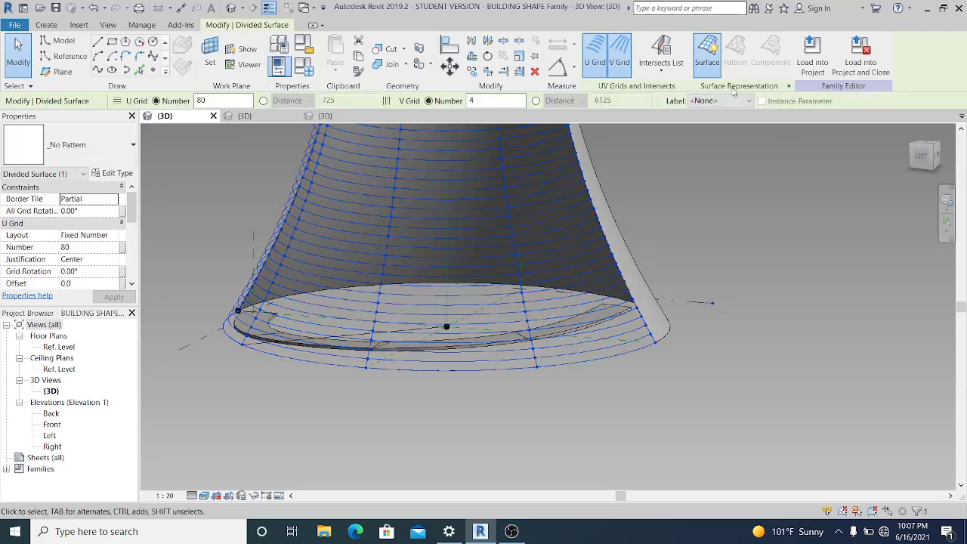
click(787, 86)
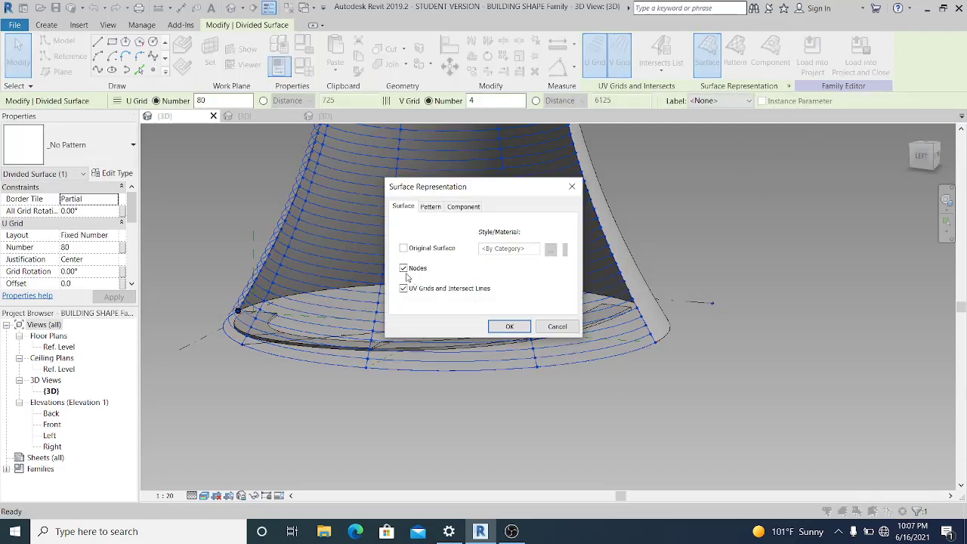
click(500, 330)
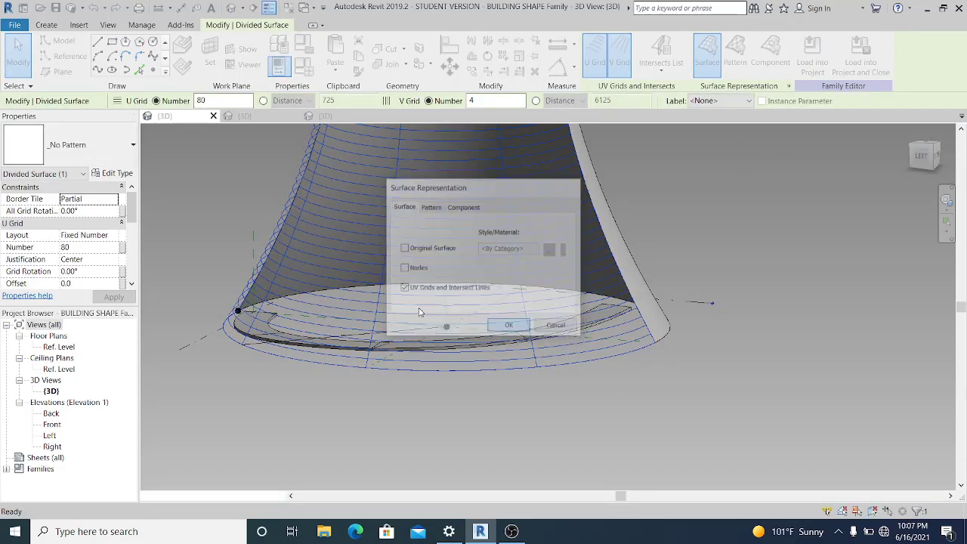
click(736, 419)
shift+middle_drag(737, 420, 631, 408)
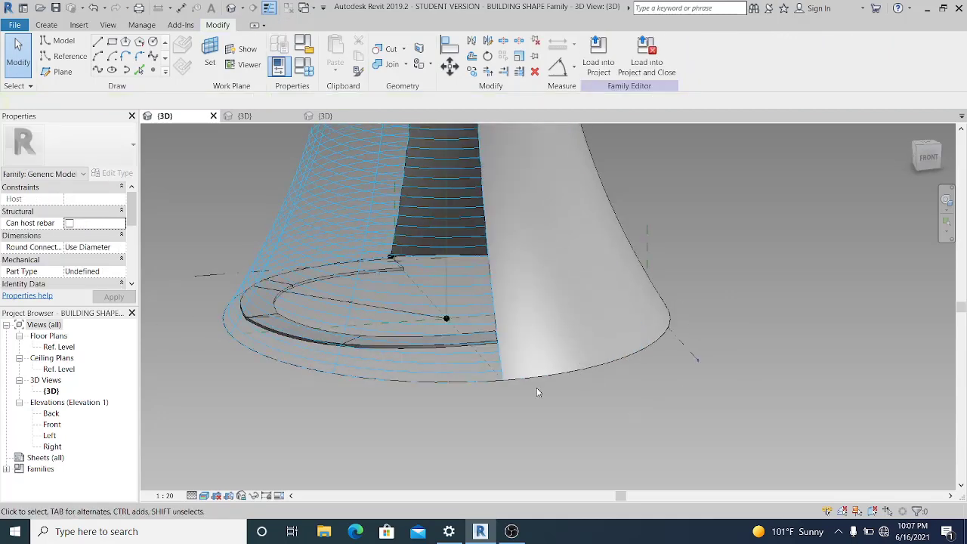
Return the view to Wireframe and divide the other half of the building surface with a U grid of 80 and V grid of 4.
click(204, 495)
click(226, 419)
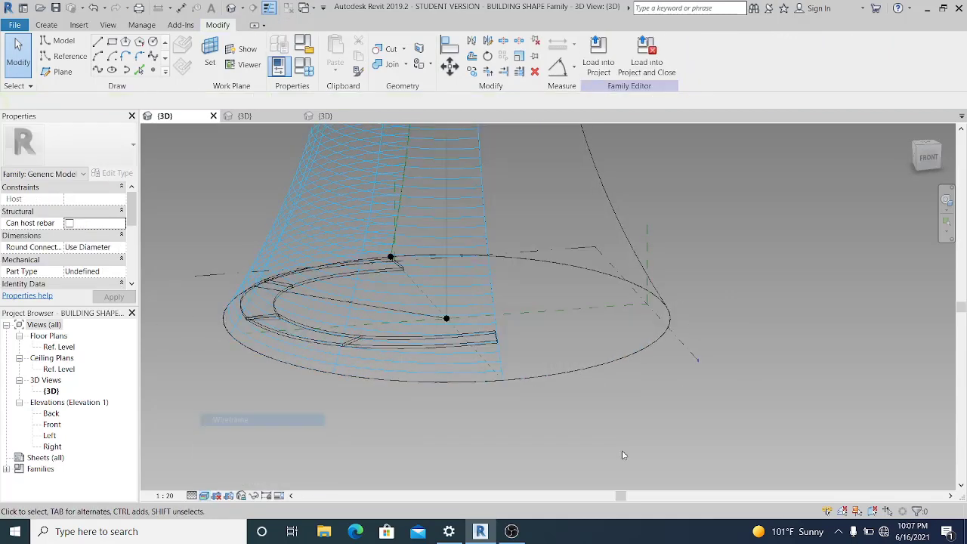
click(612, 215)
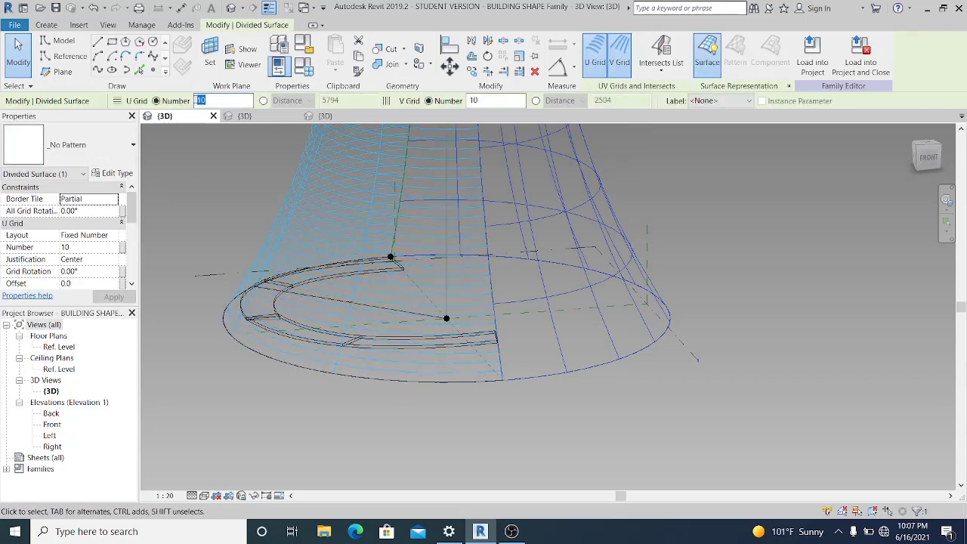
text(80)
key(Return)
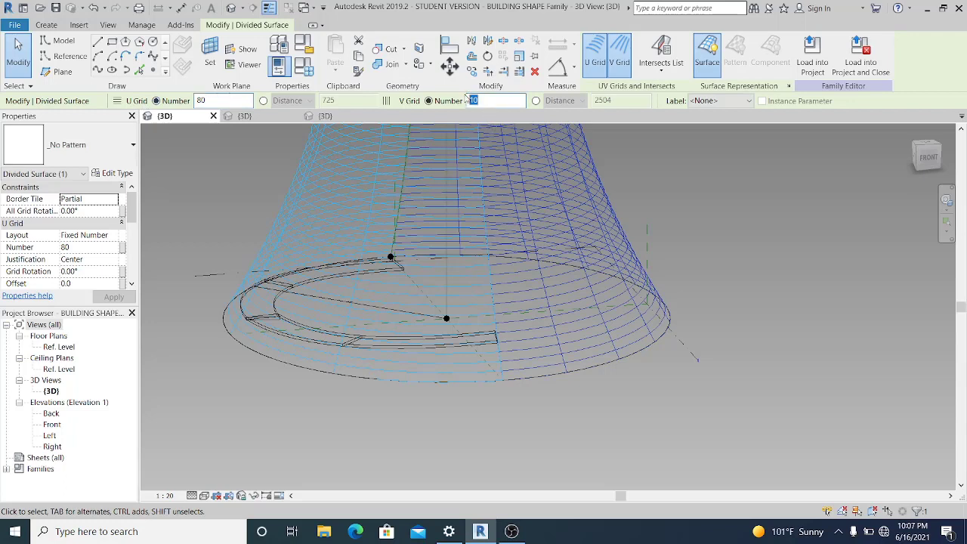
text(4)
key(Return)
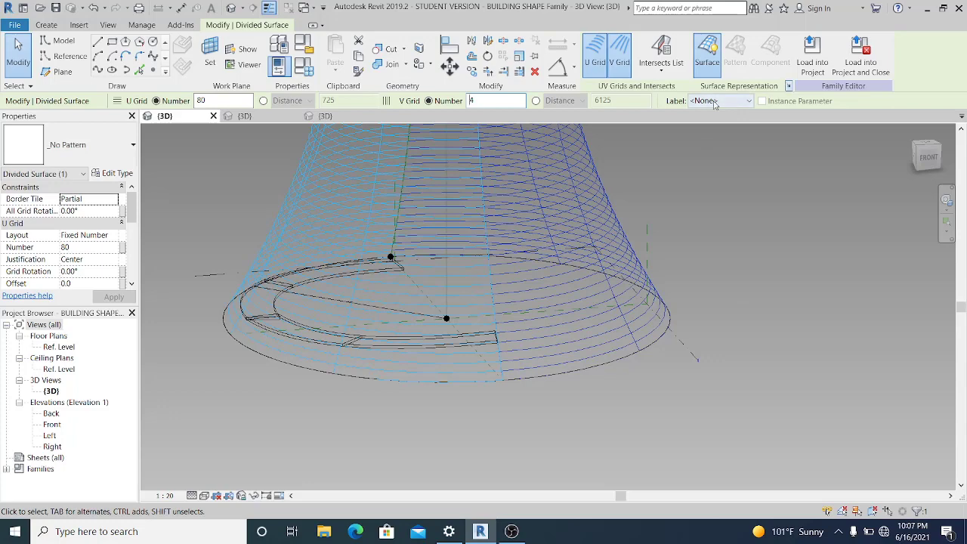
Show the nodes in the surface representation of the newly divided half of the building.
click(788, 86)
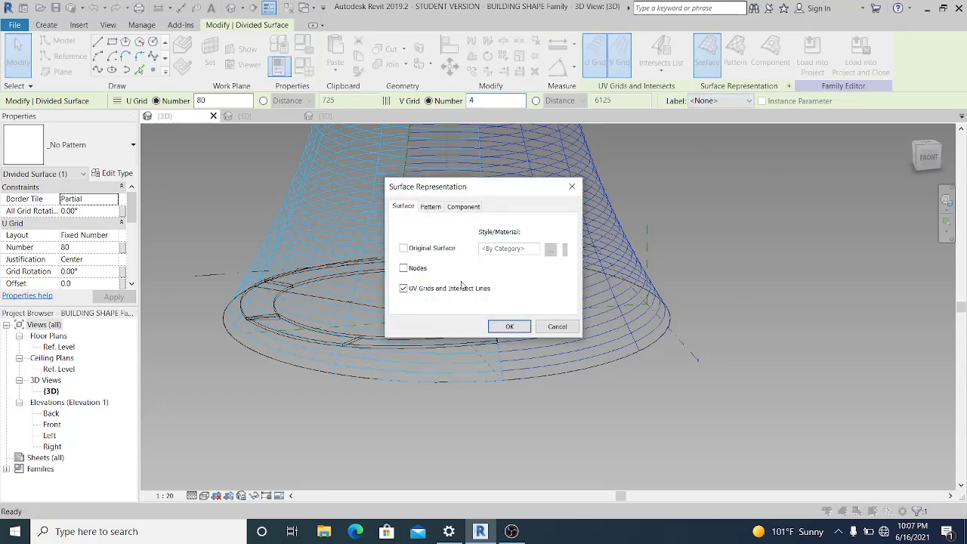
click(511, 327)
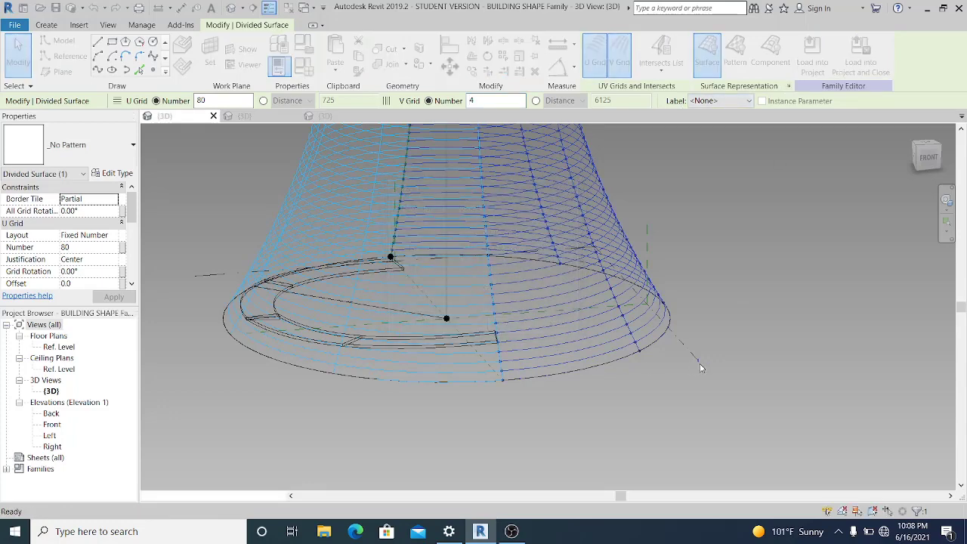
click(766, 378)
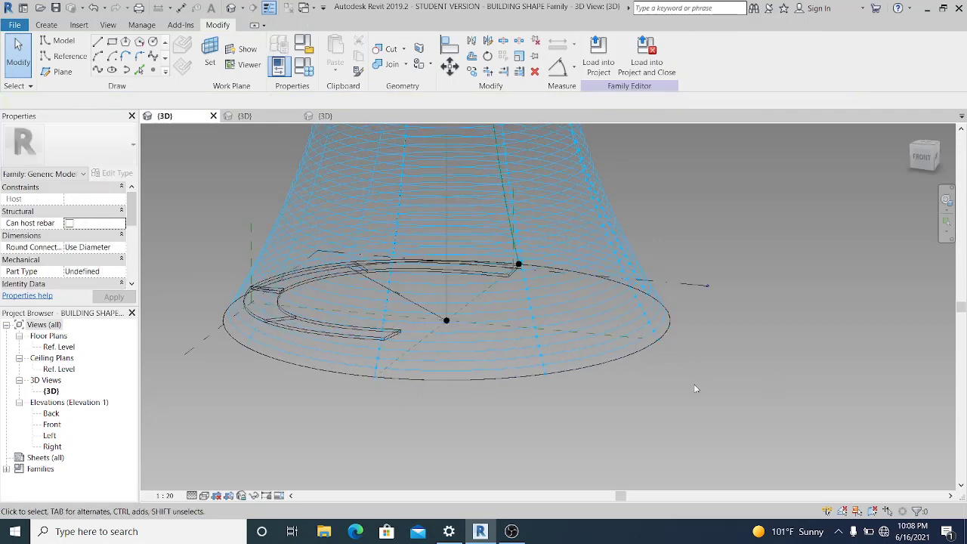
Place a third ramp from the second ramp's upper end through two rising nodes on the newly divided half, ending component placement.
middle_drag(681, 392, 684, 417)
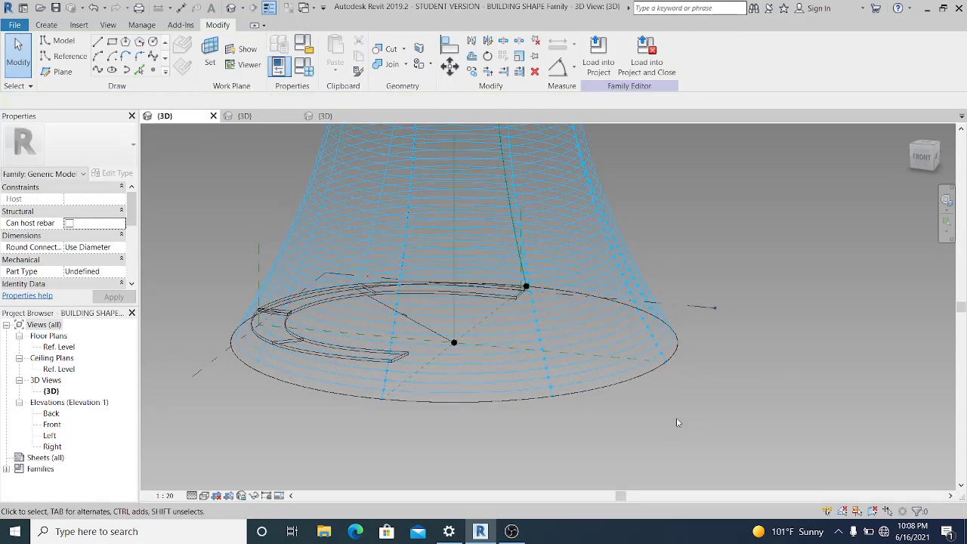
scroll(678, 422, down, 6)
scroll(480, 461, up, 5)
scroll(612, 452, up, 1)
middle_drag(613, 452, 530, 445)
scroll(546, 444, up, 1)
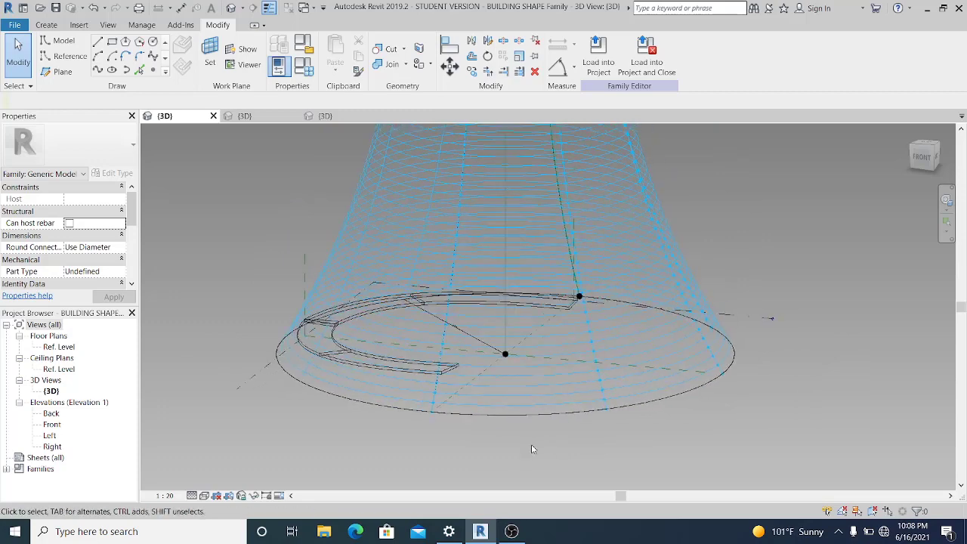
click(56, 26)
click(339, 60)
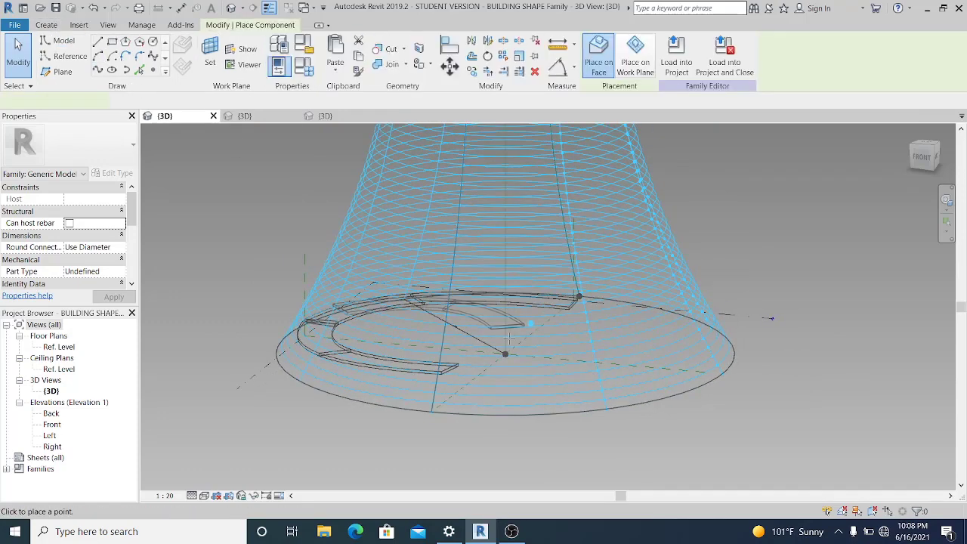
scroll(478, 380, up, 3)
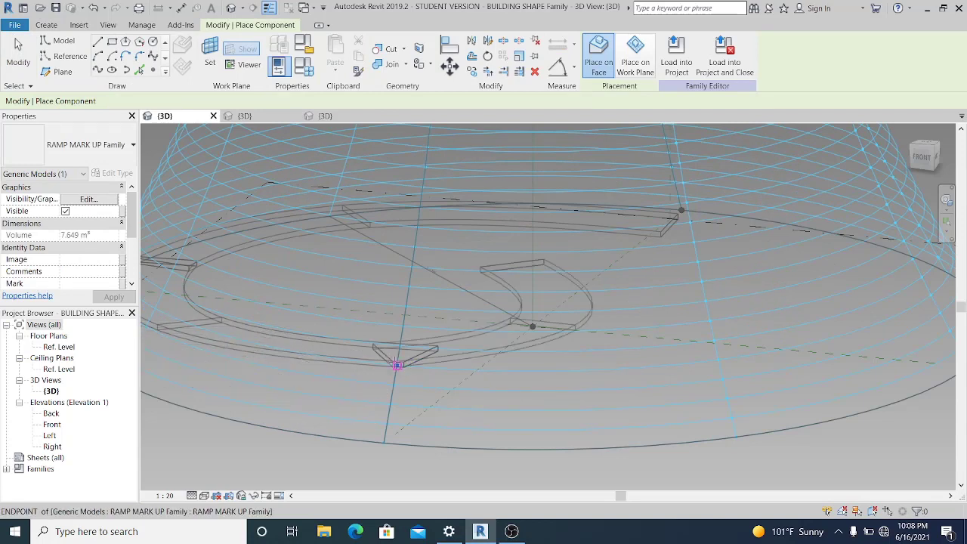
click(395, 363)
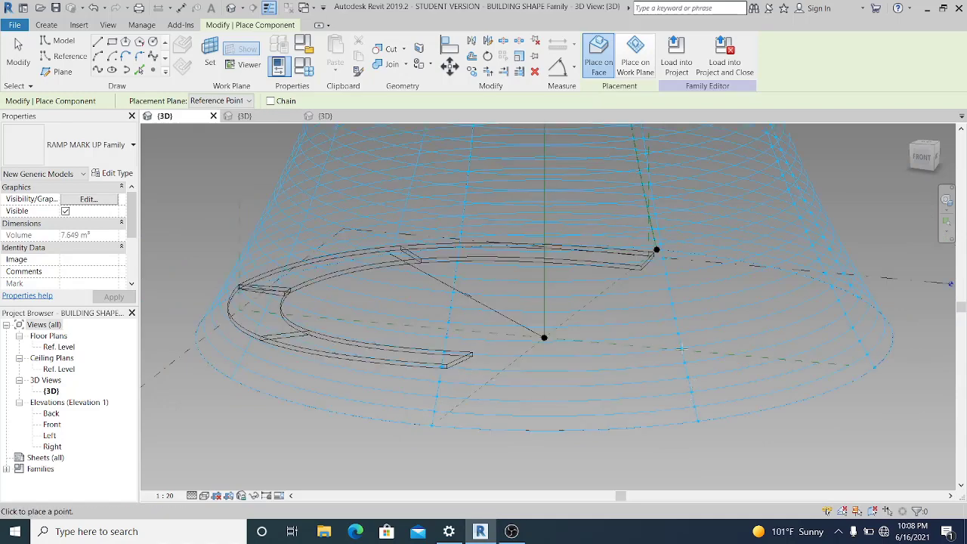
middle_drag(680, 347, 571, 346)
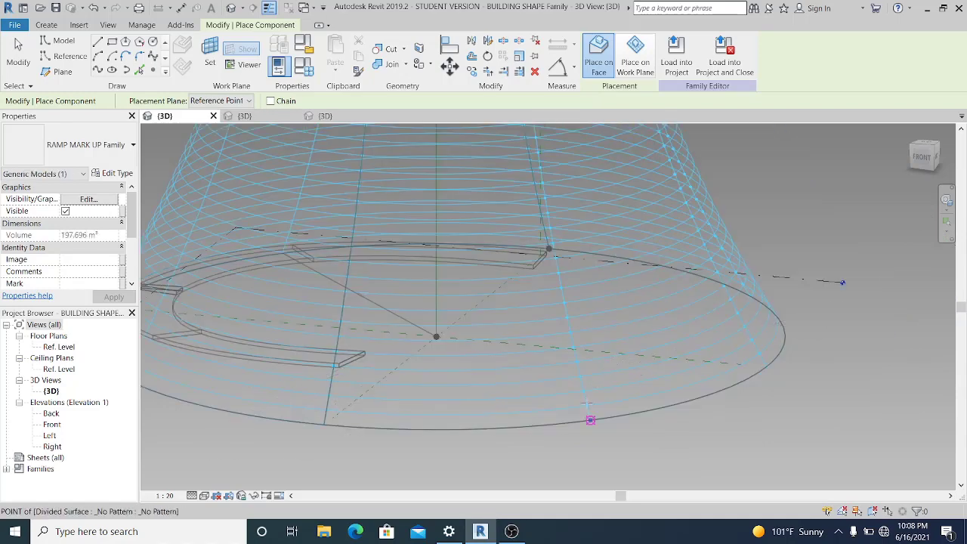
click(572, 347)
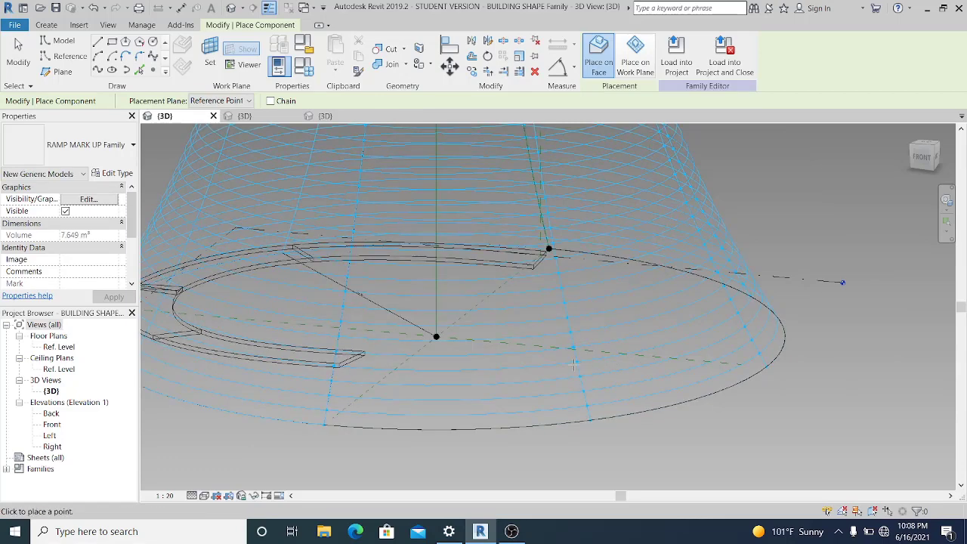
shift+middle_drag(574, 352, 588, 429)
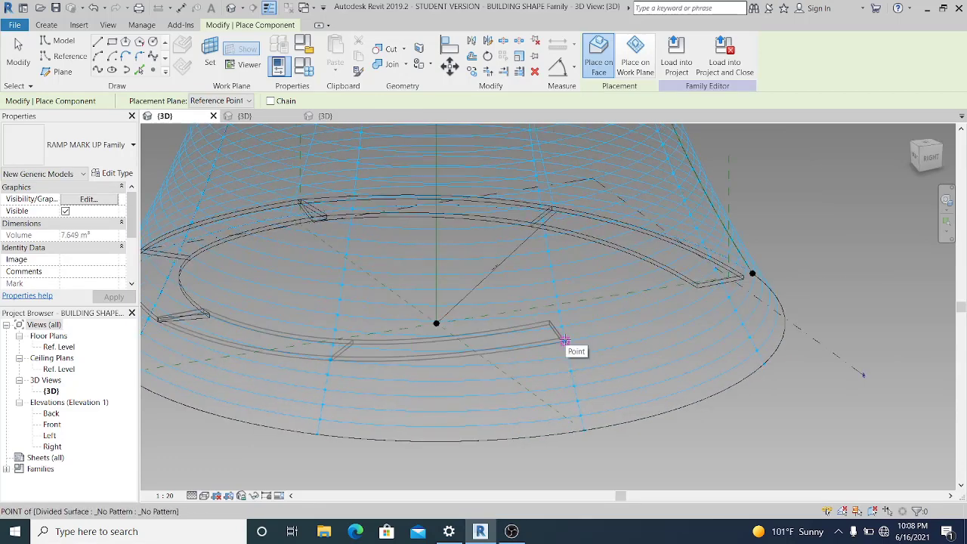
click(566, 340)
scroll(559, 362, down, 1)
click(17, 58)
Place a fourth ramp from the third ramp's upper end through two rising nodes on the newly divided half, ending component placement.
scroll(528, 378, up, 1)
shift+middle_drag(464, 423, 449, 353)
scroll(555, 389, down, 2)
scroll(470, 389, up, 1)
scroll(449, 353, up, 1)
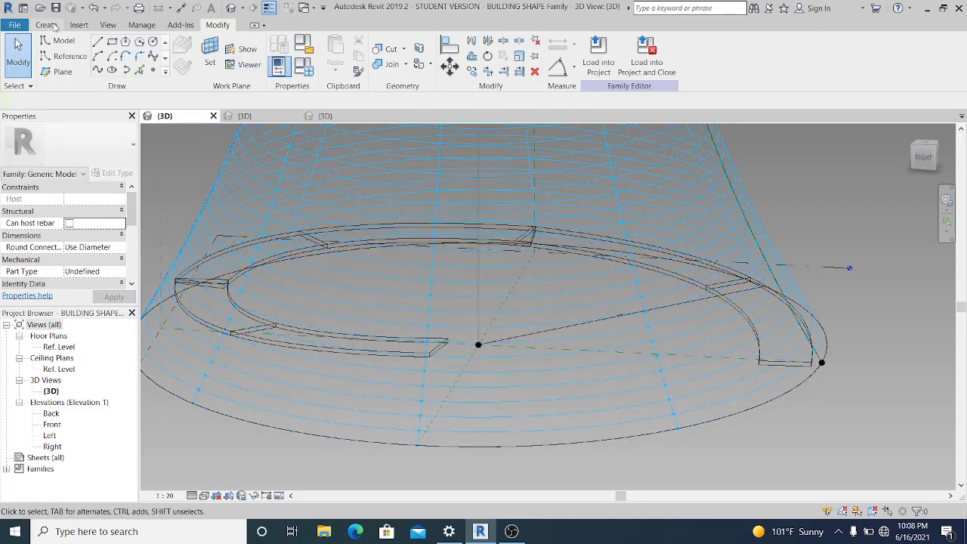
click(46, 25)
click(411, 49)
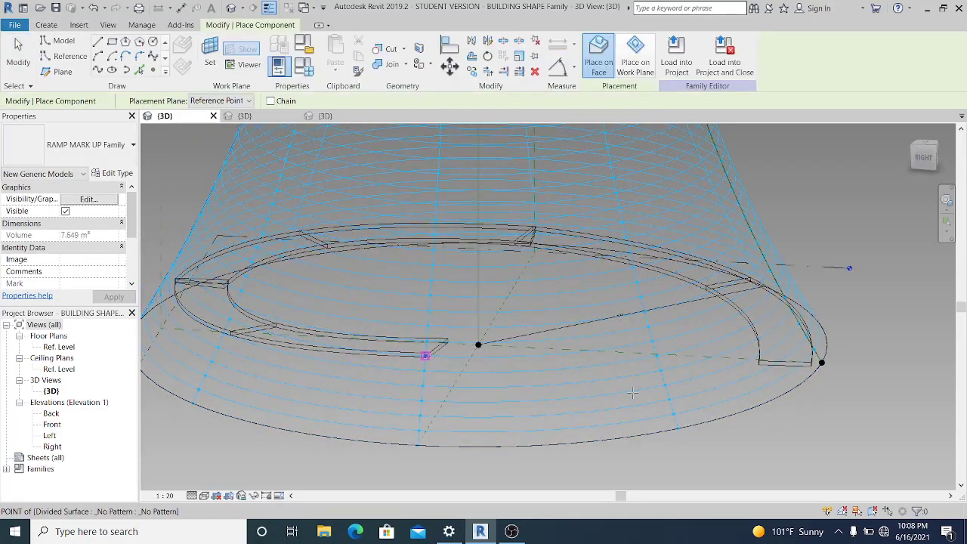
click(648, 325)
shift+middle_drag(621, 367, 593, 364)
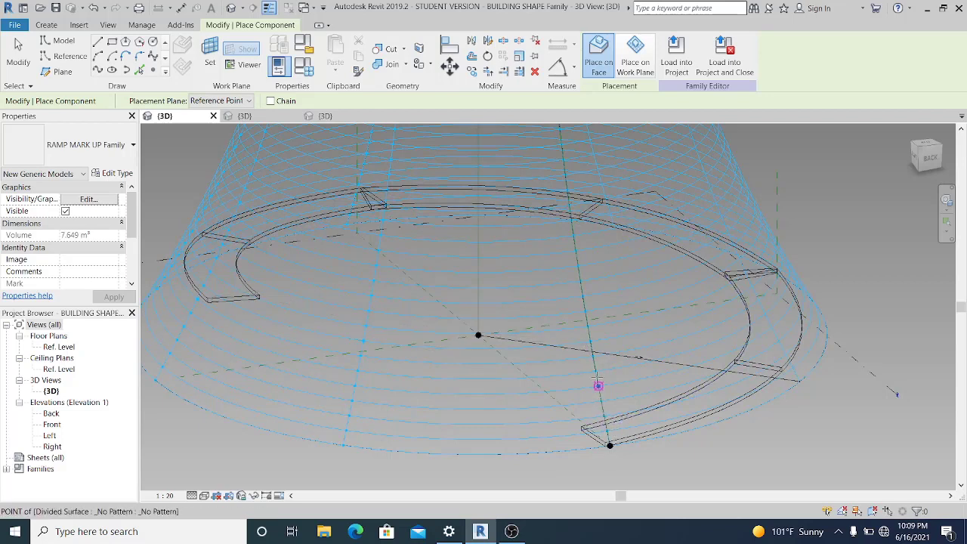
click(587, 326)
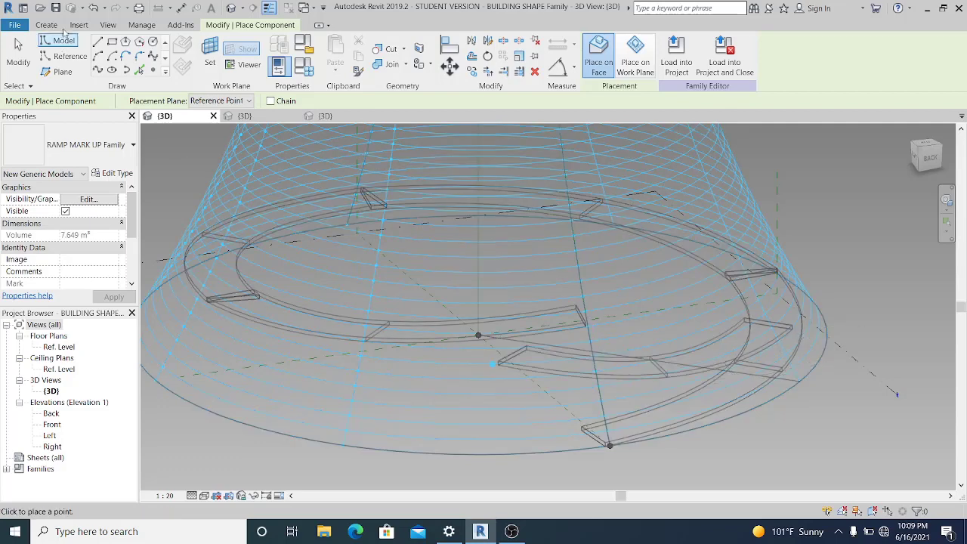
click(19, 56)
Switch the view to the Realistic visual style and check the ramps around the building base.
scroll(490, 263, down, 4)
click(660, 359)
mouse_move(662, 357)
shift+middle_down()
mouse_move(712, 325)
mouse_move(641, 297)
mouse_move(676, 364)
shift+middle_up()
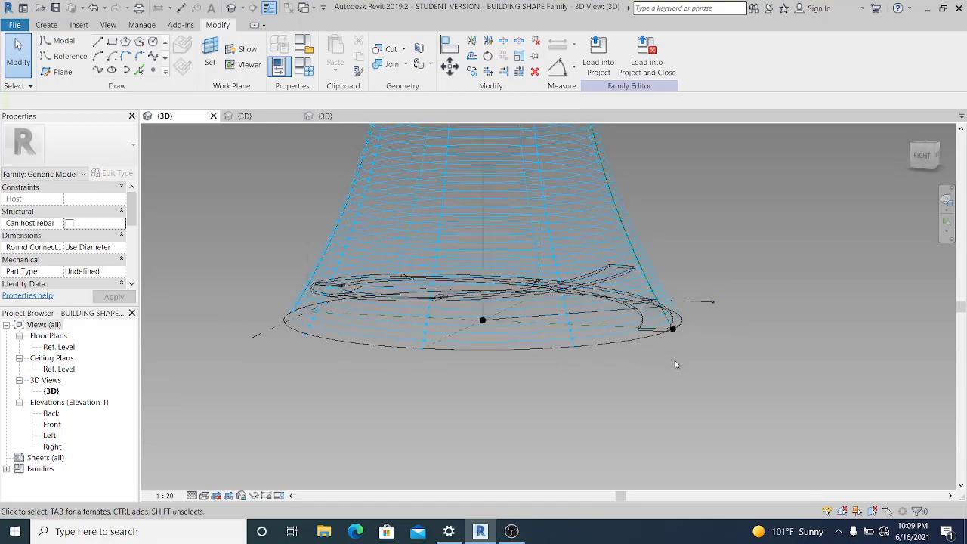
click(204, 496)
click(234, 470)
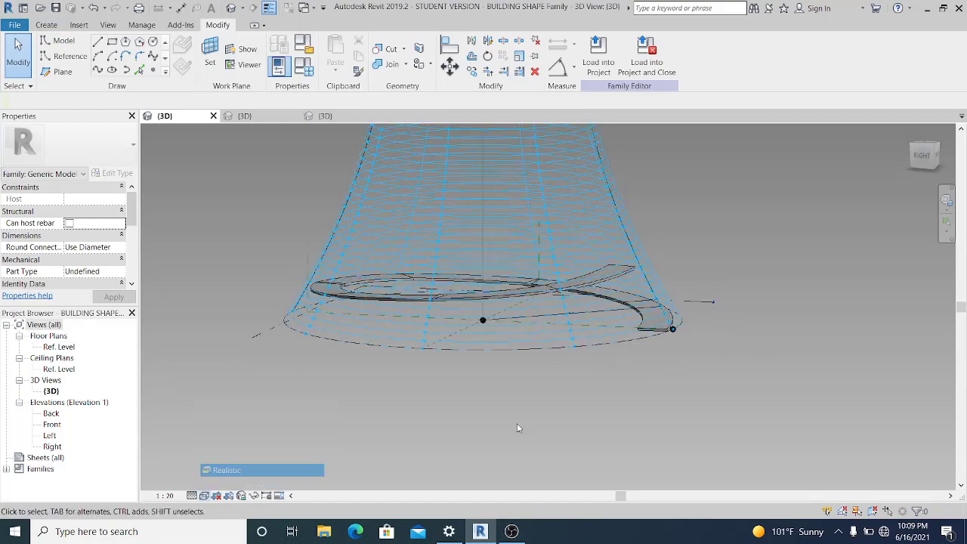
mouse_move(444, 415)
shift+middle_down()
mouse_move(597, 444)
mouse_move(733, 382)
mouse_move(625, 410)
mouse_move(536, 412)
mouse_move(446, 431)
shift+middle_up()
scroll(519, 417, up, 5)
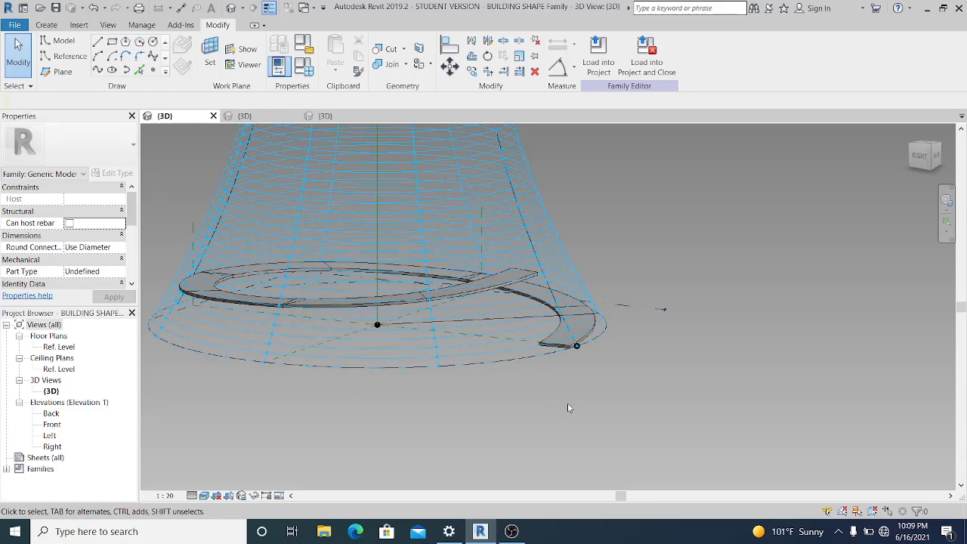
shift+middle_drag(567, 403, 389, 408)
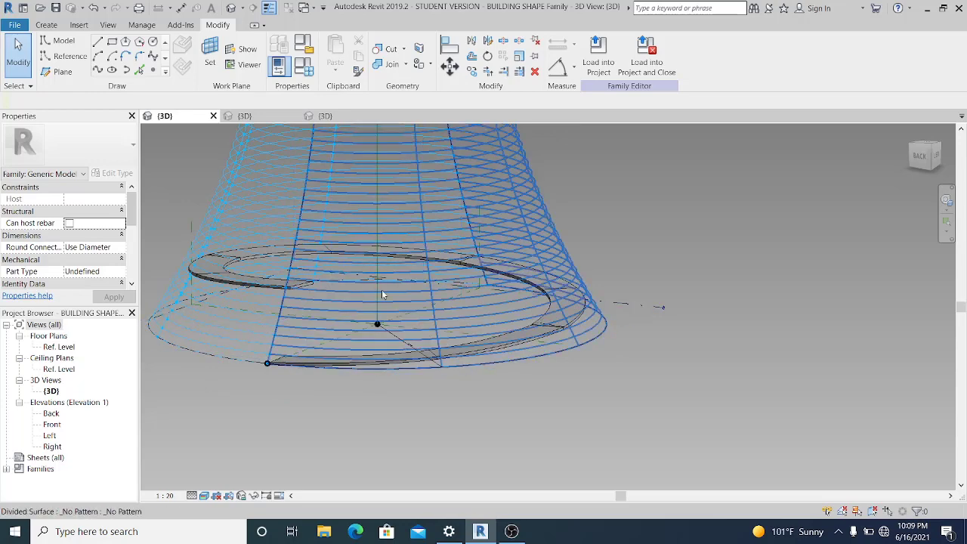
middle_drag(382, 294, 439, 332)
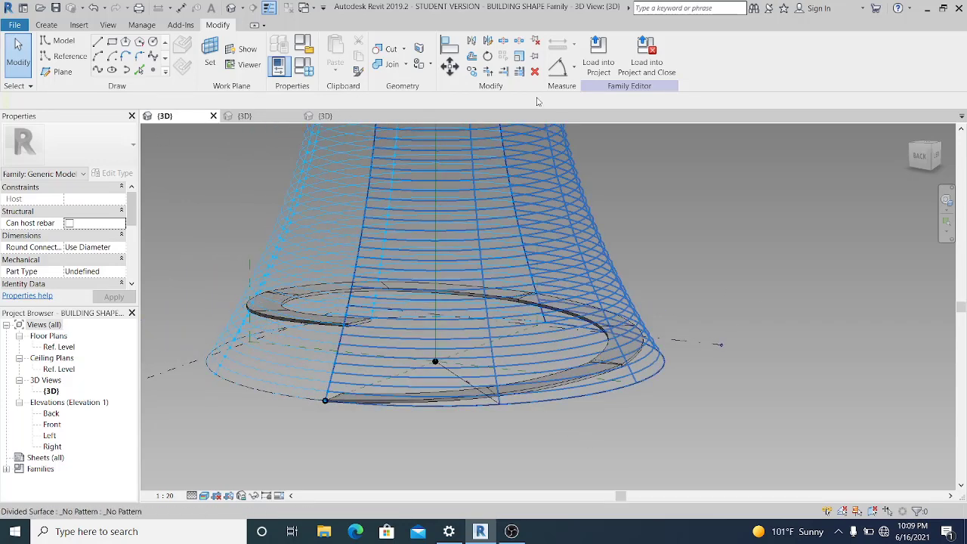
click(632, 362)
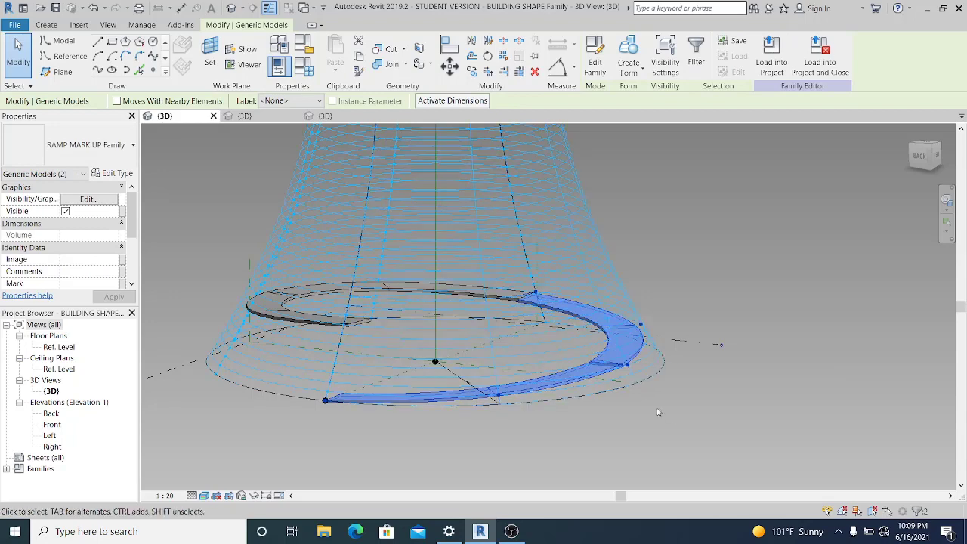
middle_drag(668, 422, 617, 404)
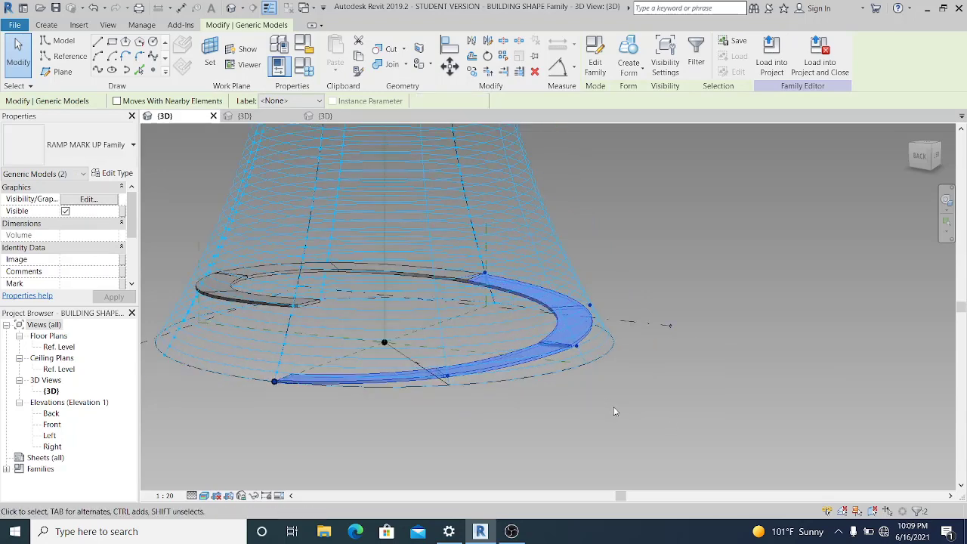
click(614, 409)
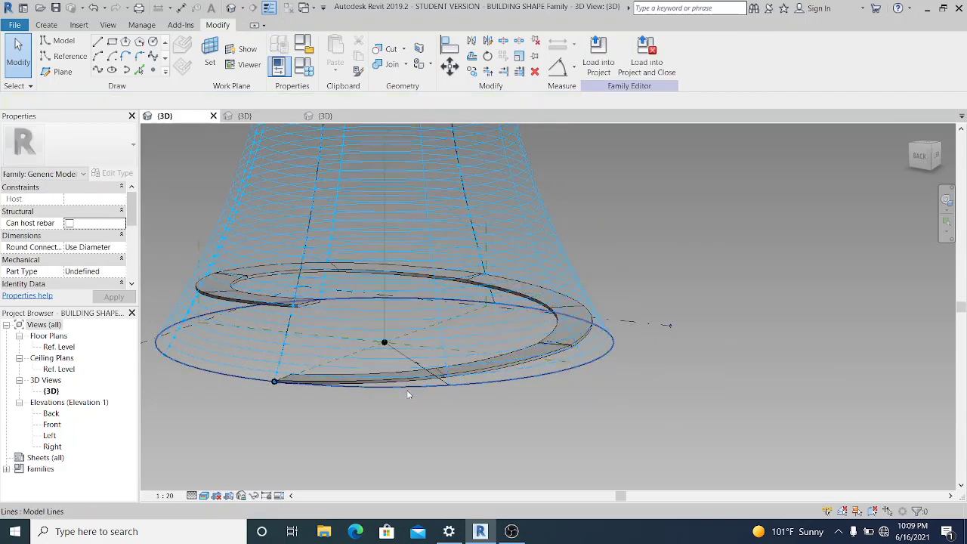
Place a fifth ramp above the first one, starting from the node just below the fourth ramp's upper end through two further nodes.
middle_drag(410, 393, 571, 444)
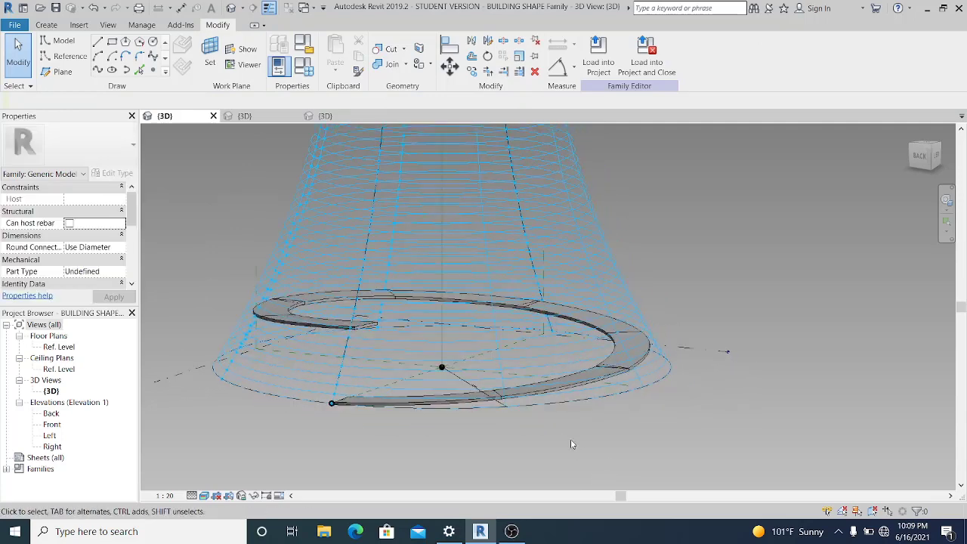
click(44, 25)
click(334, 51)
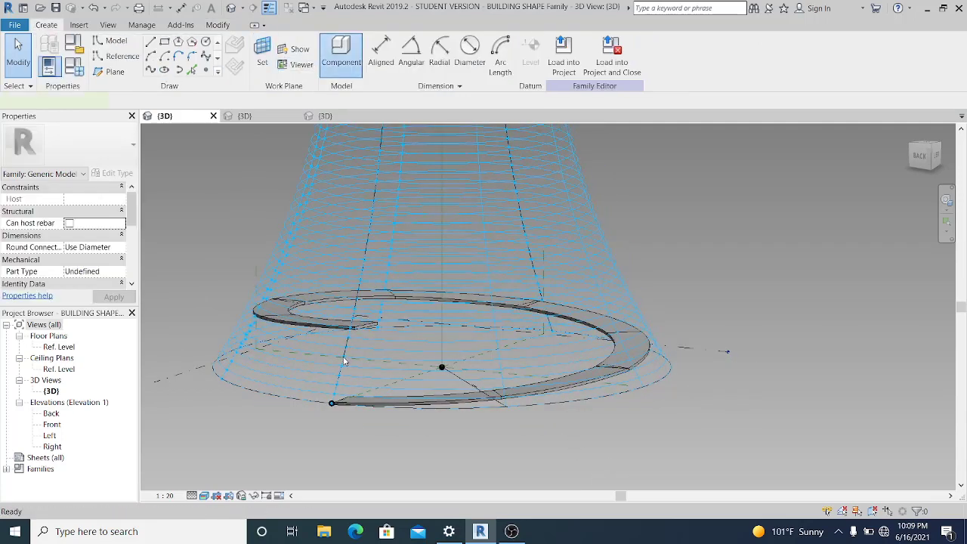
scroll(349, 355, up, 2)
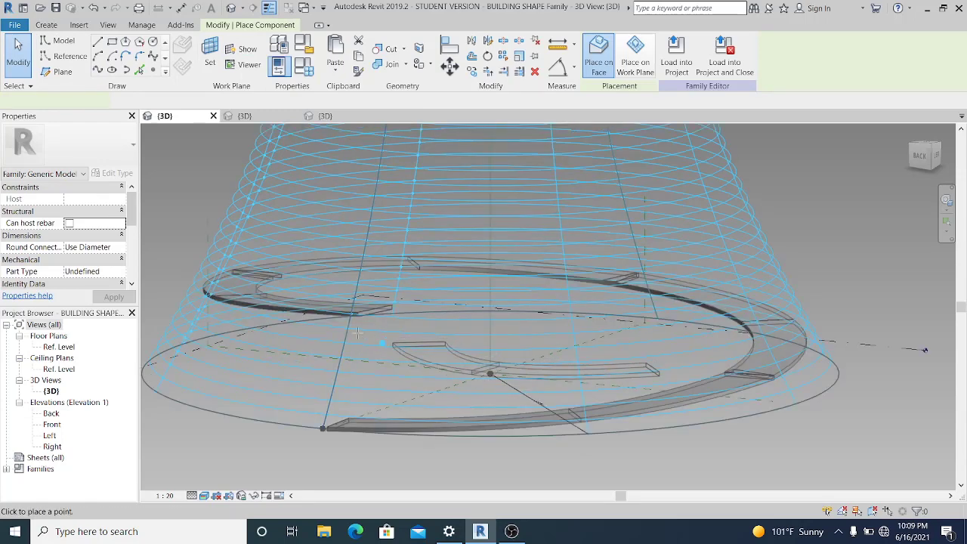
click(347, 328)
scroll(347, 328, down, 1)
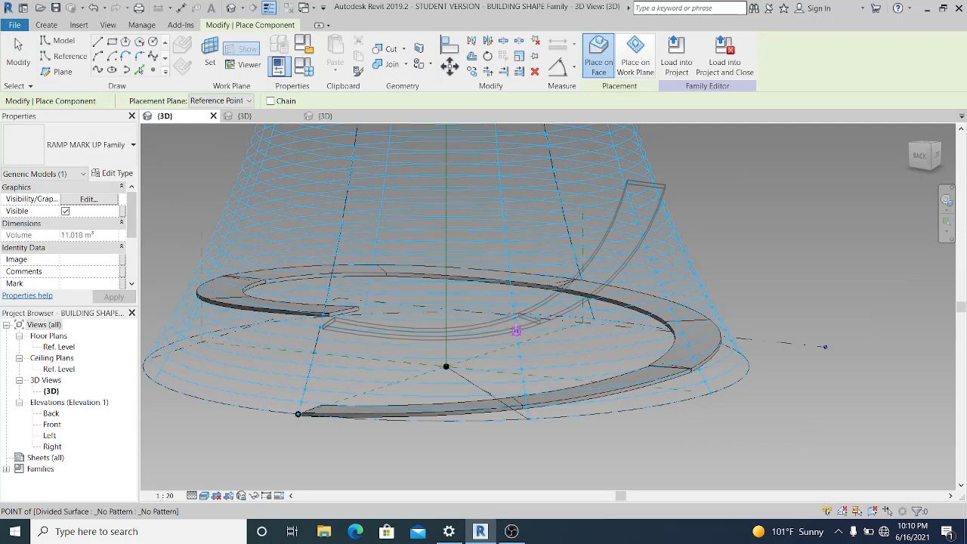
click(516, 331)
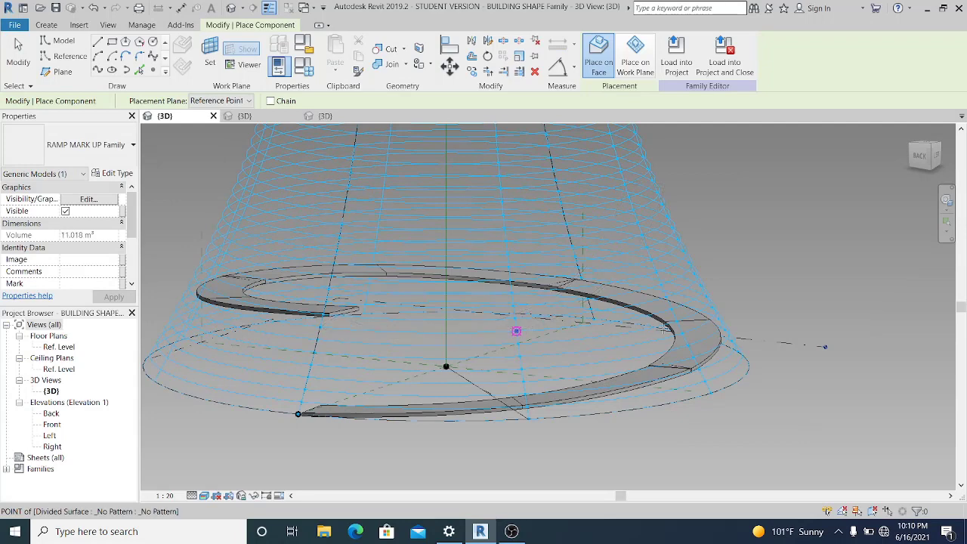
click(670, 308)
key(Escape)
shift+middle_drag(360, 231, 766, 392)
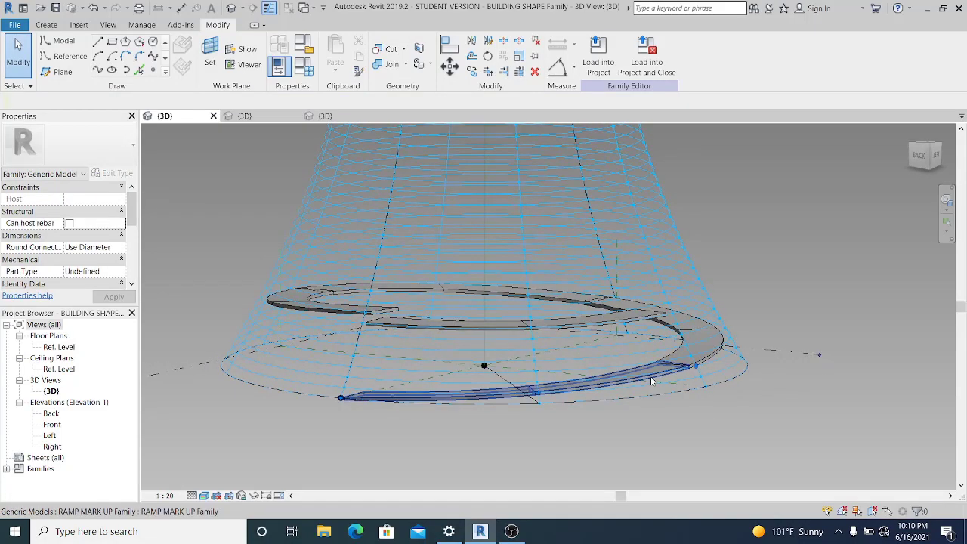
Repeat the first, second and fifth ramps together along the divided surface, and delete the repeater made from the fifth ramp.
scroll(652, 381, up, 3)
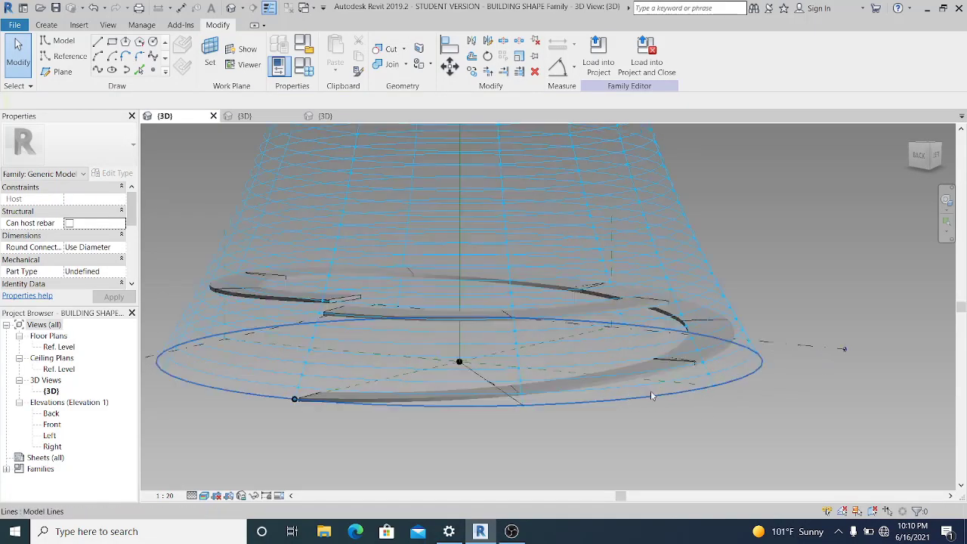
click(707, 367)
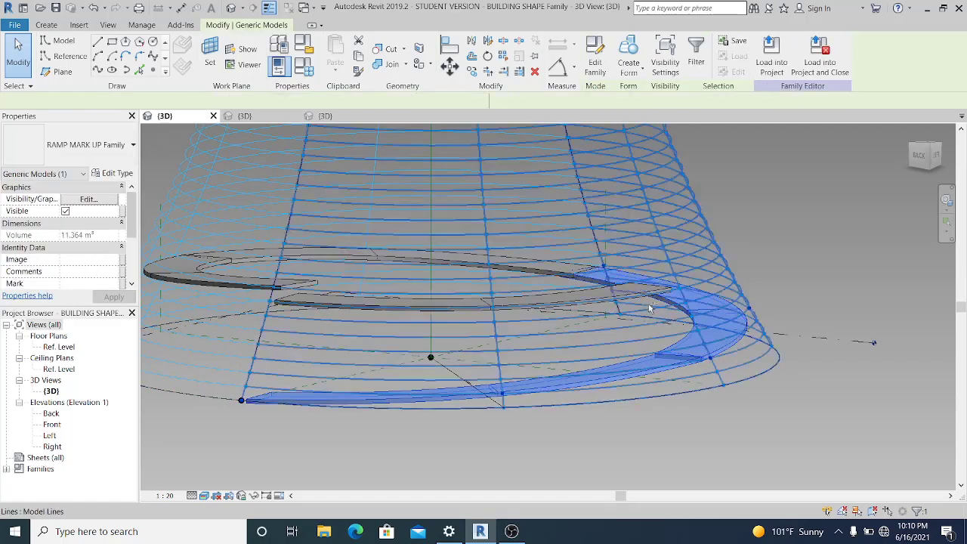
ctrl+click(582, 305)
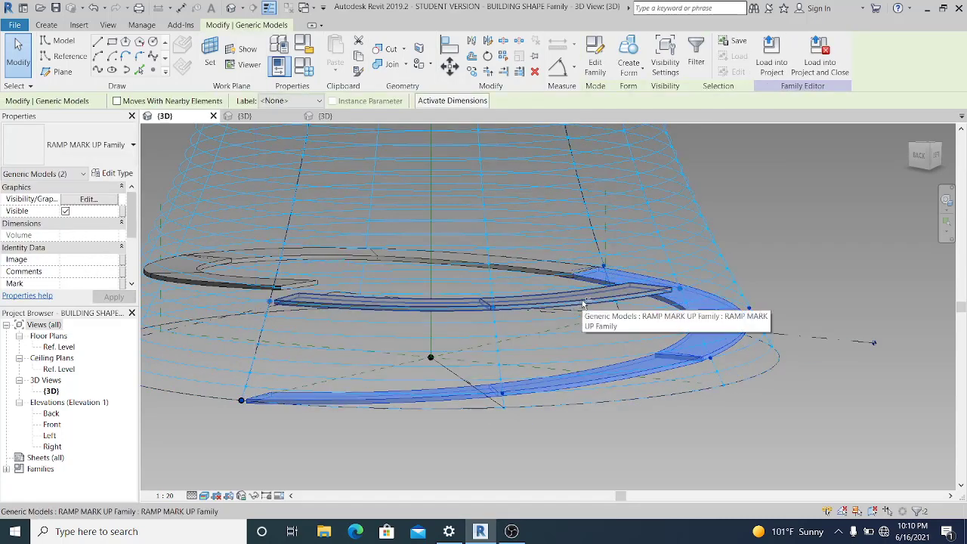
ctrl+click(586, 298)
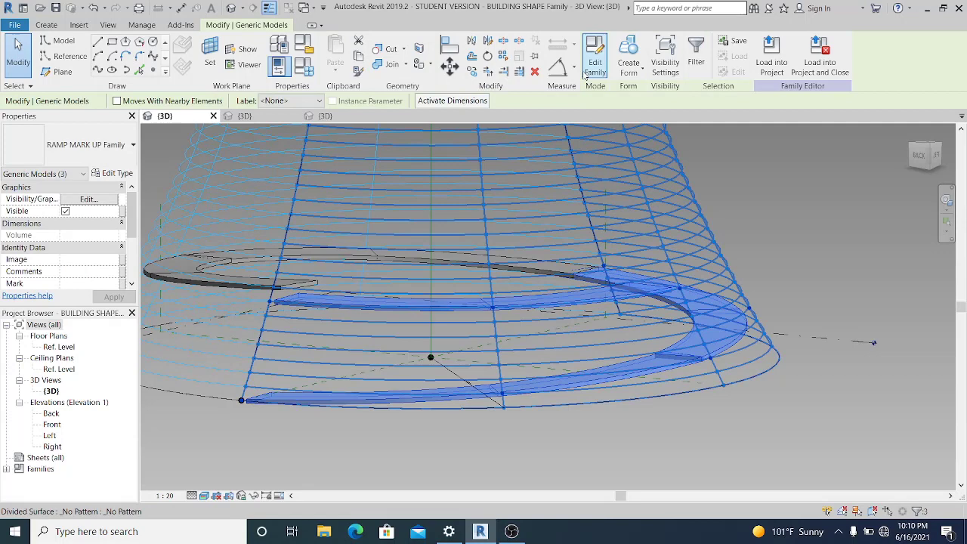
click(502, 59)
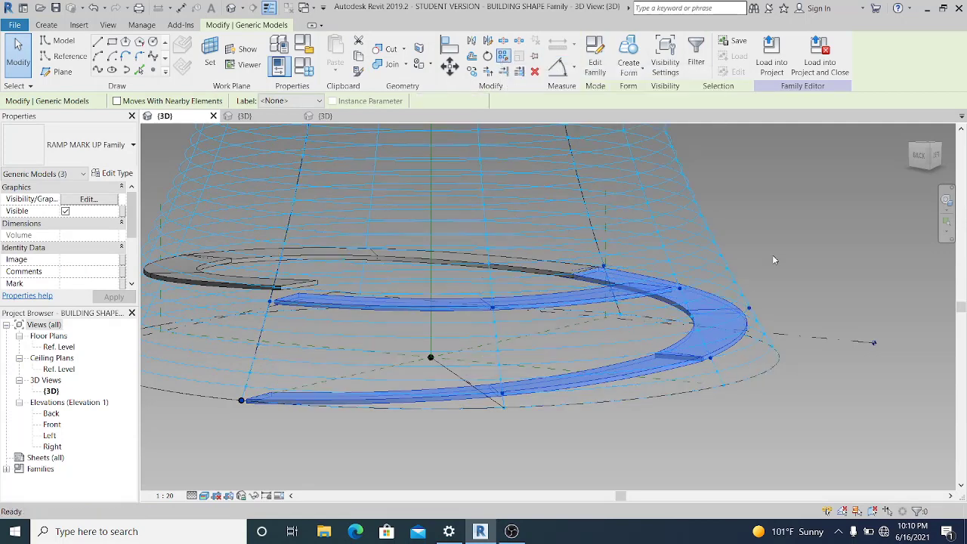
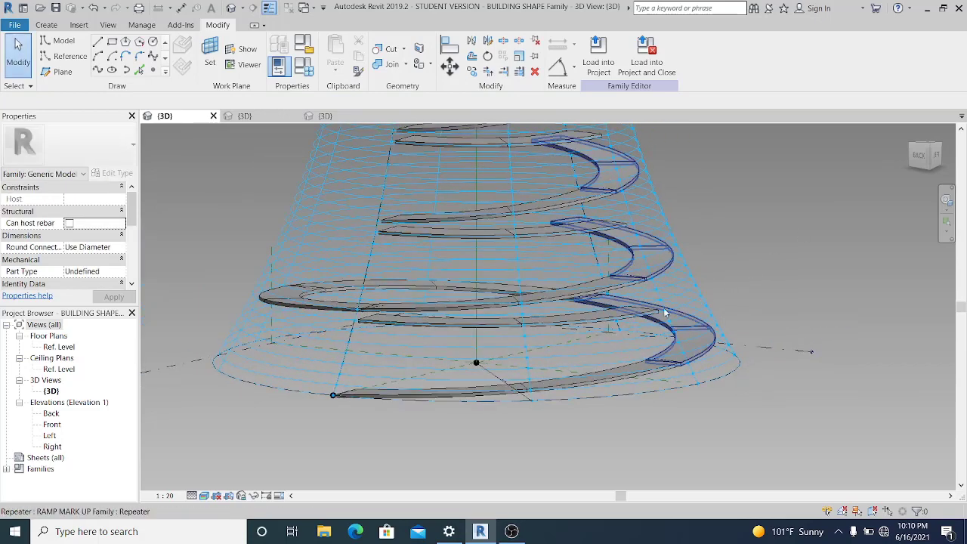
click(623, 323)
key(Escape)
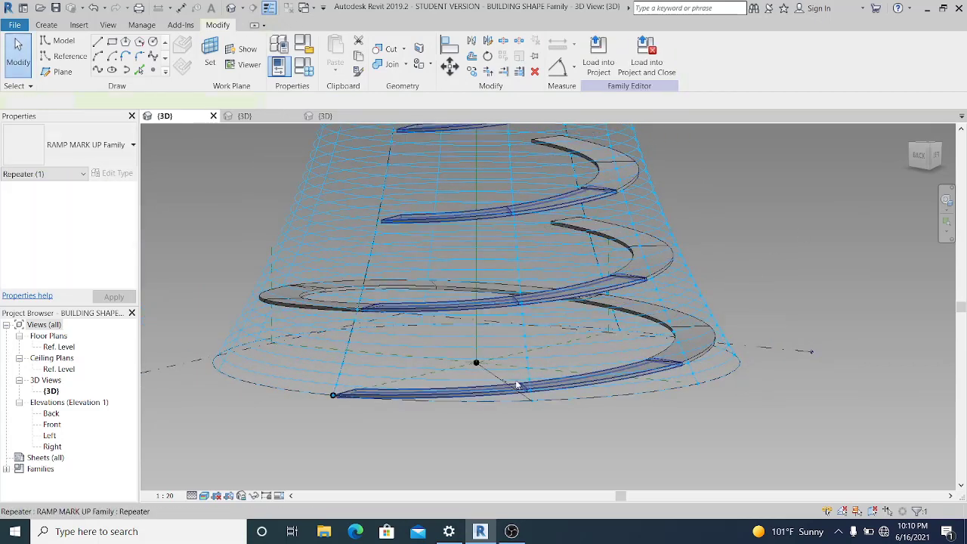
Examine the repeated ramps over the tower's full height and around its base from several sides.
scroll(484, 421, down, 4)
shift+middle_drag(696, 328, 712, 343)
scroll(539, 337, up, 2)
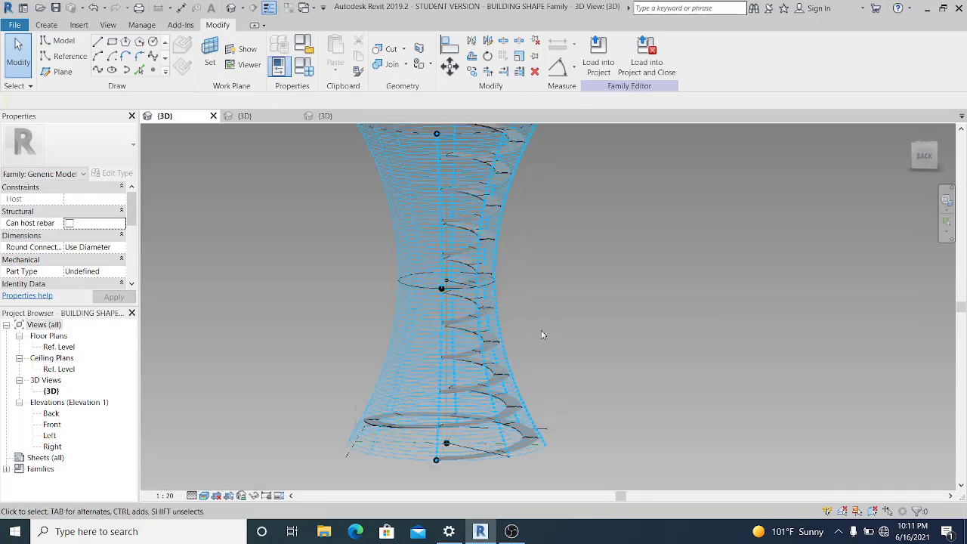
scroll(513, 404, up, 1)
shift+middle_drag(609, 390, 510, 381)
scroll(493, 398, up, 2)
scroll(538, 368, down, 2)
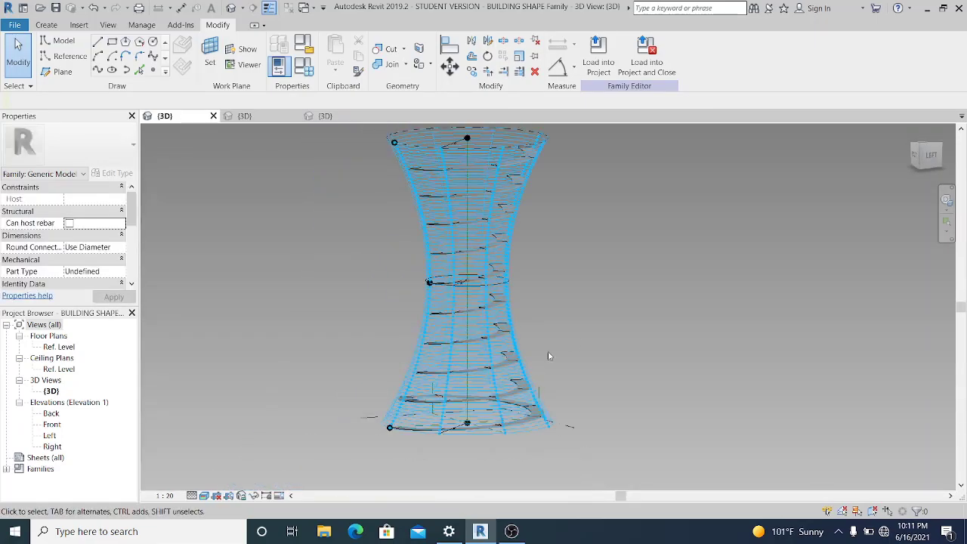
shift+middle_drag(548, 352, 672, 370)
scroll(456, 470, up, 2)
shift+middle_drag(473, 446, 604, 438)
scroll(652, 412, up, 2)
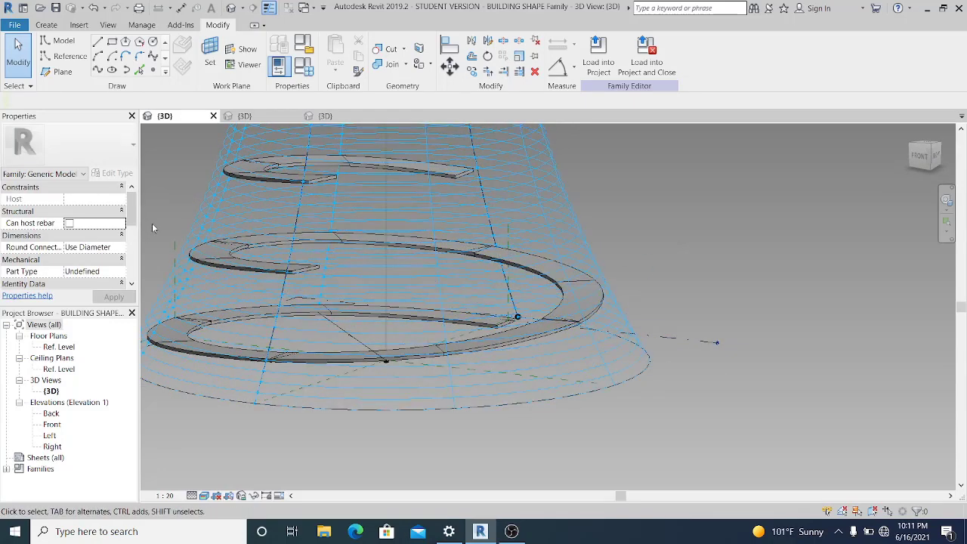
Hide the nodes of the divided surface that carries the repeated first and second ramps.
click(622, 166)
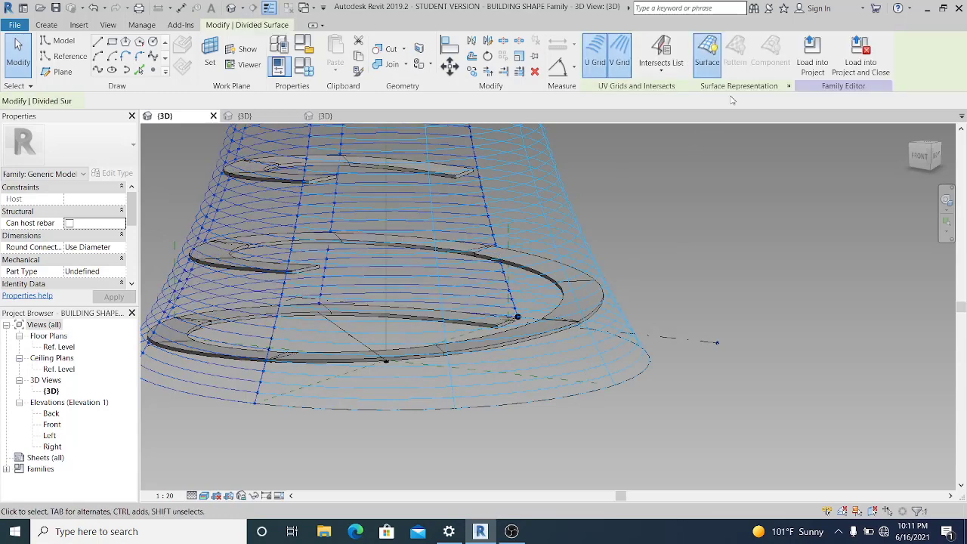
click(788, 86)
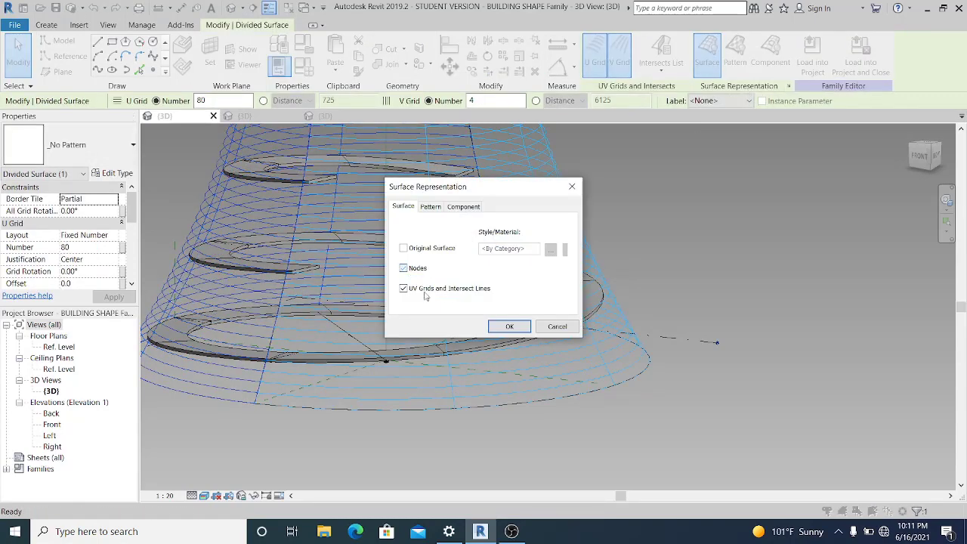
click(511, 326)
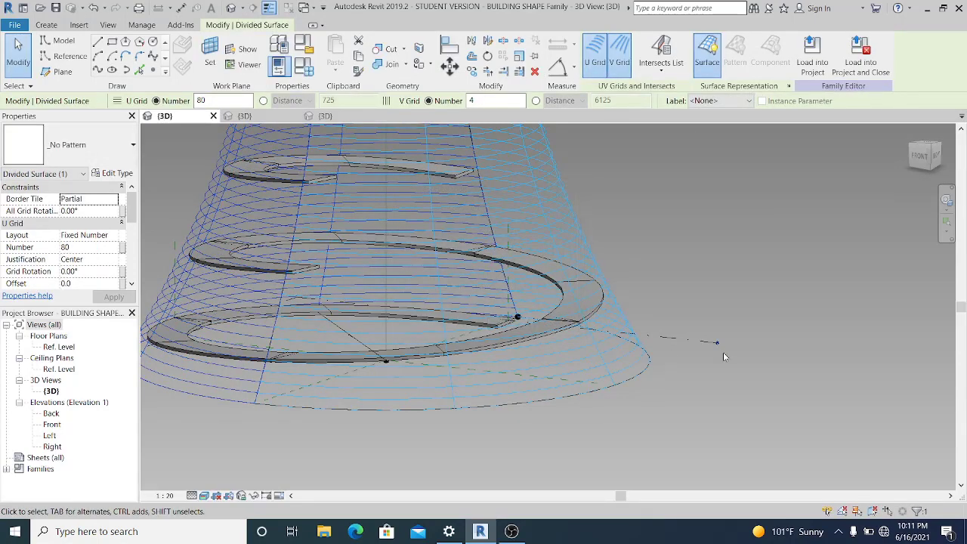
click(723, 356)
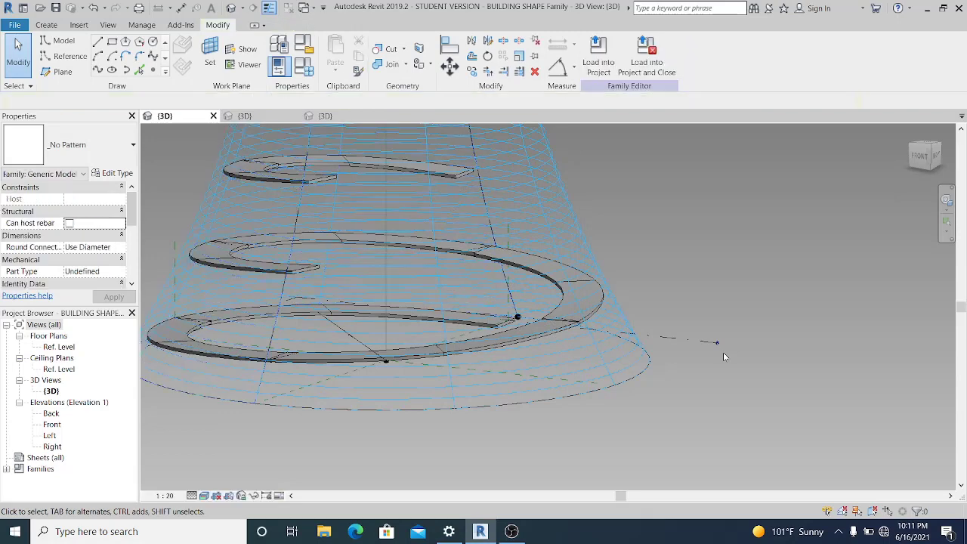
Show the nodes in the surface representation of the divided half that carries the third and fourth ramps.
click(571, 202)
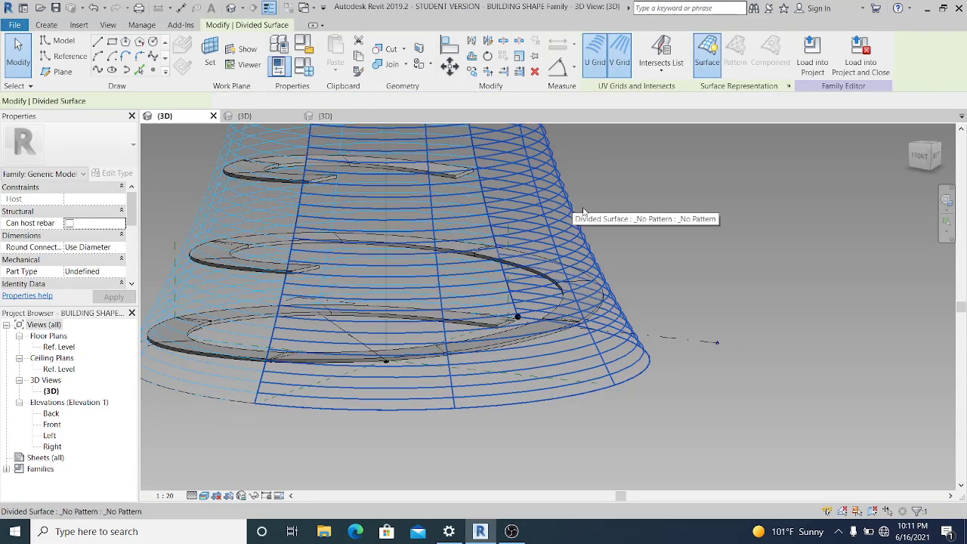
click(788, 86)
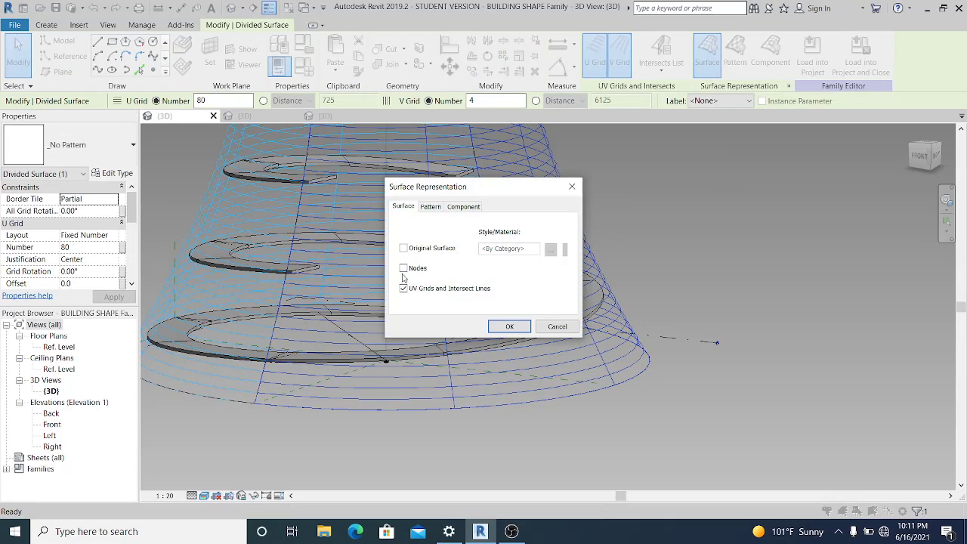
click(507, 326)
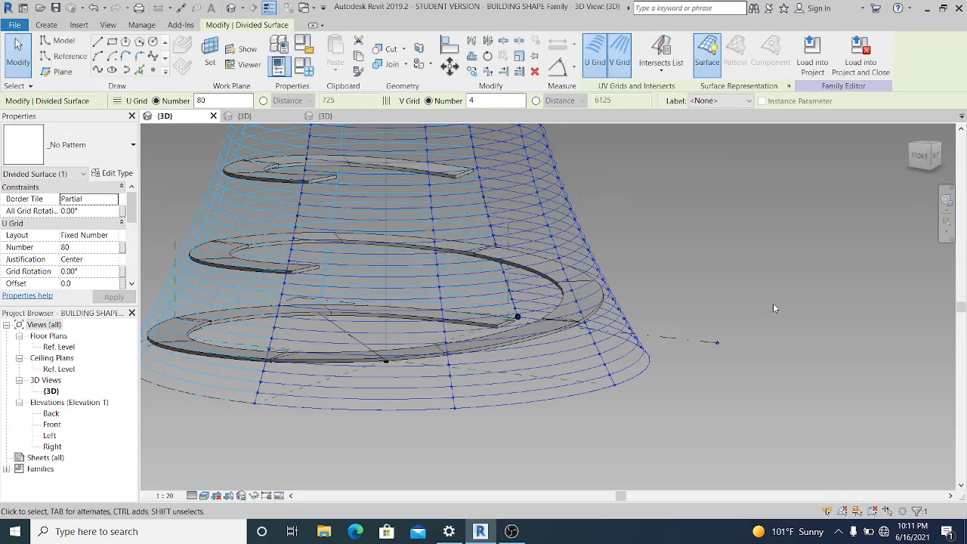
Place two RAMP MARK UP Family components on the divided surface's nodes to fill the open front sections of the two lowest turns.
click(773, 303)
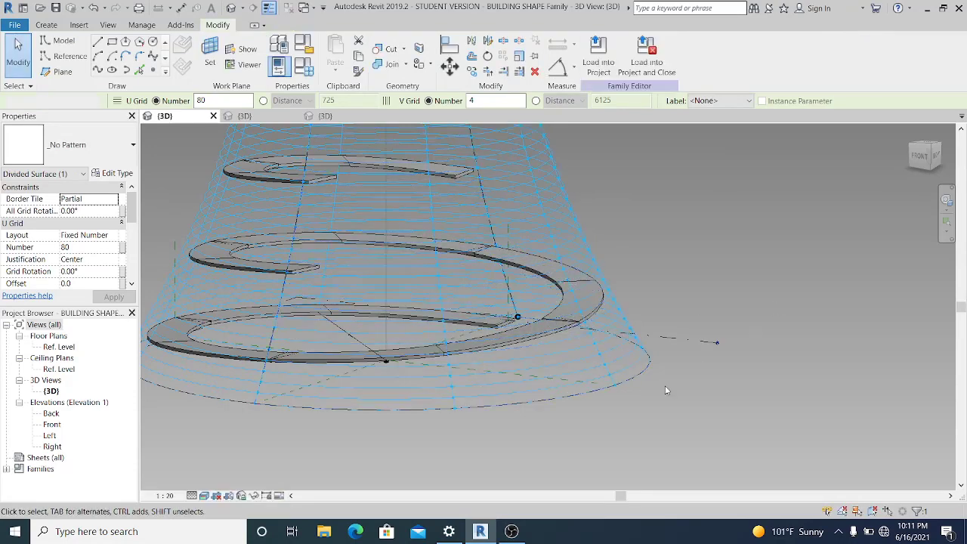
click(47, 25)
click(340, 55)
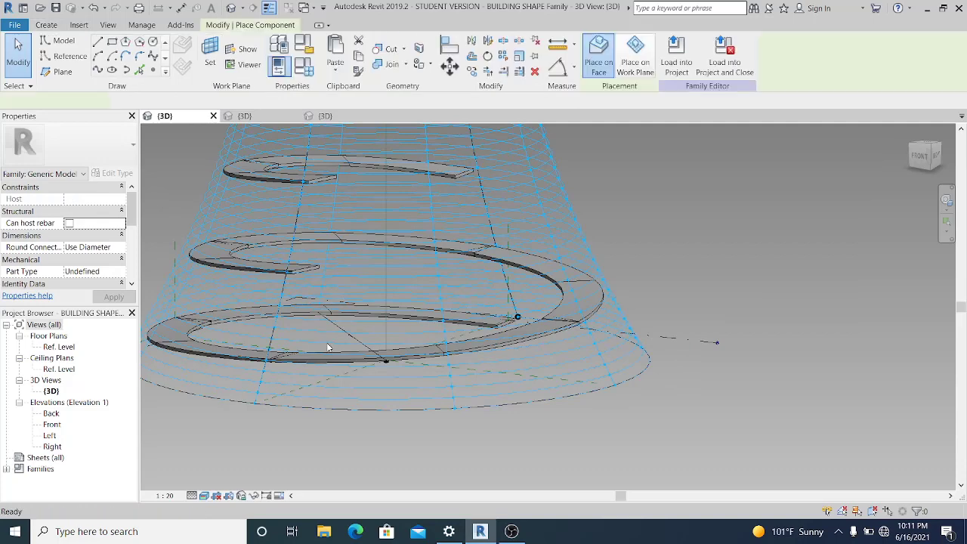
scroll(321, 335, up, 2)
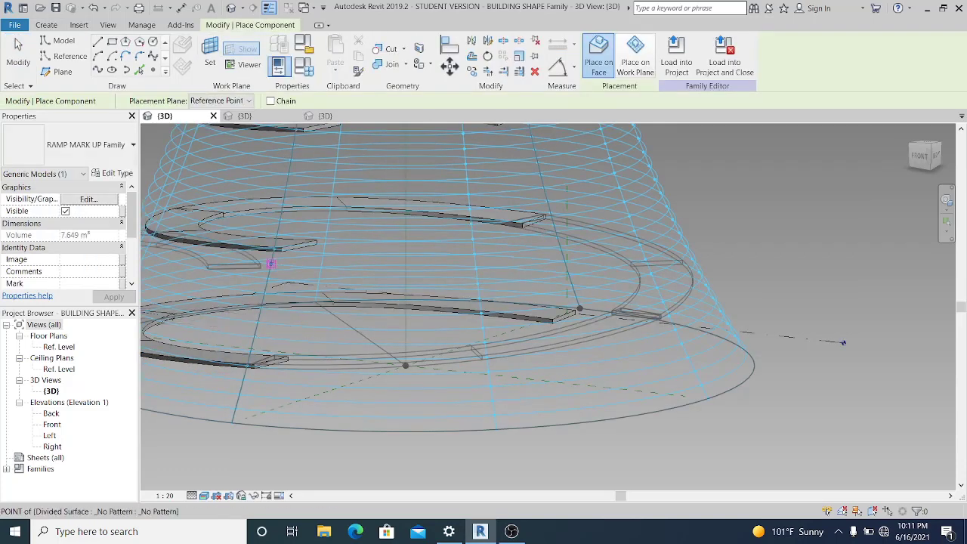
click(476, 268)
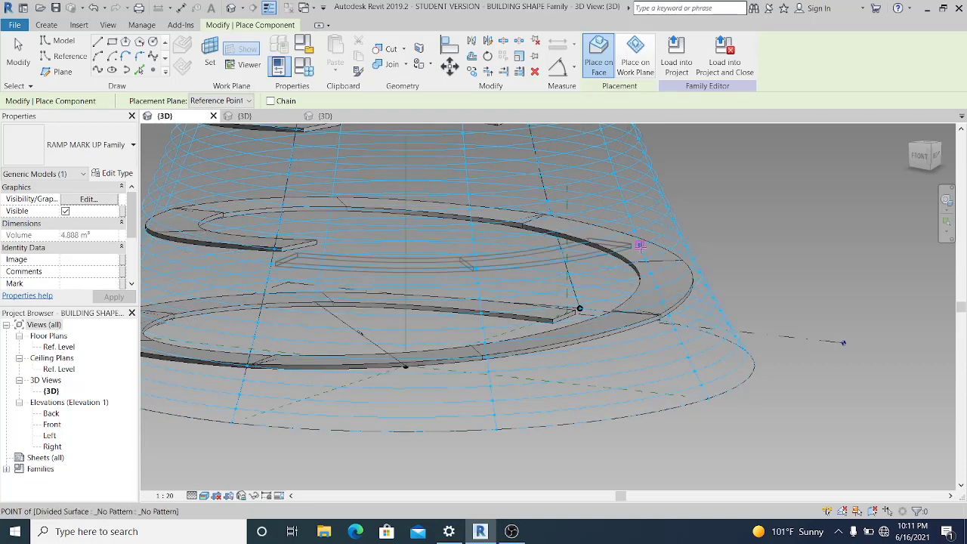
click(20, 62)
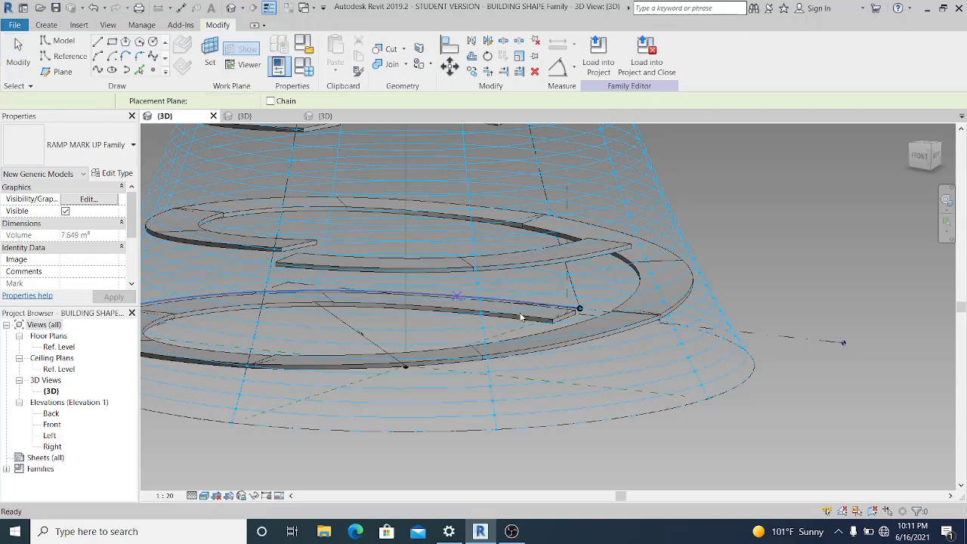
Repeat the two front ramps and the ramp adjoining them together up the full height of the divided surface.
scroll(545, 325, down, 2)
shift+middle_drag(585, 333, 656, 388)
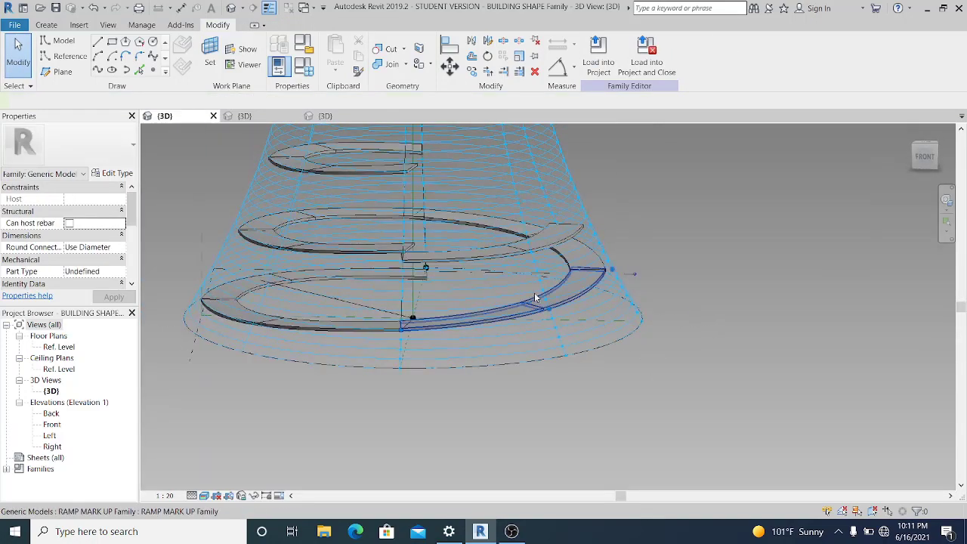
scroll(535, 294, up, 2)
shift+middle_drag(470, 252, 647, 412)
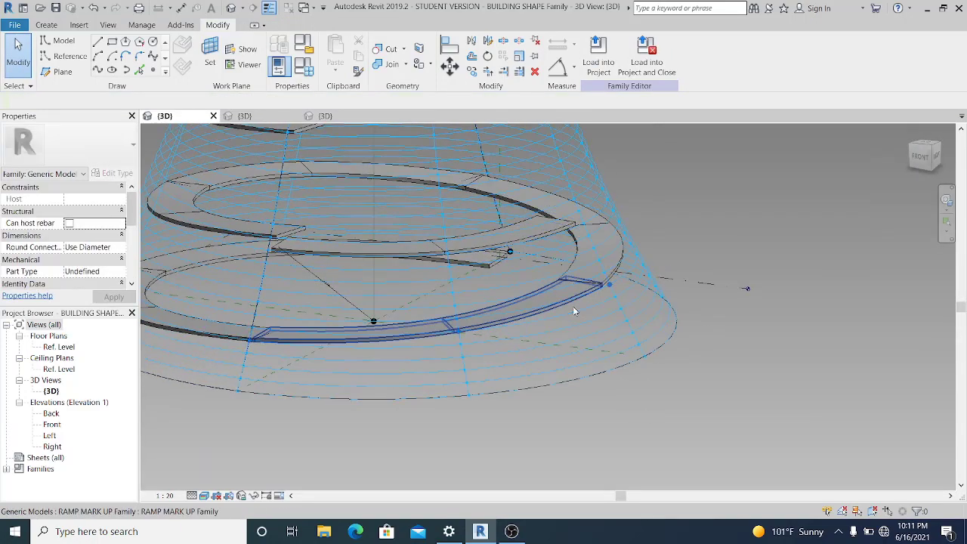
click(627, 262)
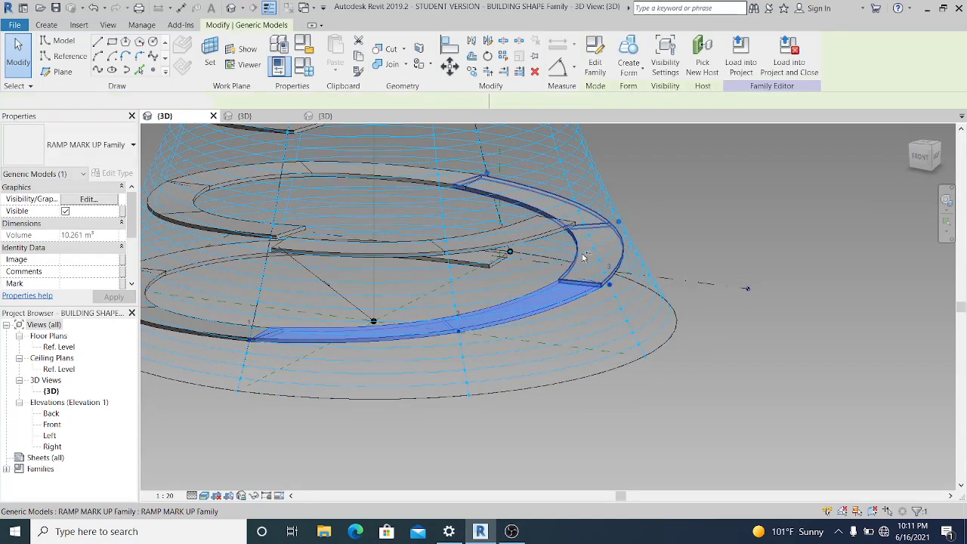
ctrl+click(540, 241)
ctrl+click(541, 242)
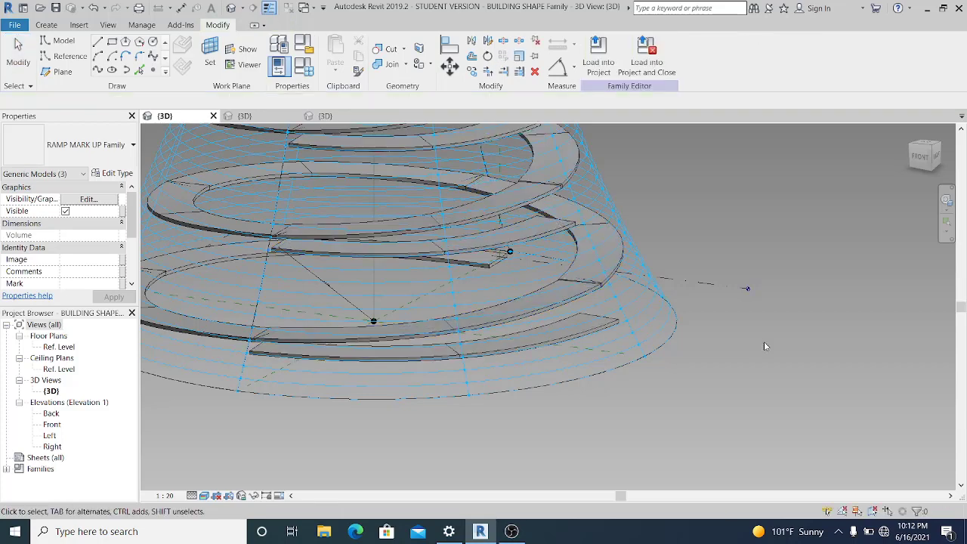
Delete the surplus ramp repeater lying offset below the front of the spiral's turns.
scroll(763, 343, down, 2)
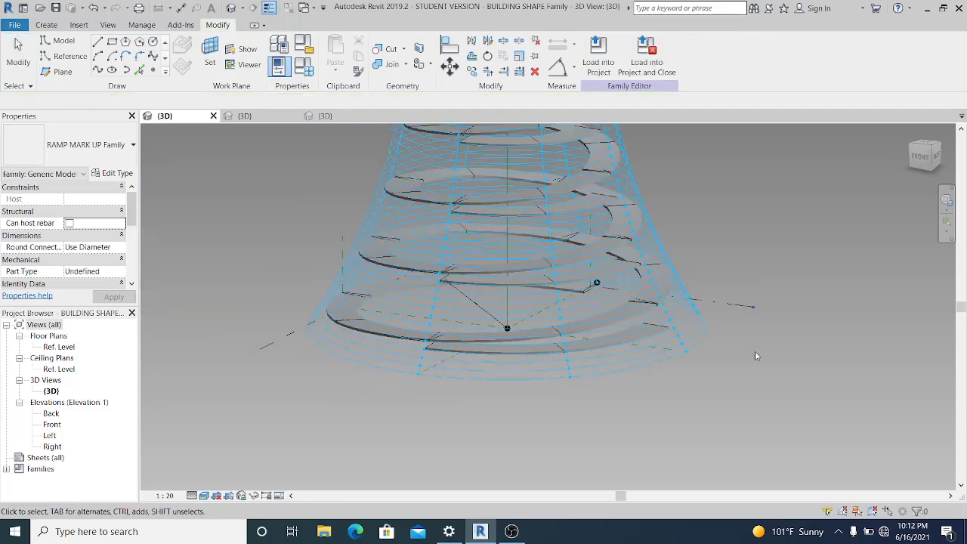
click(628, 340)
click(728, 386)
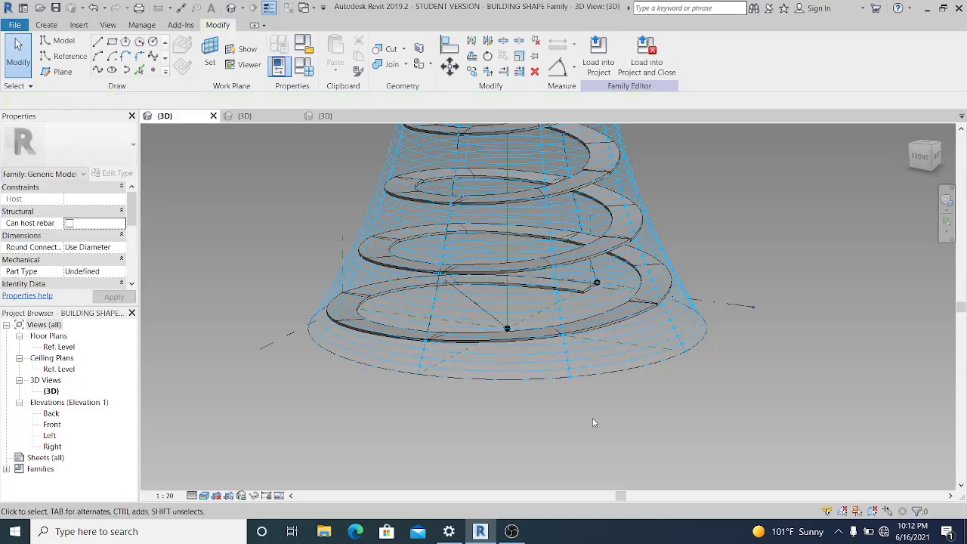
Examine the repeated spiral ramp from the tower's base to its top rim from several sides.
shift+middle_drag(594, 423, 631, 448)
scroll(555, 292, up, 1)
shift+middle_drag(556, 290, 732, 253)
scroll(459, 187, up, 1)
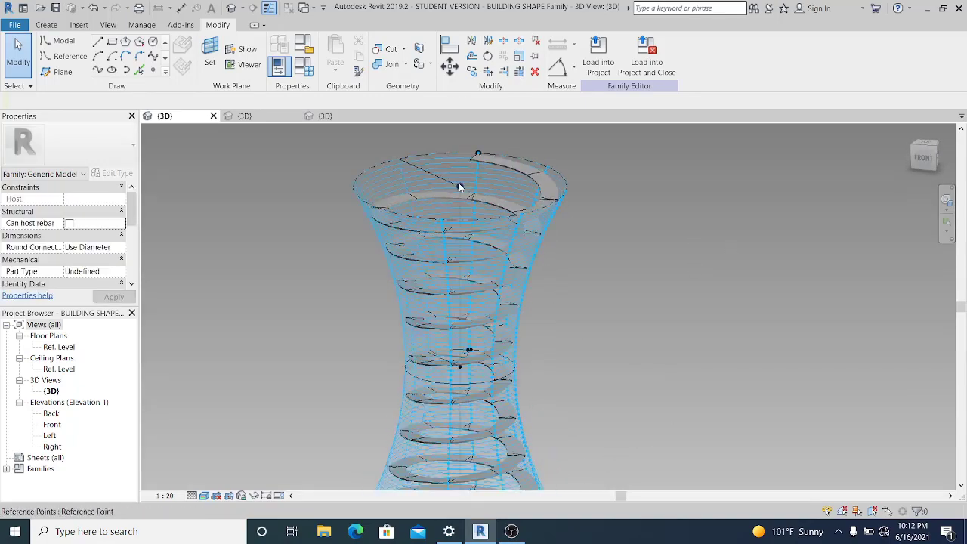
scroll(462, 179, up, 3)
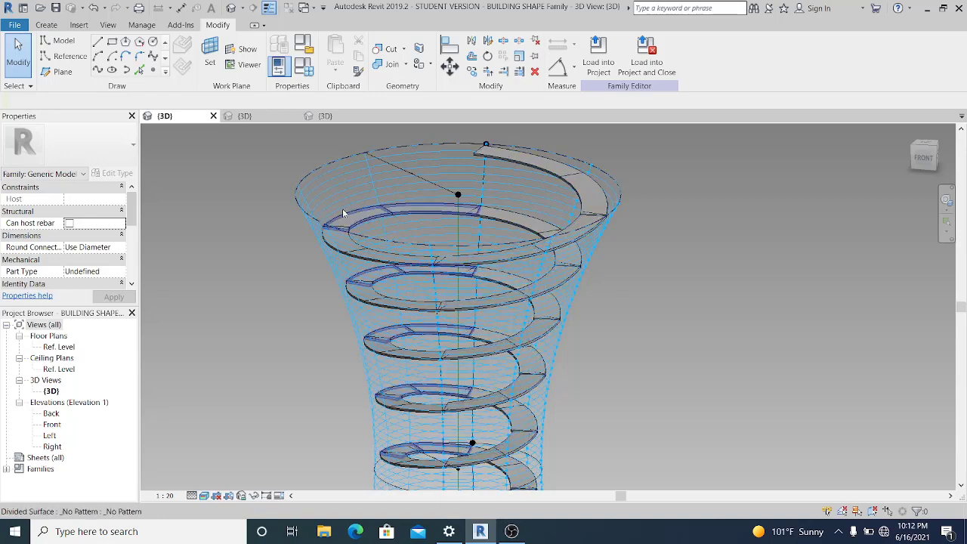
shift+middle_drag(342, 208, 441, 259)
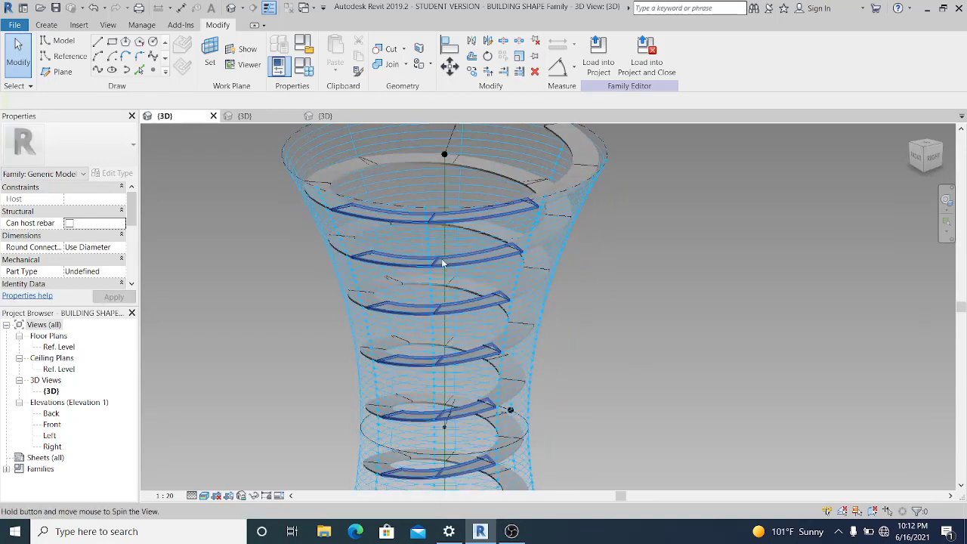
scroll(443, 261, down, 2)
middle_drag(461, 397, 475, 315)
scroll(463, 392, up, 2)
middle_drag(478, 420, 572, 416)
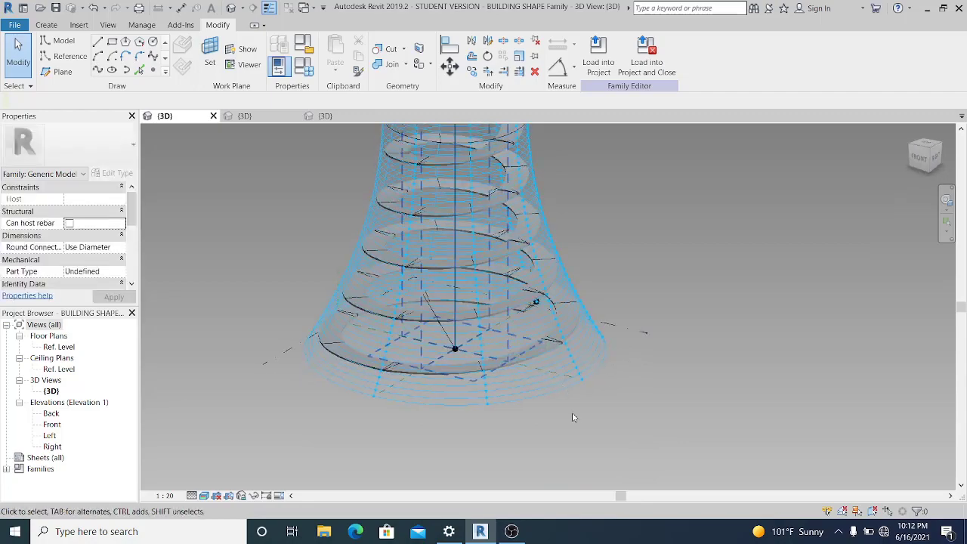
scroll(571, 416, up, 2)
scroll(465, 376, up, 2)
scroll(465, 377, down, 3)
middle_drag(640, 336, 626, 368)
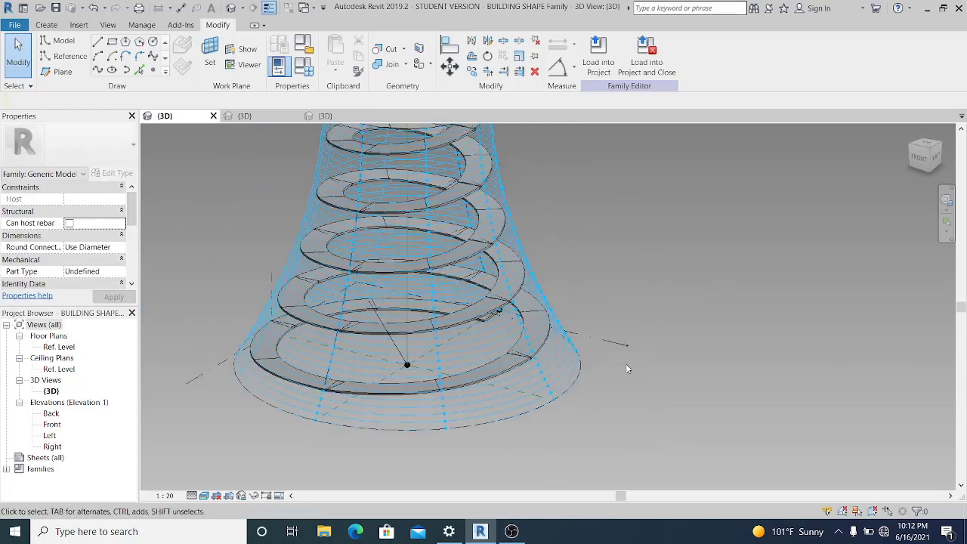
scroll(638, 336, down, 2)
shift+middle_drag(695, 278, 579, 321)
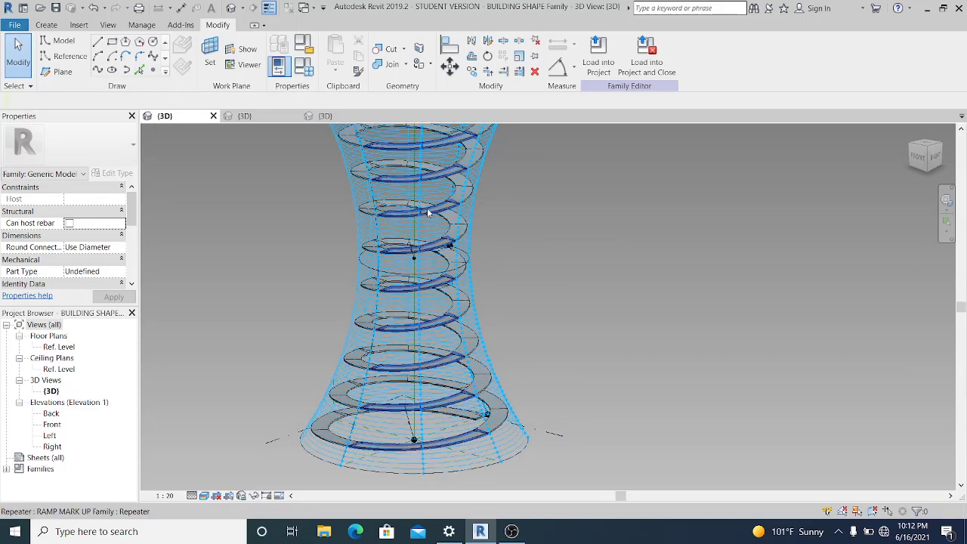
scroll(452, 327, down, 4)
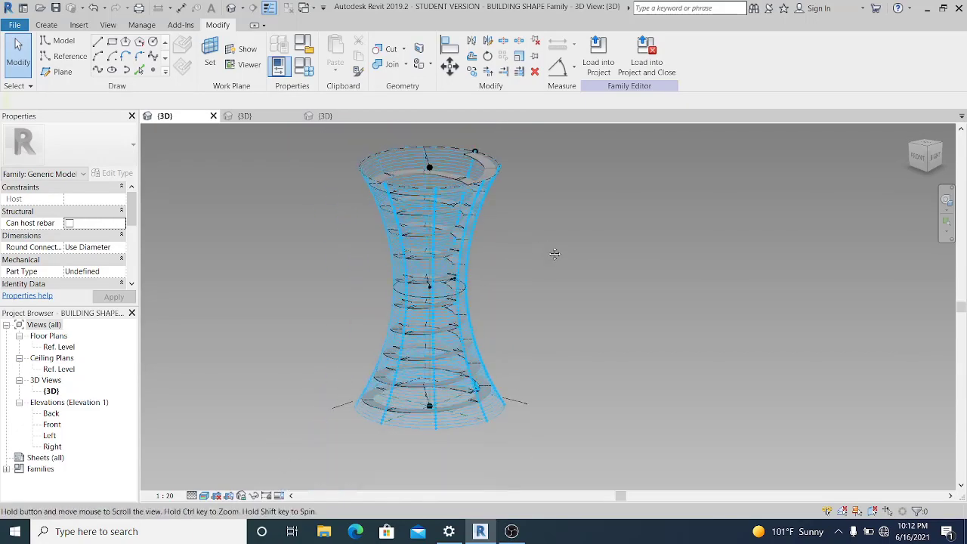
scroll(501, 254, up, 3)
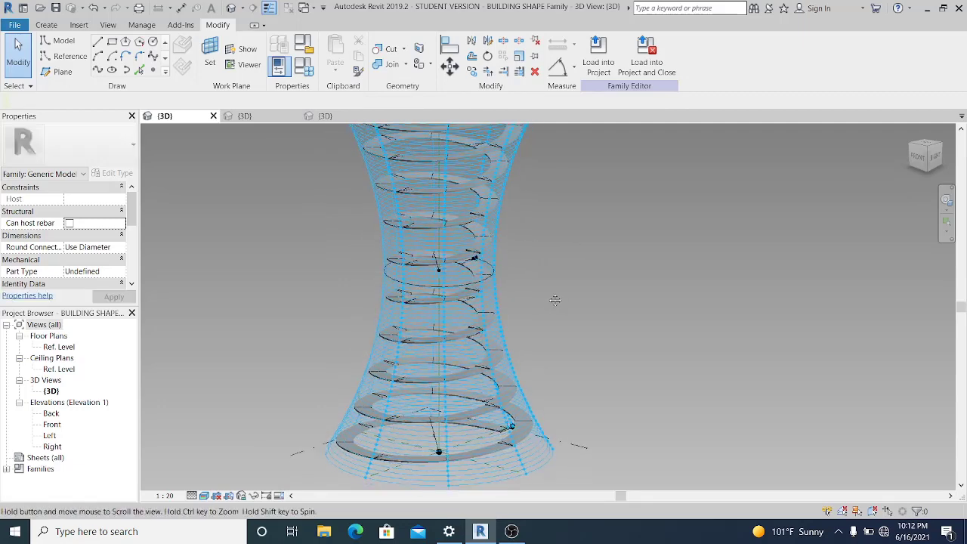
Temporarily hide both divided halves of the building surface so that only the spiral ramp and reference geometry are displayed.
click(387, 280)
ctrl+click(338, 467)
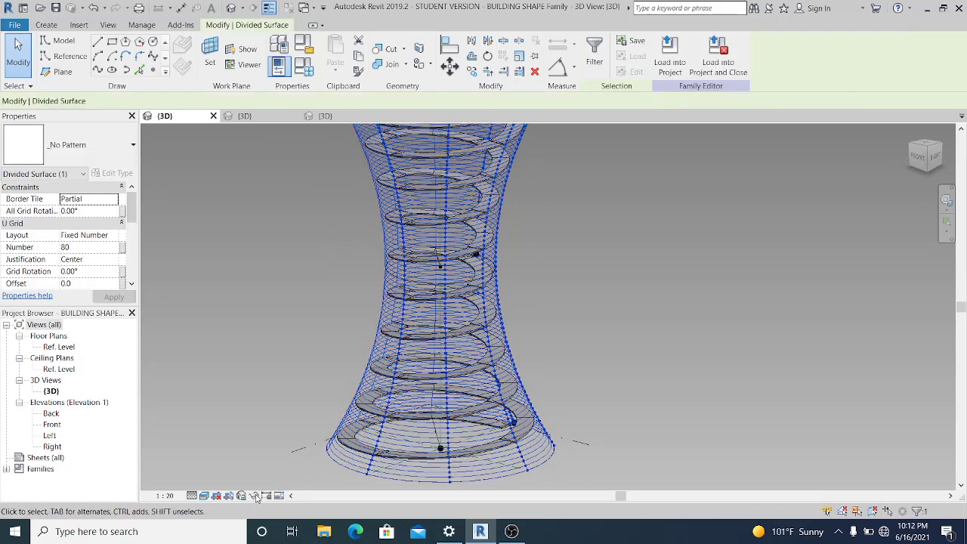
right_click(385, 401)
click(317, 462)
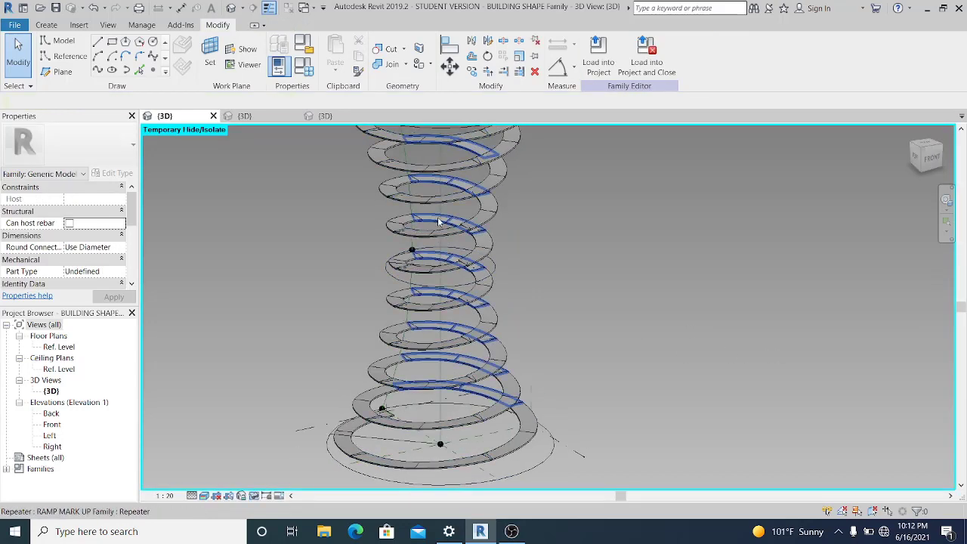
Create a revolved form from the curved profile reference line and the vertical axis reference line.
shift+middle_drag(360, 287, 447, 309)
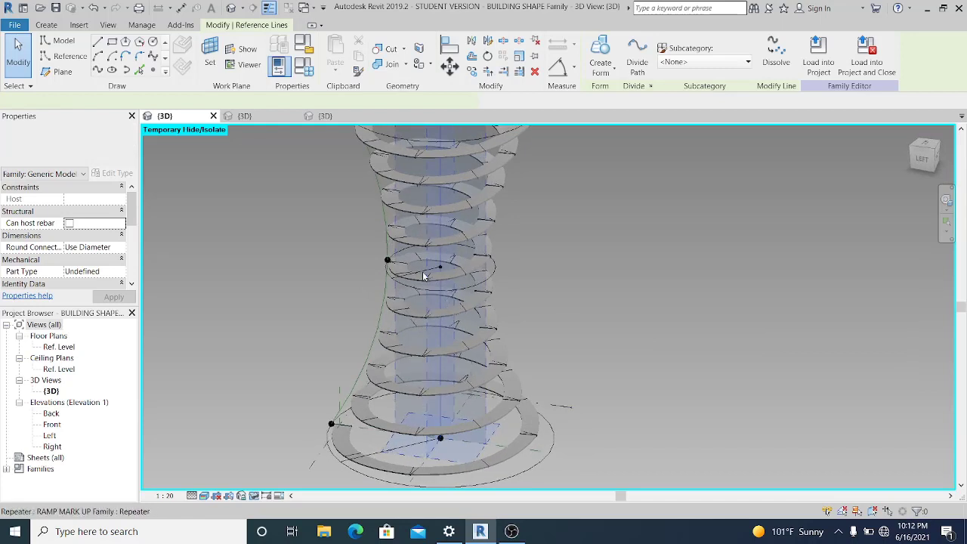
click(384, 224)
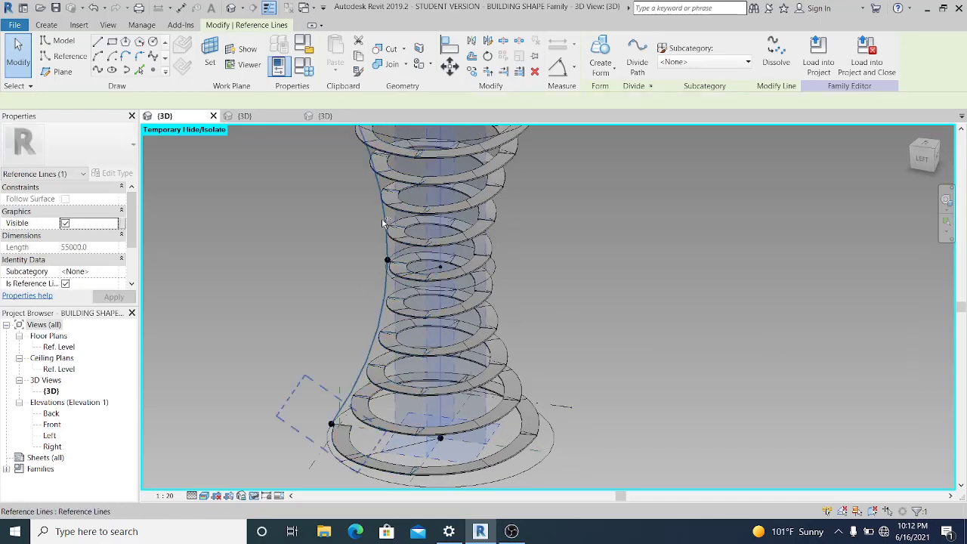
ctrl+click(384, 223)
click(602, 55)
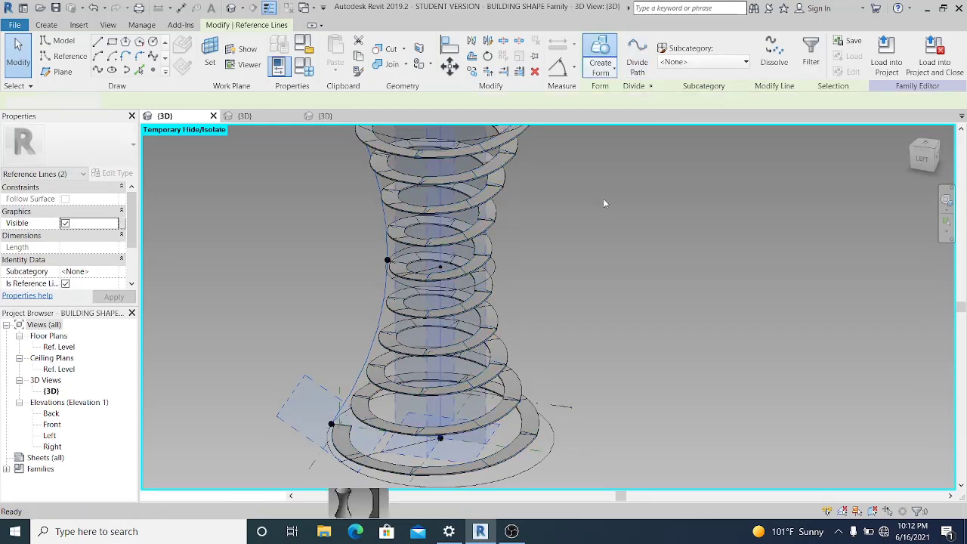
click(627, 228)
Switch the 3D view's visual style to Wireframe.
middle_drag(623, 233, 611, 236)
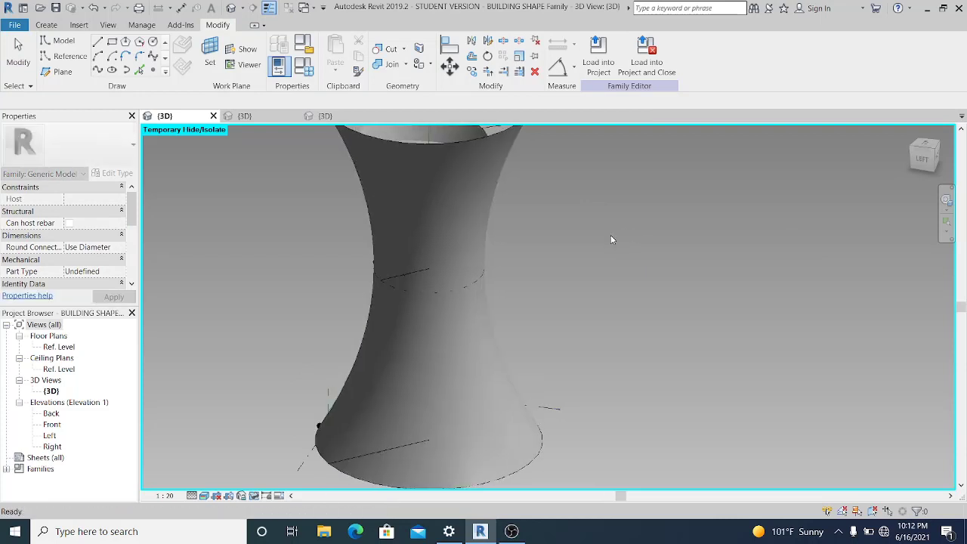
scroll(612, 240, down, 2)
click(204, 496)
click(240, 420)
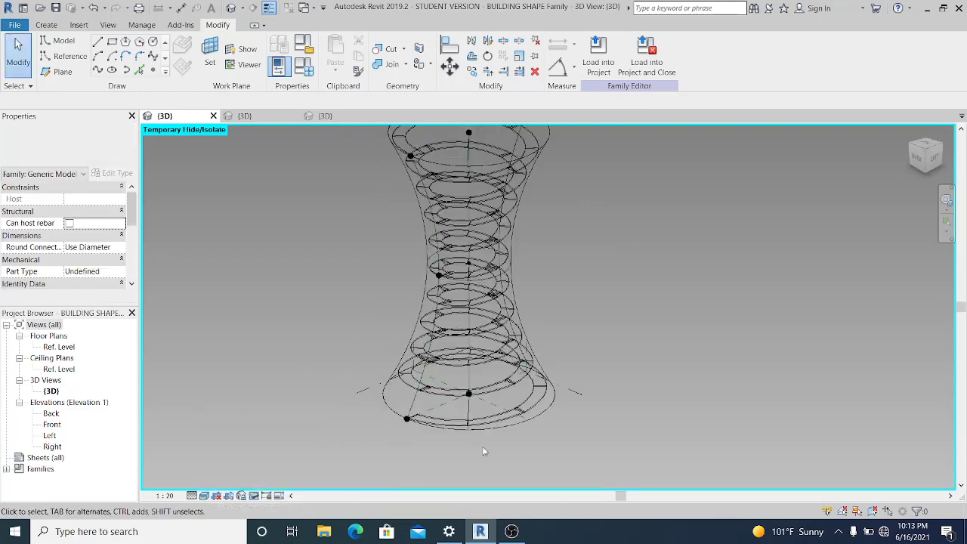
Select one half face of the new revolved form and divide its surface.
click(534, 420)
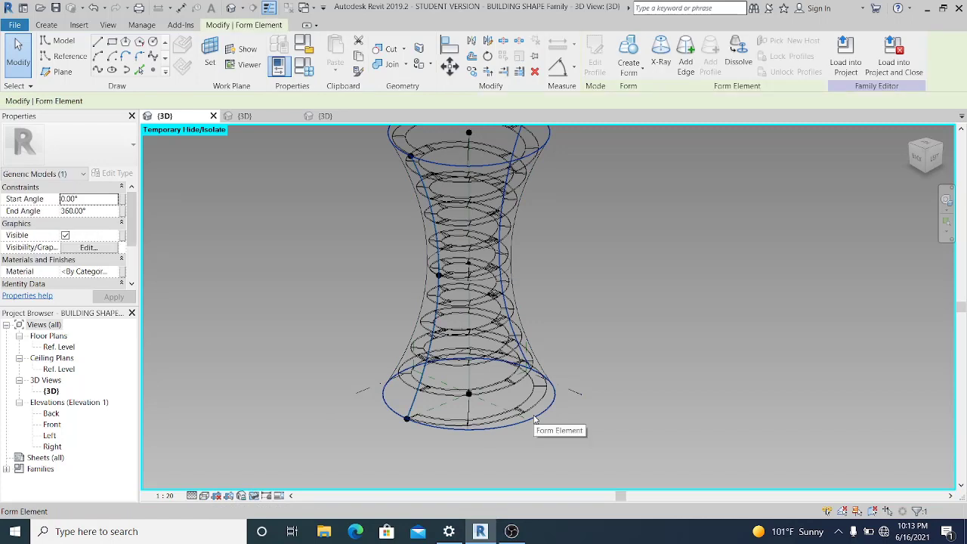
click(573, 421)
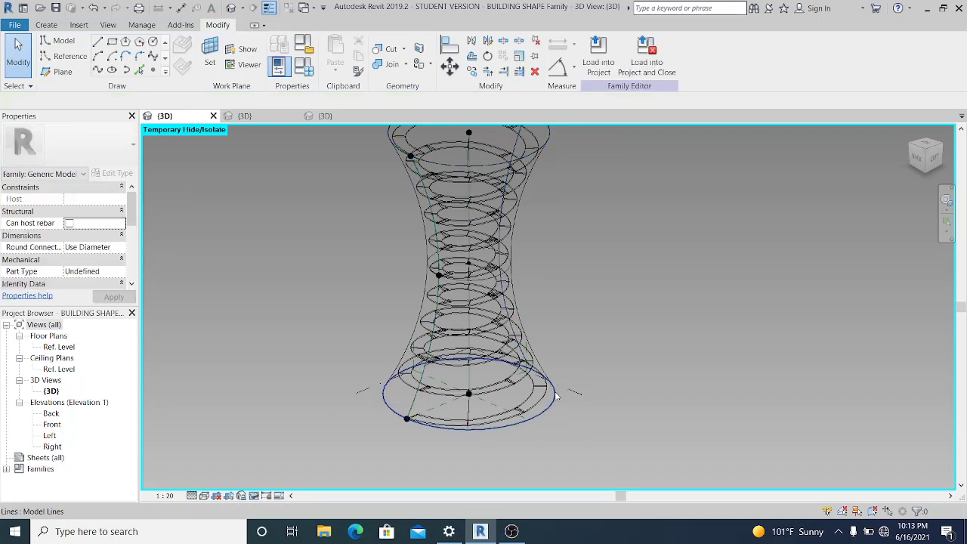
key(Tab)
click(554, 393)
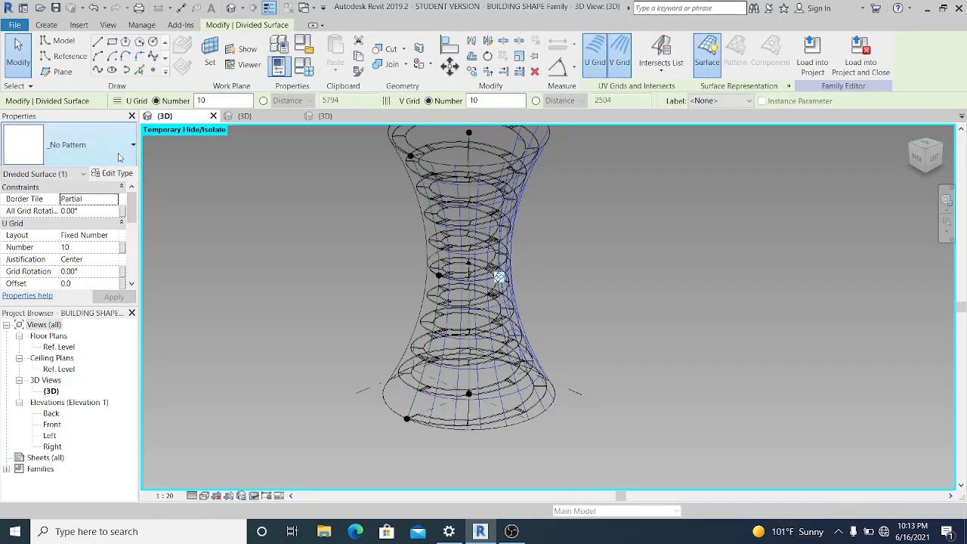
Apply the Rhomboid pattern to the new divided surface.
click(121, 151)
drag(131, 255, 130, 365)
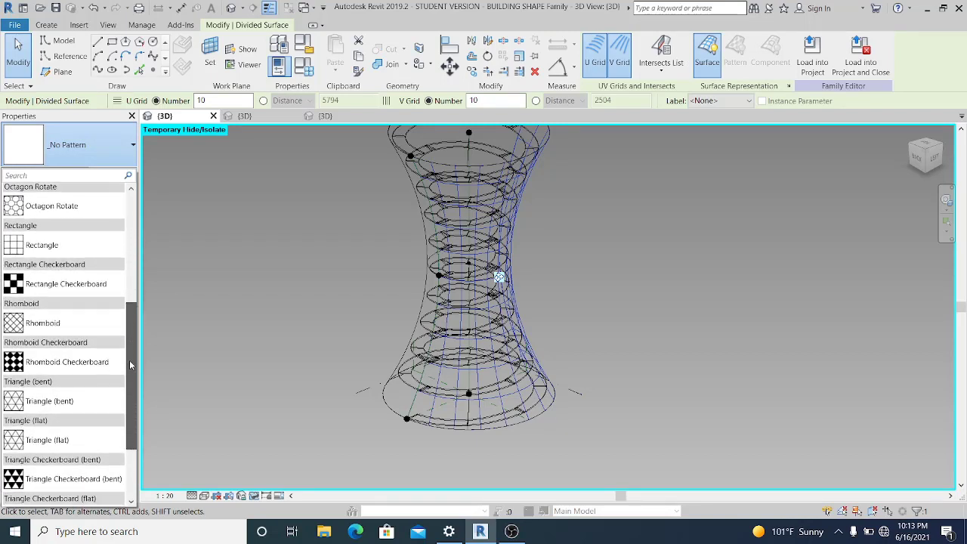
click(56, 324)
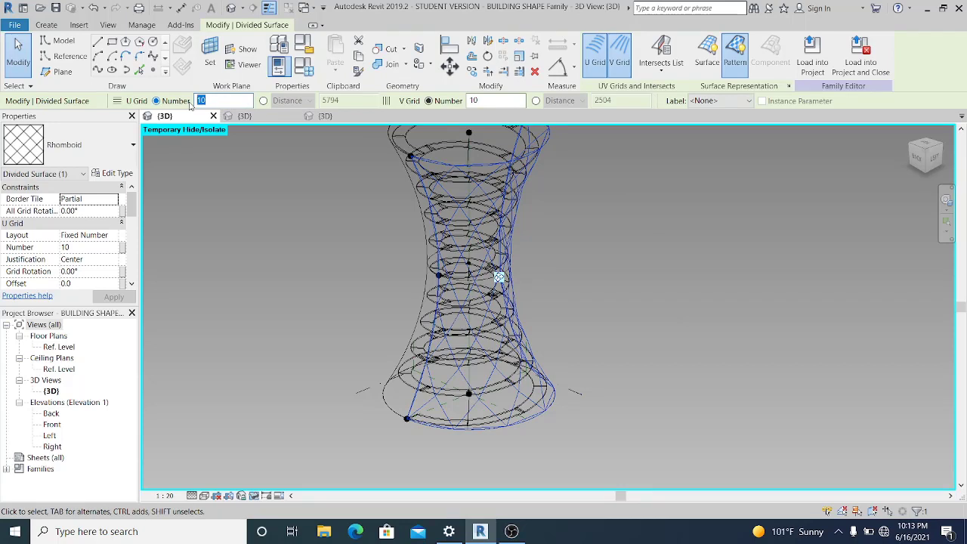
Set both the U grid and V grid numbers of the Rhomboid surface to 20.
text(20)
key(Return)
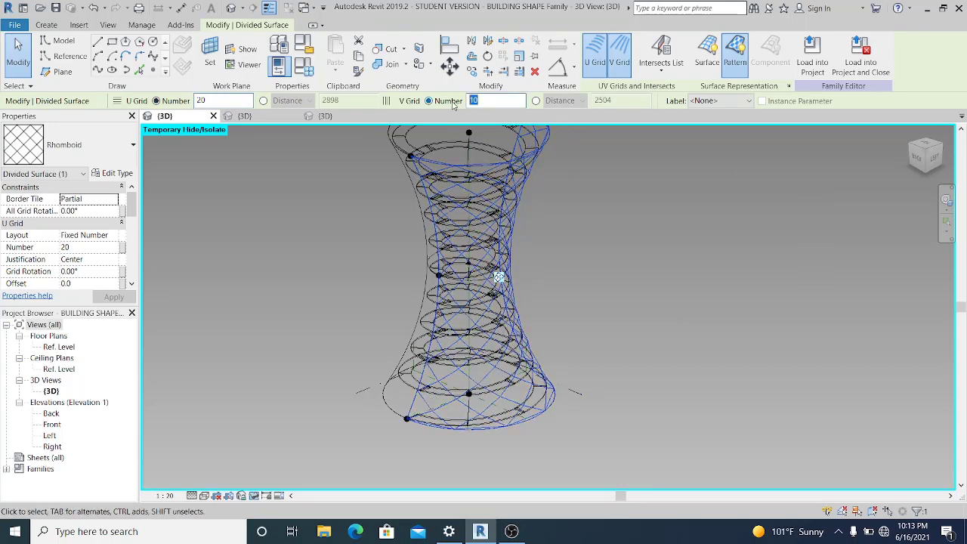
key(Return)
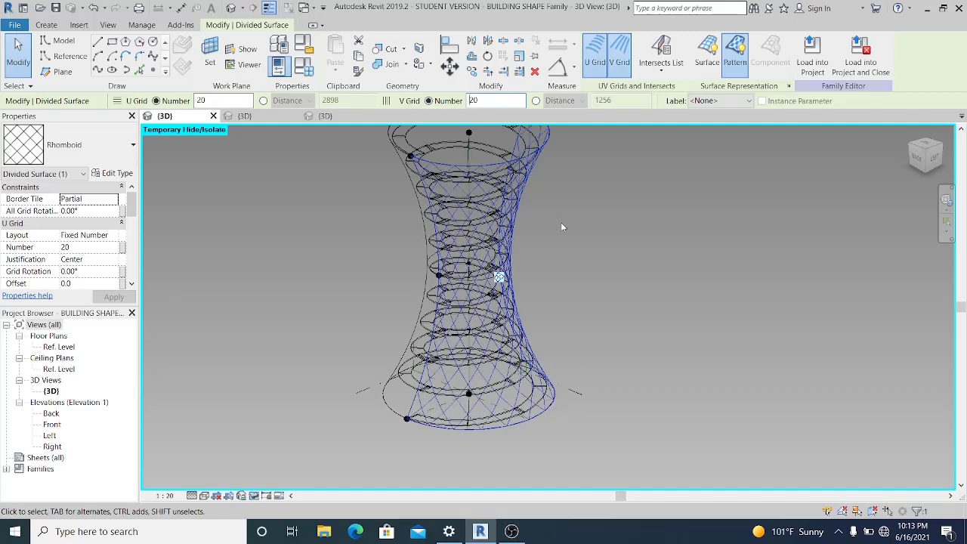
scroll(495, 378, up, 2)
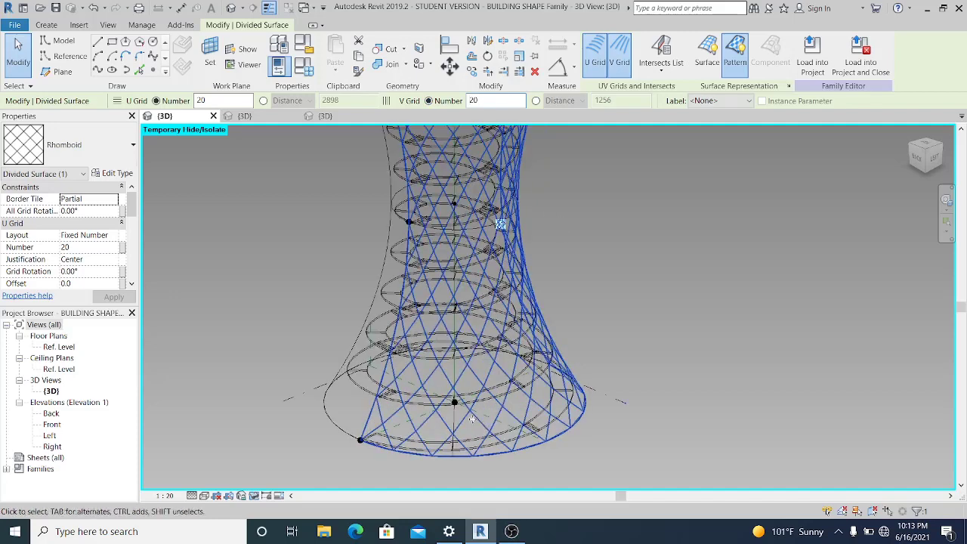
scroll(604, 293, down, 2)
click(616, 288)
shift+middle_drag(618, 290, 744, 316)
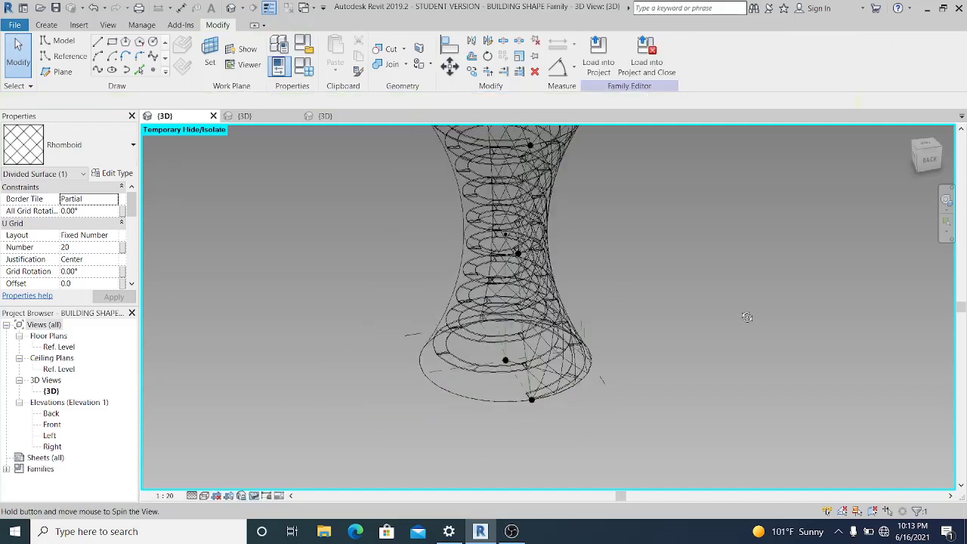
Divide the remaining half face of the revolved form and apply the Rhomboid pattern to it.
click(461, 260)
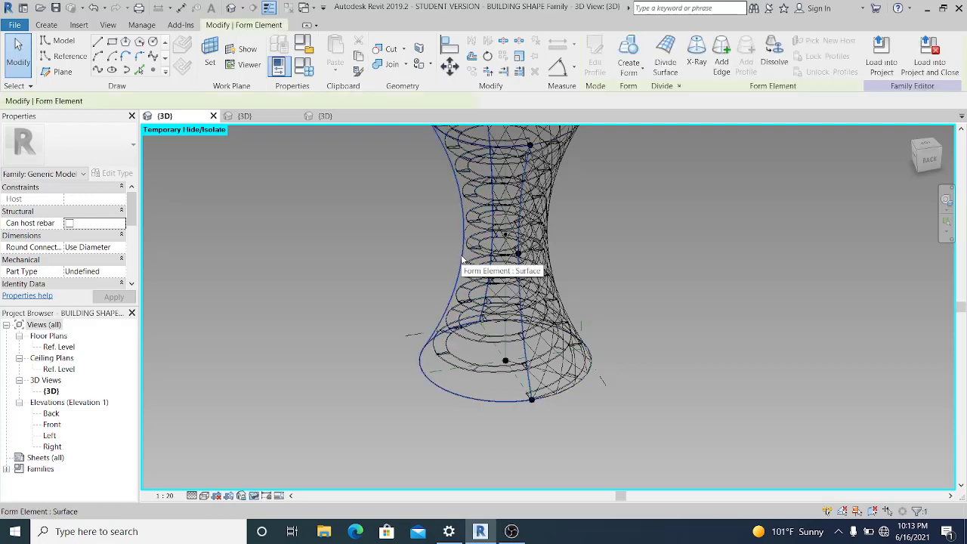
click(666, 56)
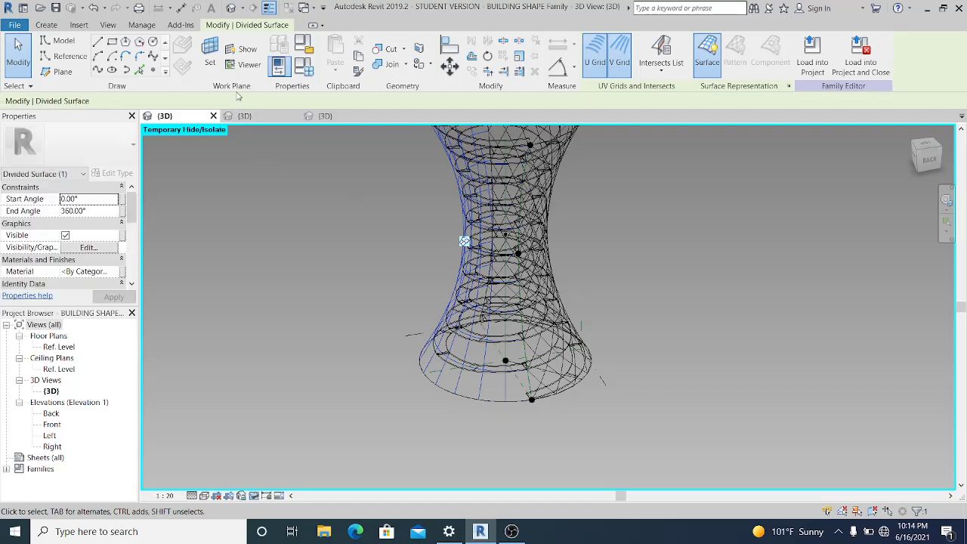
click(91, 148)
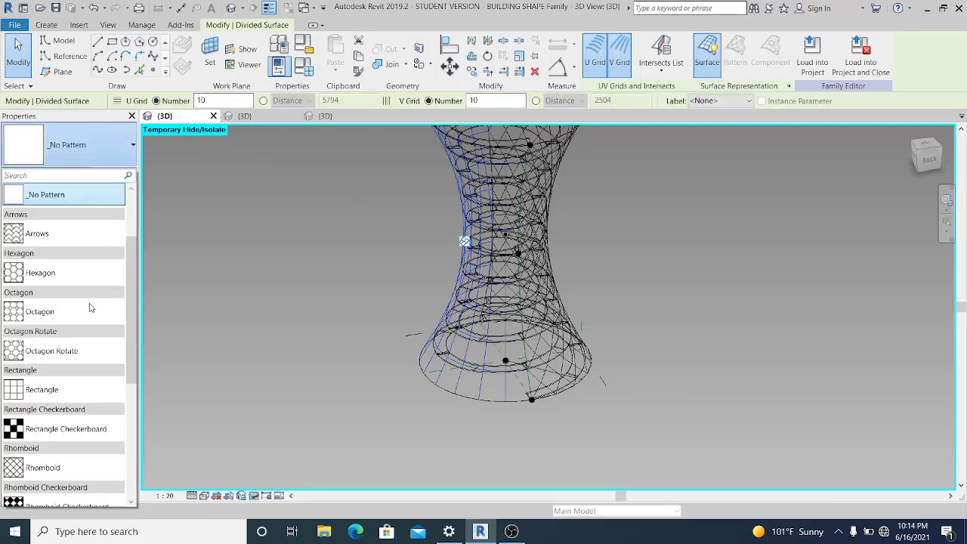
scroll(86, 323, down, 2)
click(56, 407)
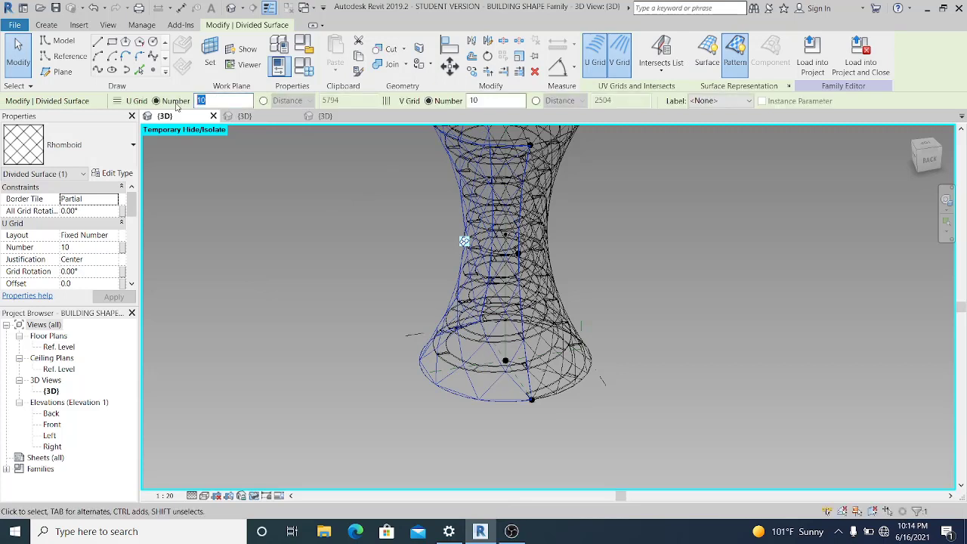
Set both the U grid and V grid numbers of the second half's divided surface to 20.
click(488, 102)
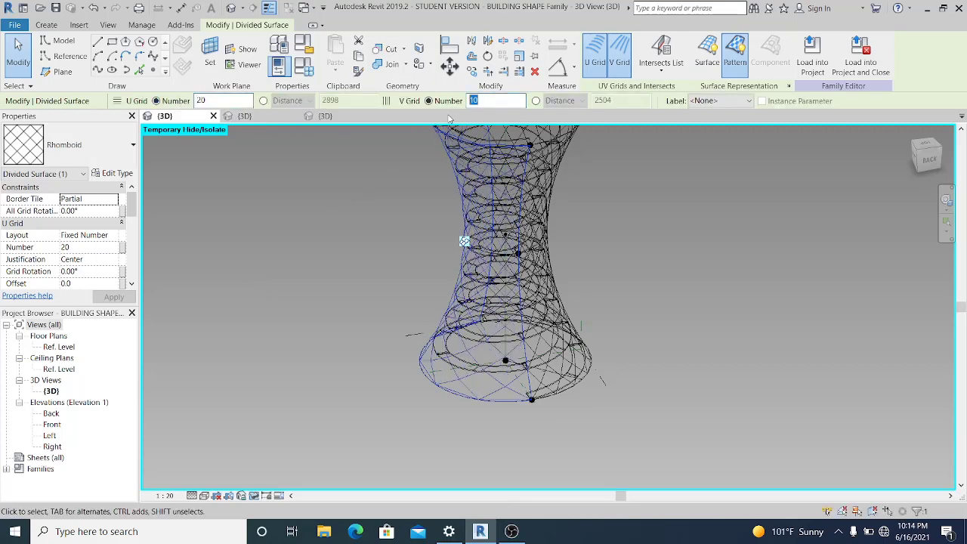
text(20)
click(686, 234)
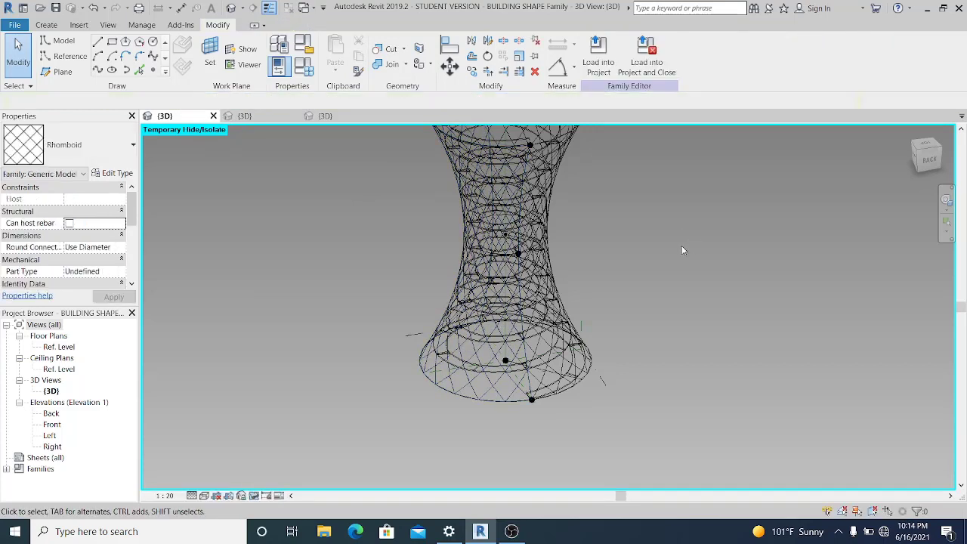
middle_drag(682, 247, 637, 319)
scroll(531, 346, up, 2)
scroll(593, 356, down, 1)
scroll(594, 360, down, 1)
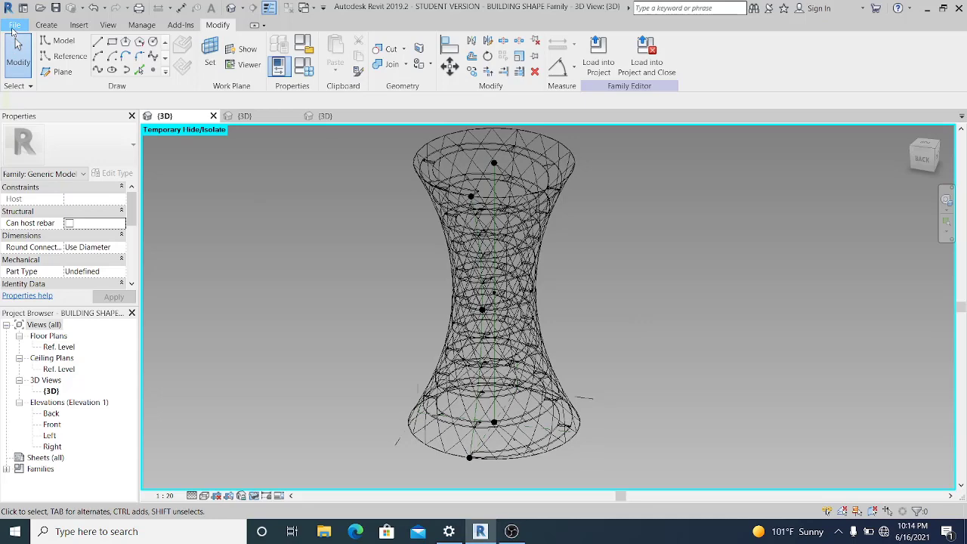
Create a new family from the Metric Generic Model Pattern Based template in the English family templates folder.
click(14, 24)
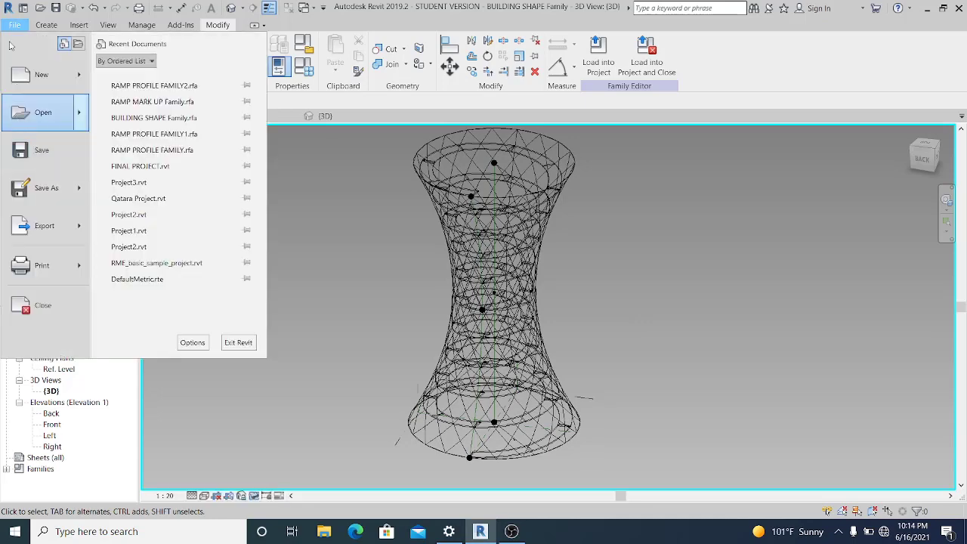
mouse_move(27, 72)
click(284, 158)
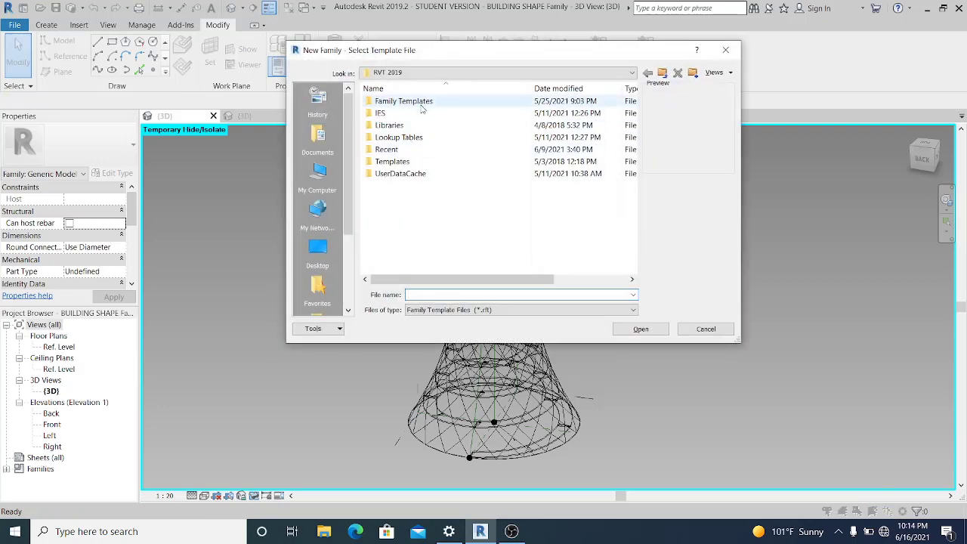
double_click(422, 100)
double_click(424, 138)
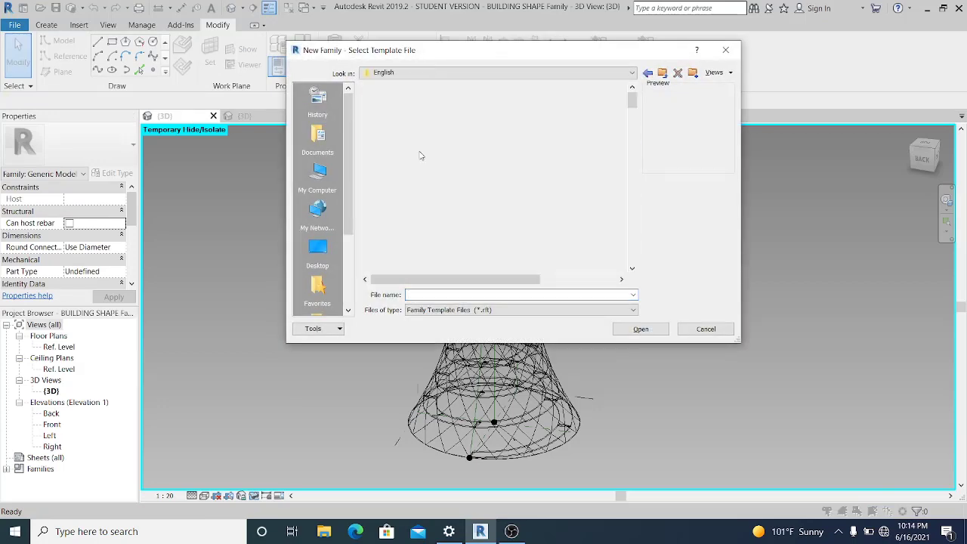
scroll(502, 199, down, 5)
scroll(503, 198, down, 5)
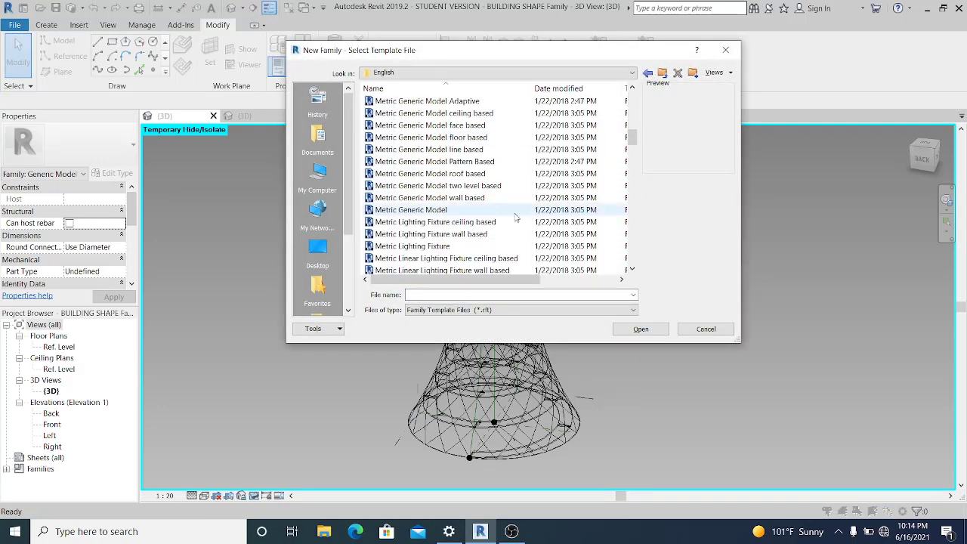
scroll(517, 219, down, 1)
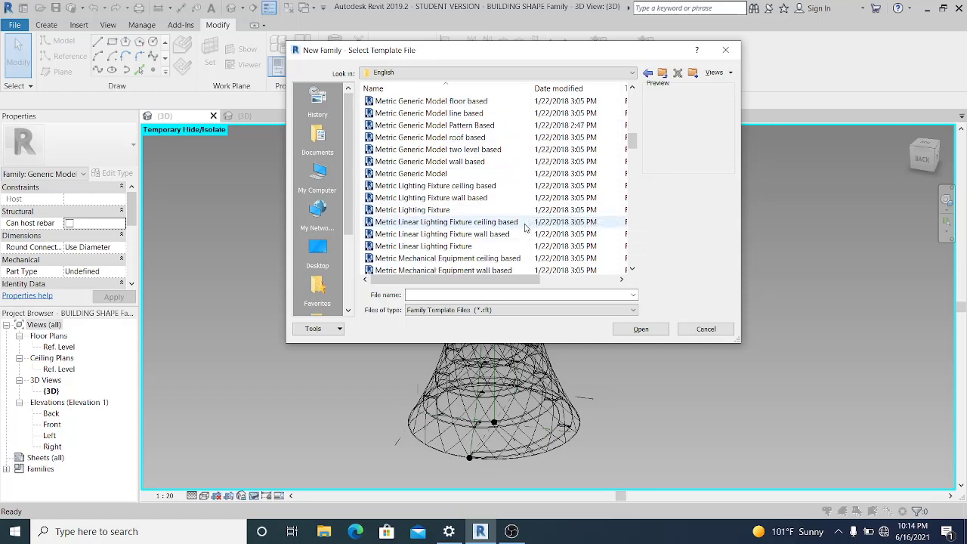
click(469, 163)
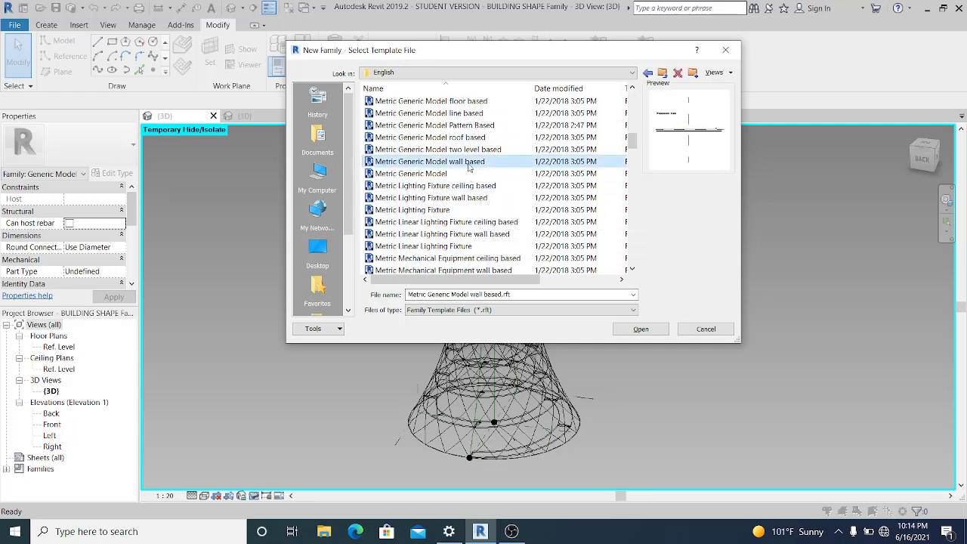
click(462, 126)
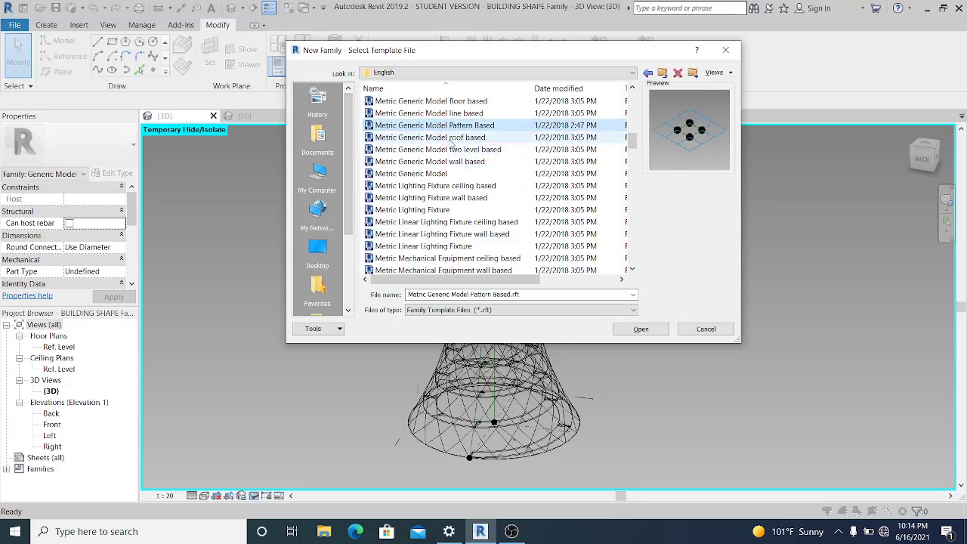
click(640, 329)
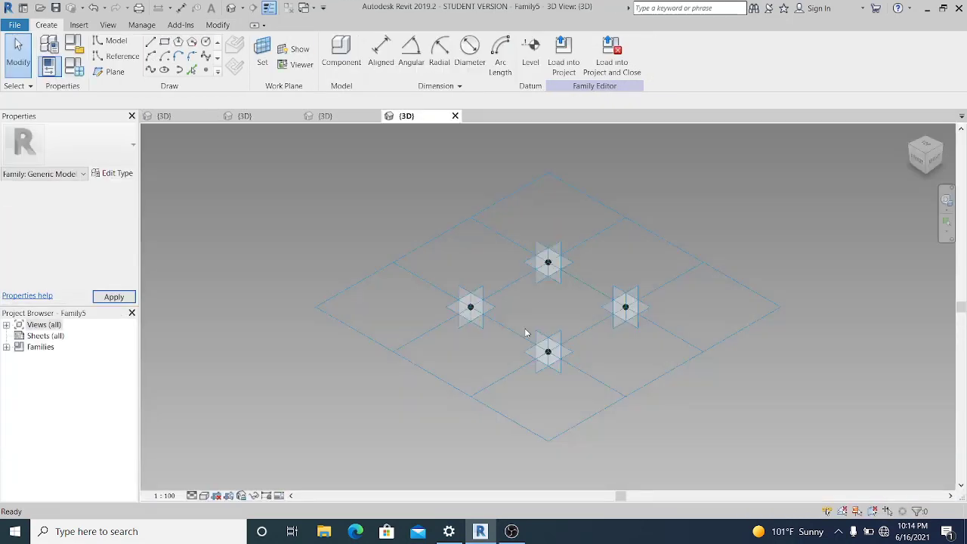
Change the new family's tile pattern grid from Rectangle to Rhomboid.
scroll(658, 404, up, 1)
click(669, 371)
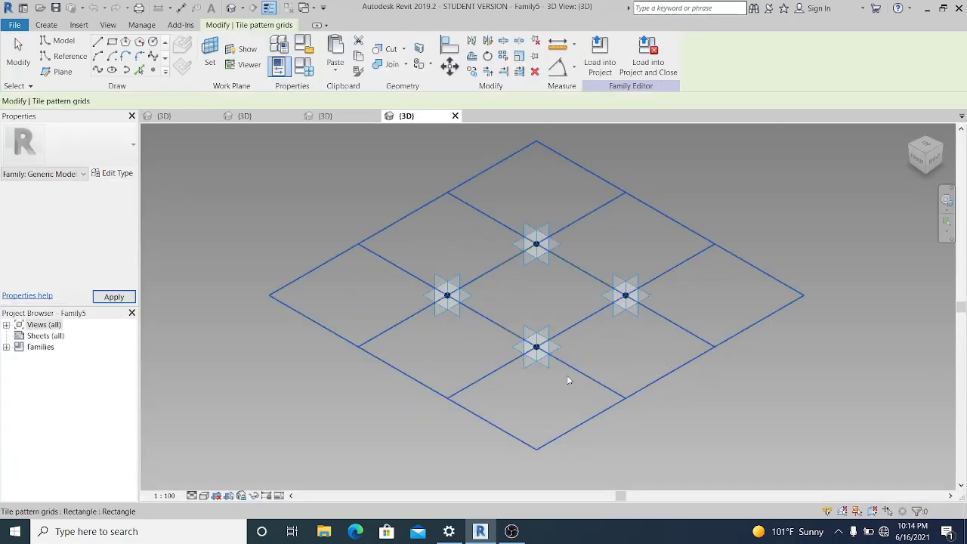
click(127, 147)
drag(132, 285, 130, 314)
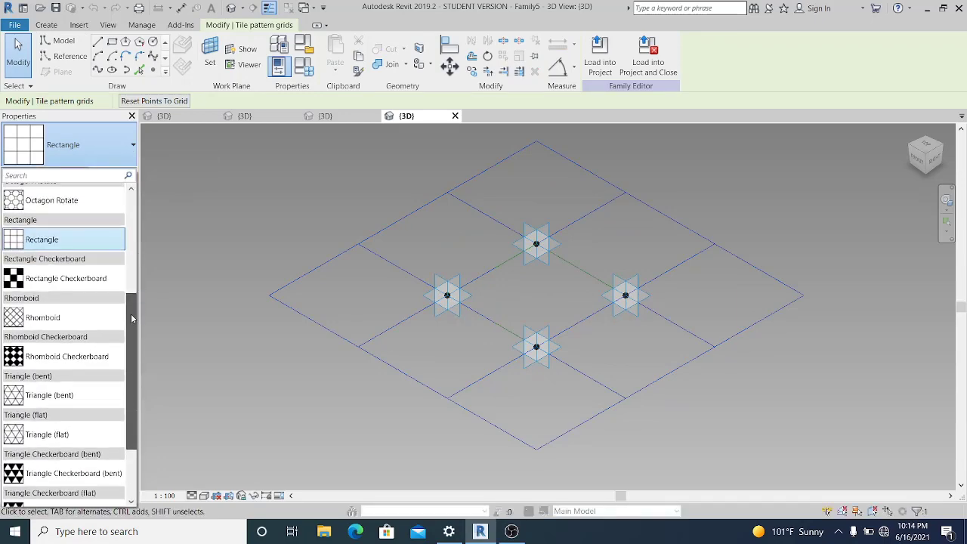
click(83, 311)
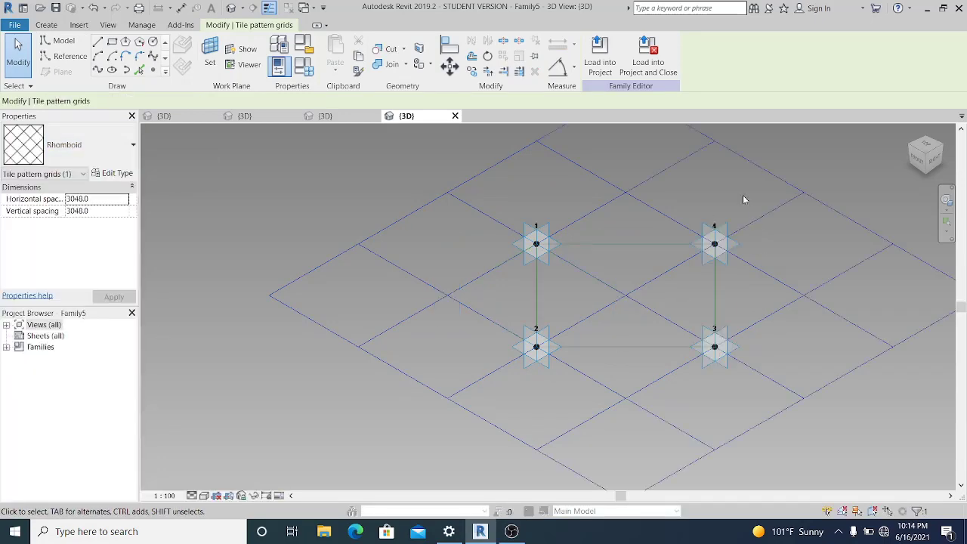
scroll(387, 286, down, 3)
click(478, 278)
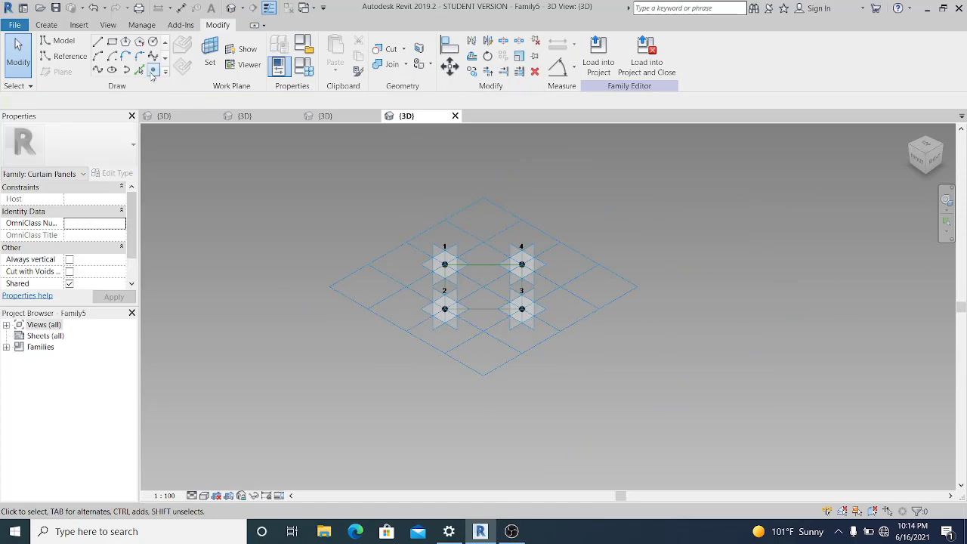
Place a reference point on the reference line between adaptive points 1 and 4.
key(l)
key(i)
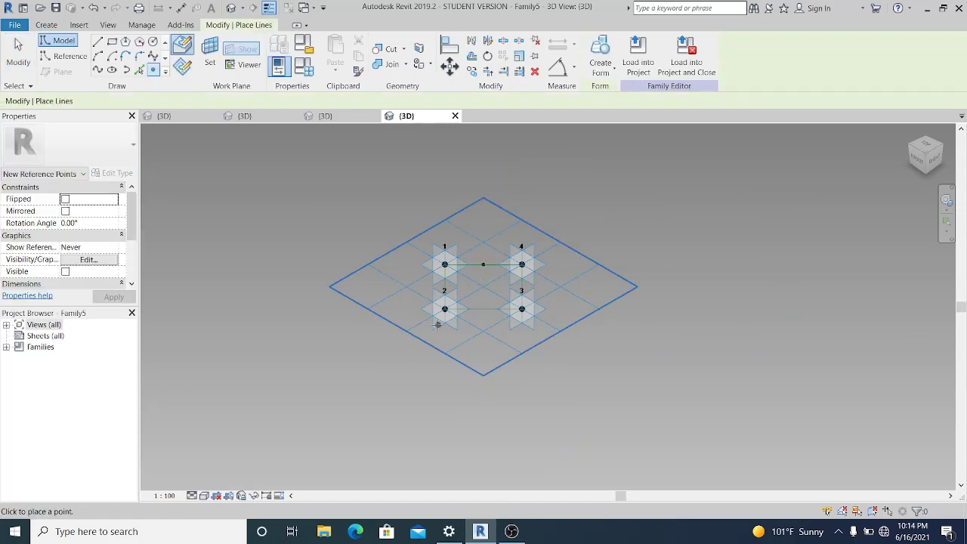
shift+middle_drag(483, 281, 551, 348)
key(Escape)
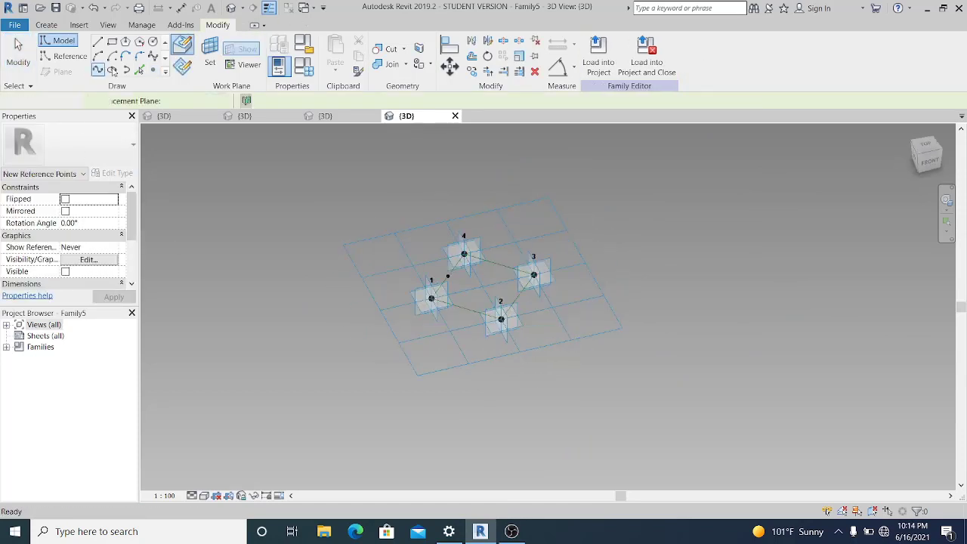
key(Escape)
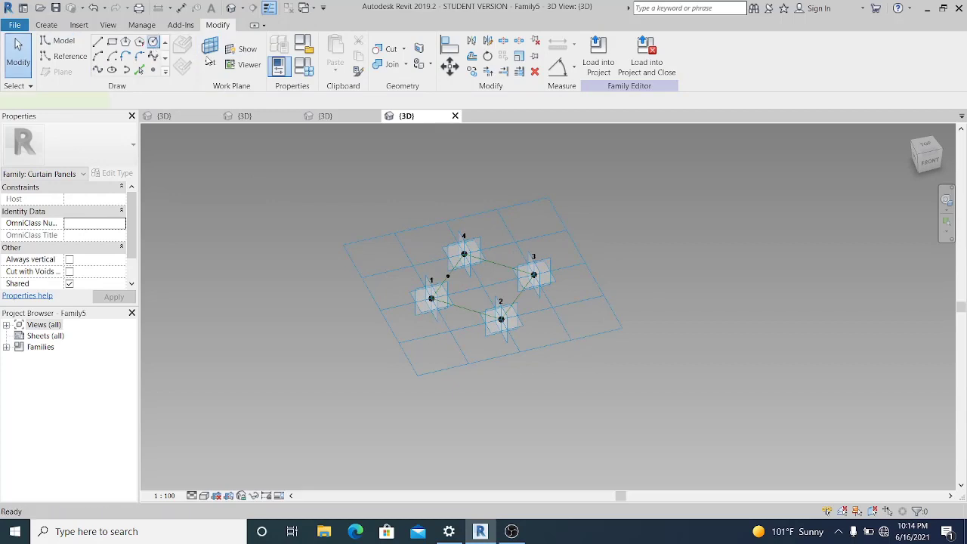
Set the hosted reference point as the work plane and draw a 200 radius circle centred on it, making its radius dimension permanent.
key(l)
key(i)
click(209, 60)
scroll(453, 279, up, 4)
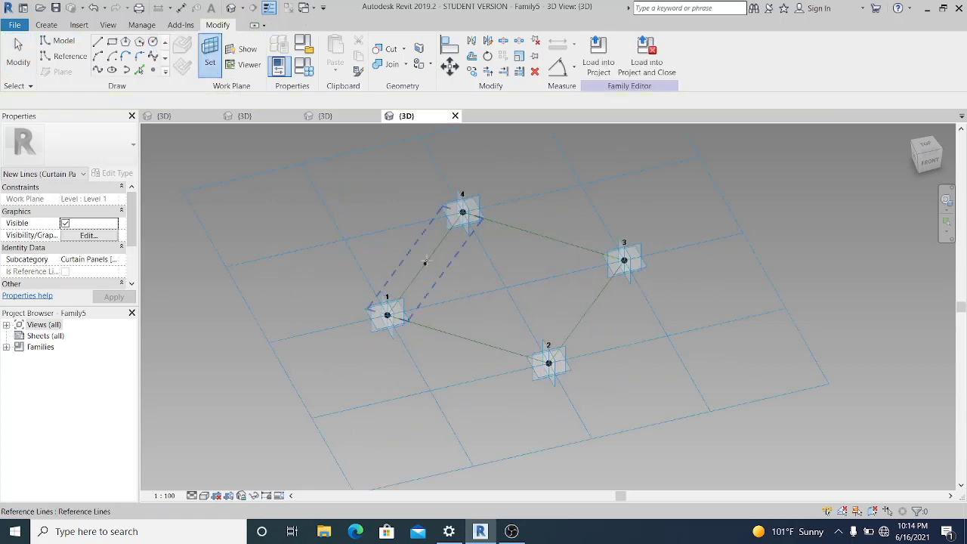
click(426, 263)
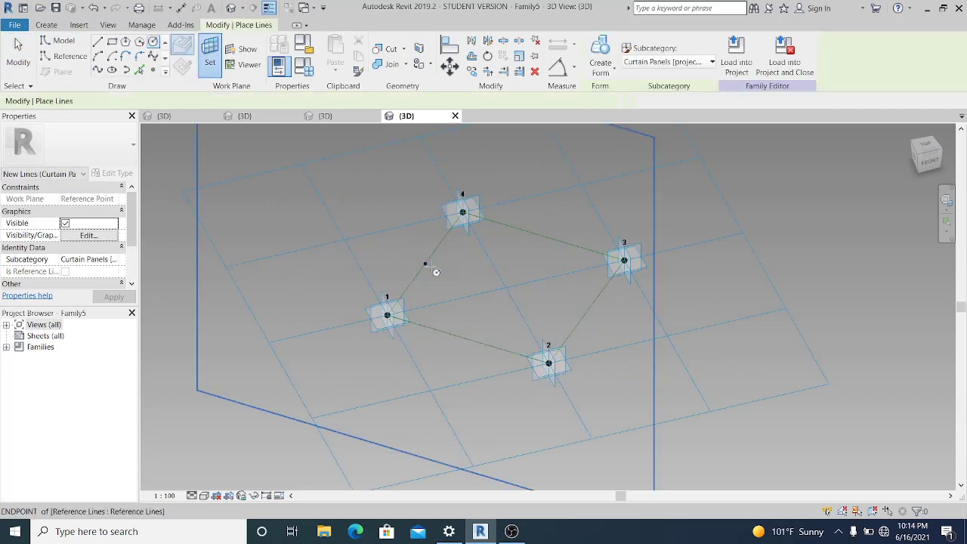
scroll(434, 268, up, 3)
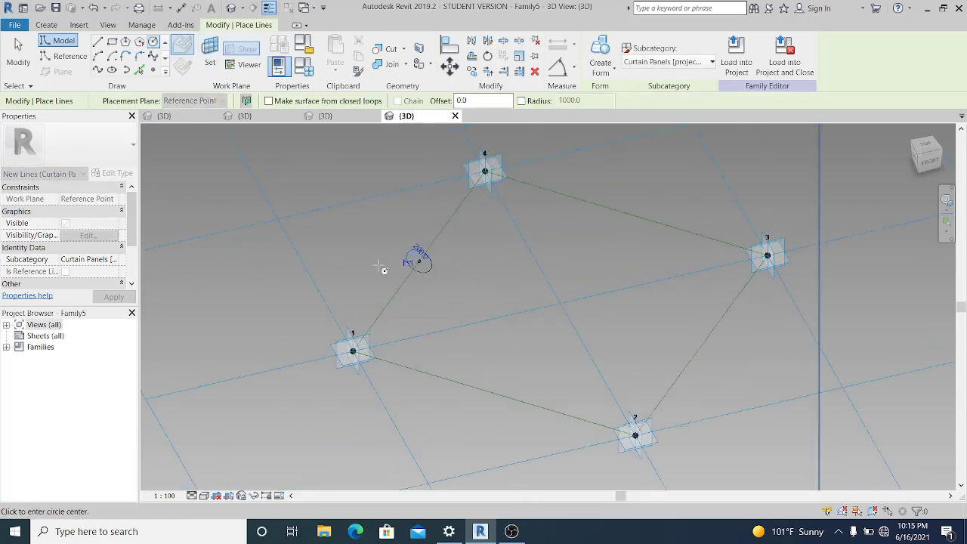
scroll(425, 282, up, 4)
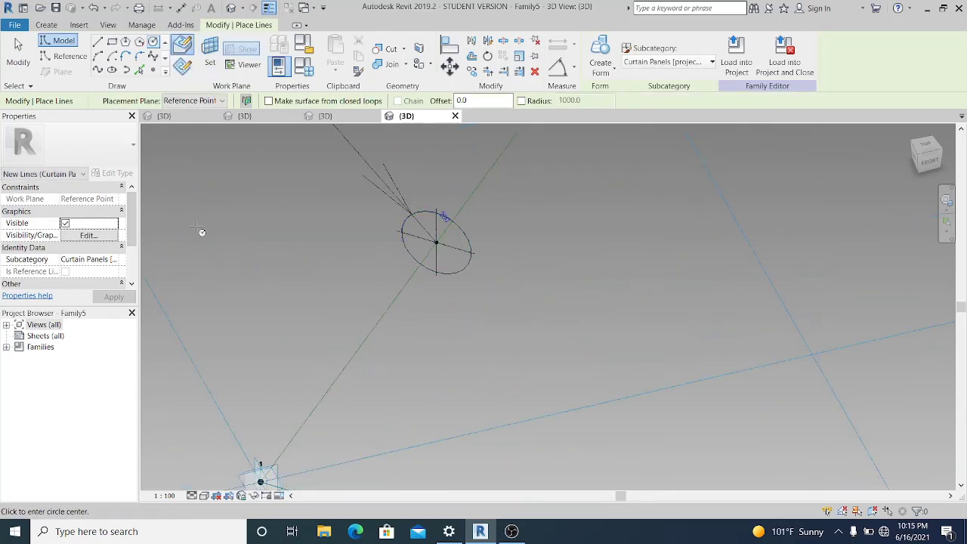
click(15, 49)
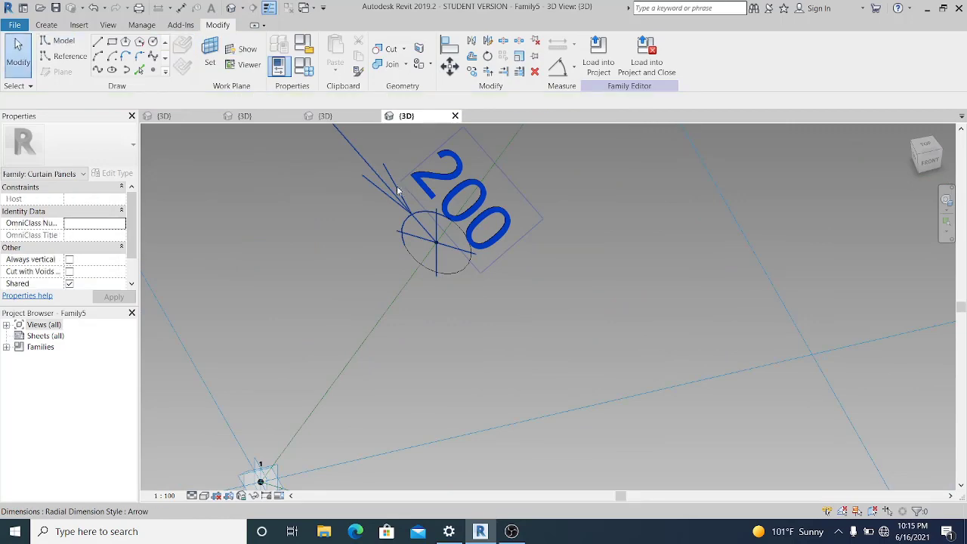
Label the circle's radius dimension with a new family type parameter named RD.
click(498, 238)
scroll(495, 237, down, 2)
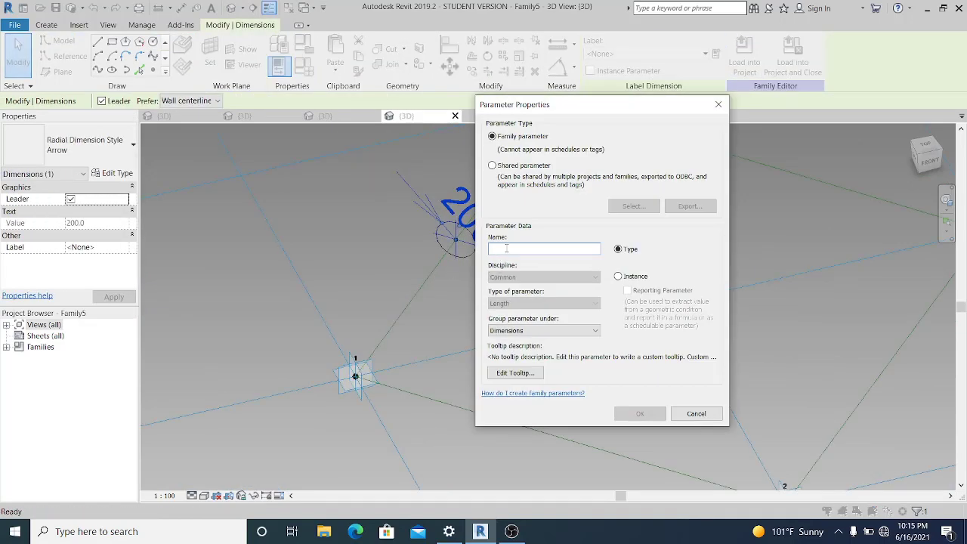
click(639, 413)
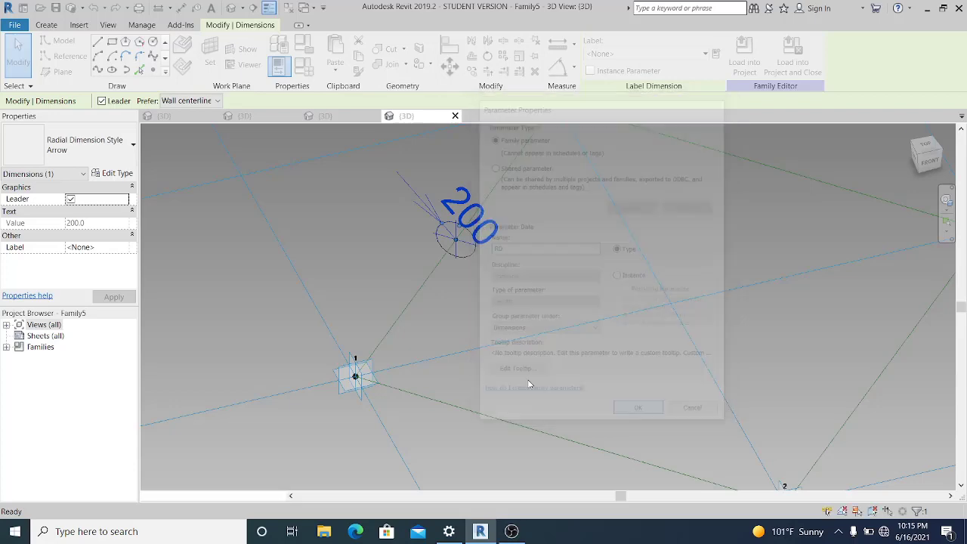
scroll(465, 343, down, 2)
key(Tab)
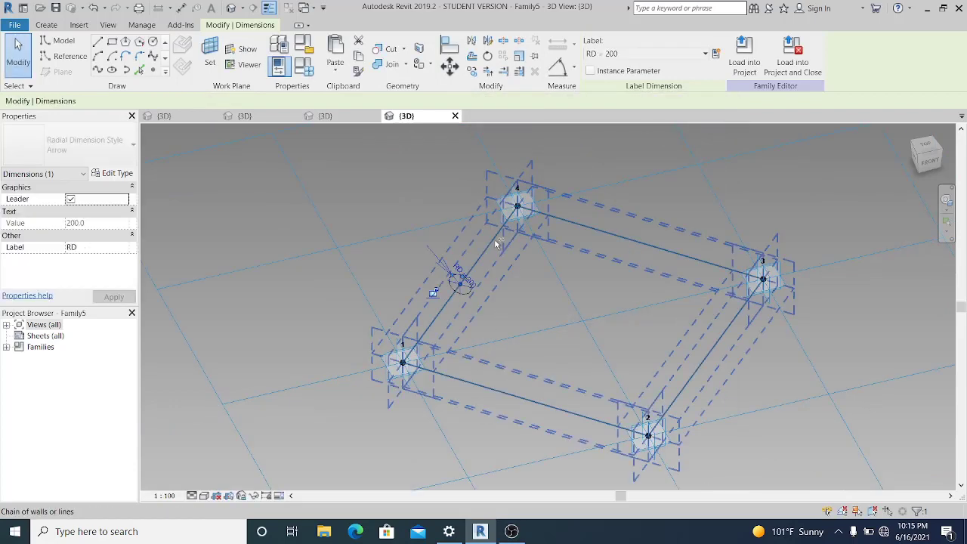
ctrl+click(496, 242)
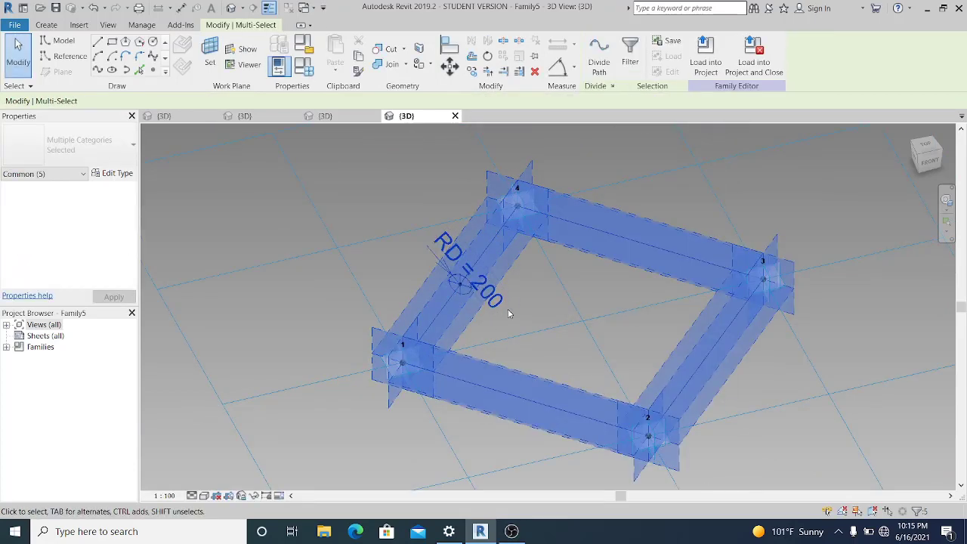
click(474, 297)
Create a solid form from the circle profile and the chain of reference lines joining the four adaptive points.
click(466, 295)
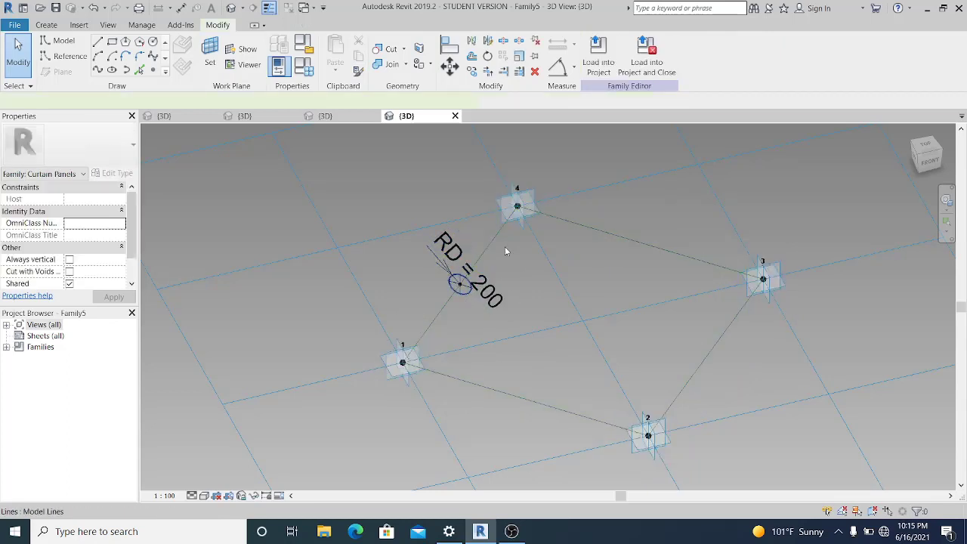
click(493, 243)
key(Tab)
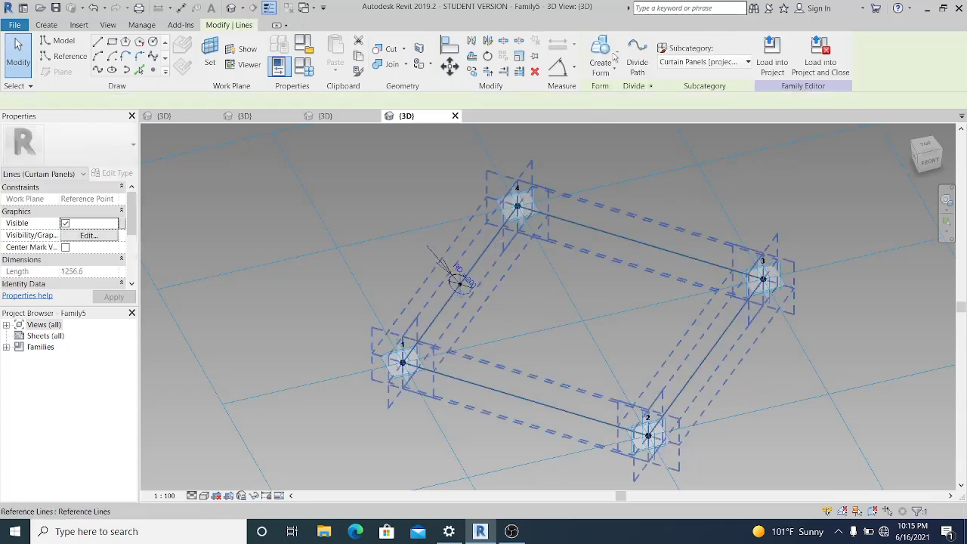
click(614, 58)
click(570, 263)
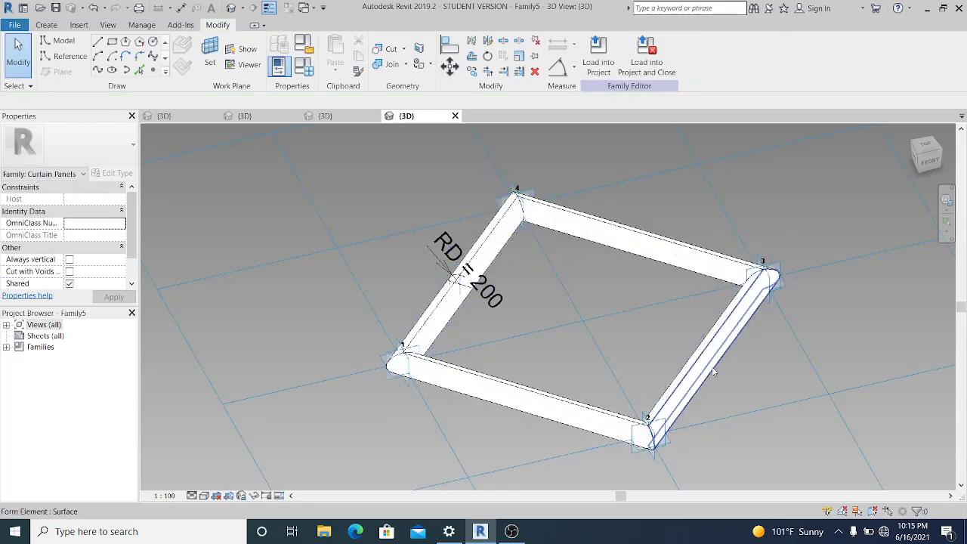
Start assigning a material to the tubular frame form by creating a new material named WOOOD.
key(Tab)
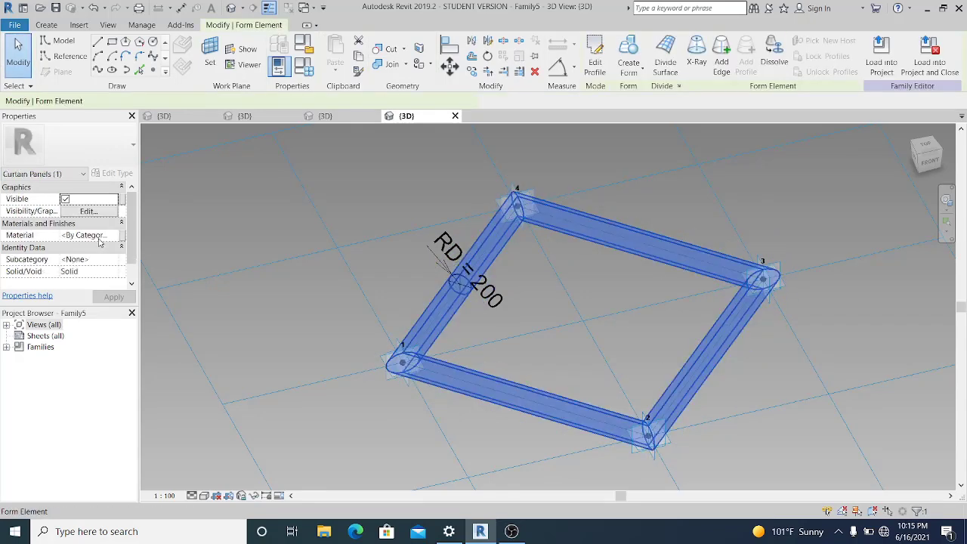
click(103, 237)
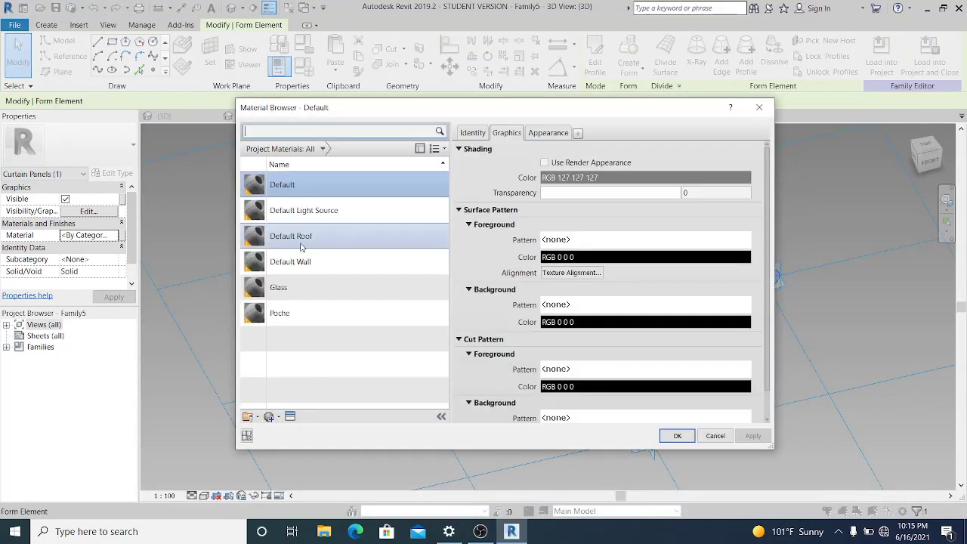
click(268, 416)
click(272, 444)
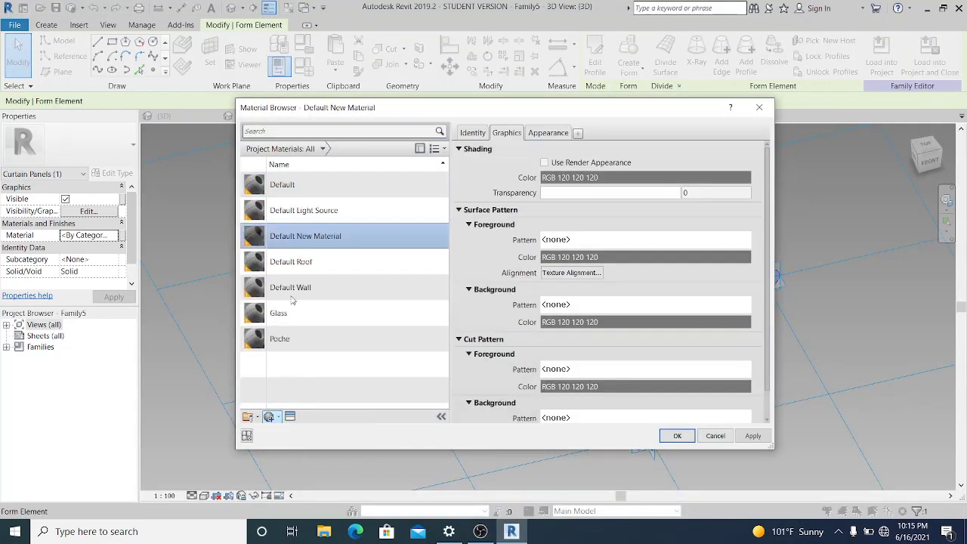
right_click(298, 243)
click(330, 273)
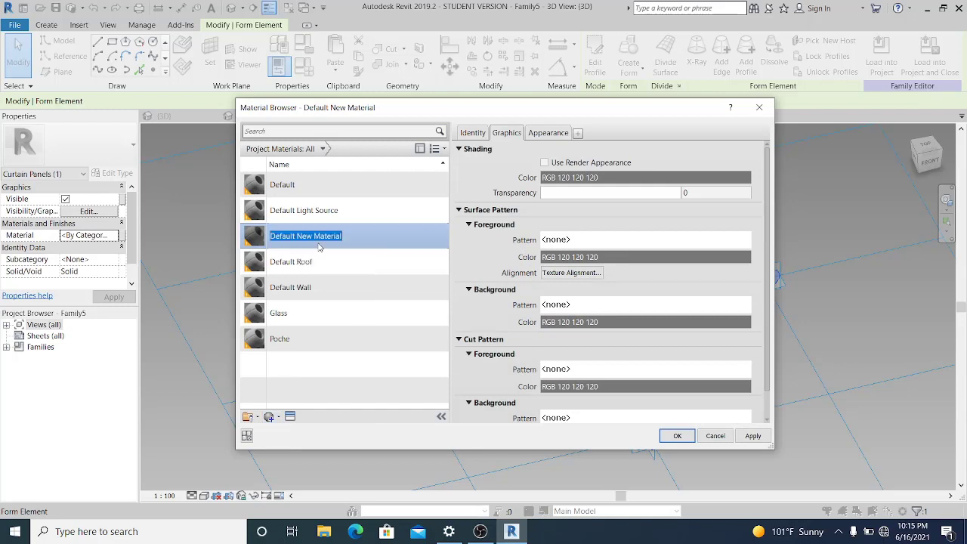
text(WOOOD)
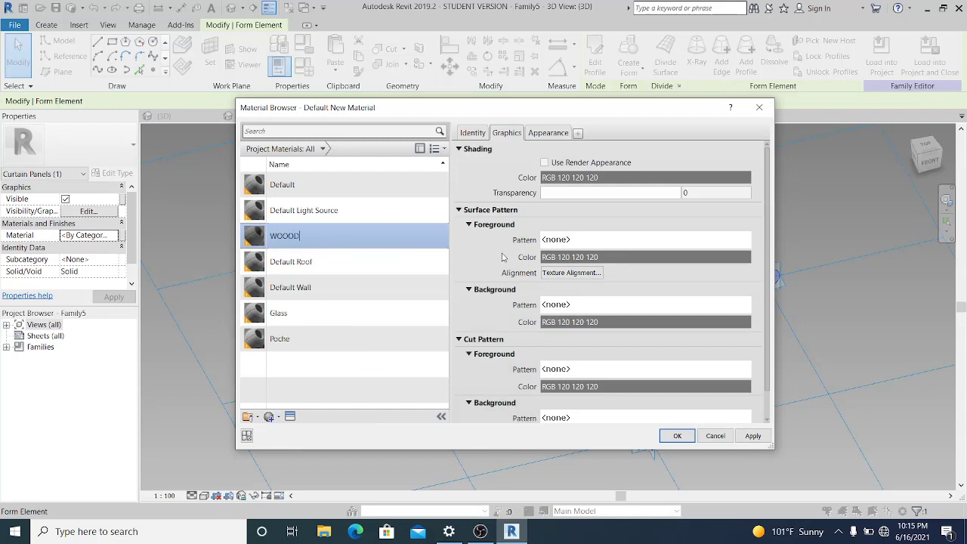
Give the WOOOD material the Paneling - Yellow-Brown appearance from the Wood: Panels library and apply it to the frame.
click(548, 133)
click(743, 149)
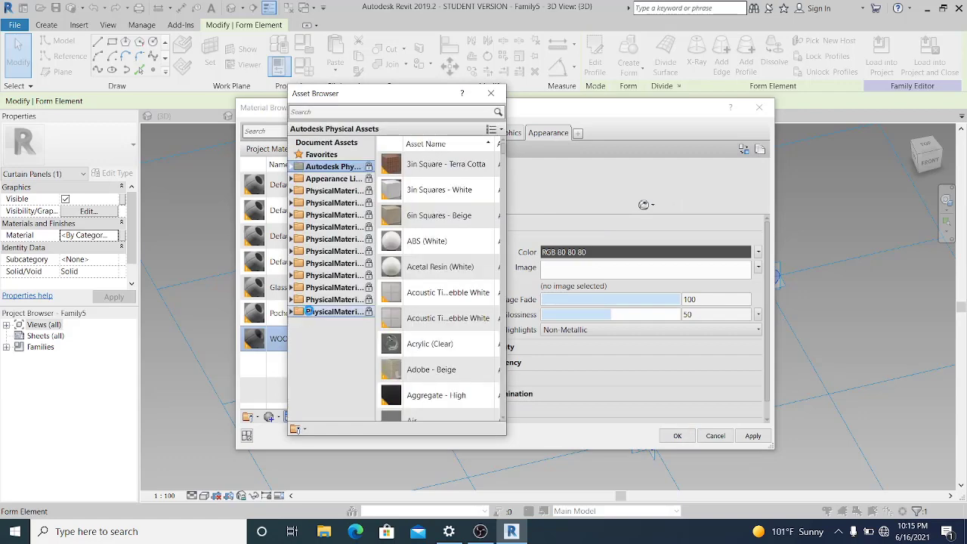
click(325, 178)
click(292, 178)
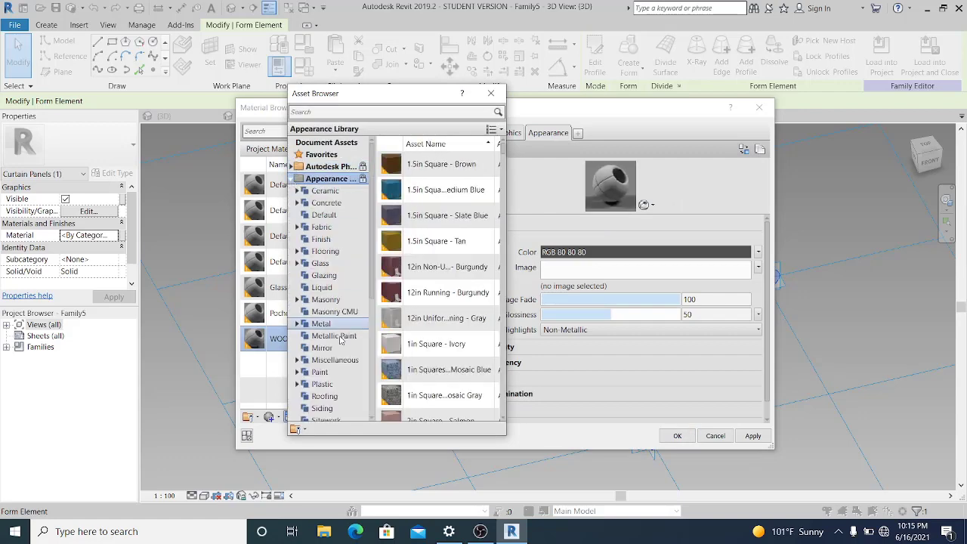
scroll(321, 332, down, 5)
click(322, 335)
click(296, 336)
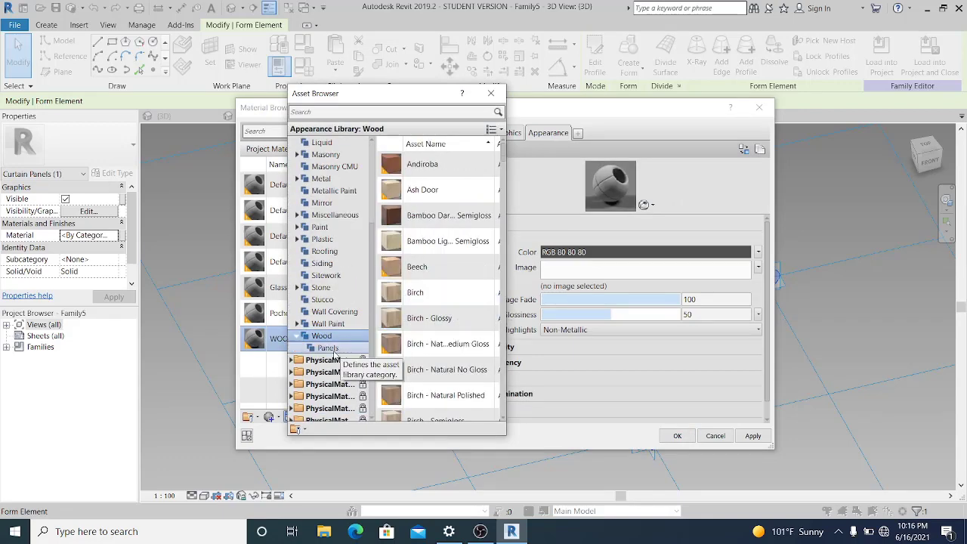
click(328, 348)
scroll(462, 351, down, 3)
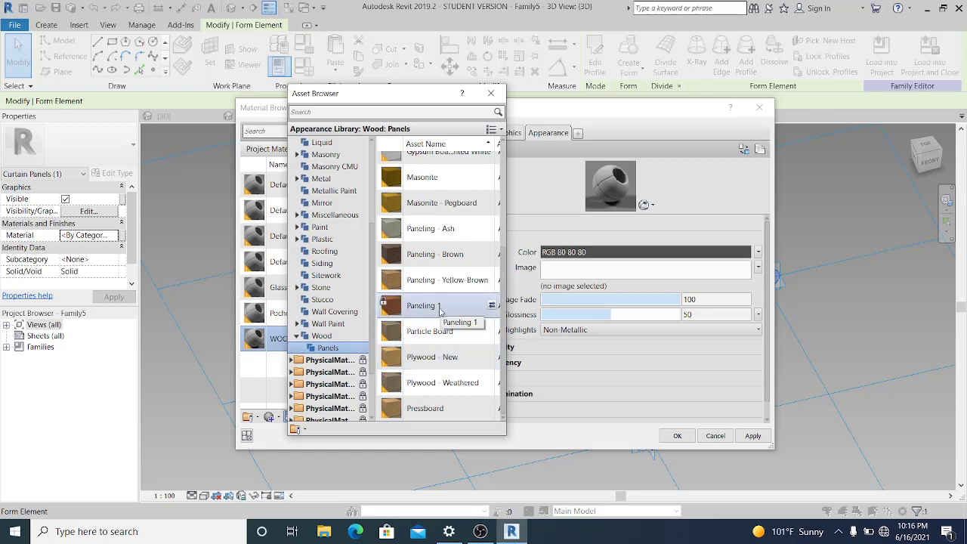
double_click(438, 281)
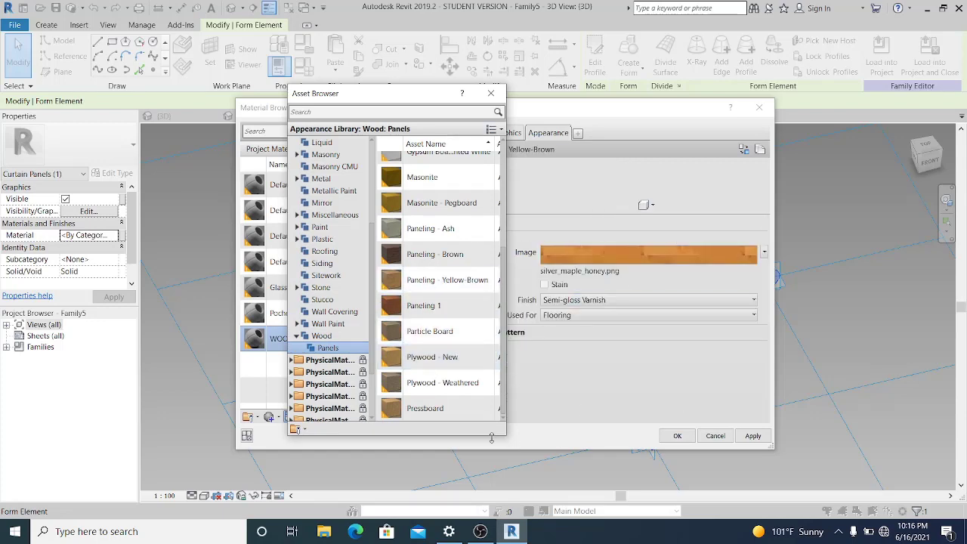
click(750, 436)
click(678, 435)
scroll(502, 295, down, 3)
click(736, 213)
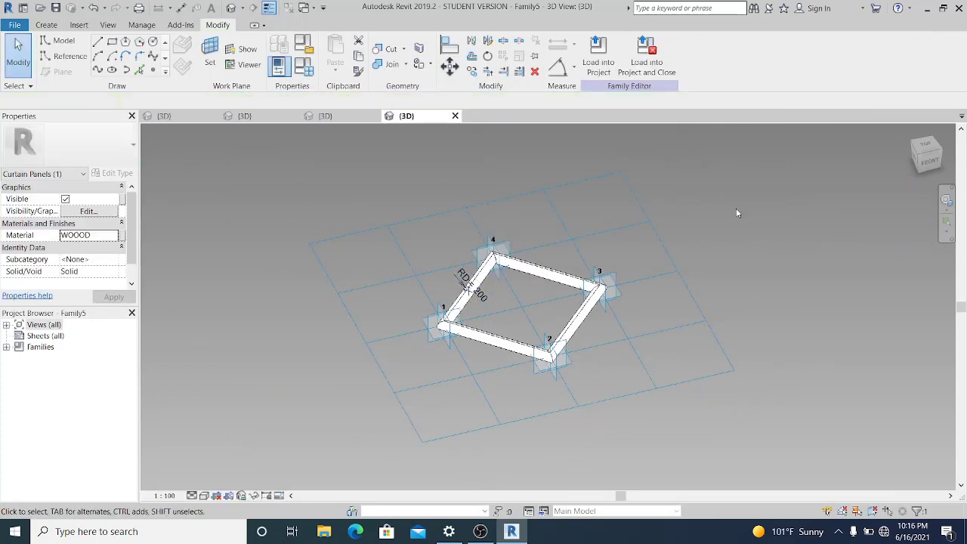
Change the RD family parameter from a type parameter to an instance parameter.
scroll(483, 281, up, 2)
click(308, 70)
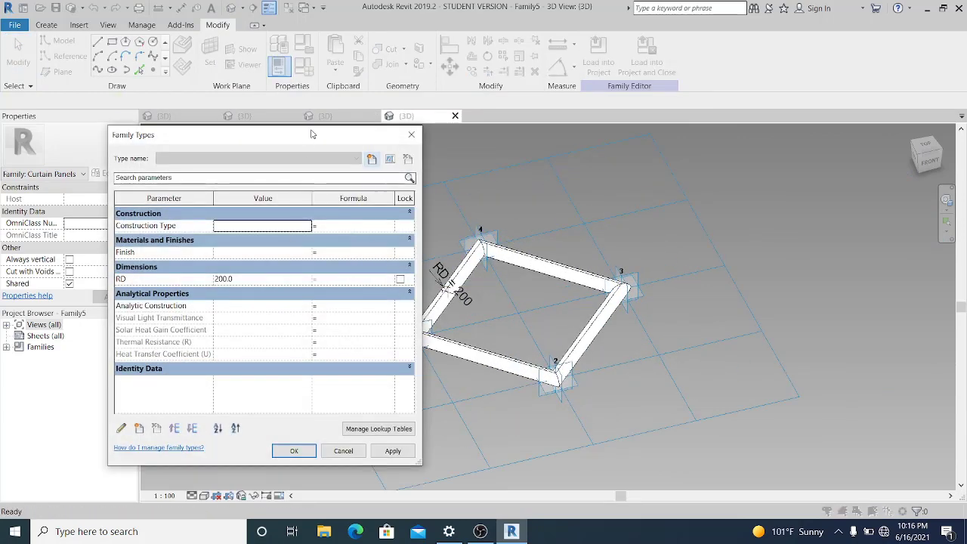
drag(309, 144, 695, 141)
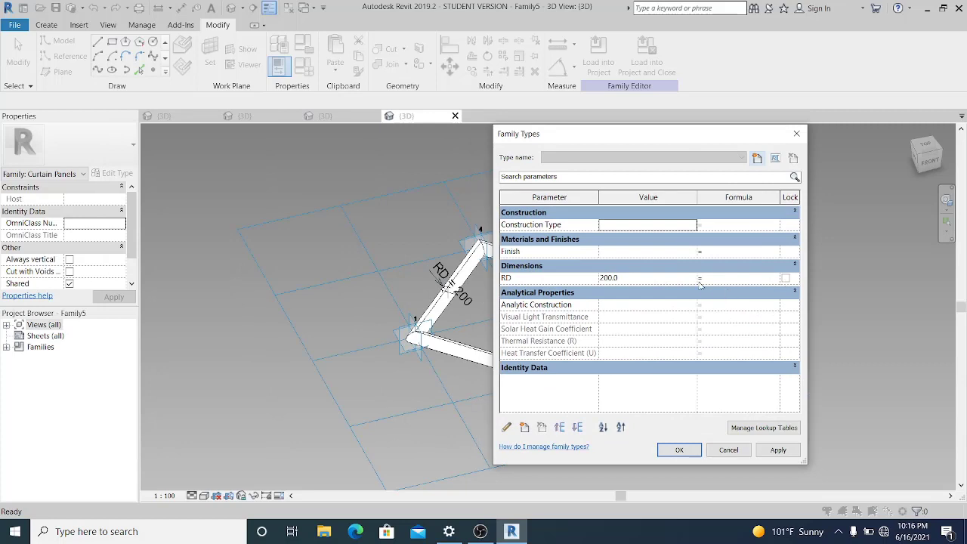
click(507, 427)
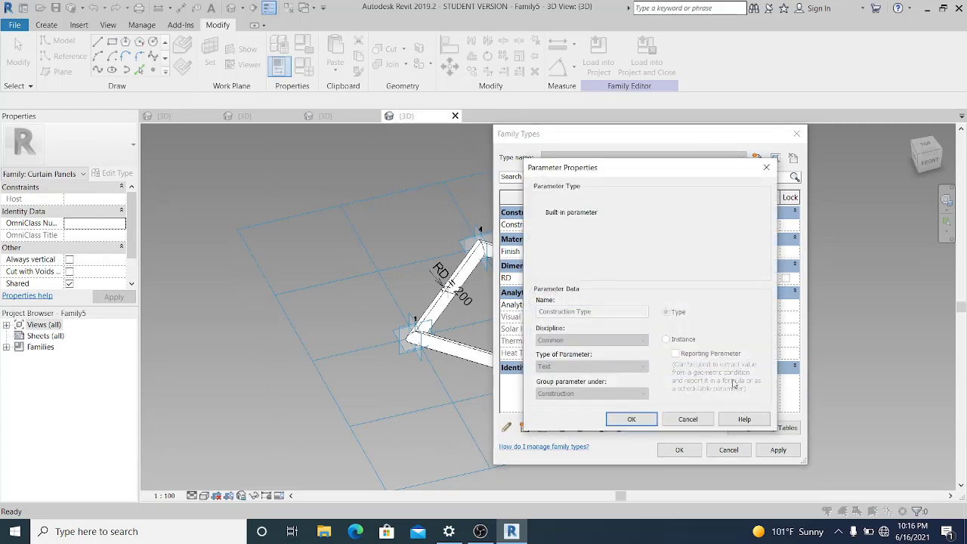
click(704, 422)
click(561, 282)
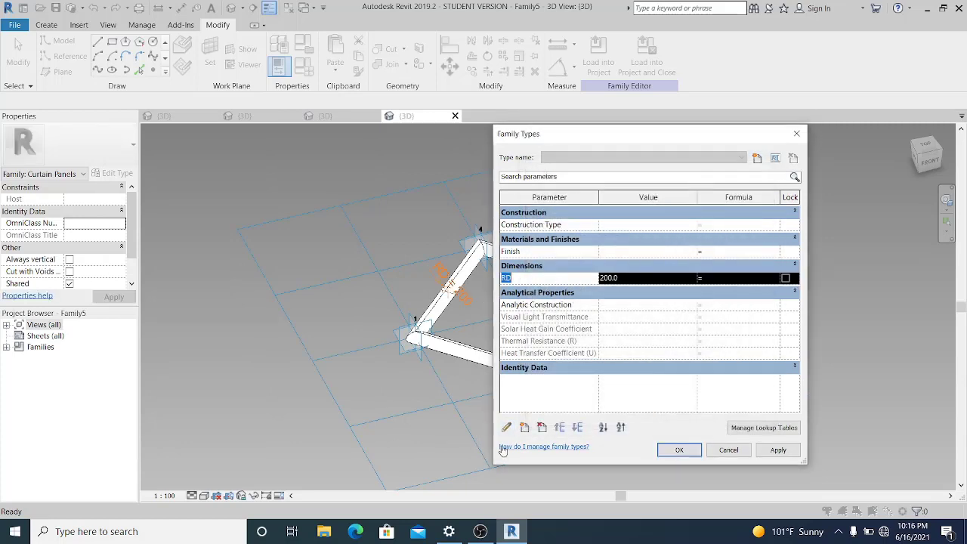
click(509, 428)
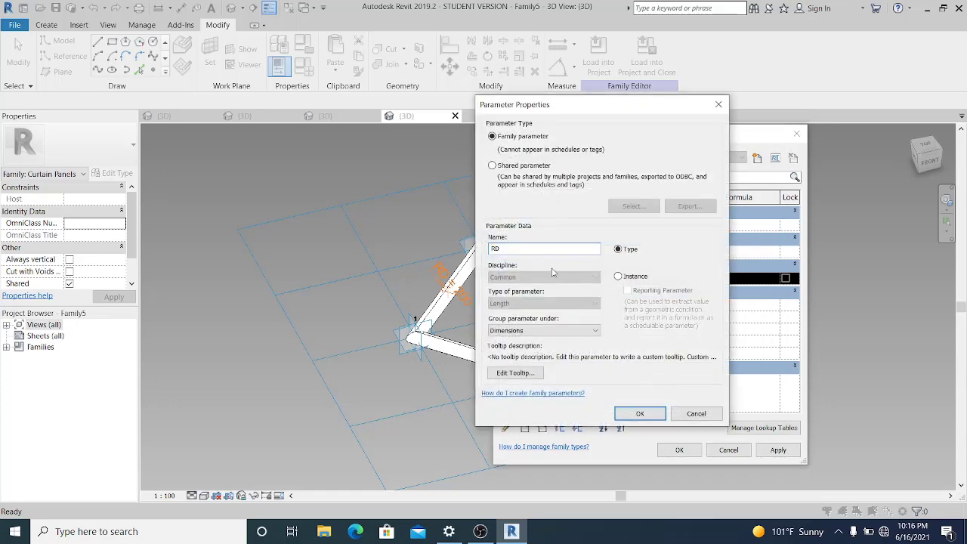
click(619, 276)
click(641, 412)
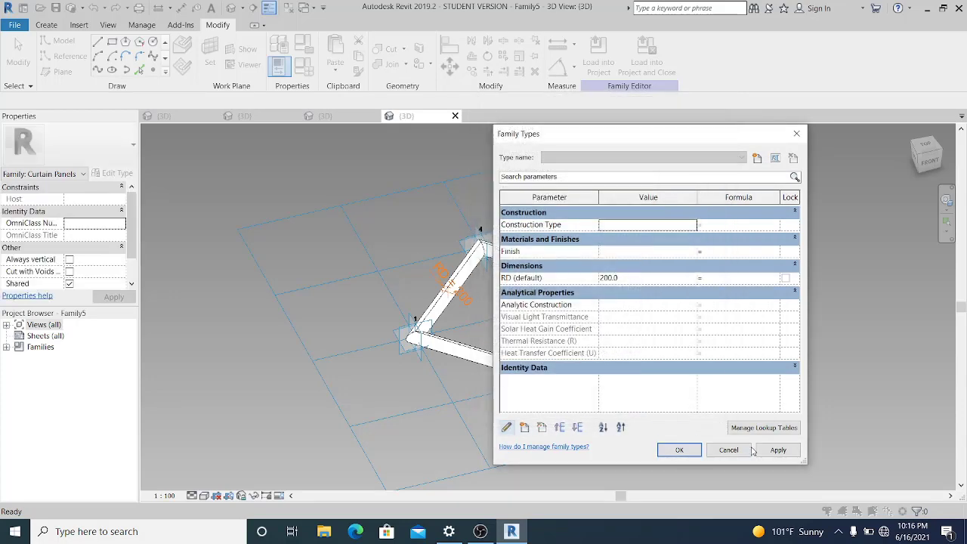
click(680, 450)
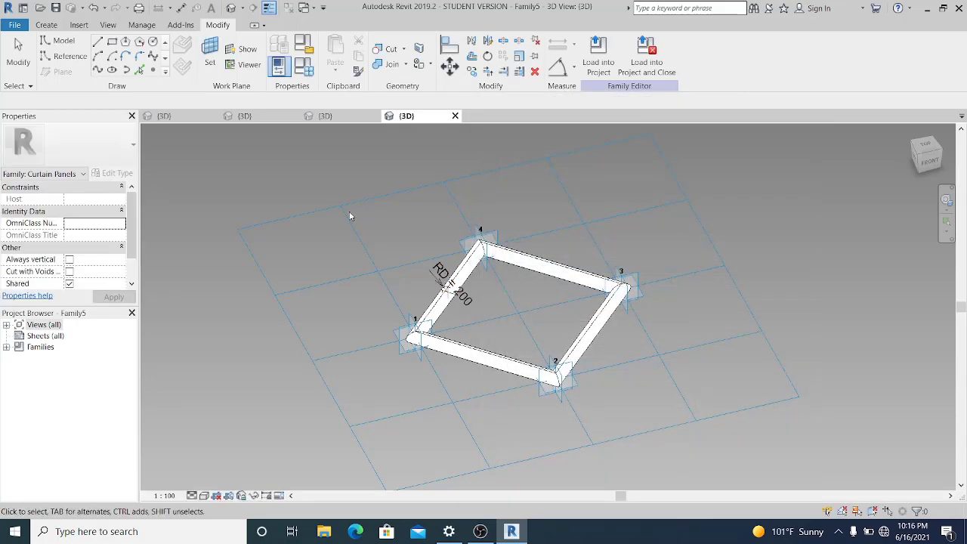
Load the panel family into BUILDING SHAPE Family and apply the Family5 rhomboid panel to one half of the divided surface.
click(600, 59)
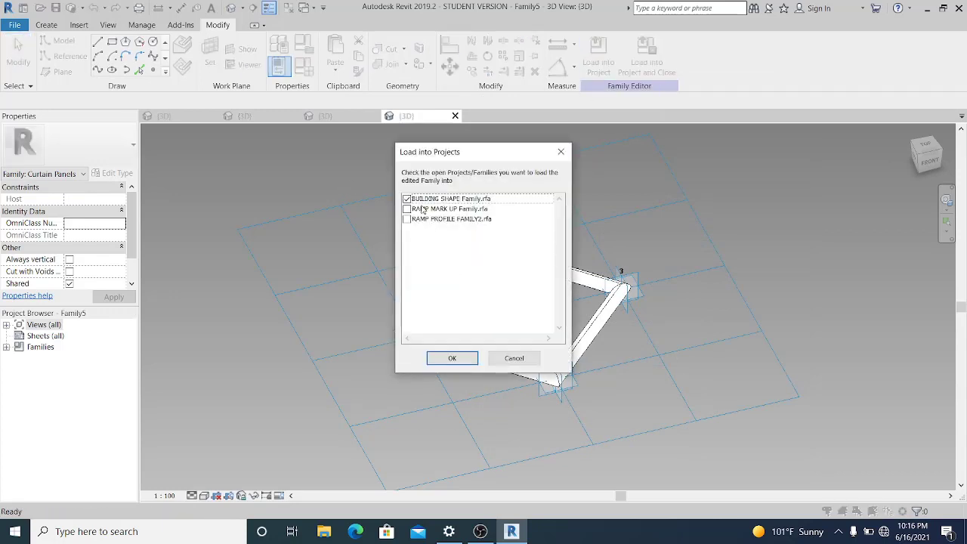
click(453, 358)
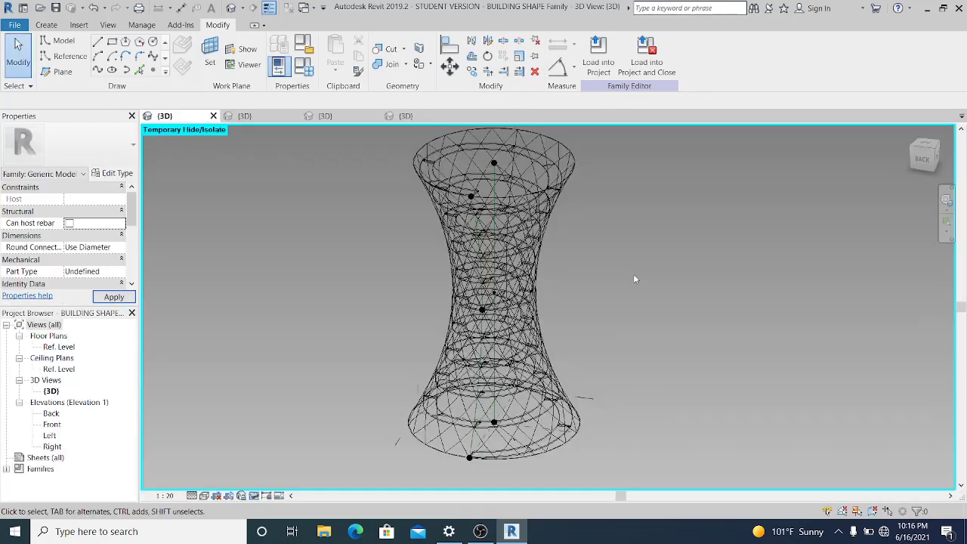
click(399, 425)
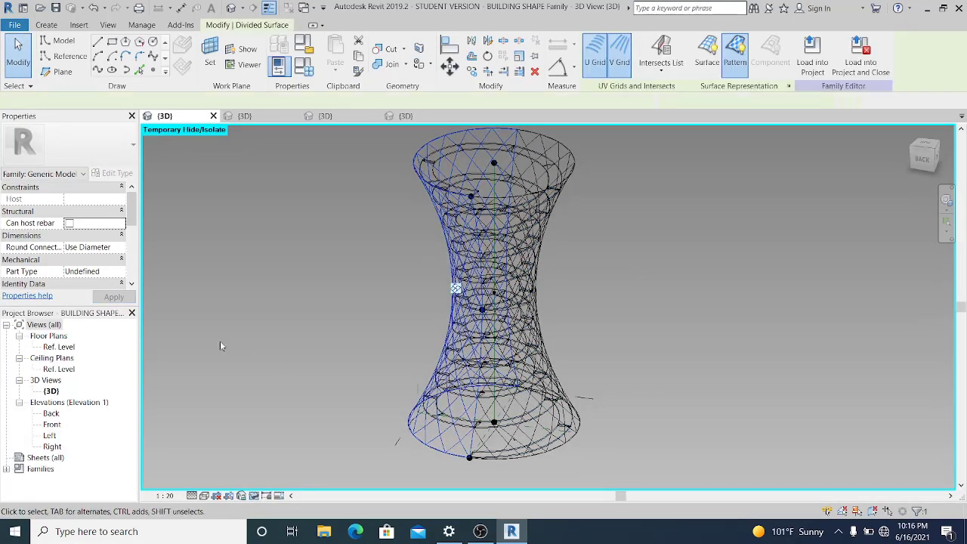
click(68, 145)
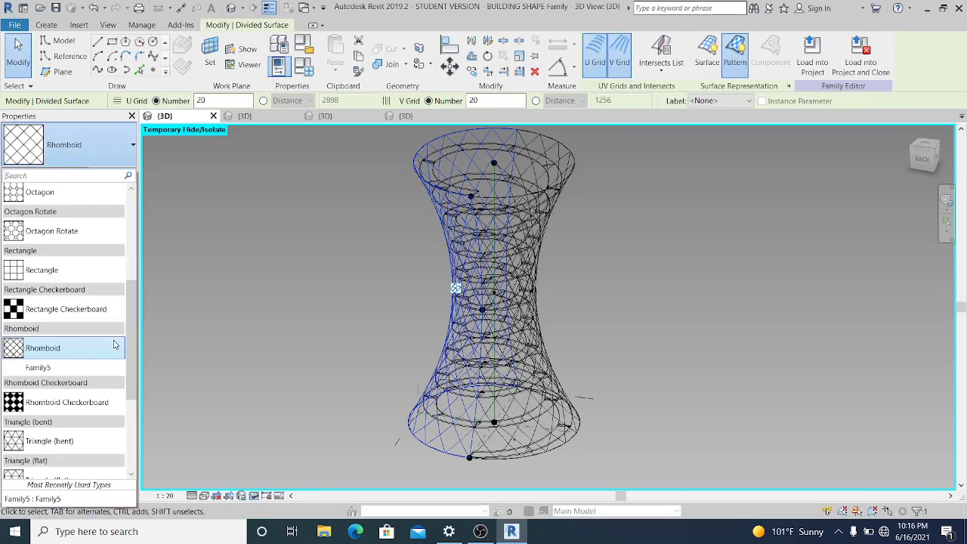
scroll(61, 302, down, 2)
scroll(60, 302, up, 1)
click(54, 291)
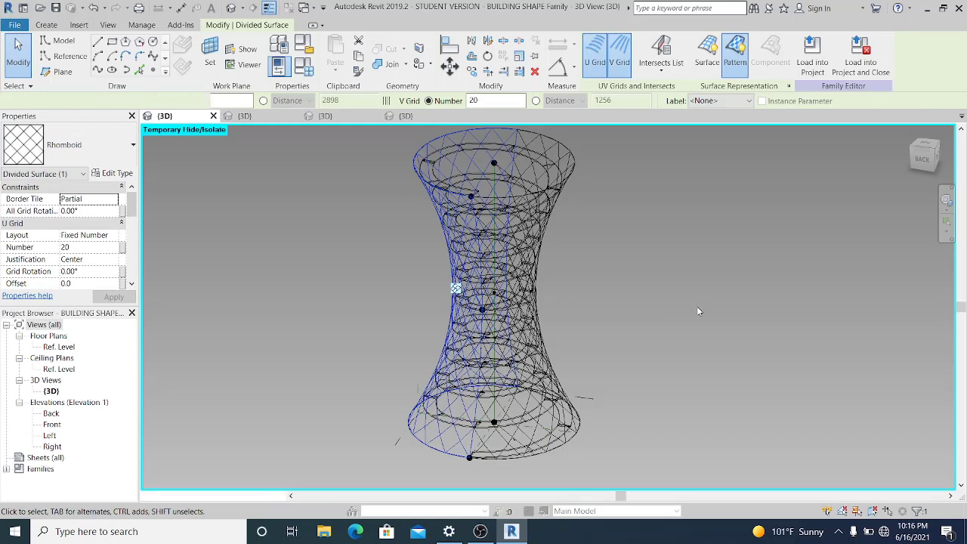
click(679, 316)
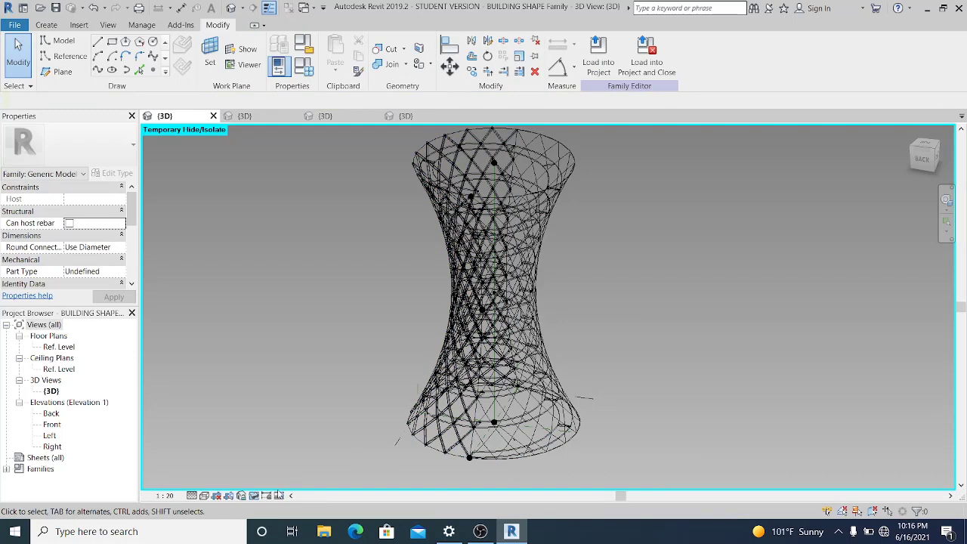
Display the 3D view in a realistic visual style and apply the Family5 rhomboid panel to the other half of the divided surface.
click(204, 495)
click(231, 477)
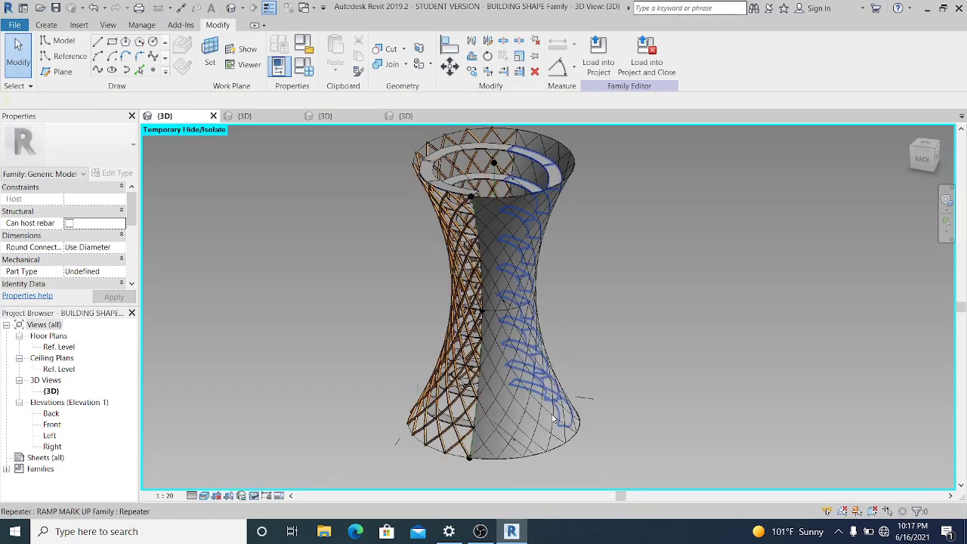
scroll(555, 412, up, 3)
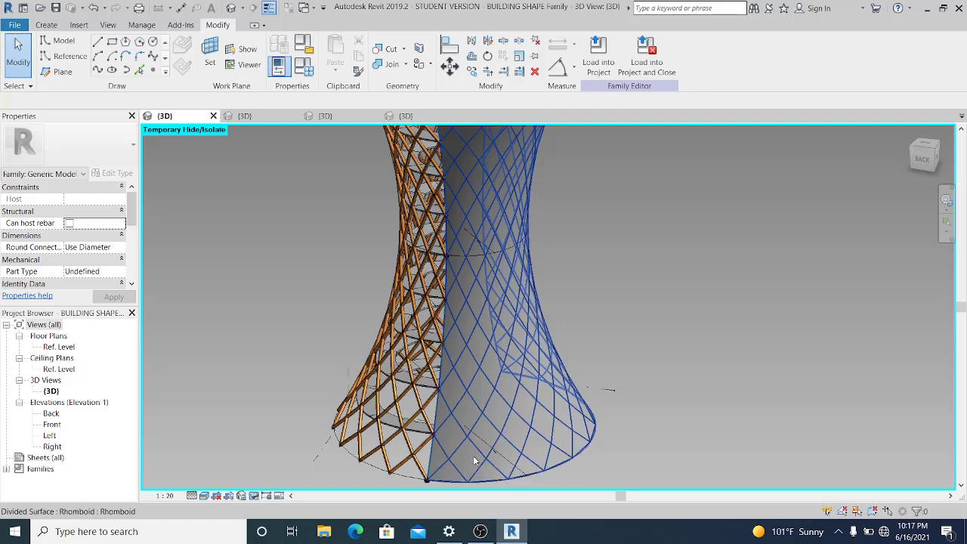
click(475, 460)
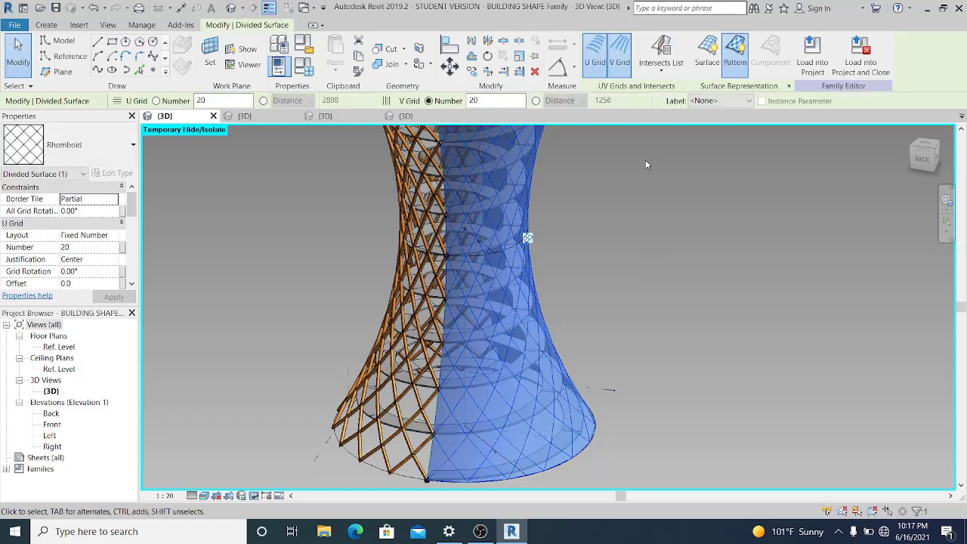
click(67, 147)
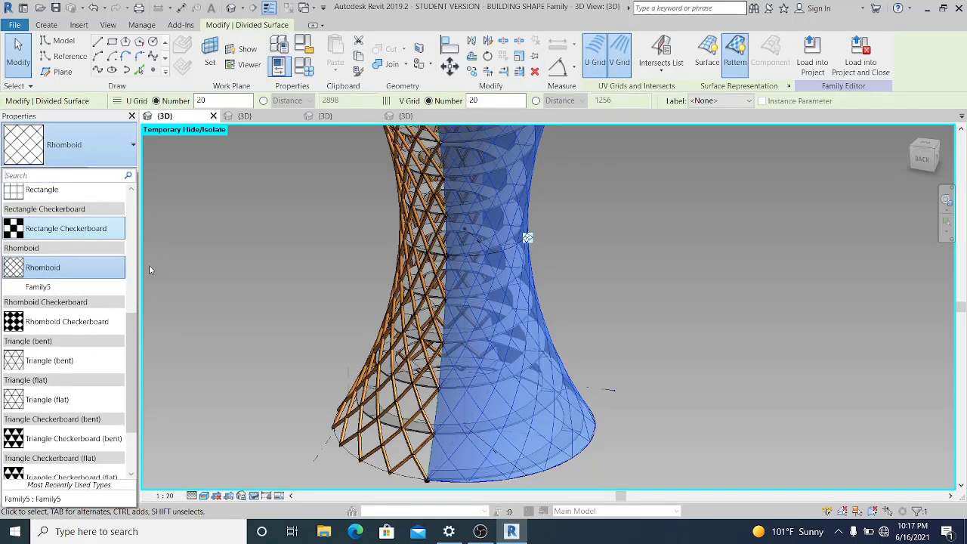
click(45, 267)
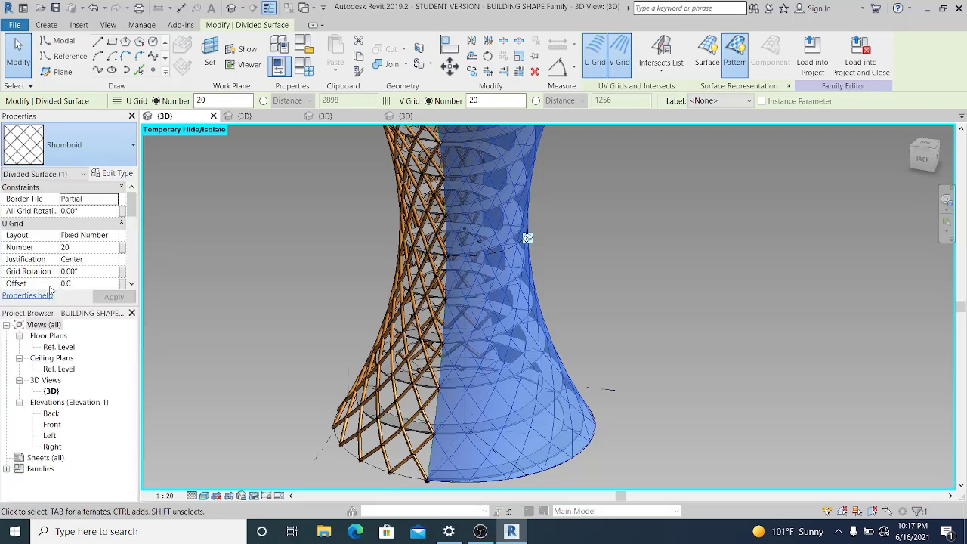
click(755, 323)
Examine the finished lattice tower and its inner spiral ramp from all sides and from above and below.
scroll(675, 333, down, 2)
shift+middle_drag(685, 337, 633, 438)
scroll(645, 295, up, 2)
shift+middle_drag(719, 333, 554, 355)
scroll(574, 338, down, 2)
scroll(626, 340, up, 5)
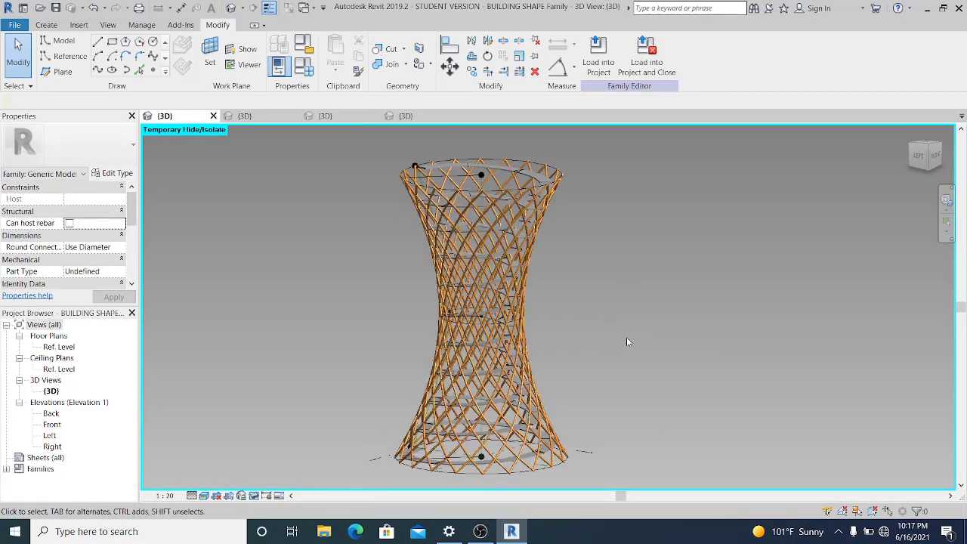
scroll(626, 342, down, 5)
shift+middle_drag(627, 337, 589, 288)
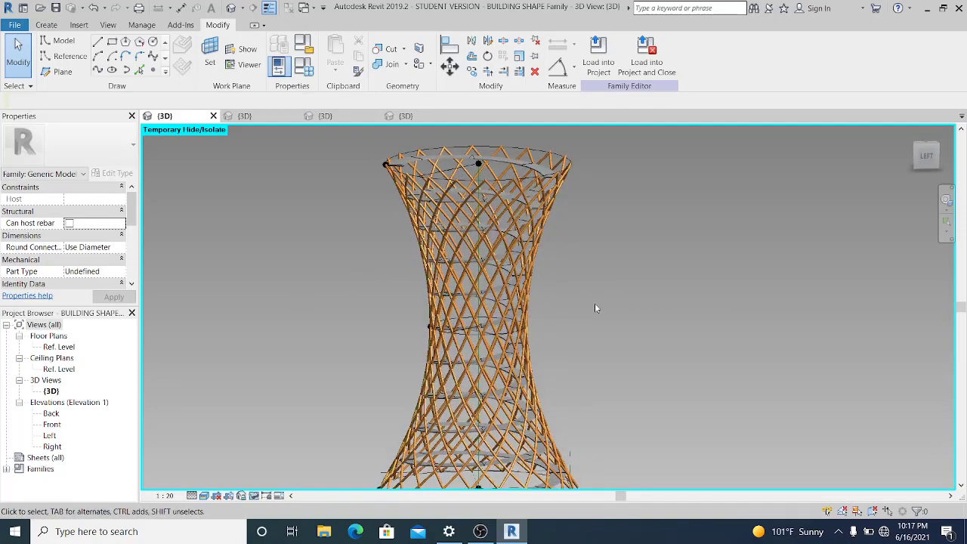
shift+middle_drag(633, 314, 566, 305)
shift+middle_drag(502, 308, 462, 245)
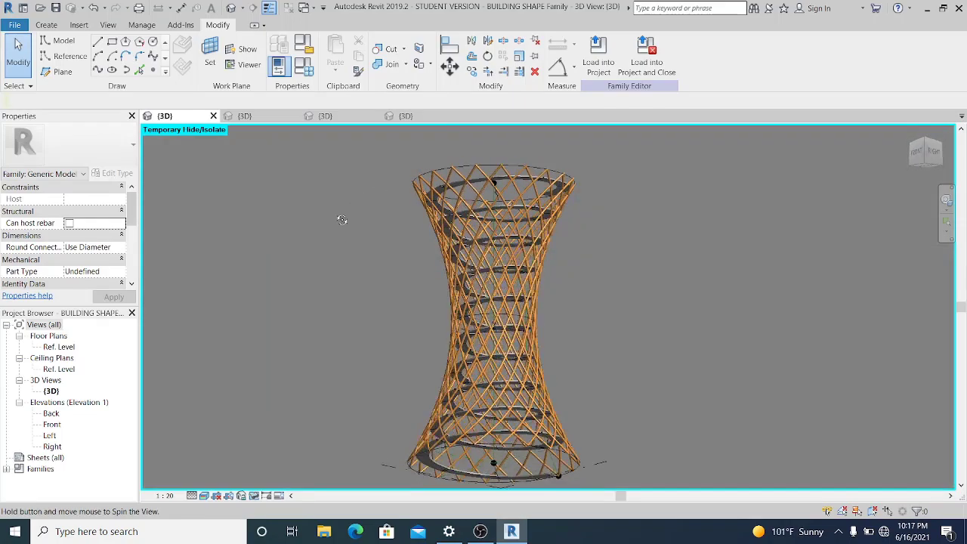
shift+middle_drag(295, 265, 325, 325)
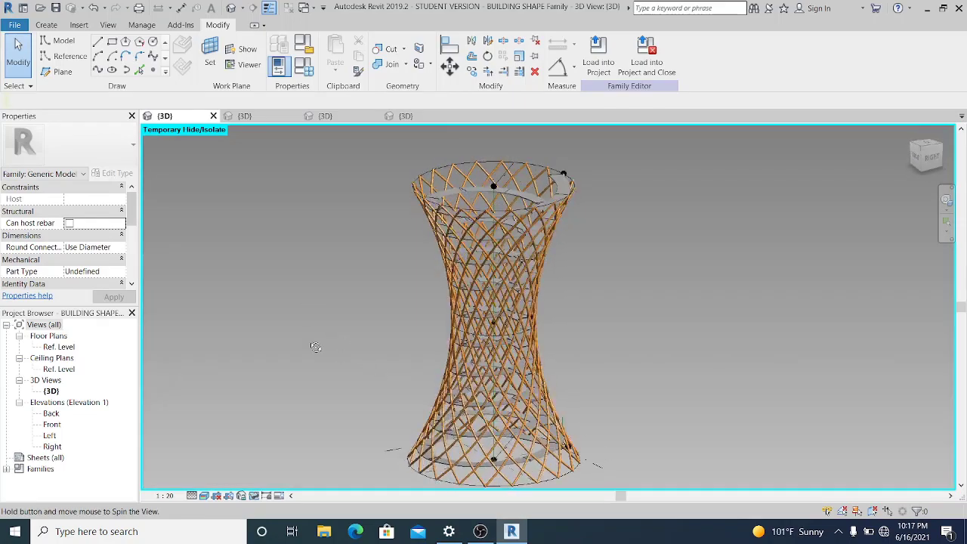
shift+middle_drag(658, 349, 511, 302)
shift+middle_drag(491, 325, 371, 395)
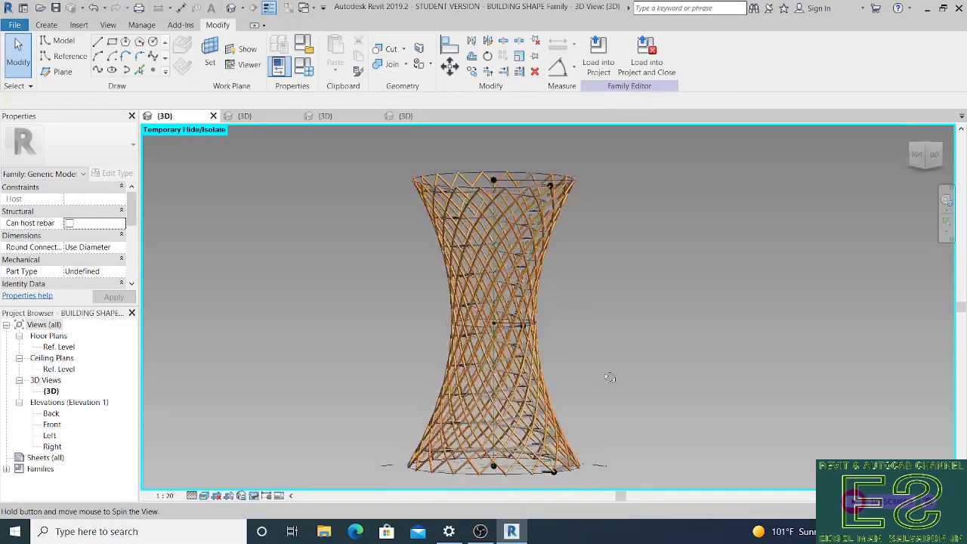
shift+middle_drag(609, 378, 718, 351)
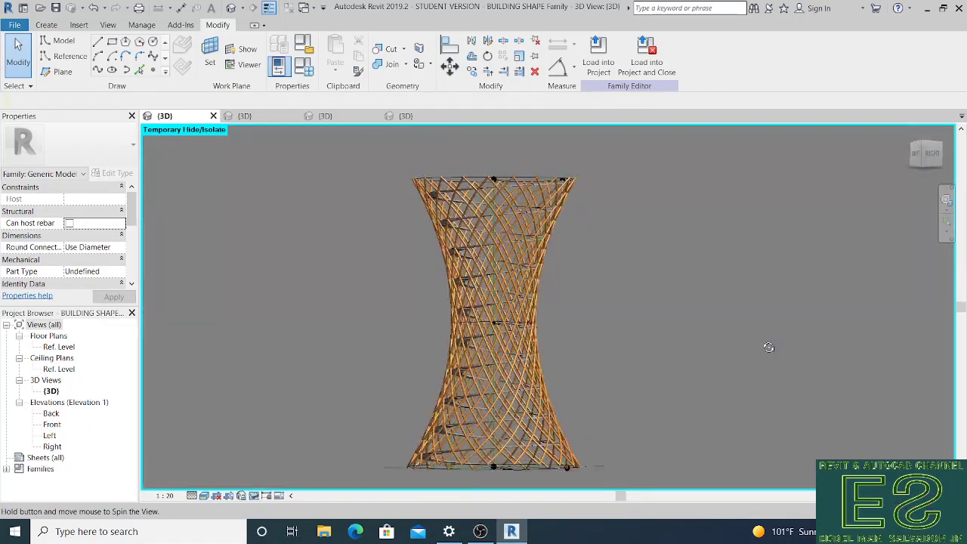